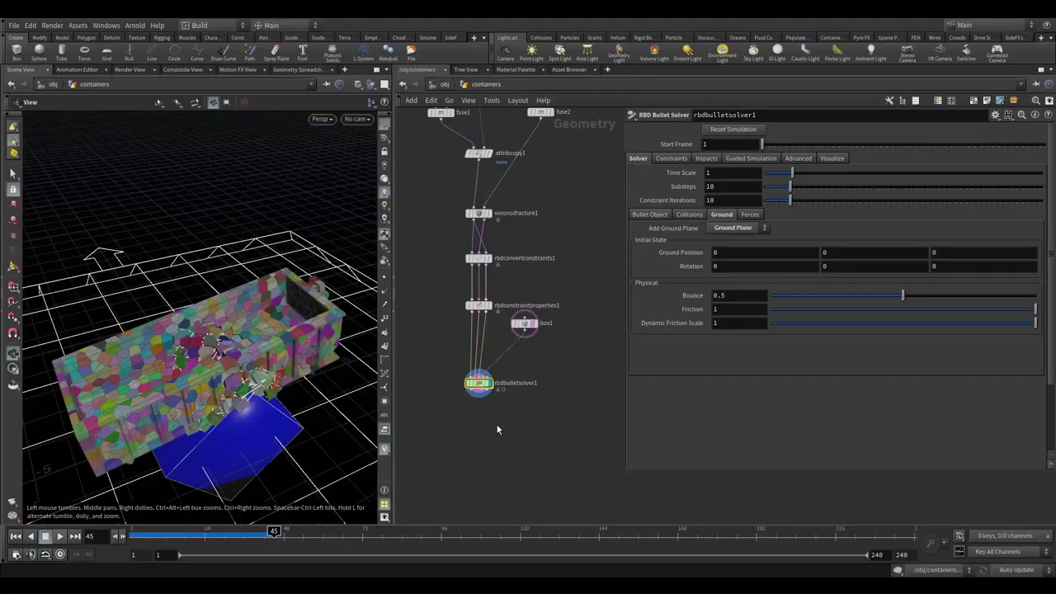
Step: Rewind to frame 1, select rbdbulletsolver1, and orbit to frame the container above the box
{"action": "left_click", "coordinate": [15, 535]}
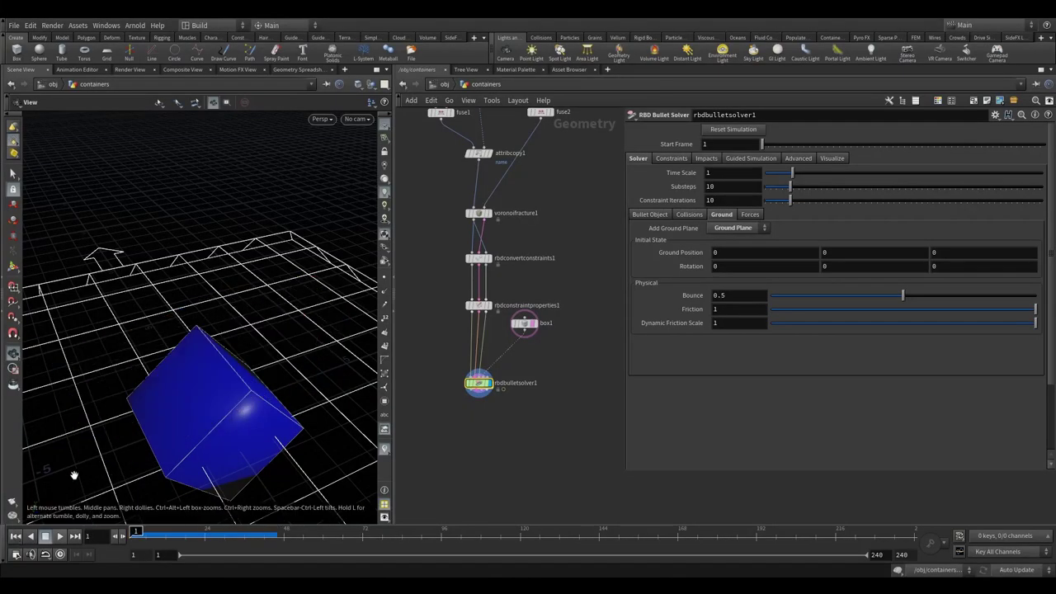
{"action": "left_click_drag", "start_coordinate": [442, 367], "coordinate": [478, 401]}
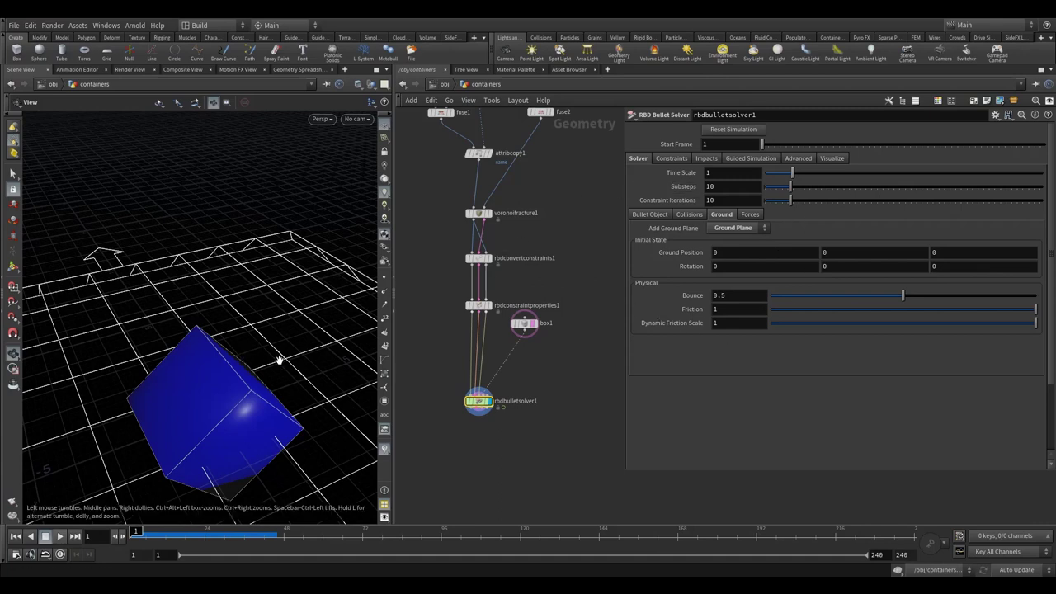
{"action": "left_click_drag", "start_coordinate": [208, 298], "coordinate": [212, 374]}
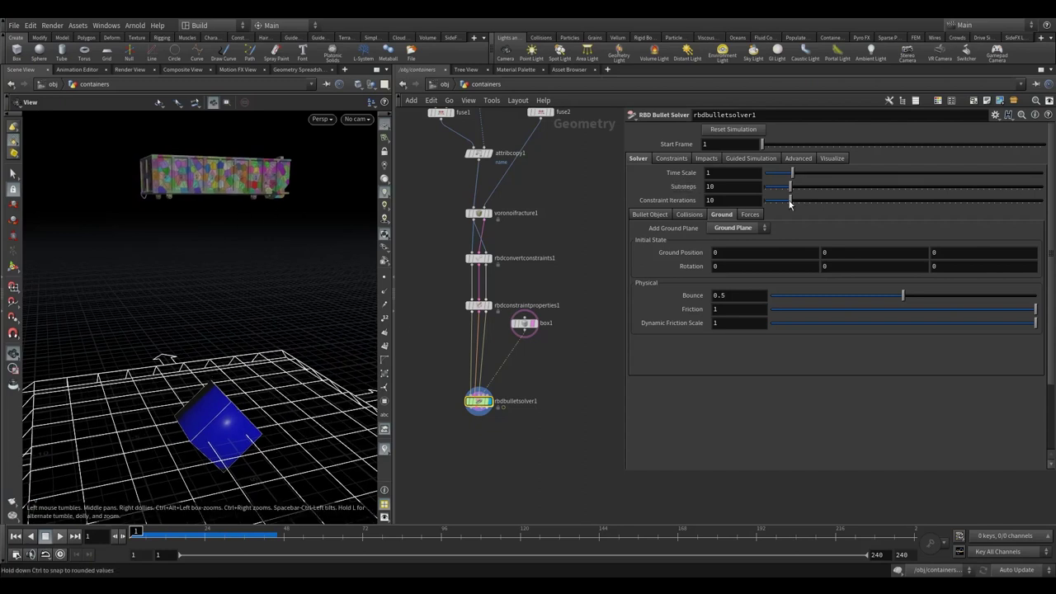
Step: Set the Bullet solver to 20 substeps and 50 constraint iterations
{"action": "left_click", "coordinate": [726, 189]}
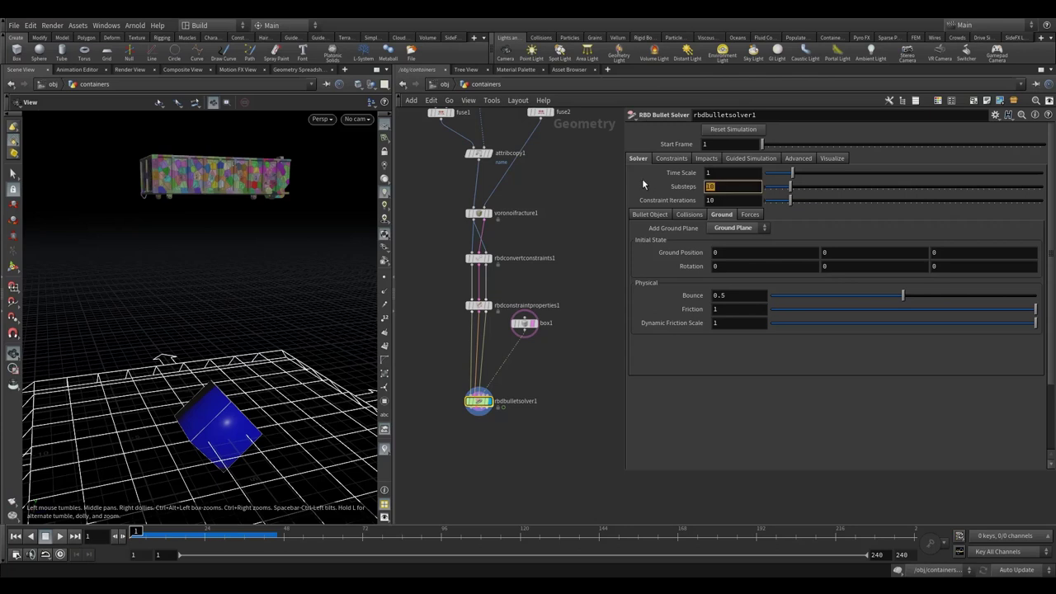
{"action": "type", "text": "20"}
{"action": "key", "text": "Tab"}
{"action": "type", "text": "50"}
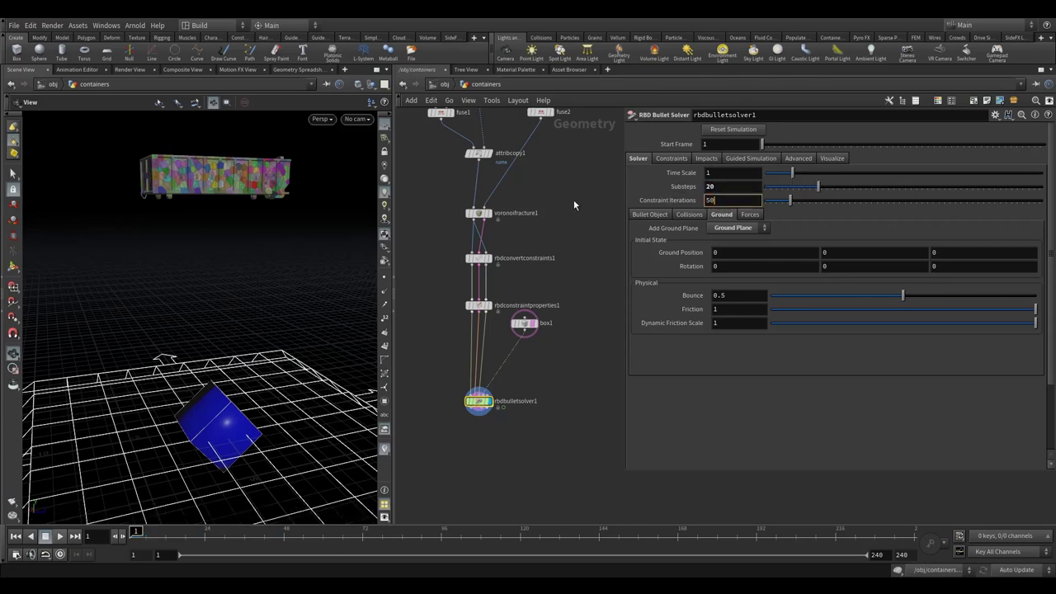
{"action": "key", "text": "Return"}
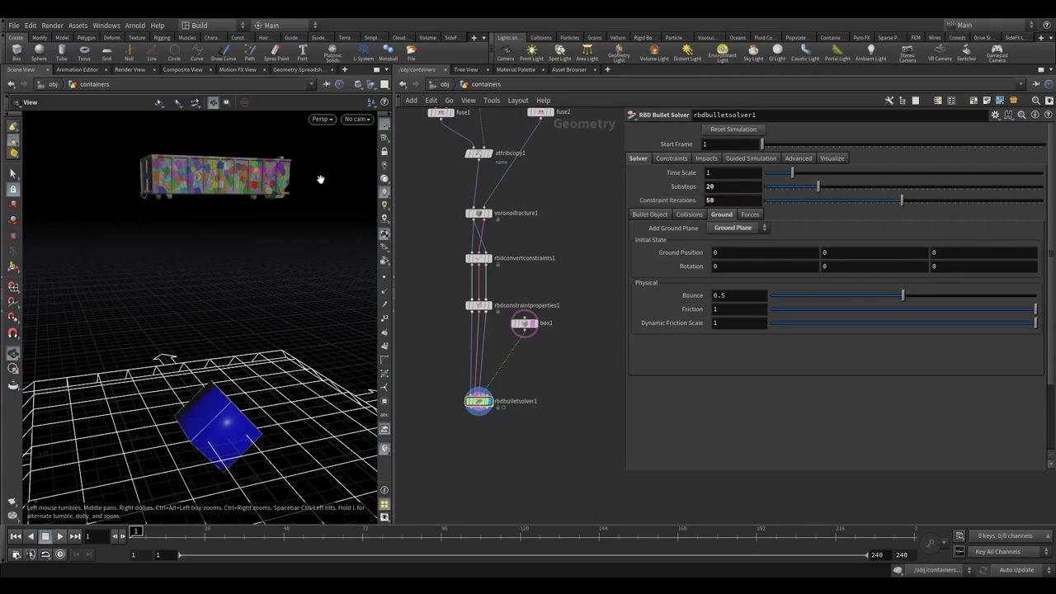
Step: Lower the ground plane bounce on rbdbulletsolver1 to 0
{"action": "left_click_drag", "start_coordinate": [444, 383], "coordinate": [510, 443]}
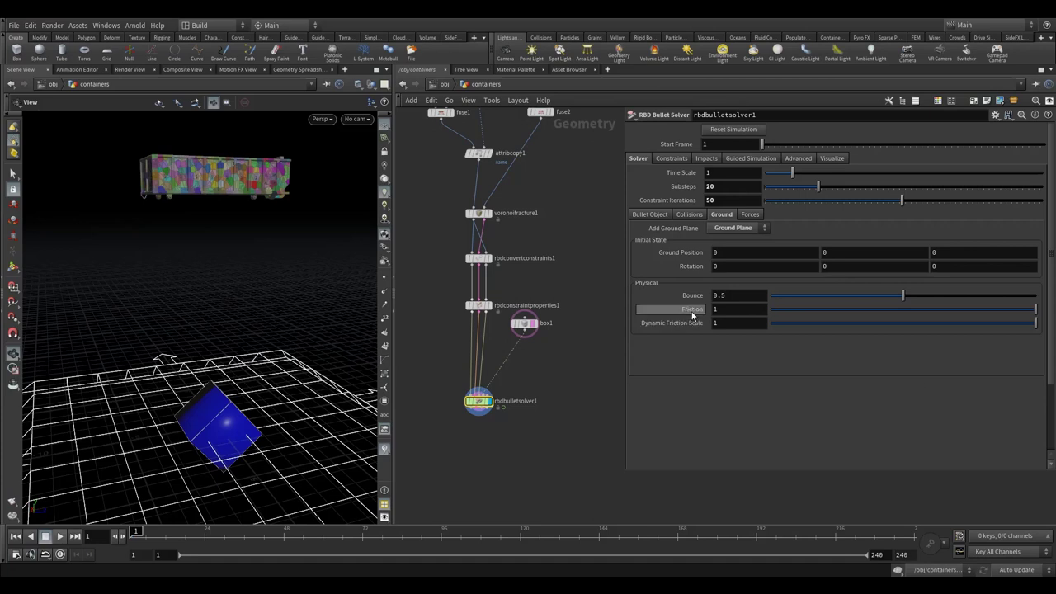
{"action": "scroll", "coordinate": [707, 311], "scroll_direction": "down", "scroll_amount": 1}
{"action": "left_click_drag", "start_coordinate": [788, 280], "coordinate": [767, 281]}
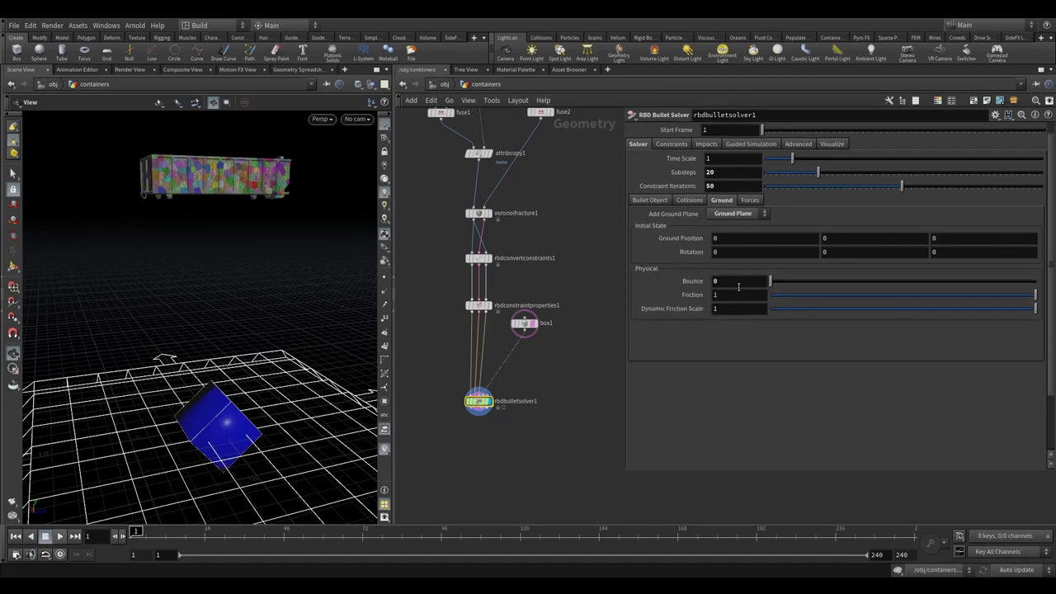
{"action": "left_click_drag", "start_coordinate": [215, 363], "coordinate": [245, 368]}
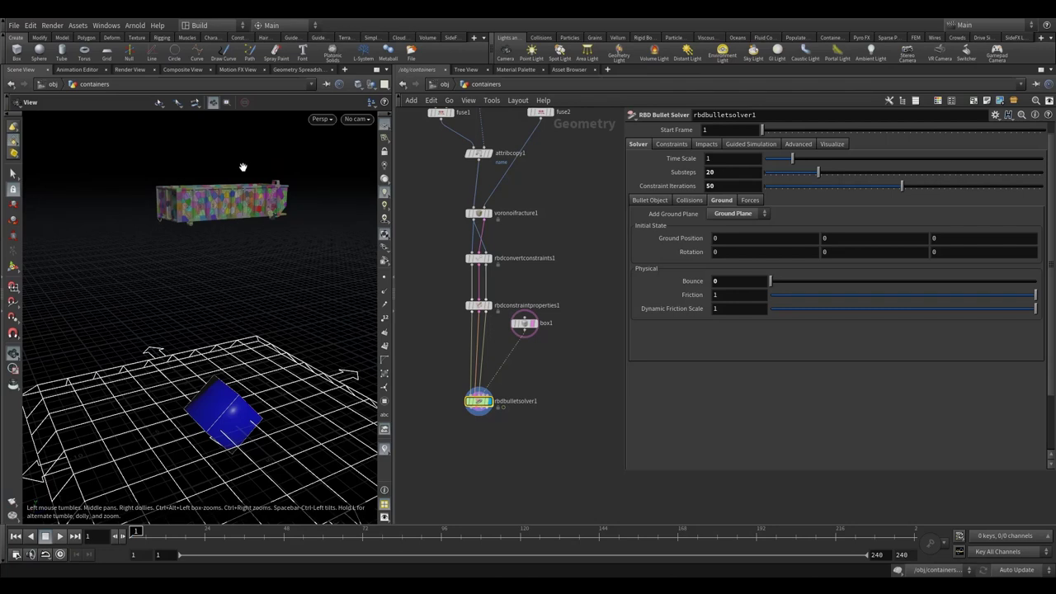
Step: Set the solver's gravity Y value to -20 on the Forces tab
{"action": "left_click", "coordinate": [749, 199]}
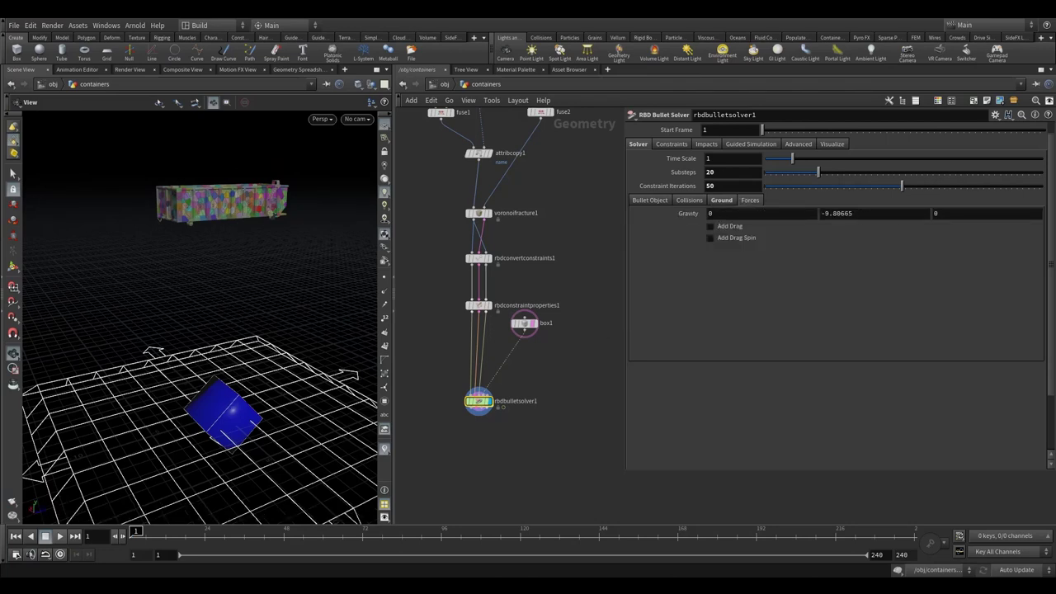
{"action": "left_click_drag", "start_coordinate": [823, 213], "coordinate": [964, 222]}
{"action": "type", "text": "-20"}
{"action": "key", "text": "Return"}
Step: Reduce the container pieces' Bullet object bounce to 0 and start the simulation
{"action": "left_click", "coordinate": [649, 200]}
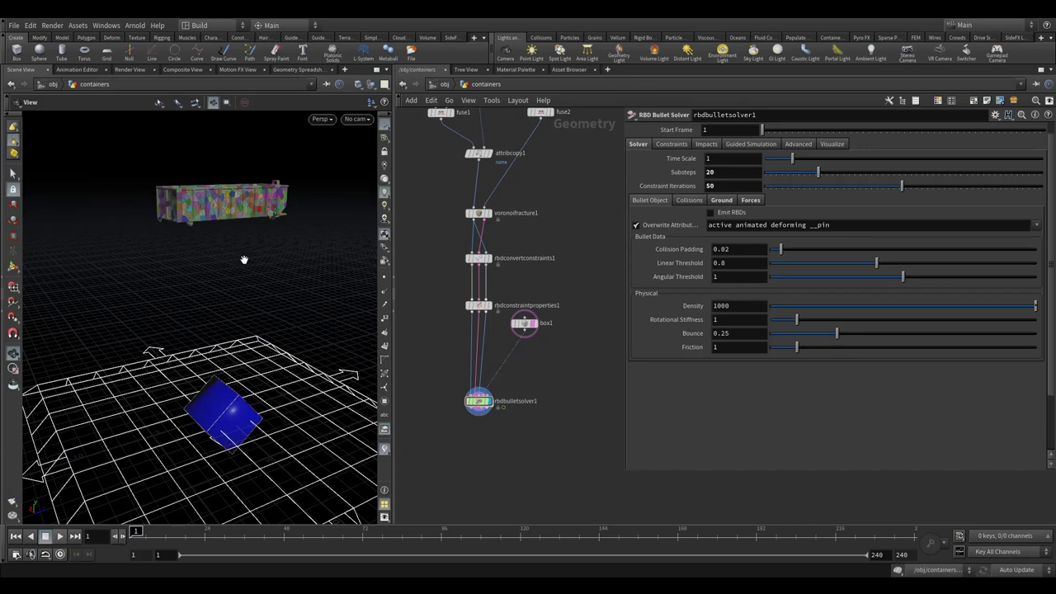
{"action": "left_click_drag", "start_coordinate": [835, 333], "coordinate": [754, 336]}
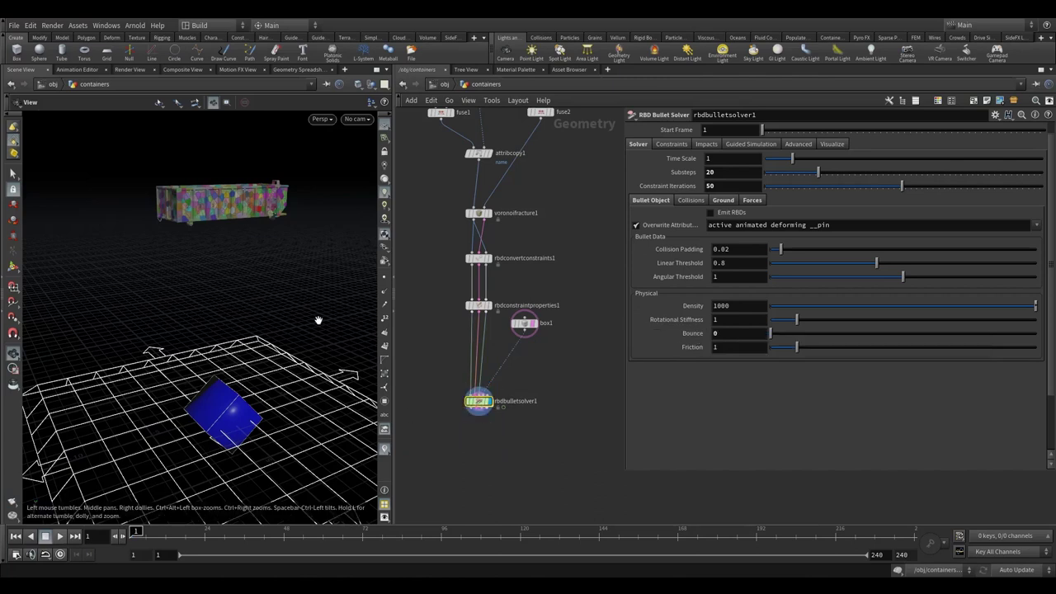
{"action": "left_click", "coordinate": [60, 536]}
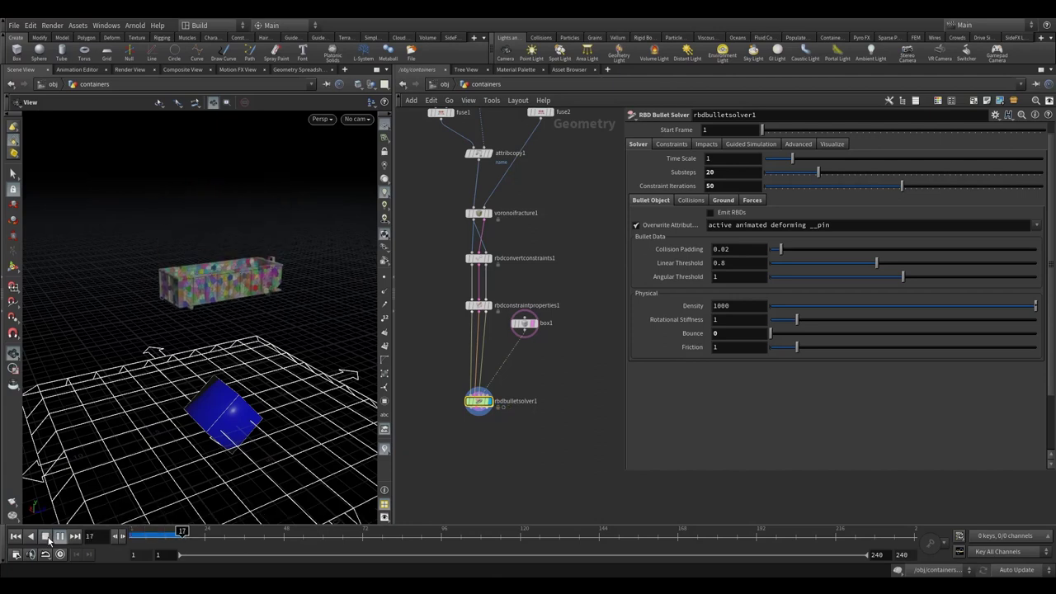
Step: Run the sim to about frame 48 and orbit close onto the broken container wall
{"action": "left_click", "coordinate": [45, 536]}
{"action": "scroll", "coordinate": [263, 404], "scroll_direction": "up", "scroll_amount": 5}
{"action": "left_click_drag", "start_coordinate": [262, 404], "coordinate": [299, 322]}
{"action": "left_click_drag", "start_coordinate": [206, 535], "coordinate": [233, 534]}
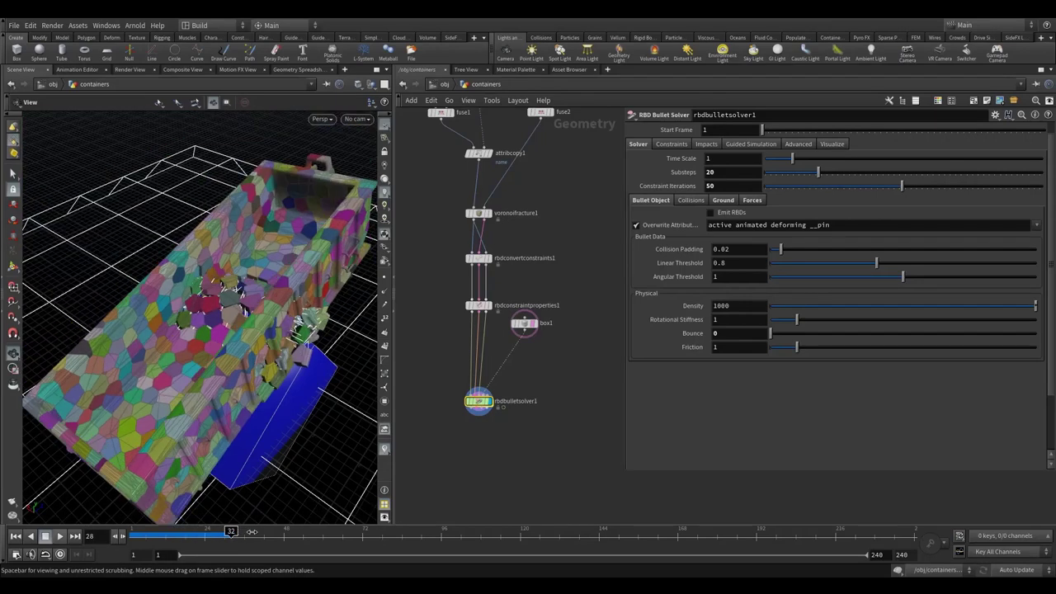
{"action": "left_click", "coordinate": [59, 536]}
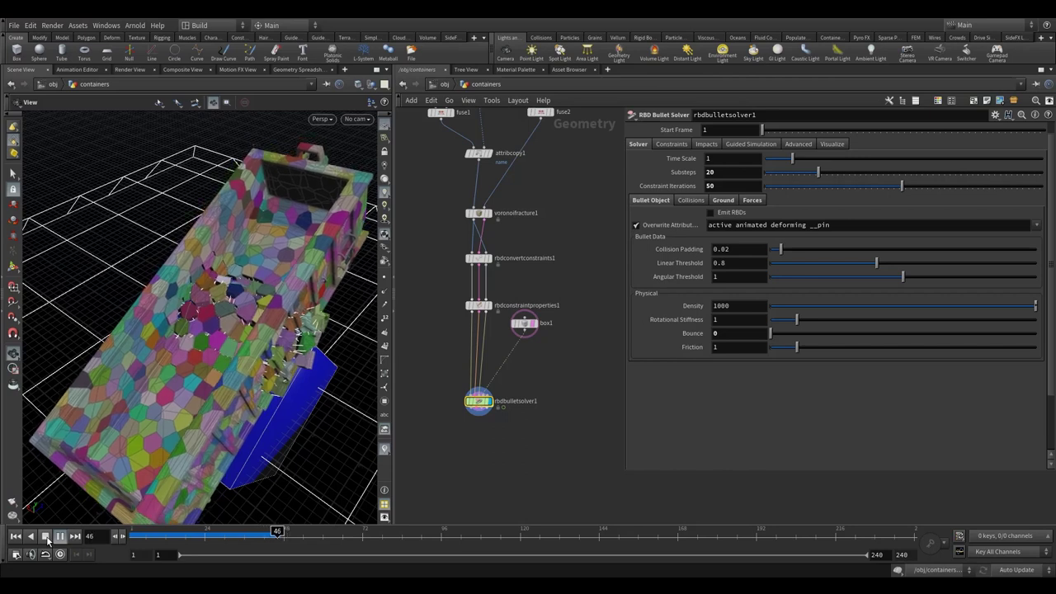
{"action": "left_click", "coordinate": [47, 537]}
{"action": "left_click_drag", "start_coordinate": [268, 367], "coordinate": [254, 383]}
{"action": "right_click_drag", "start_coordinate": [254, 383], "coordinate": [371, 330]}
Step: Select rbdconstraintproperties1, move box1 aside, and review the Soft next constraint parameters
{"action": "left_click", "coordinate": [478, 306]}
{"action": "left_click_drag", "start_coordinate": [525, 323], "coordinate": [553, 379]}
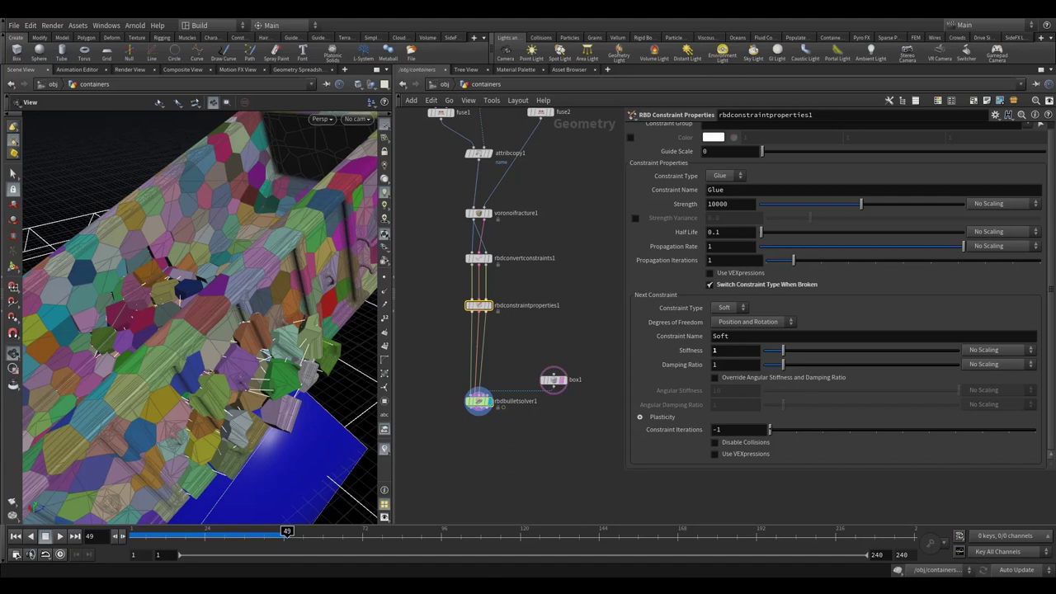
{"action": "left_click_drag", "start_coordinate": [236, 341], "coordinate": [249, 368]}
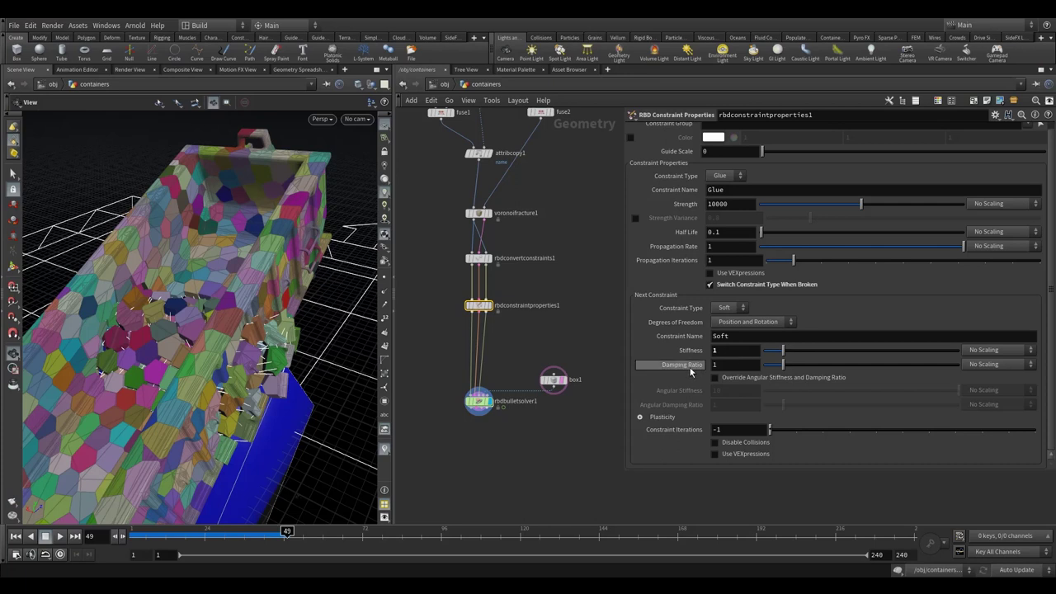
{"action": "mouse_move", "coordinate": [686, 373]}
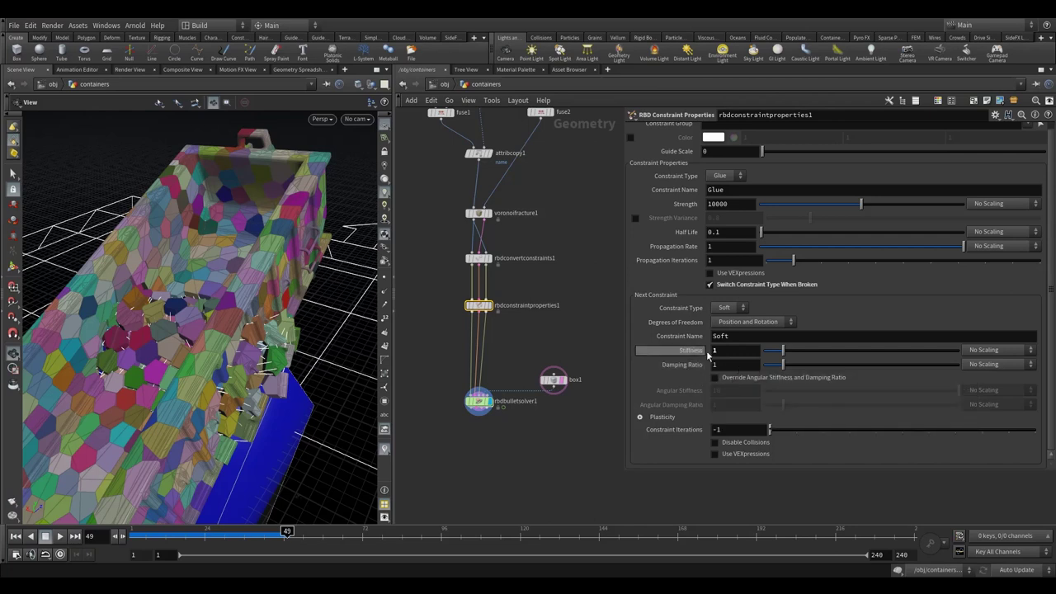
Step: Set the soft constraint damping ratio to 250 and enable Override Angular Stiffness
{"action": "left_click", "coordinate": [730, 364]}
{"action": "type", "text": "250"}
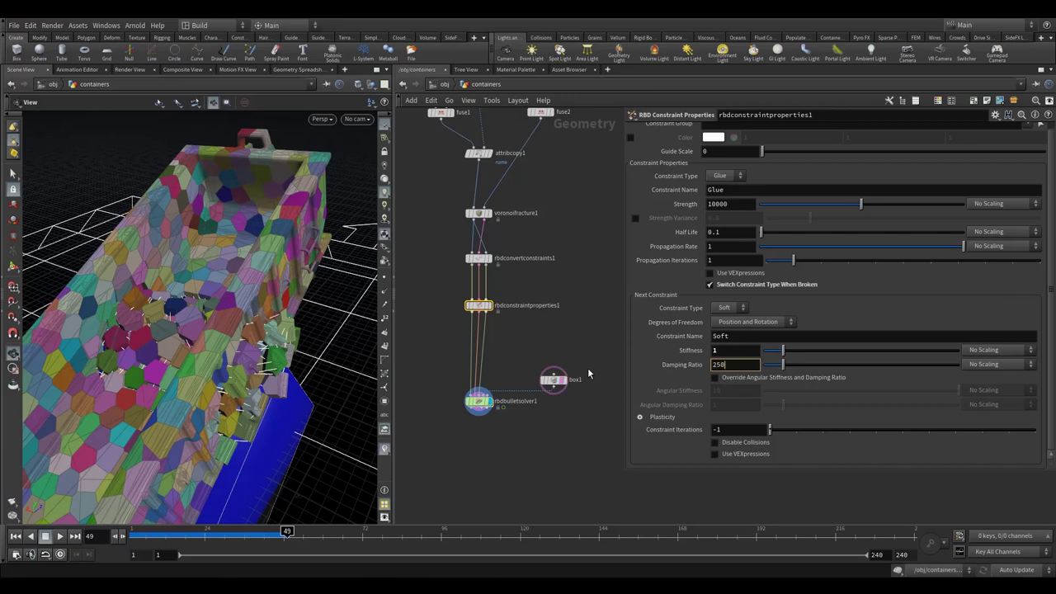
{"action": "key", "text": "Return"}
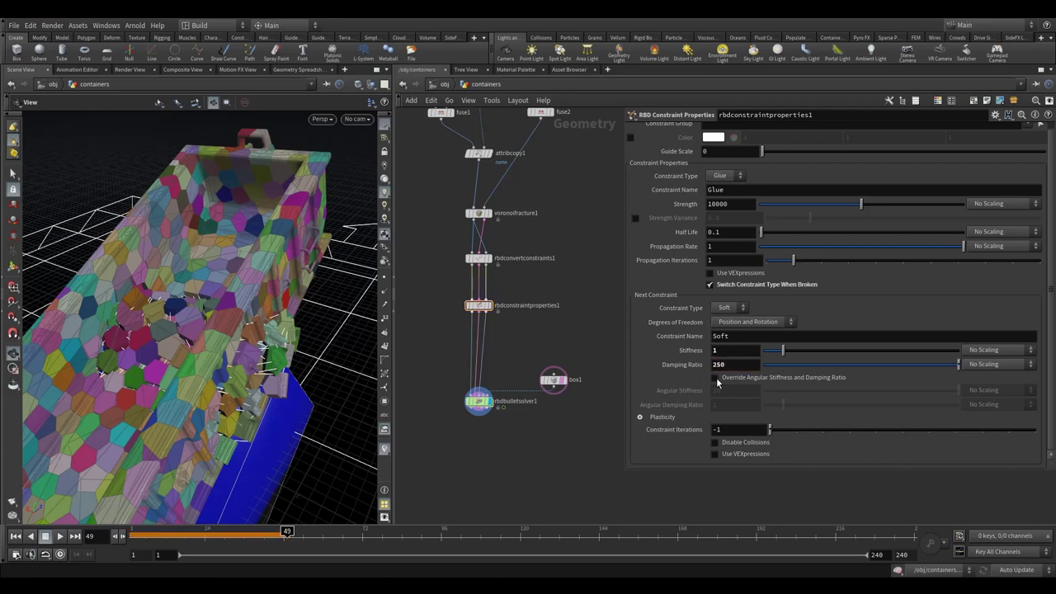
{"action": "left_click", "coordinate": [715, 378]}
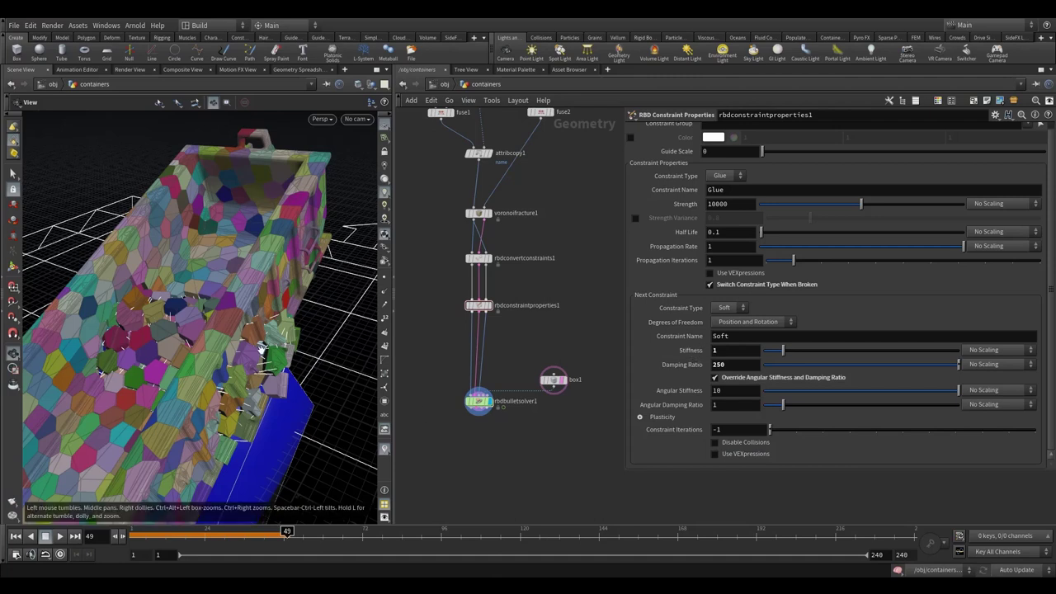
{"action": "left_click_drag", "start_coordinate": [262, 365], "coordinate": [241, 364]}
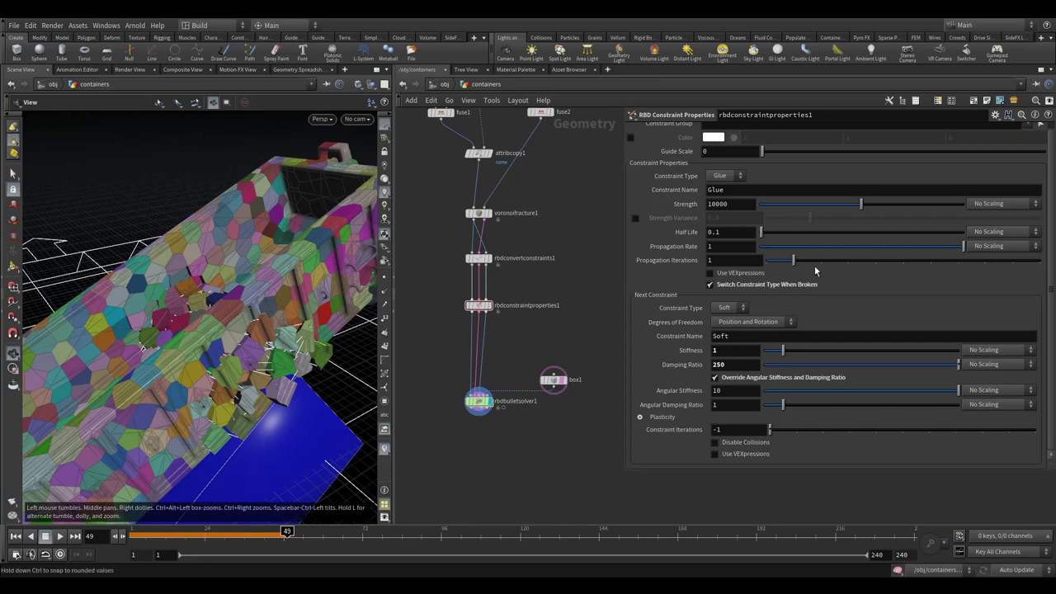
{"action": "left_click", "coordinate": [715, 378]}
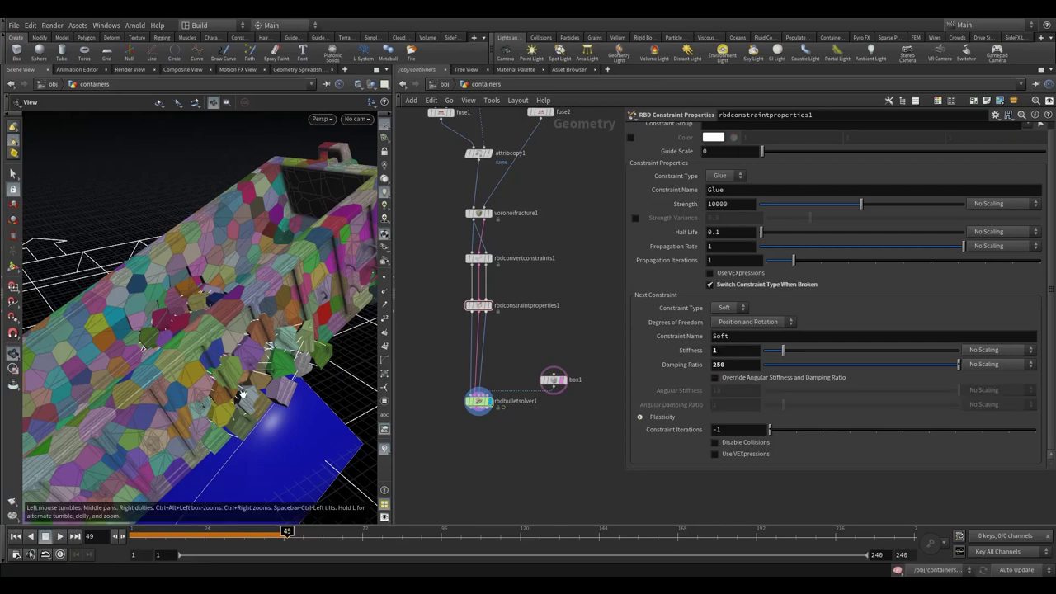
{"action": "left_click_drag", "start_coordinate": [251, 360], "coordinate": [265, 357]}
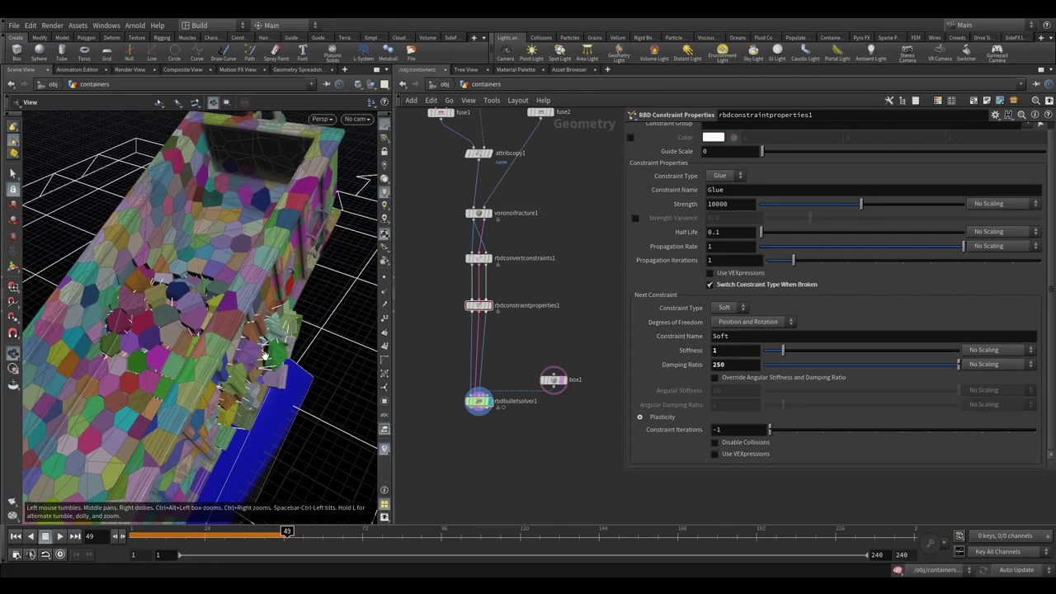
{"action": "left_click", "coordinate": [715, 378]}
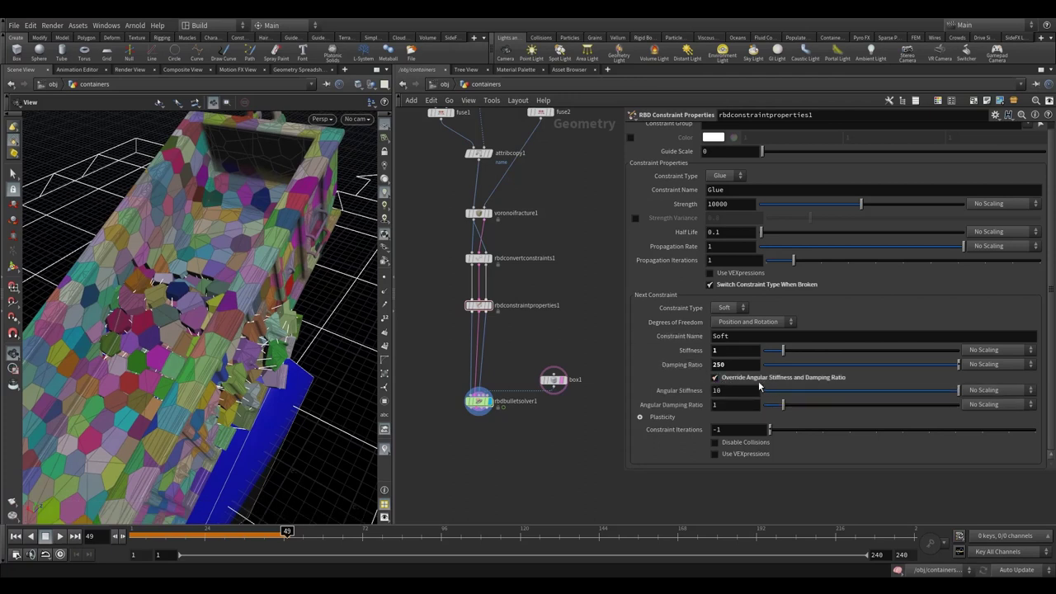
Step: Set Angular Stiffness to .1 and Angular Damping Ratio to 250
{"action": "left_click", "coordinate": [725, 391]}
{"action": "type", "text": "."}
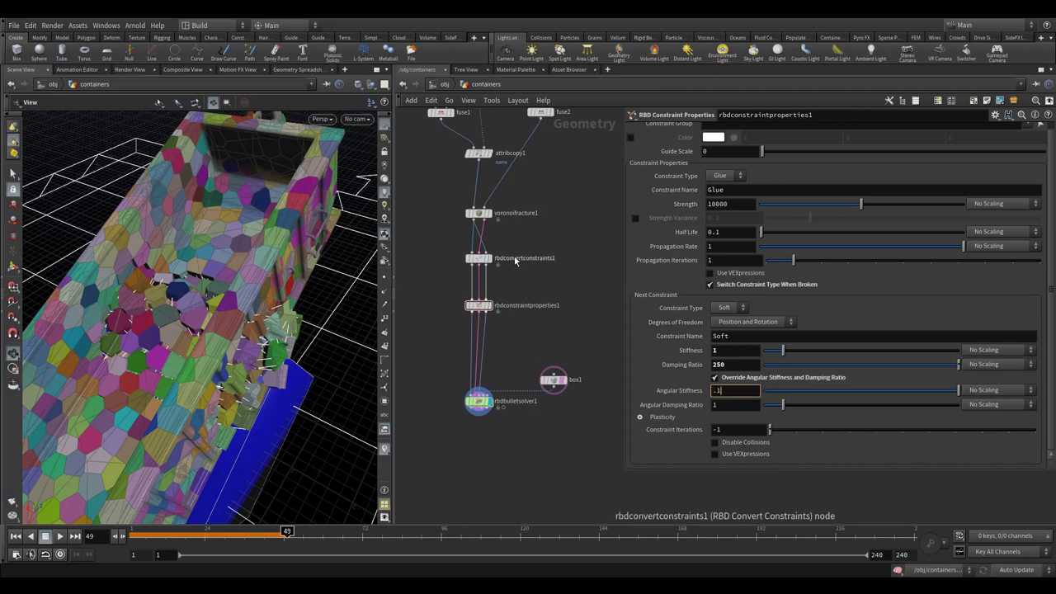
{"action": "key", "text": "Return"}
{"action": "left_click", "coordinate": [712, 404]}
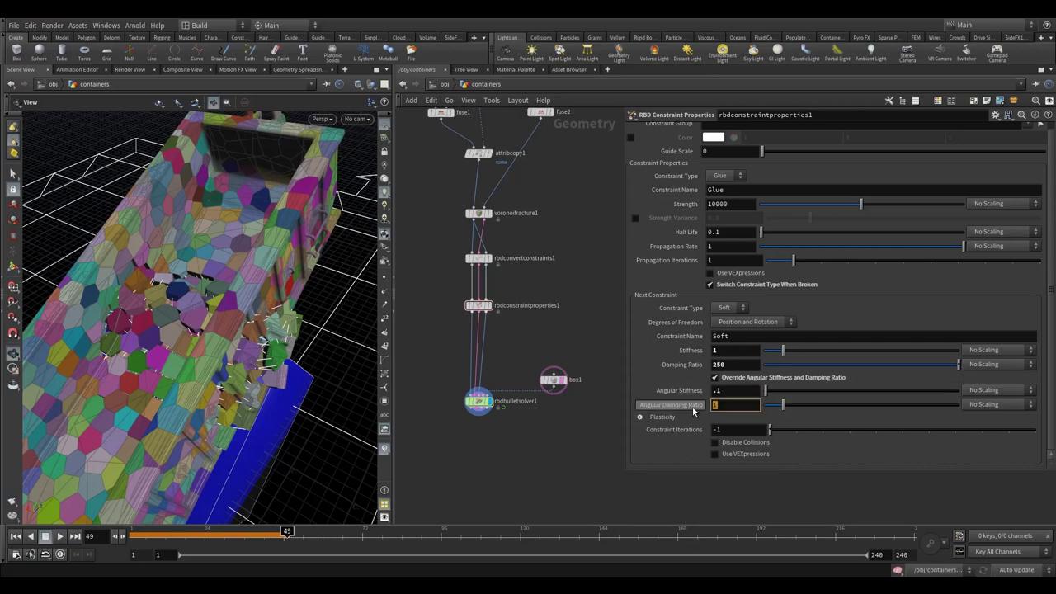
{"action": "type", "text": "250"}
{"action": "key", "text": "Return"}
Step: Orbit the pieces, expand and collapse Plasticity without changes, then rewind to frame 1
{"action": "left_click_drag", "start_coordinate": [327, 328], "coordinate": [240, 328]}
{"action": "scroll", "coordinate": [240, 328], "scroll_direction": "up", "scroll_amount": 3}
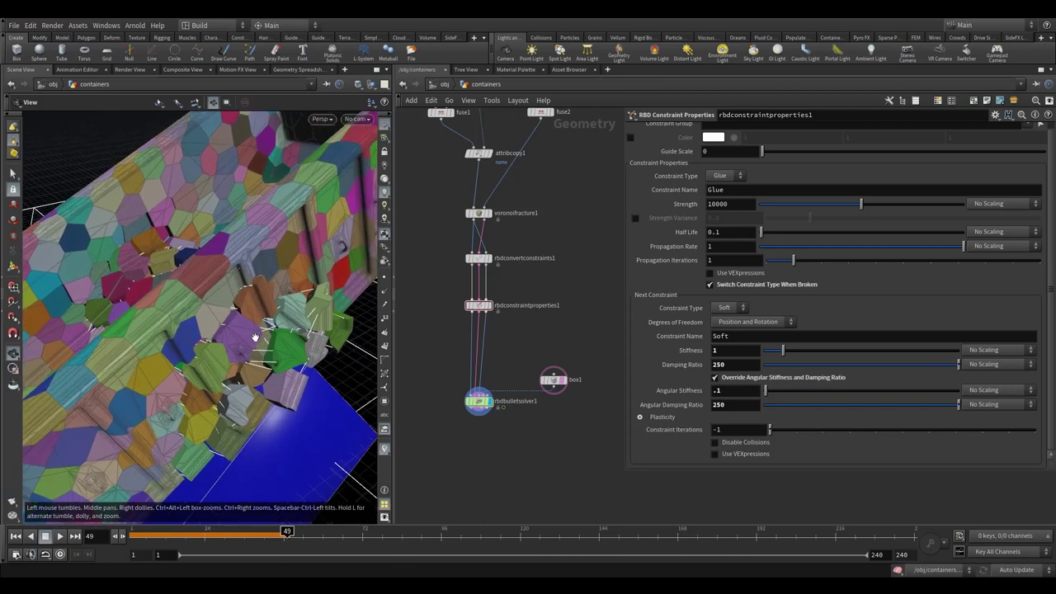
{"action": "mouse_move", "coordinate": [251, 353]}
{"action": "left_mouse_down"}
{"action": "mouse_move", "coordinate": [239, 344]}
{"action": "mouse_move", "coordinate": [259, 349]}
{"action": "mouse_move", "coordinate": [247, 362]}
{"action": "mouse_move", "coordinate": [258, 357]}
{"action": "left_mouse_up"}
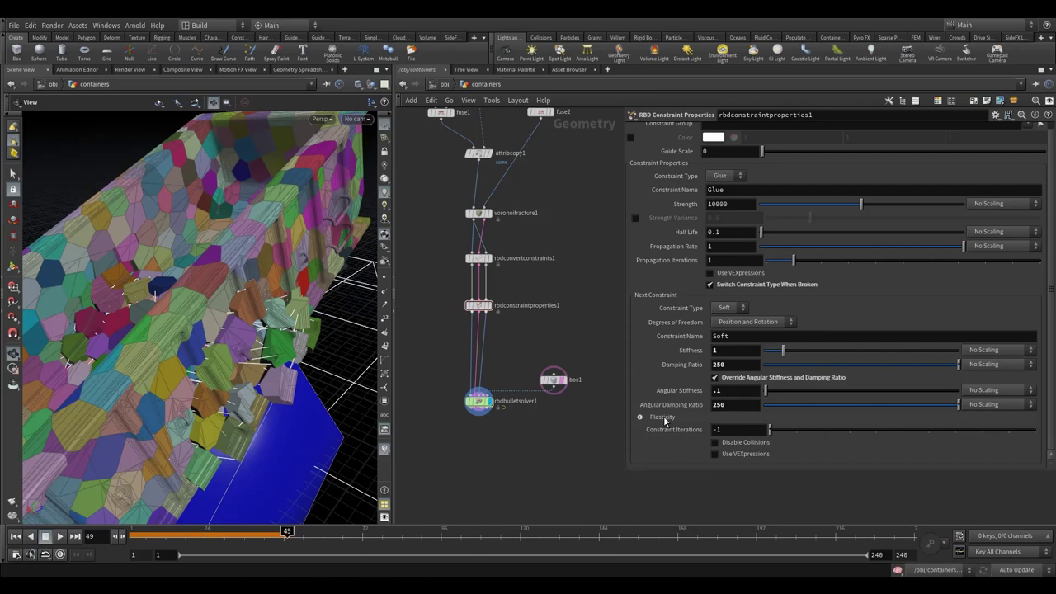
{"action": "left_click", "coordinate": [639, 417]}
{"action": "scroll", "coordinate": [648, 412], "scroll_direction": "down", "scroll_amount": 1}
{"action": "left_click_drag", "start_coordinate": [158, 285], "coordinate": [592, 379]}
{"action": "left_click", "coordinate": [642, 374]}
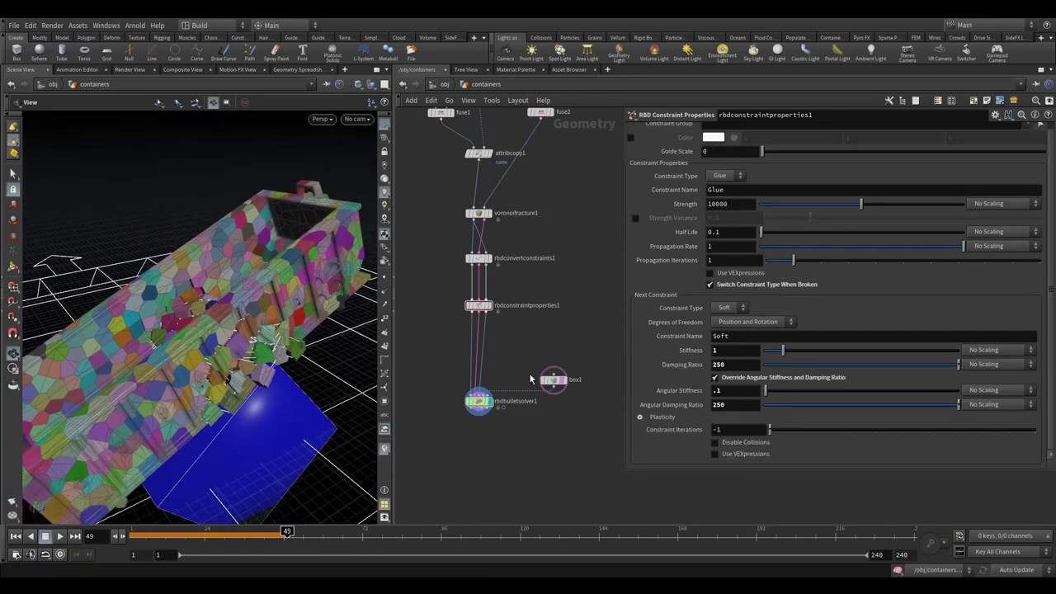
{"action": "left_click", "coordinate": [14, 536]}
{"action": "left_click_drag", "start_coordinate": [189, 392], "coordinate": [265, 416]}
Step: Select rbdbulletsolver1, play the box falling toward the container, then return to frame 1
{"action": "left_click", "coordinate": [477, 402]}
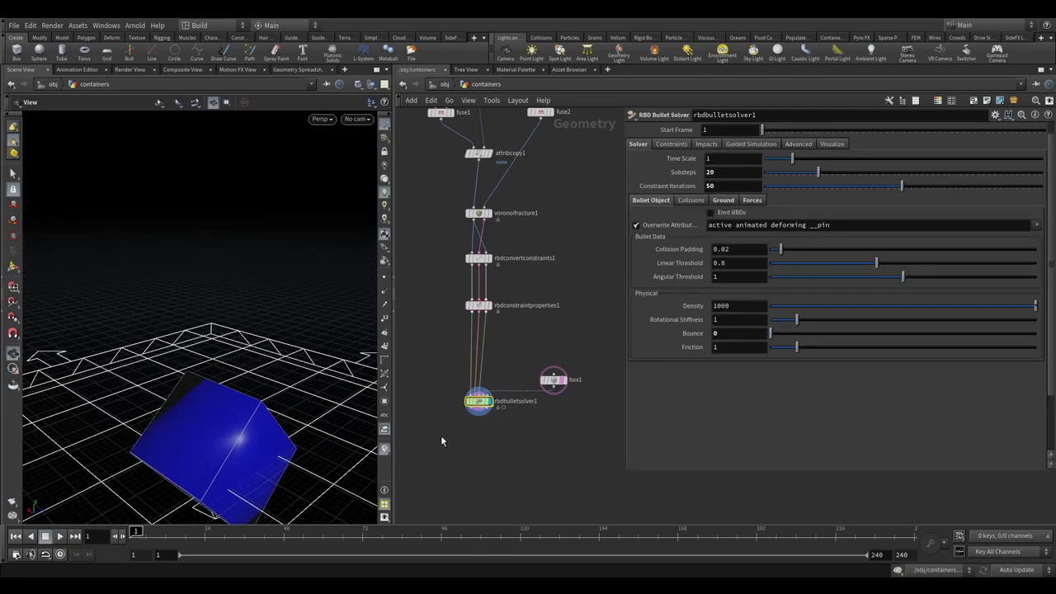
{"action": "left_click", "coordinate": [46, 537]}
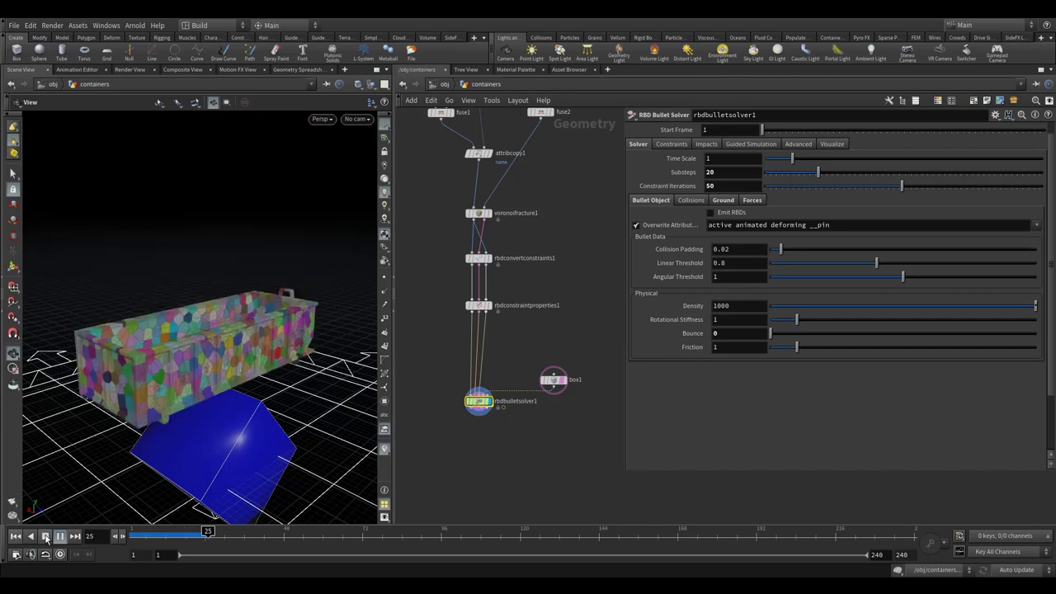
{"action": "left_click_drag", "start_coordinate": [247, 355], "coordinate": [272, 396]}
{"action": "scroll", "coordinate": [282, 384], "scroll_direction": "up", "scroll_amount": 5}
{"action": "left_click", "coordinate": [15, 536]}
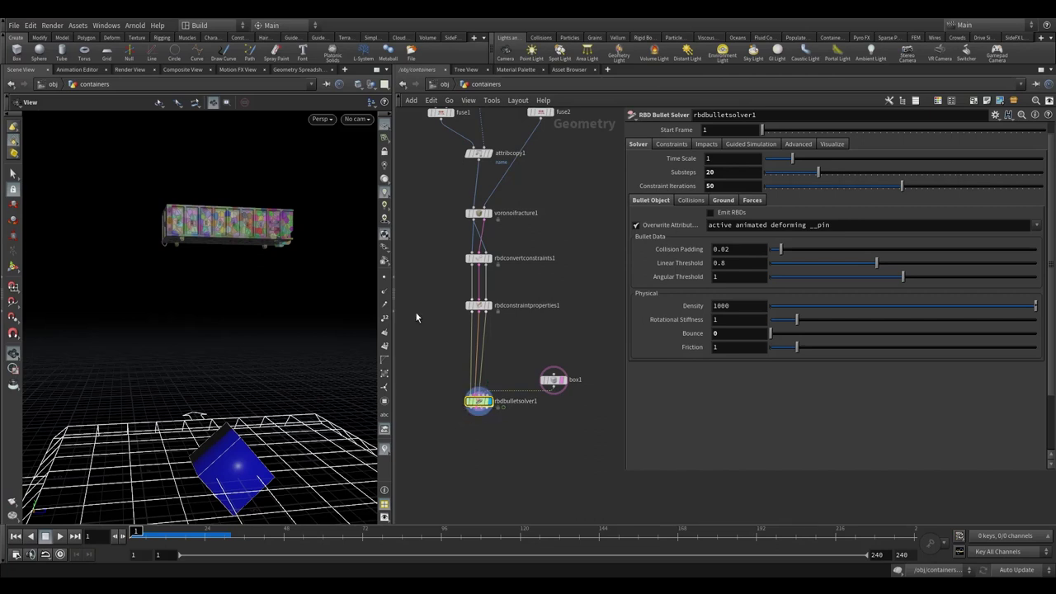
Step: Select rbdconstraintproperties1 and orbit to look up at the container from the box
{"action": "left_click", "coordinate": [478, 306]}
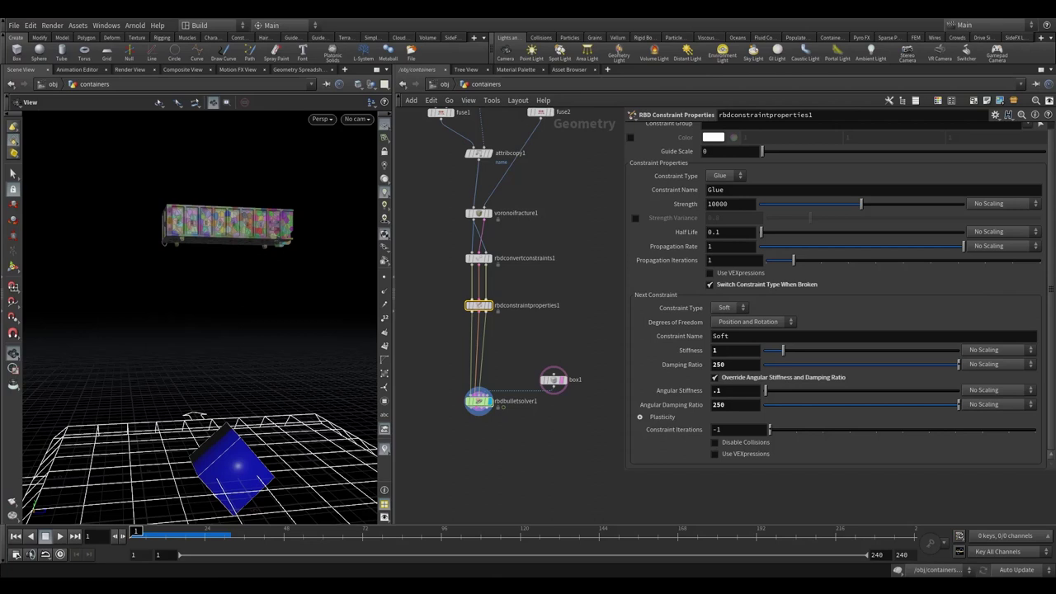
{"action": "left_click_drag", "start_coordinate": [233, 237], "coordinate": [211, 423]}
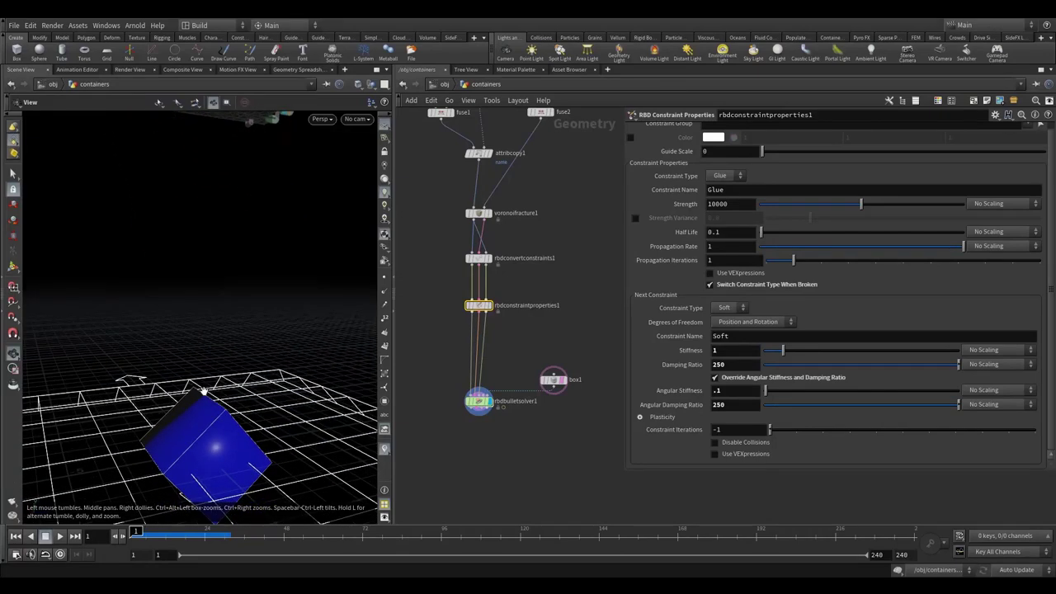
{"action": "left_click_drag", "start_coordinate": [195, 374], "coordinate": [199, 202]}
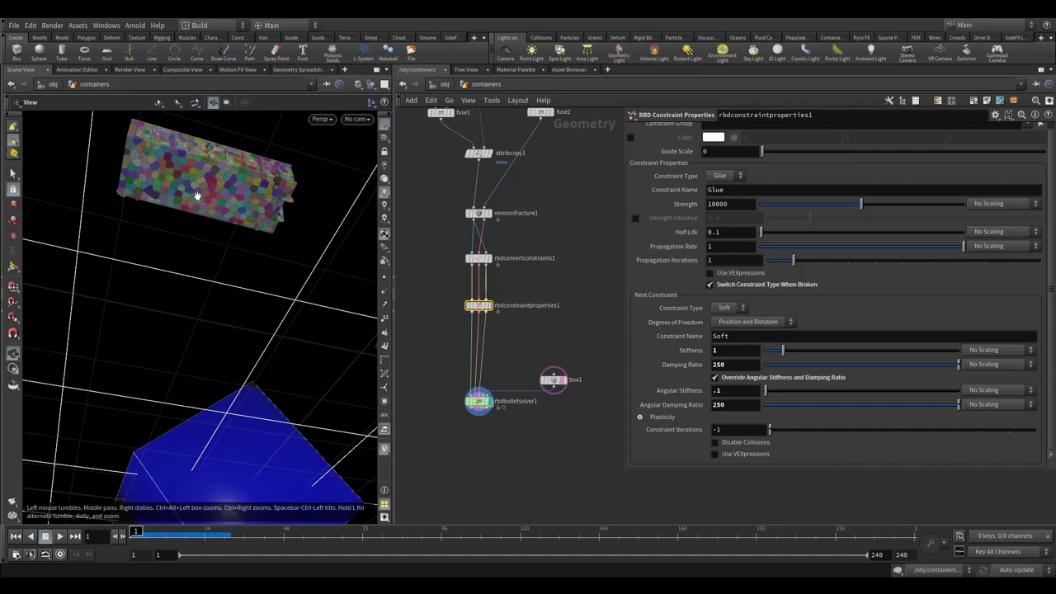
Step: Raise Propagation Iterations to 10 and replay the simulation to about frame 30
{"action": "left_click", "coordinate": [1040, 265]}
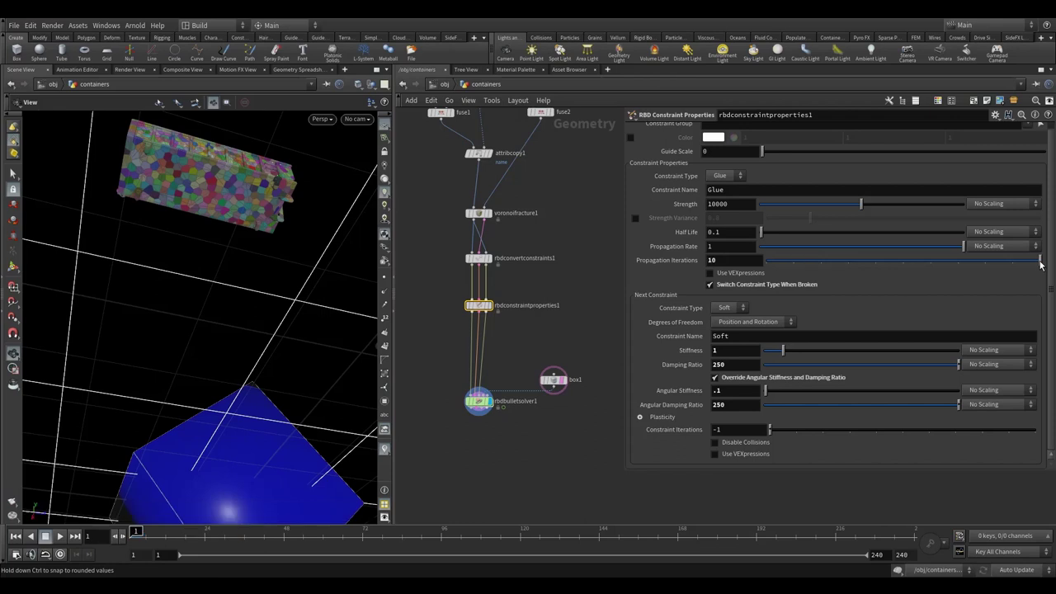
{"action": "left_click_drag", "start_coordinate": [188, 213], "coordinate": [175, 275]}
{"action": "left_click_drag", "start_coordinate": [293, 223], "coordinate": [55, 435]}
{"action": "left_click", "coordinate": [50, 538]}
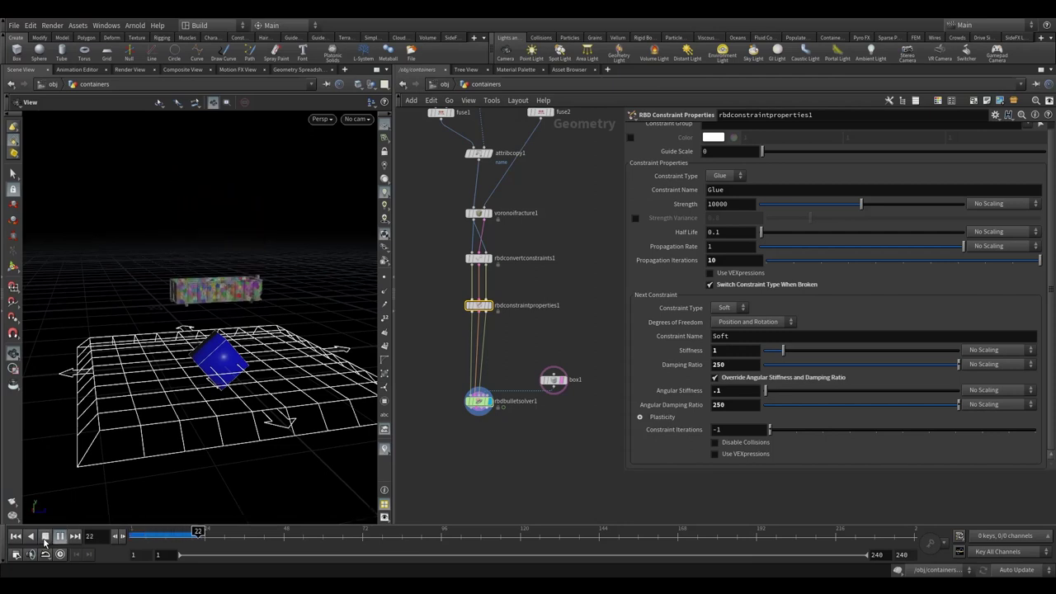
{"action": "left_click", "coordinate": [44, 538]}
{"action": "left_click_drag", "start_coordinate": [200, 324], "coordinate": [192, 413]}
{"action": "left_click_drag", "start_coordinate": [314, 294], "coordinate": [226, 379]}
{"action": "left_click_drag", "start_coordinate": [128, 346], "coordinate": [161, 449]}
Step: Rewind to frame 1, reframe container and box, and select rbdbulletsolver1 in the network
{"action": "key", "text": "ctrl+Left"}
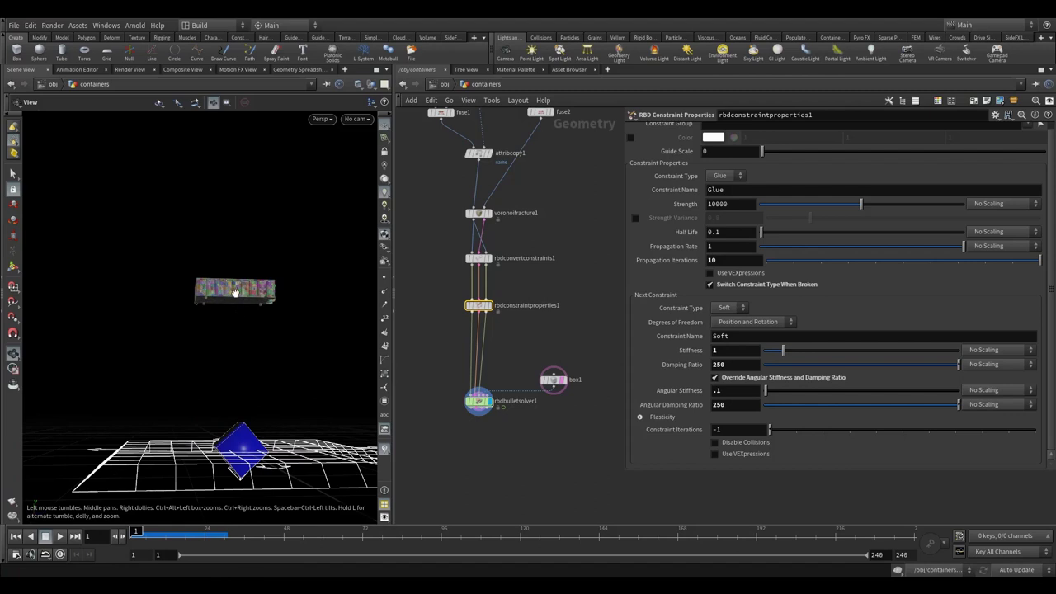
{"action": "left_click_drag", "start_coordinate": [258, 286], "coordinate": [218, 202]}
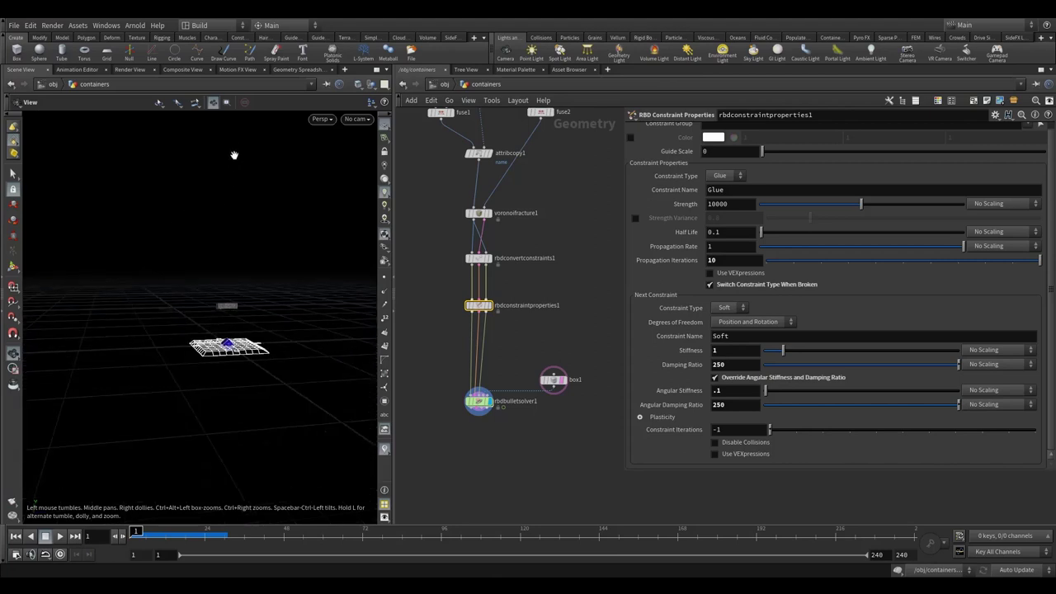
{"action": "scroll", "coordinate": [271, 292], "scroll_direction": "up", "scroll_amount": 5}
{"action": "left_click_drag", "start_coordinate": [248, 272], "coordinate": [225, 195]}
{"action": "left_click_drag", "start_coordinate": [236, 345], "coordinate": [138, 438]}
{"action": "middle_click_drag", "start_coordinate": [495, 461], "coordinate": [532, 406]}
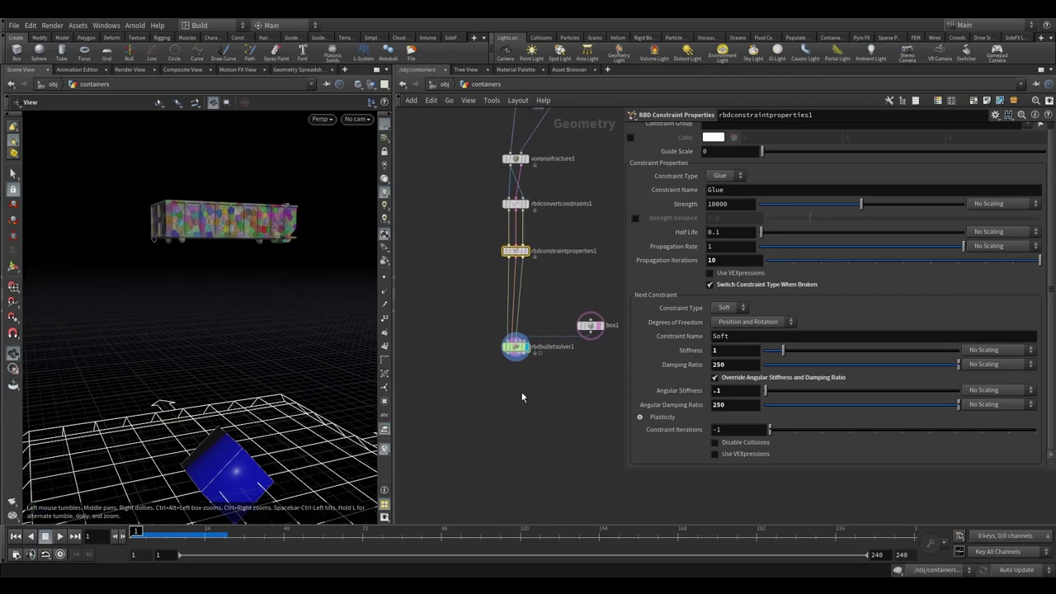
{"action": "left_click", "coordinate": [514, 347]}
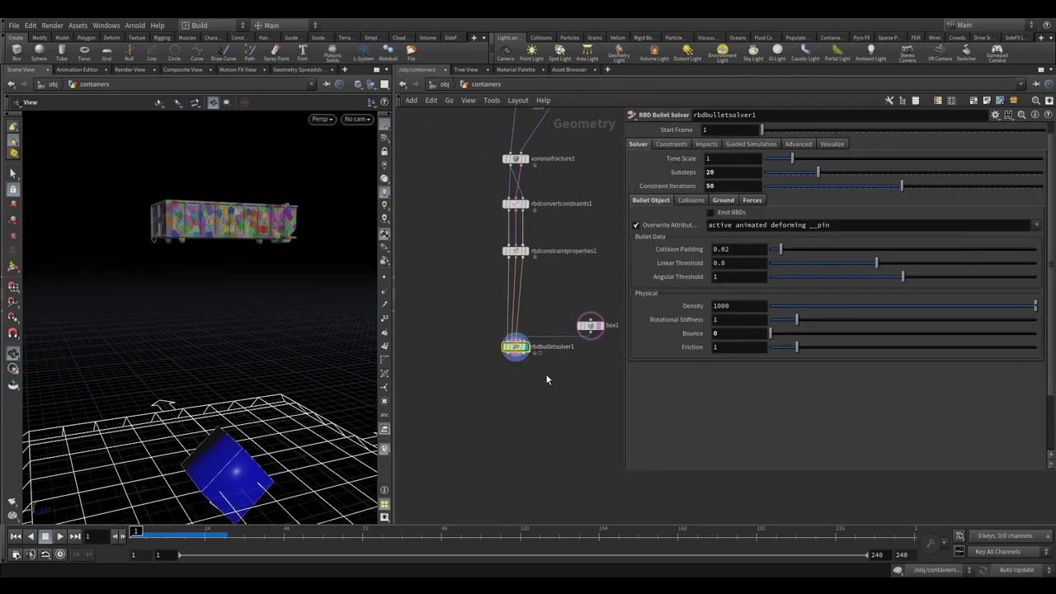
Step: Add an RBD Deform Pieces node (rbdd) beneath the Bullet solver in the network
{"action": "left_click_drag", "start_coordinate": [539, 462], "coordinate": [536, 459]}
{"action": "key", "text": "Tab"}
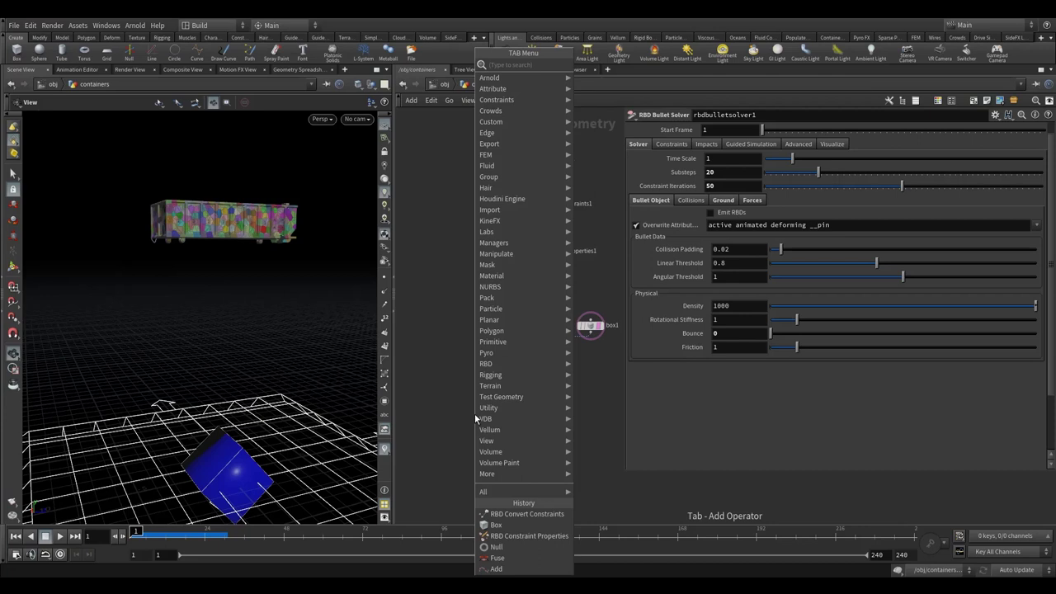
{"action": "type", "text": "rbdd"}
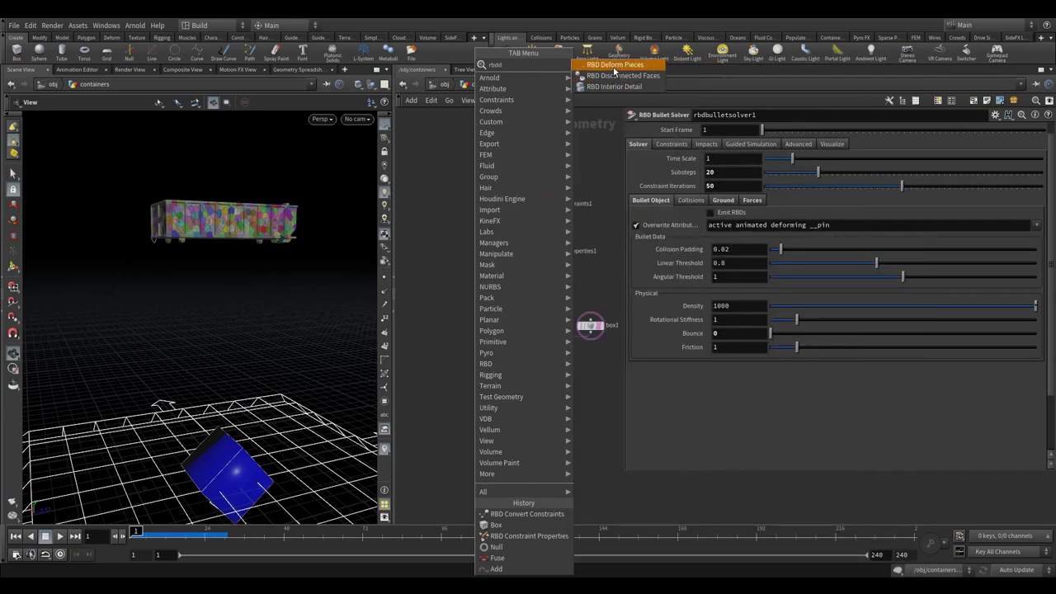
{"action": "left_click", "coordinate": [614, 69]}
{"action": "left_click", "coordinate": [513, 419]}
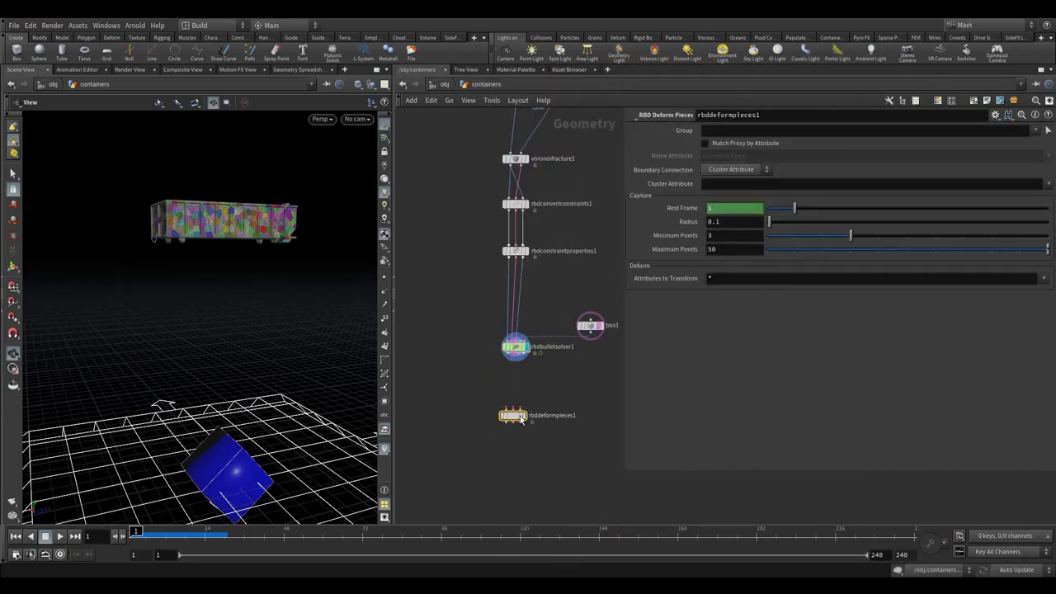
Step: Wire rbdconstraintproperties1 into rbdbulletsolver1
{"action": "left_click_drag", "start_coordinate": [511, 352], "coordinate": [523, 351]}
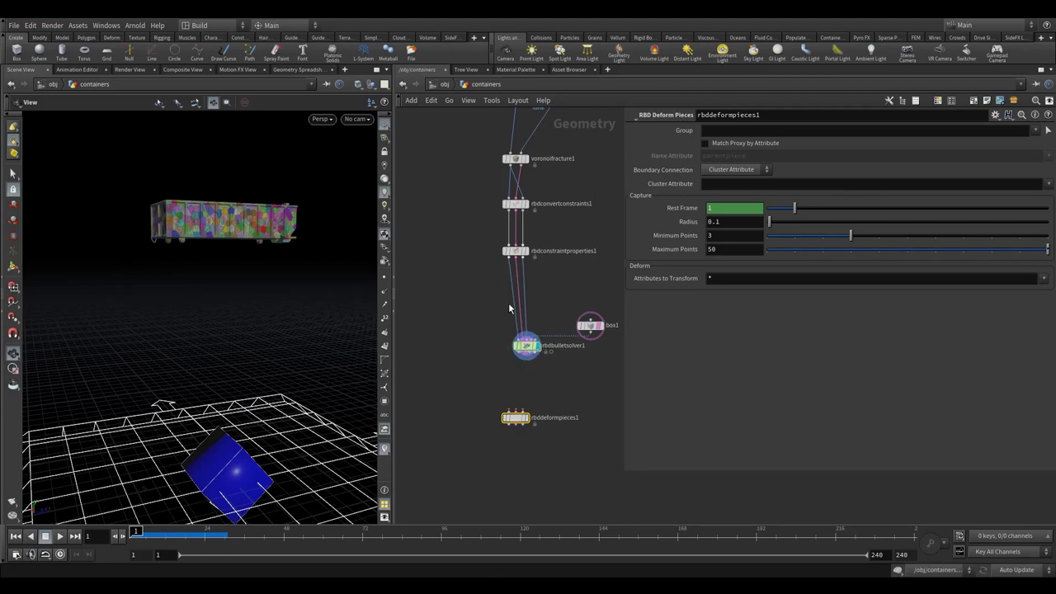
{"action": "left_click_drag", "start_coordinate": [509, 264], "coordinate": [498, 286]}
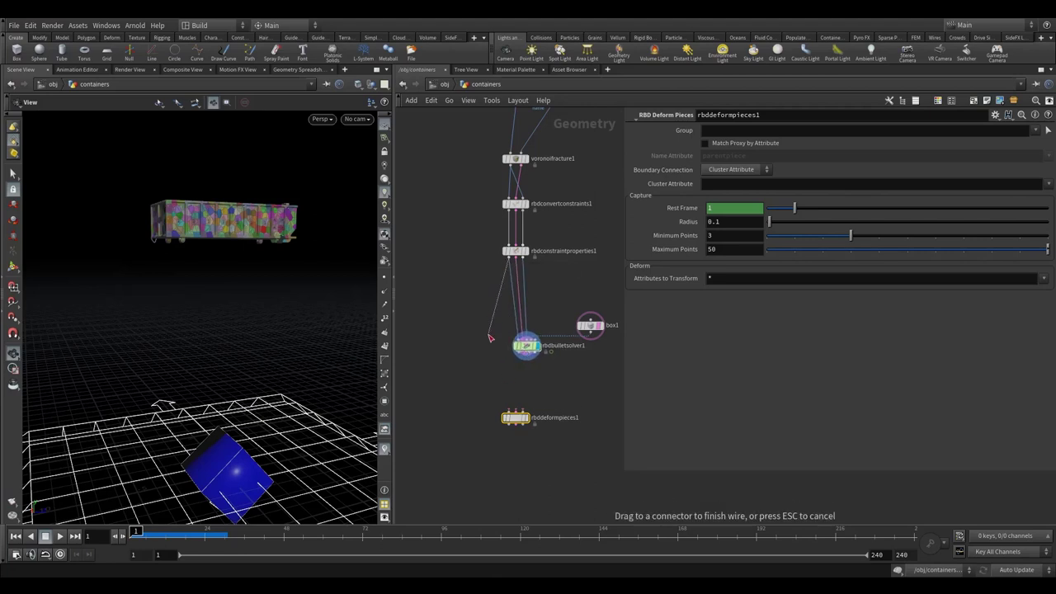
{"action": "left_click_drag", "start_coordinate": [489, 353], "coordinate": [517, 334]}
Step: Set the display flag on delete1 to view the intact container model
{"action": "scroll", "coordinate": [517, 334], "scroll_direction": "down", "scroll_amount": 3}
{"action": "scroll", "coordinate": [471, 335], "scroll_direction": "up", "scroll_amount": 1}
{"action": "scroll", "coordinate": [499, 198], "scroll_direction": "up", "scroll_amount": 3}
{"action": "mouse_move", "coordinate": [552, 199]}
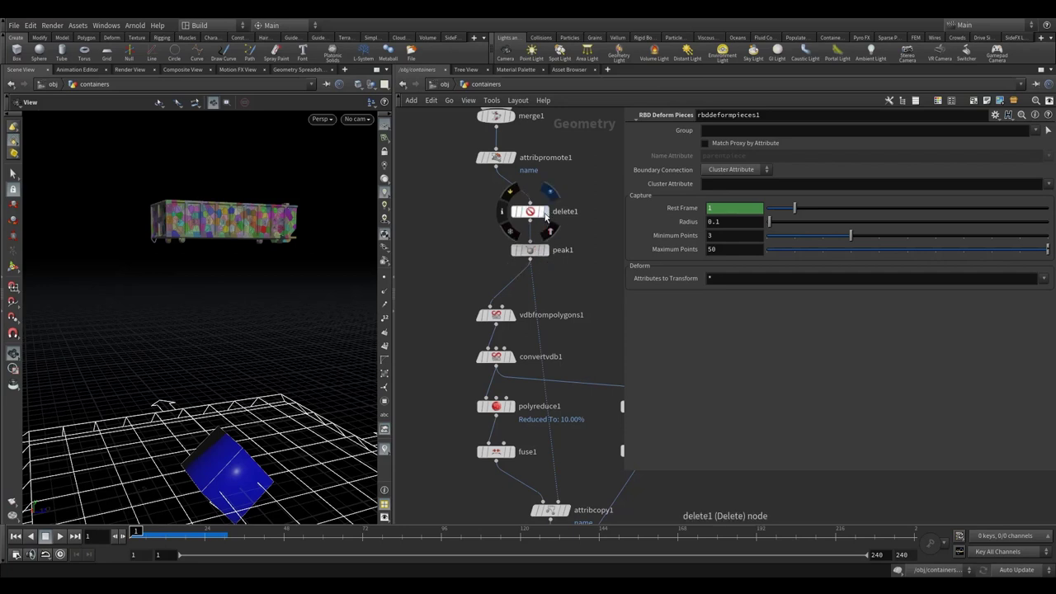
{"action": "left_click", "coordinate": [551, 193]}
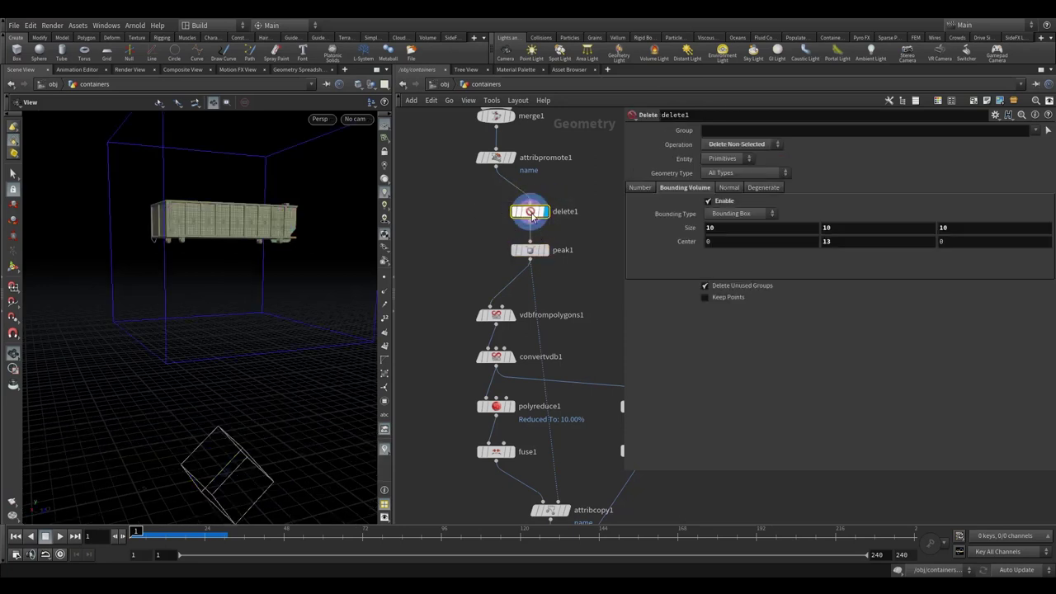
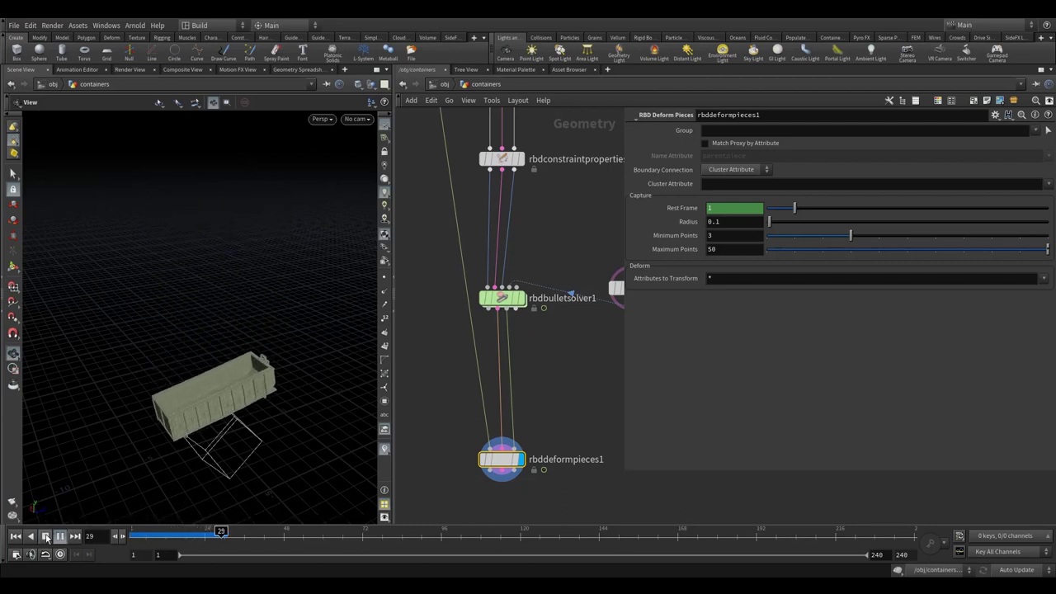
Step: Inspect the container simulation from several angles, playing it and scrubbing between frames 27 and 38
{"action": "left_click_drag", "start_coordinate": [214, 423], "coordinate": [349, 365]}
{"action": "scroll", "coordinate": [322, 365], "scroll_direction": "up", "scroll_amount": 10}
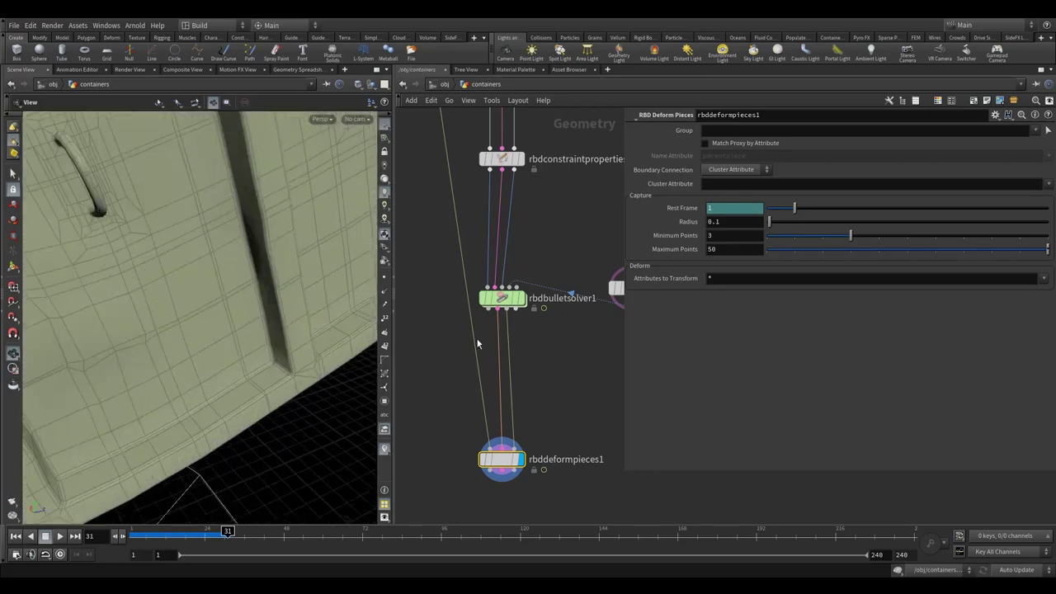
{"action": "left_click_drag", "start_coordinate": [206, 423], "coordinate": [207, 498]}
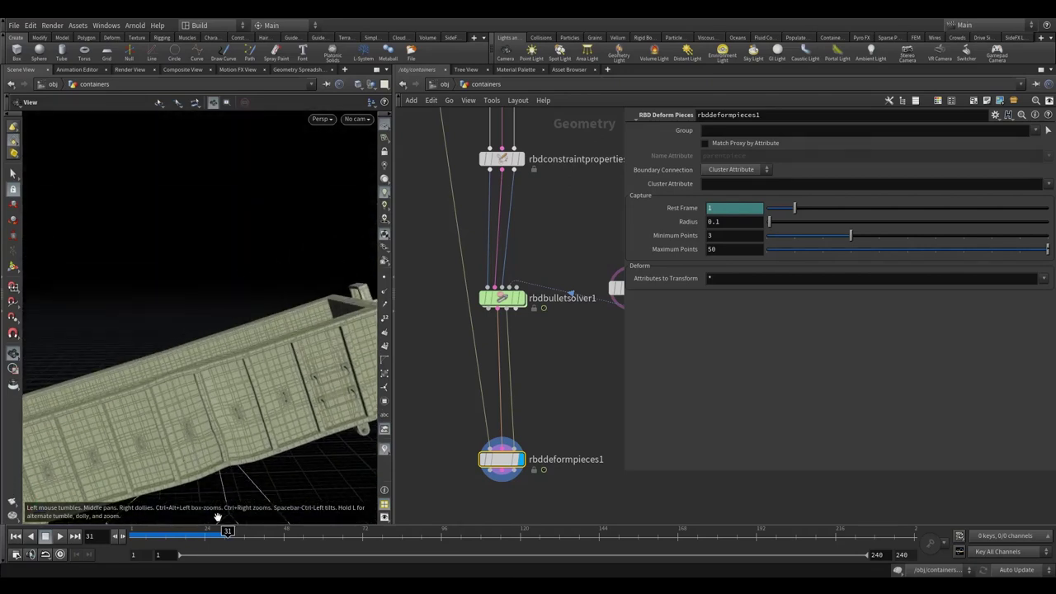
{"action": "mouse_move", "coordinate": [205, 538]}
{"action": "left_mouse_down"}
{"action": "mouse_move", "coordinate": [165, 538]}
{"action": "mouse_move", "coordinate": [221, 538]}
{"action": "left_mouse_up"}
{"action": "mouse_move", "coordinate": [227, 460]}
{"action": "left_mouse_down"}
{"action": "mouse_move", "coordinate": [217, 454]}
{"action": "mouse_move", "coordinate": [217, 484]}
{"action": "left_mouse_up"}
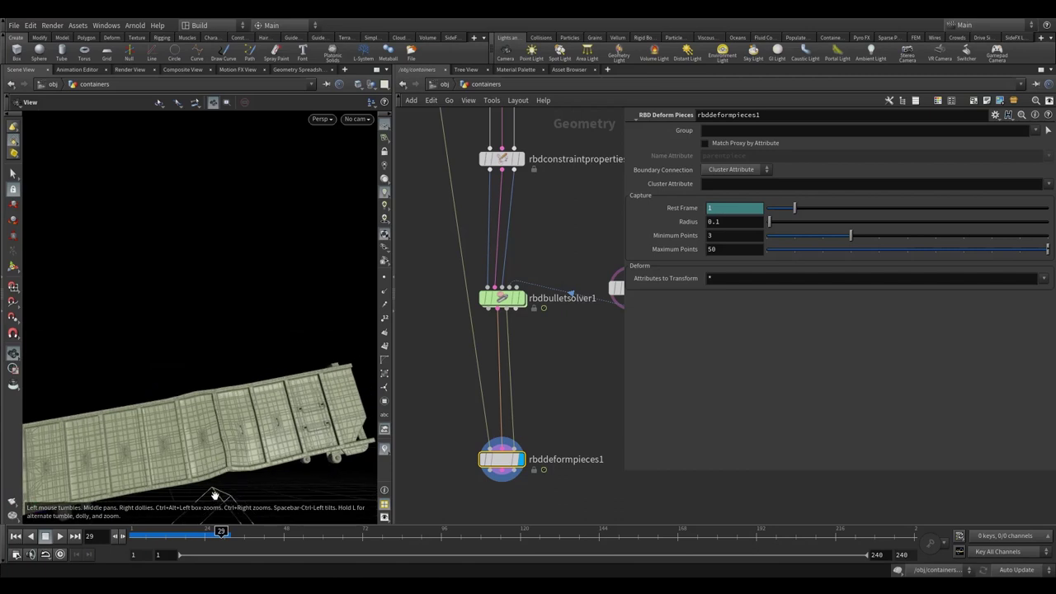
{"action": "left_click", "coordinate": [60, 536]}
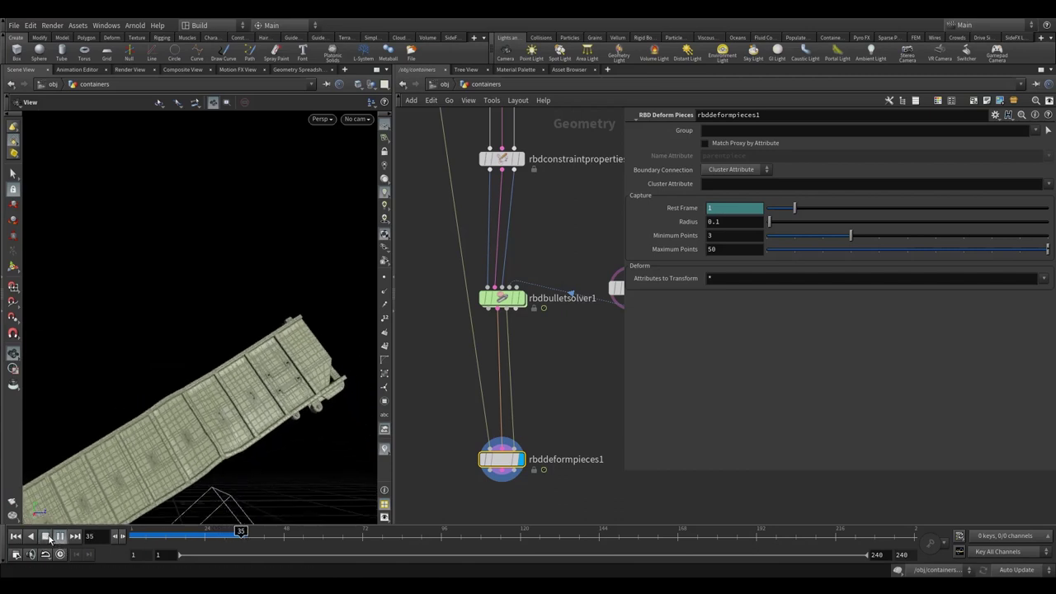
{"action": "left_click", "coordinate": [46, 536]}
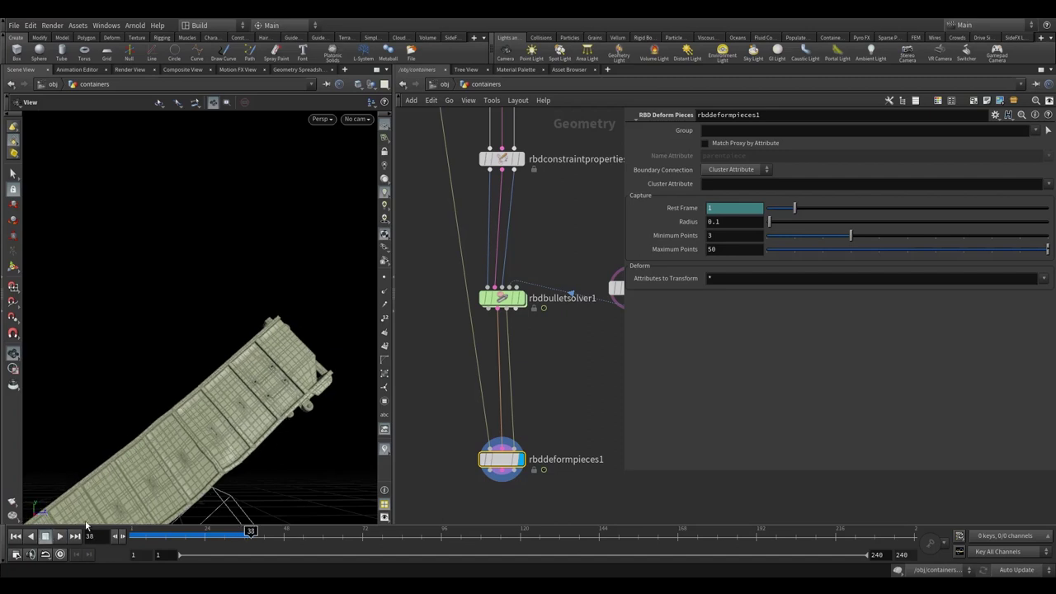
{"action": "left_click_drag", "start_coordinate": [237, 445], "coordinate": [254, 460]}
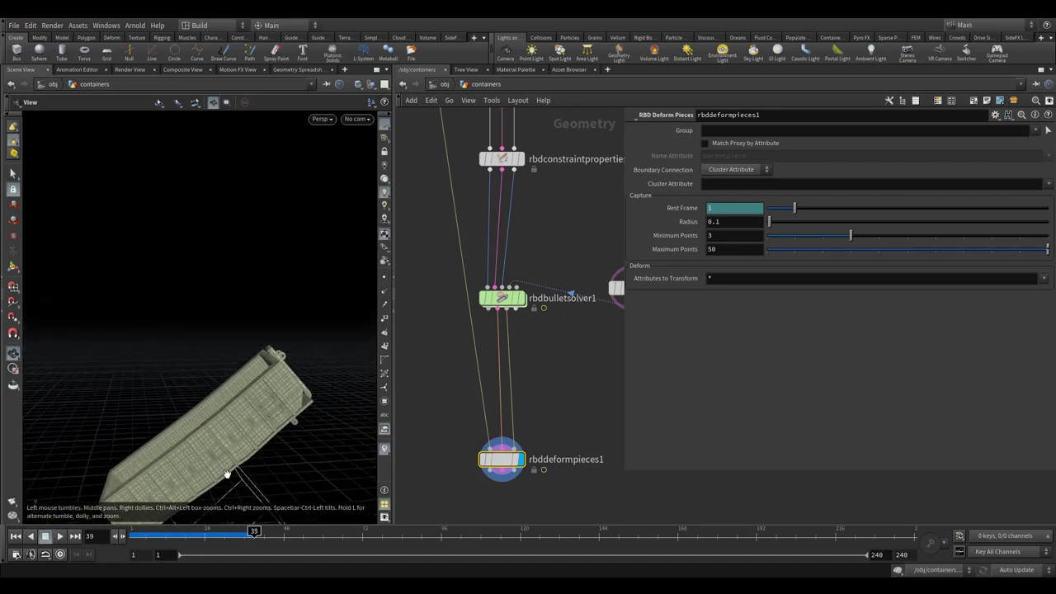
{"action": "mouse_move", "coordinate": [255, 531]}
{"action": "left_mouse_down"}
{"action": "mouse_move", "coordinate": [191, 531]}
{"action": "mouse_move", "coordinate": [216, 534]}
{"action": "left_mouse_up"}
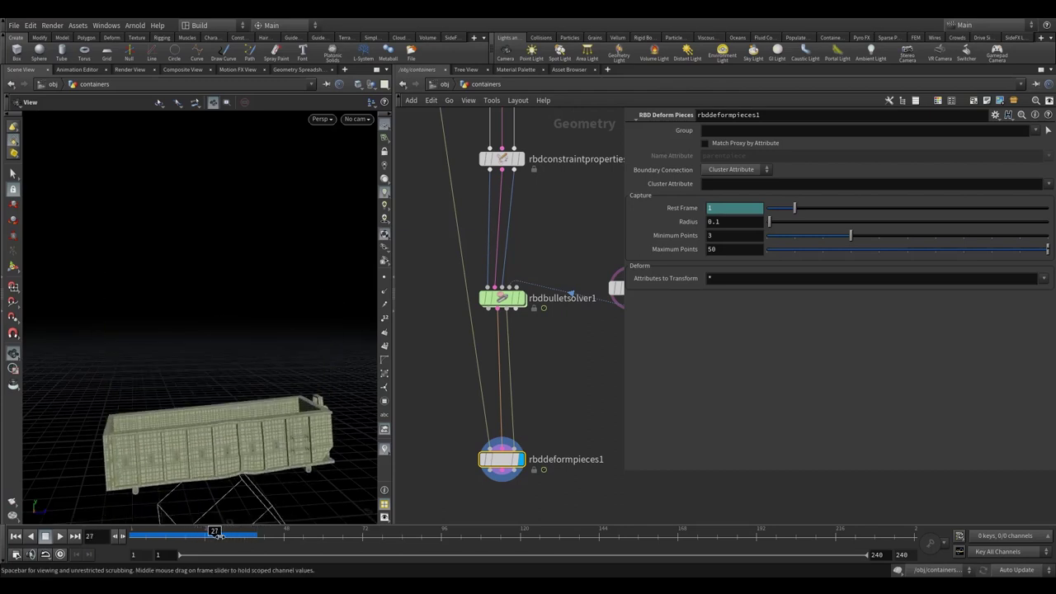
{"action": "left_click_drag", "start_coordinate": [259, 443], "coordinate": [239, 404]}
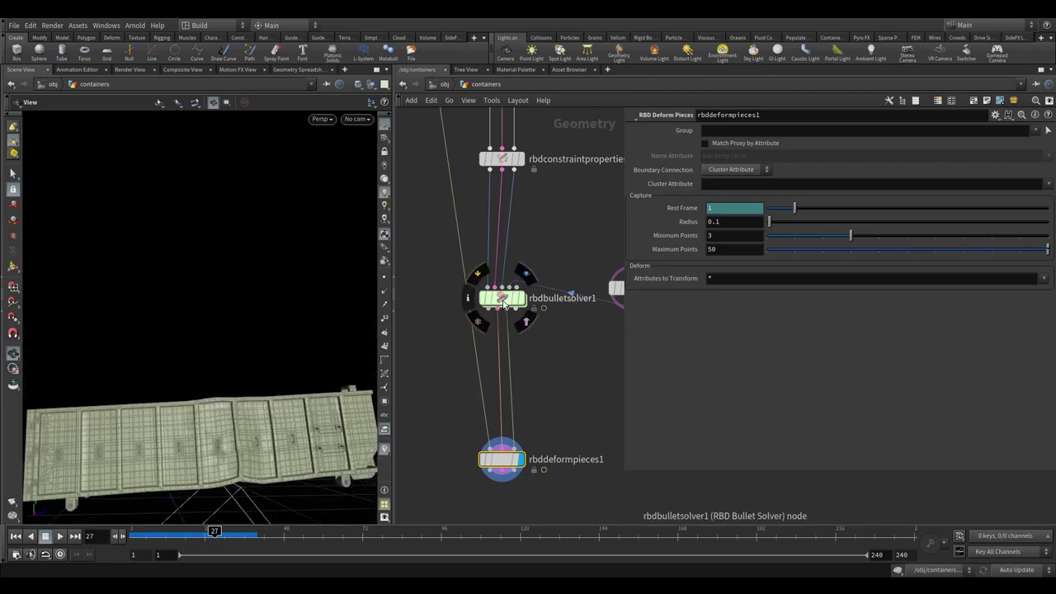
Step: Inside rbdbulletsolver1, switch the viewport shading to Wireframe
{"action": "double_click", "coordinate": [503, 298]}
{"action": "mouse_move", "coordinate": [186, 434]}
{"action": "left_mouse_down"}
{"action": "mouse_move", "coordinate": [278, 427]}
{"action": "mouse_move", "coordinate": [309, 395]}
{"action": "mouse_move", "coordinate": [306, 382]}
{"action": "mouse_move", "coordinate": [223, 426]}
{"action": "mouse_move", "coordinate": [181, 313]}
{"action": "mouse_move", "coordinate": [196, 338]}
{"action": "mouse_move", "coordinate": [153, 342]}
{"action": "mouse_move", "coordinate": [139, 370]}
{"action": "mouse_move", "coordinate": [160, 360]}
{"action": "left_mouse_up"}
{"action": "left_click", "coordinate": [357, 84]}
{"action": "left_click", "coordinate": [373, 124]}
{"action": "left_click_drag", "start_coordinate": [122, 327], "coordinate": [177, 462]}
{"action": "left_click_drag", "start_coordinate": [203, 536], "coordinate": [186, 536]}
Step: Back in the containers network, rewind to frame 1 and show the solver's constraint settings
{"action": "left_click", "coordinate": [485, 84]}
{"action": "left_click_drag", "start_coordinate": [254, 293], "coordinate": [229, 270]}
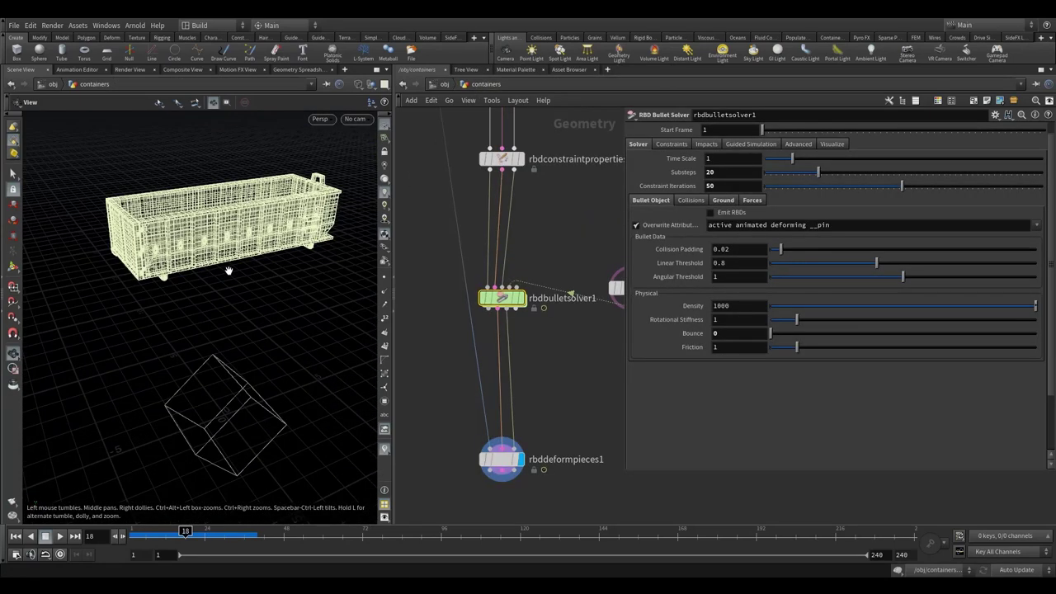
{"action": "left_click_drag", "start_coordinate": [187, 532], "coordinate": [135, 533]}
{"action": "left_click_drag", "start_coordinate": [181, 313], "coordinate": [177, 407]}
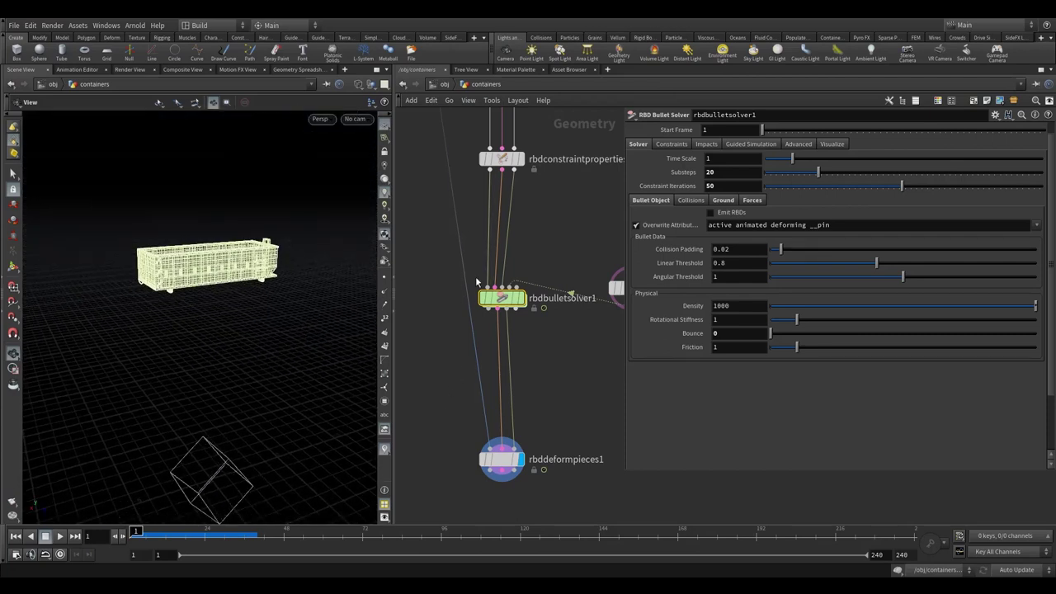
{"action": "left_click_drag", "start_coordinate": [507, 301], "coordinate": [507, 324]}
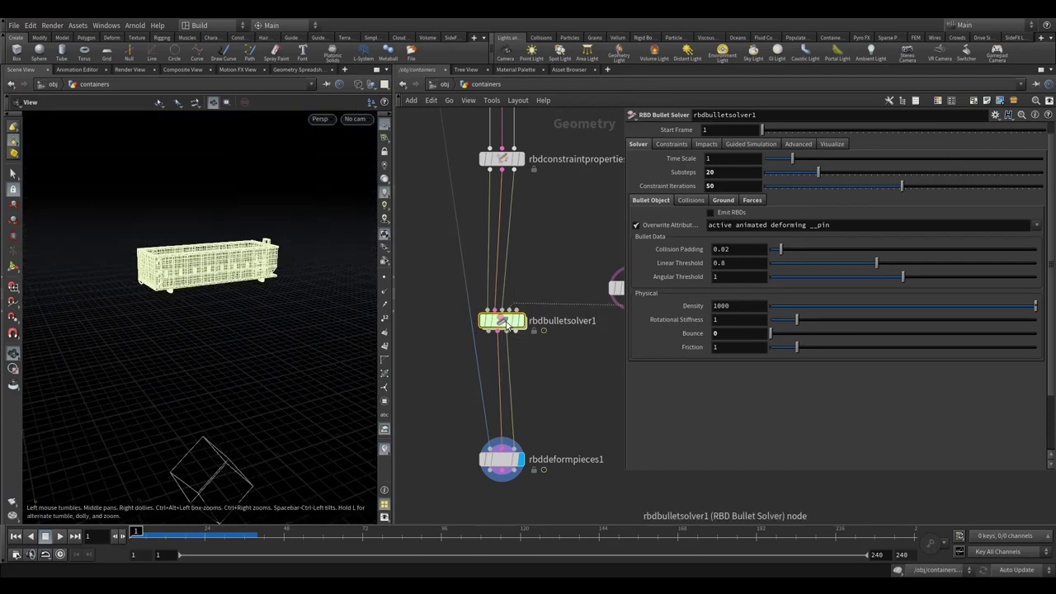
{"action": "left_click", "coordinate": [661, 145]}
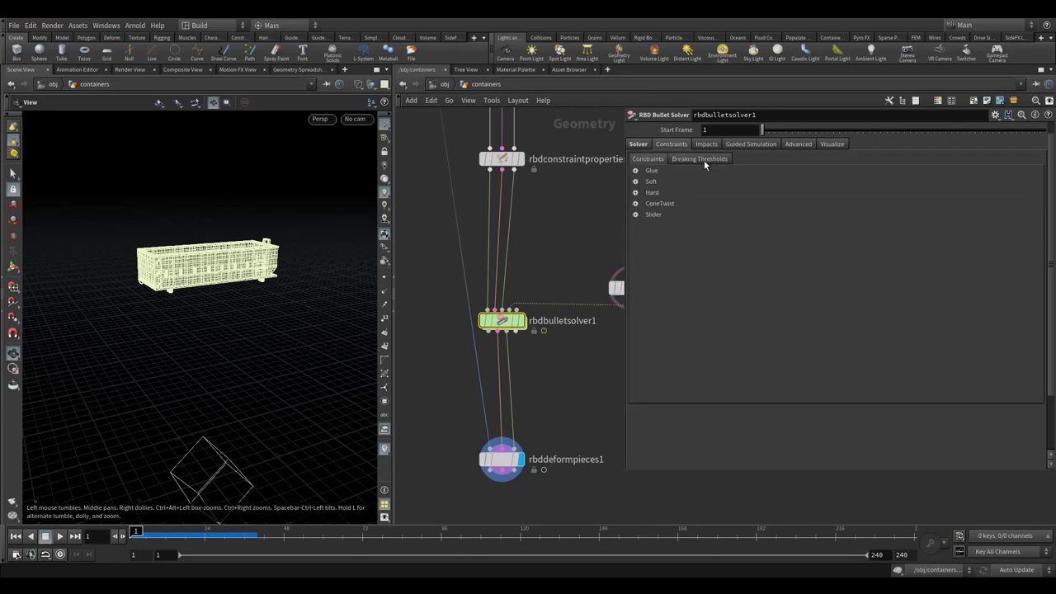
Step: Under Breaking Thresholds, turn off the Distance Threshold
{"action": "left_click", "coordinate": [702, 159]}
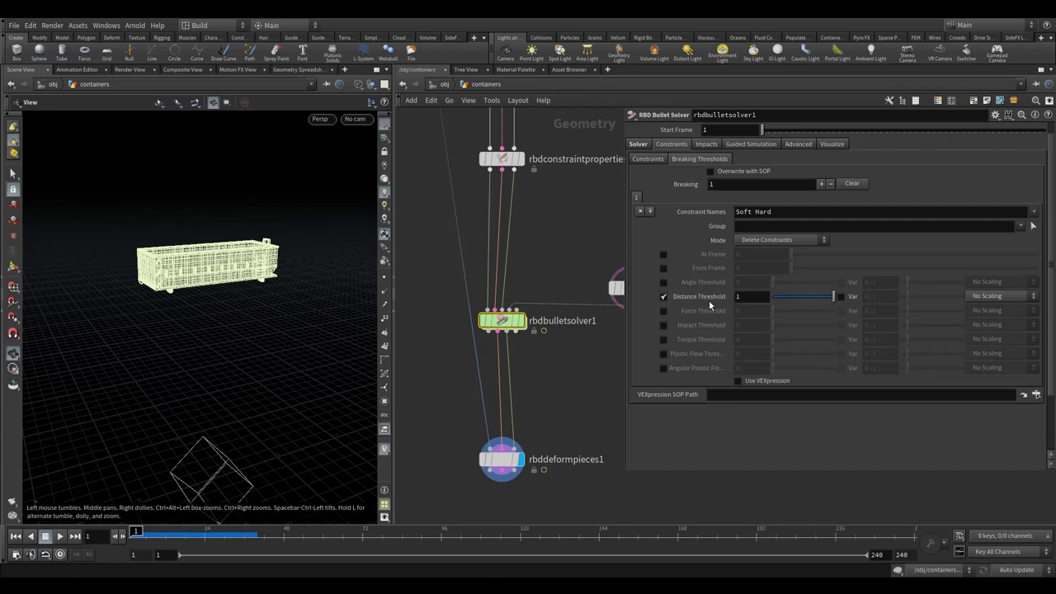
{"action": "left_click", "coordinate": [750, 299]}
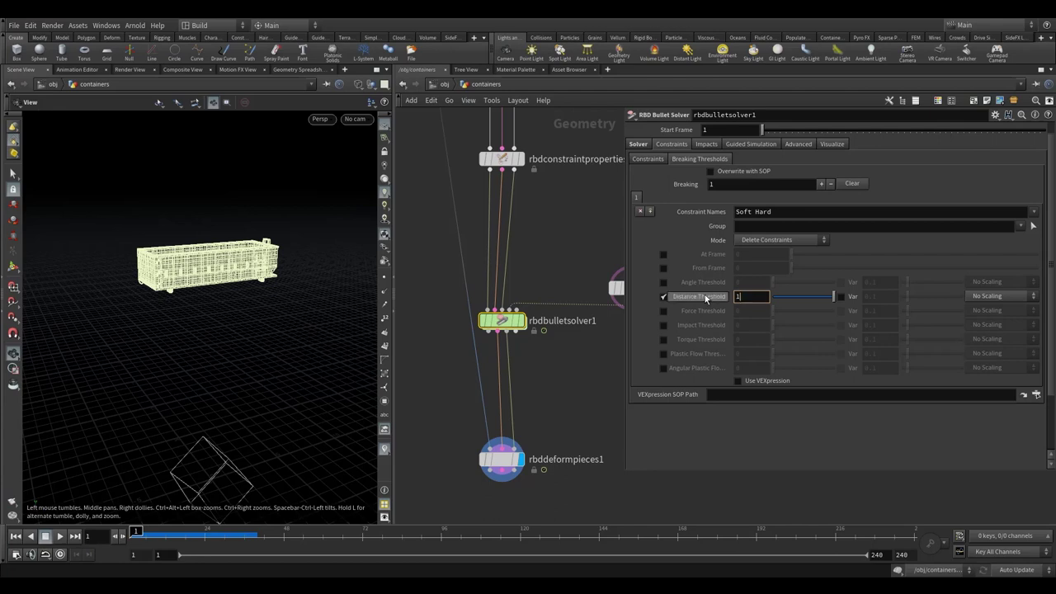
{"action": "left_click", "coordinate": [661, 298]}
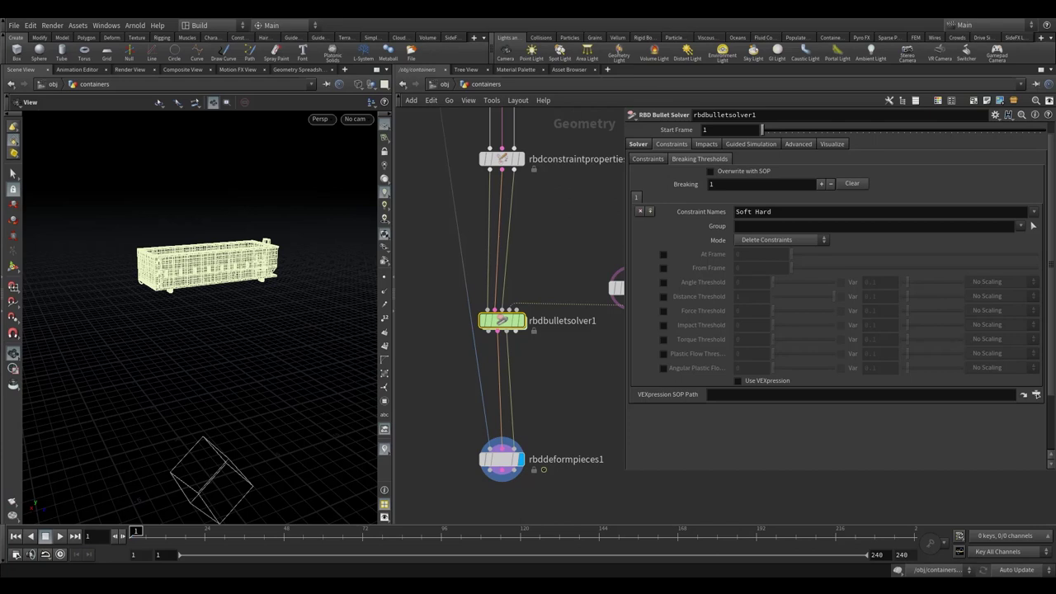
Step: Add Glue to the constraint names (Soft Hard Glue) and enable Use VEXpression
{"action": "left_click", "coordinate": [758, 212]}
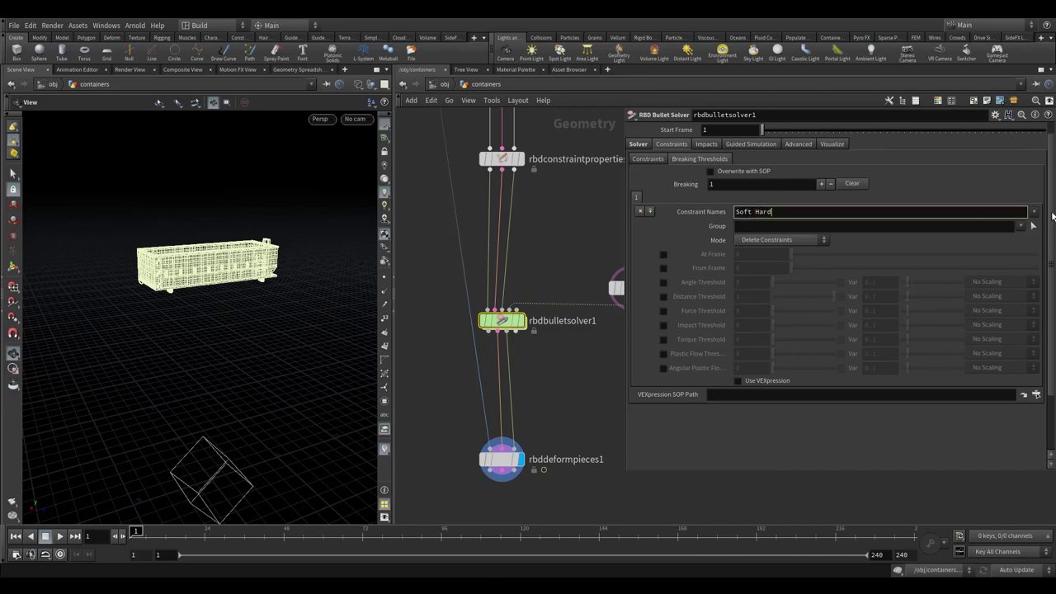
{"action": "left_click", "coordinate": [1034, 212]}
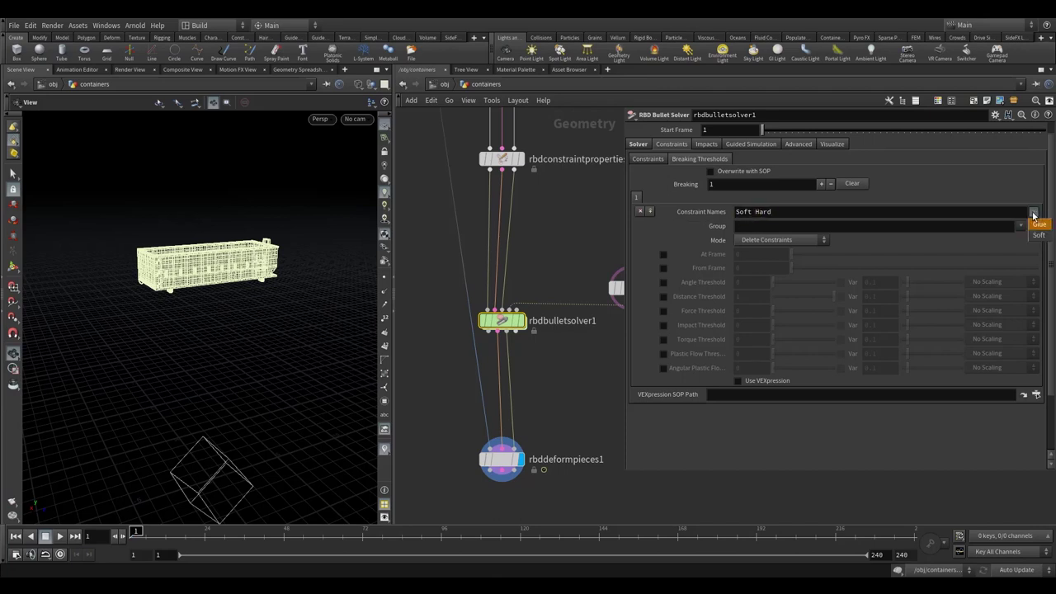
{"action": "left_click", "coordinate": [1039, 231]}
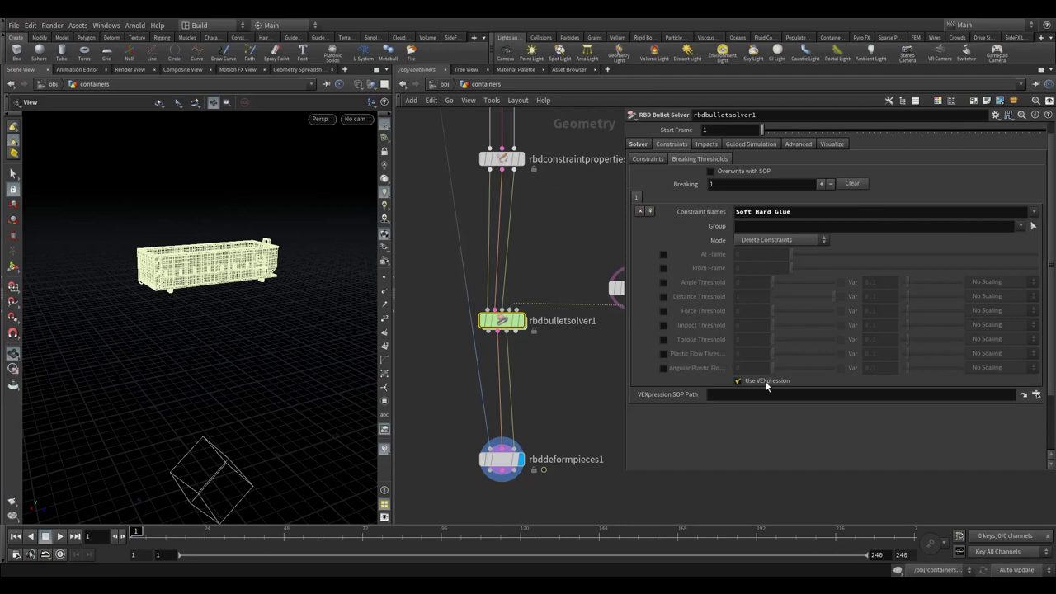
{"action": "left_click", "coordinate": [766, 382]}
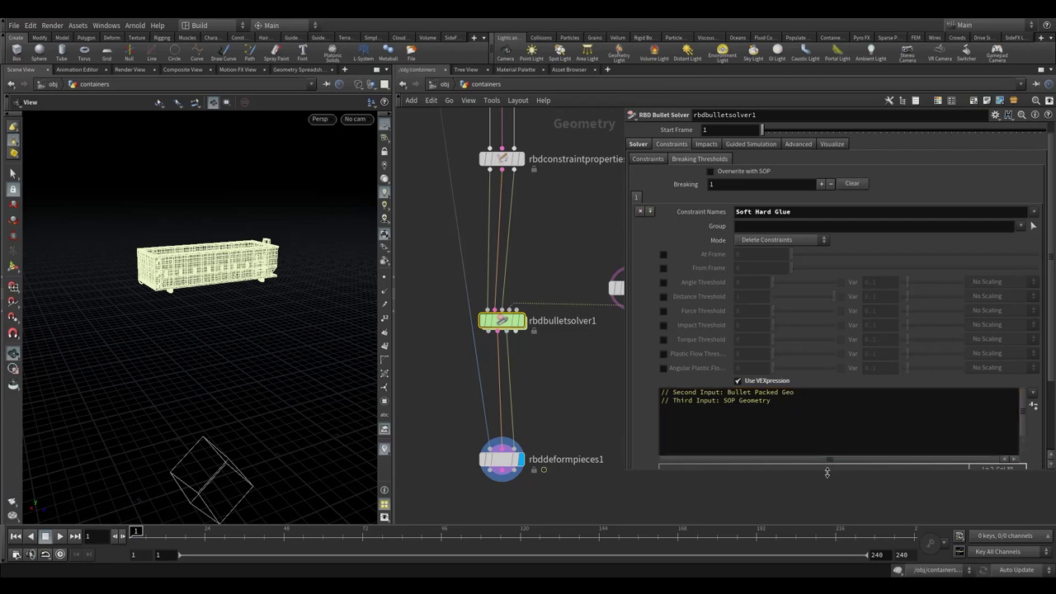
{"action": "scroll", "coordinate": [1029, 357], "scroll_direction": "down", "scroll_amount": 2}
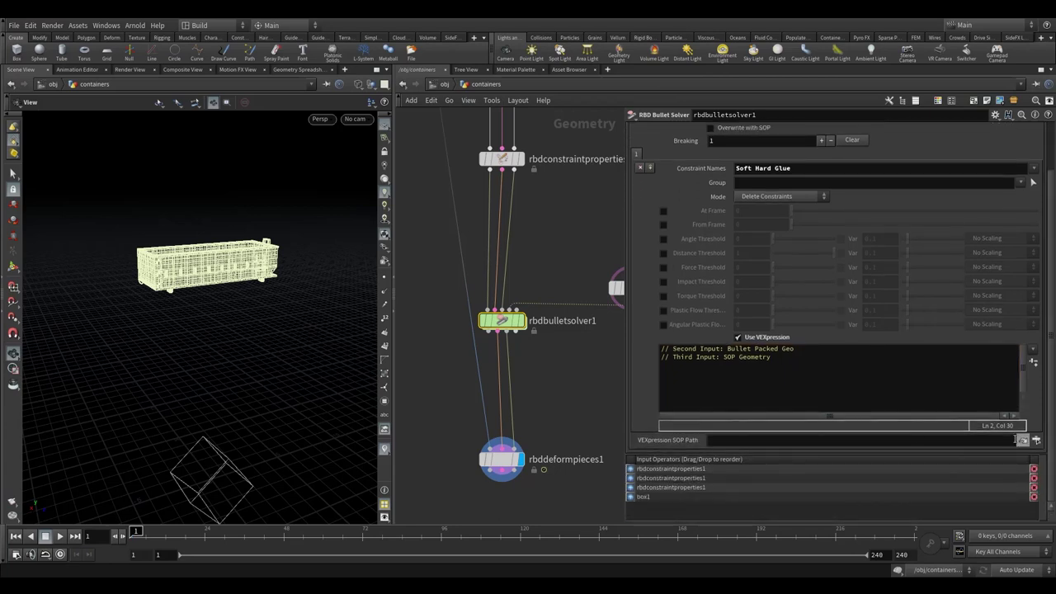
{"action": "left_click", "coordinate": [803, 362]}
{"action": "left_click", "coordinate": [802, 361]}
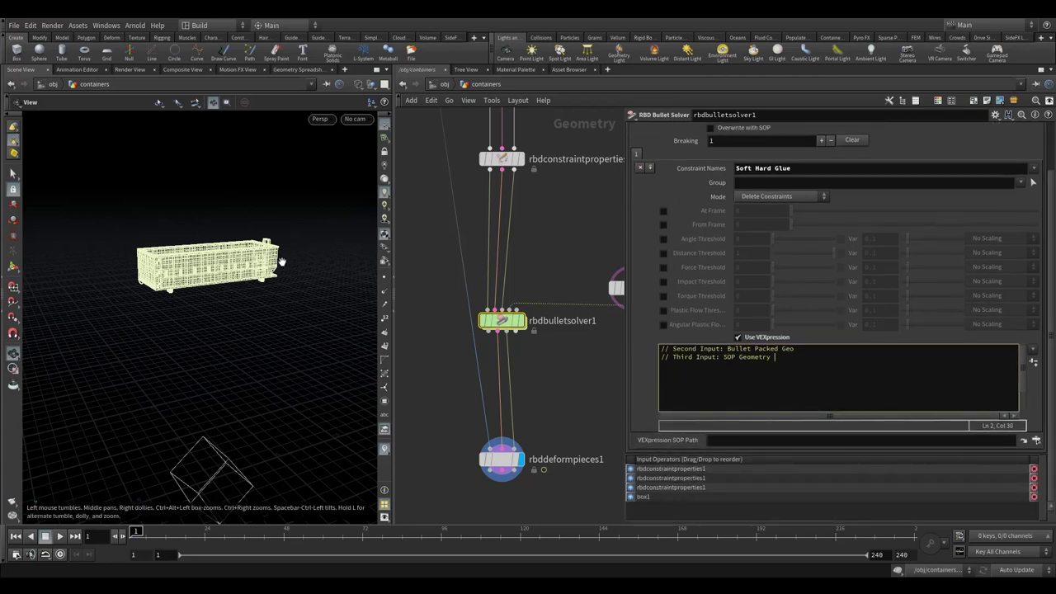
{"action": "mouse_move", "coordinate": [523, 325]}
{"action": "left_click", "coordinate": [501, 158]}
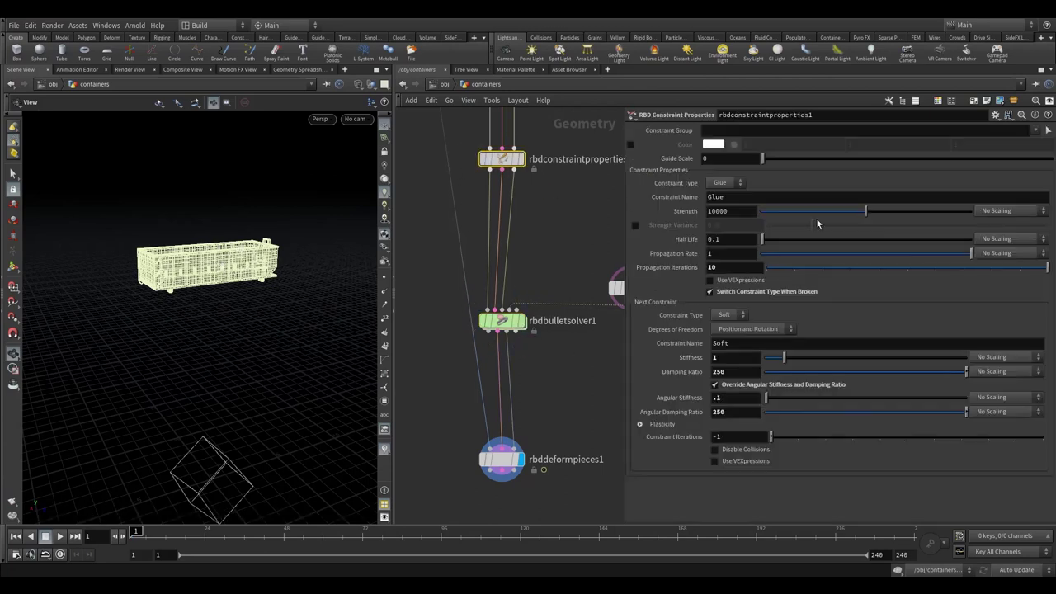
{"action": "left_click", "coordinate": [753, 346]}
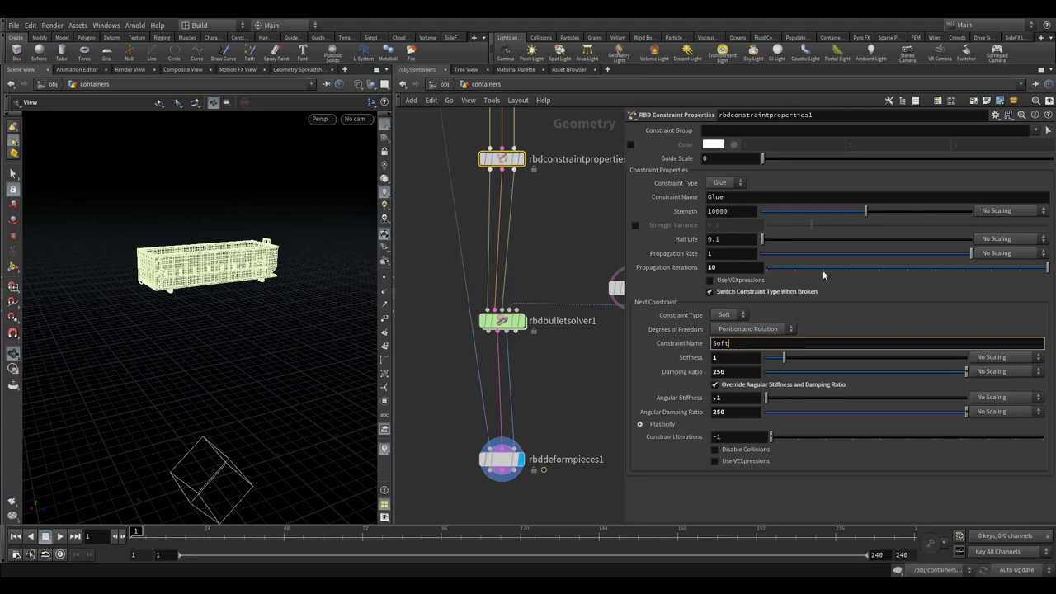
{"action": "left_click", "coordinate": [763, 198]}
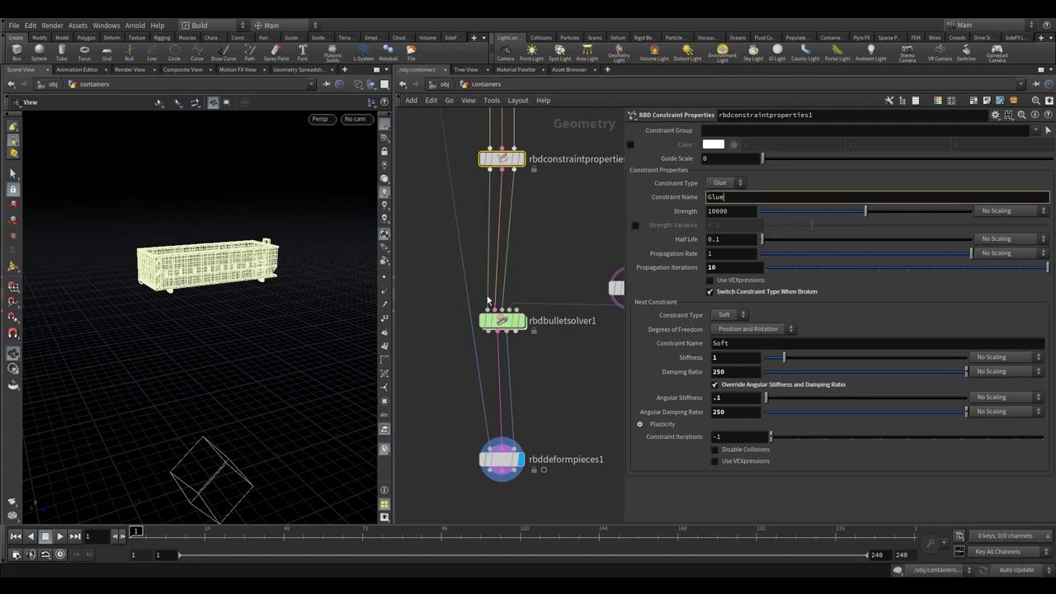
{"action": "left_click_drag", "start_coordinate": [475, 280], "coordinate": [529, 353]}
{"action": "left_click", "coordinate": [840, 374]}
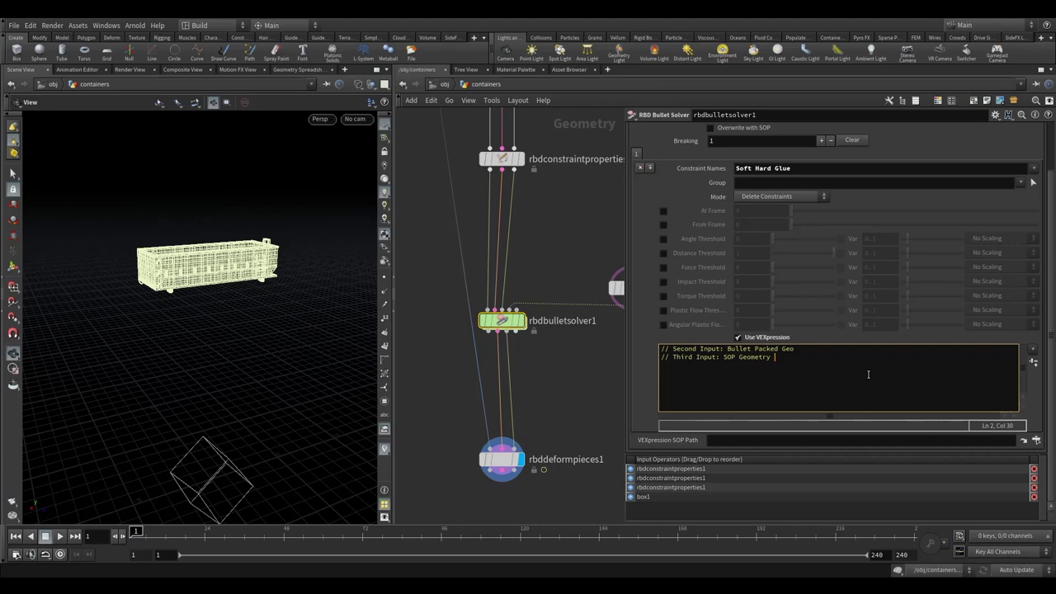
Step: Replace the default comments with if(s@constraint_name=="Glue"){ i@timer = 0; }
{"action": "key", "text": "Return"}
{"action": "key", "text": "Return"}
{"action": "type", "text": "if"}
{"action": "key", "text": "BackSpace"}
{"action": "key", "text": "BackSpace"}
{"action": "key", "text": "BackSpace"}
{"action": "key", "text": "BackSpace"}
{"action": "key", "text": "BackSpace"}
{"action": "key", "text": "BackSpace"}
{"action": "key", "text": "BackSpace"}
{"action": "key", "text": "BackSpace"}
{"action": "key", "text": "BackSpace"}
{"action": "key", "text": "BackSpace"}
{"action": "key", "text": "BackSpace"}
{"action": "key", "text": "BackSpace"}
{"action": "key", "text": "BackSpace"}
{"action": "key", "text": "BackSpace"}
{"action": "key", "text": "BackSpace"}
{"action": "key", "text": "BackSpace"}
{"action": "key", "text": "BackSpace"}
{"action": "key", "text": "BackSpace"}
{"action": "key", "text": "BackSpace"}
{"action": "key", "text": "BackSpace"}
{"action": "key", "text": "BackSpace"}
{"action": "key", "text": "BackSpace"}
{"action": "key", "text": "BackSpace"}
{"action": "key", "text": "BackSpace"}
{"action": "key", "text": "BackSpace"}
{"action": "key", "text": "BackSpace"}
{"action": "key", "text": "BackSpace"}
{"action": "key", "text": "BackSpace"}
{"action": "key", "text": "BackSpace"}
{"action": "key", "text": "BackSpace"}
{"action": "key", "text": "BackSpace"}
{"action": "key", "text": "BackSpace"}
{"action": "key", "text": "BackSpace"}
{"action": "key", "text": "BackSpace"}
{"action": "key", "text": "BackSpace"}
{"action": "key", "text": "BackSpace"}
{"action": "key", "text": "BackSpace"}
{"action": "key", "text": "BackSpace"}
{"action": "key", "text": "BackSpace"}
{"action": "key", "text": "BackSpace"}
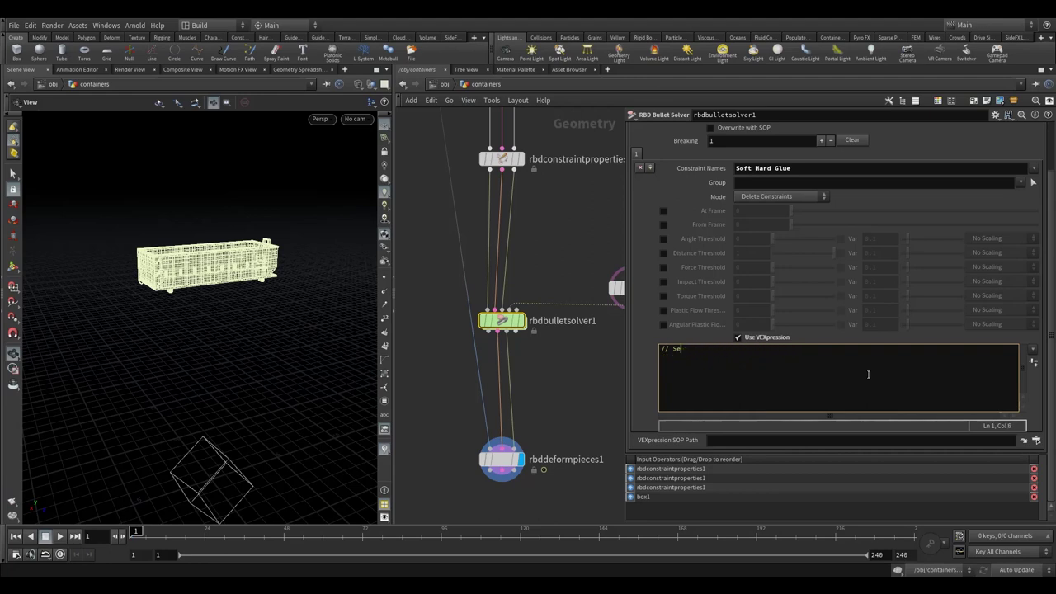
{"action": "type", "text": "if("}
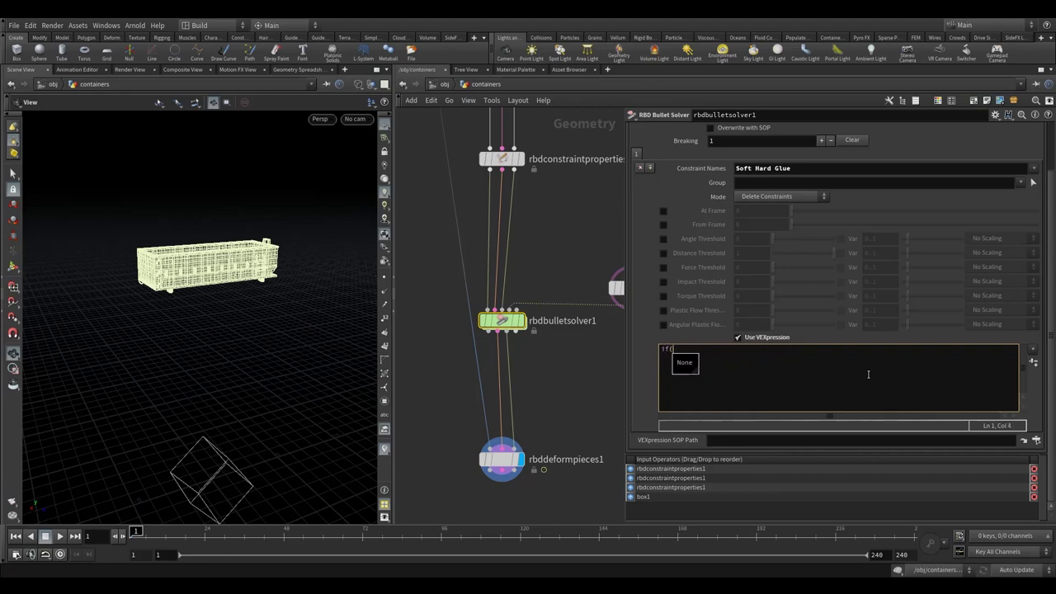
{"action": "type", "text": "s@constraint"}
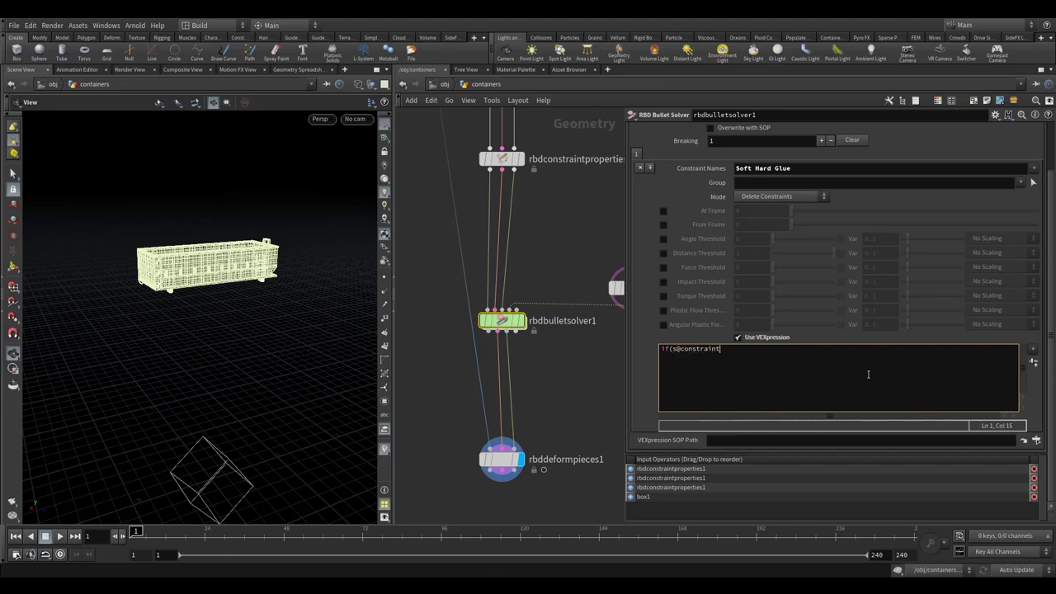
{"action": "type", "text": "_name"}
{"action": "type", "text": "="}
{"action": "type", "text": "=="}
{"action": "type", "text": "\""}
{"action": "type", "text": "Glue"}
{"action": "type", "text": "\""}
{"action": "type", "text": ")"}
{"action": "type", "text": "{"}
{"action": "key", "text": "Return"}
{"action": "key", "text": "Return"}
{"action": "key", "text": "Return"}
{"action": "type", "text": "}"}
{"action": "key", "text": "BackSpace"}
{"action": "type", "text": "i@timer"}
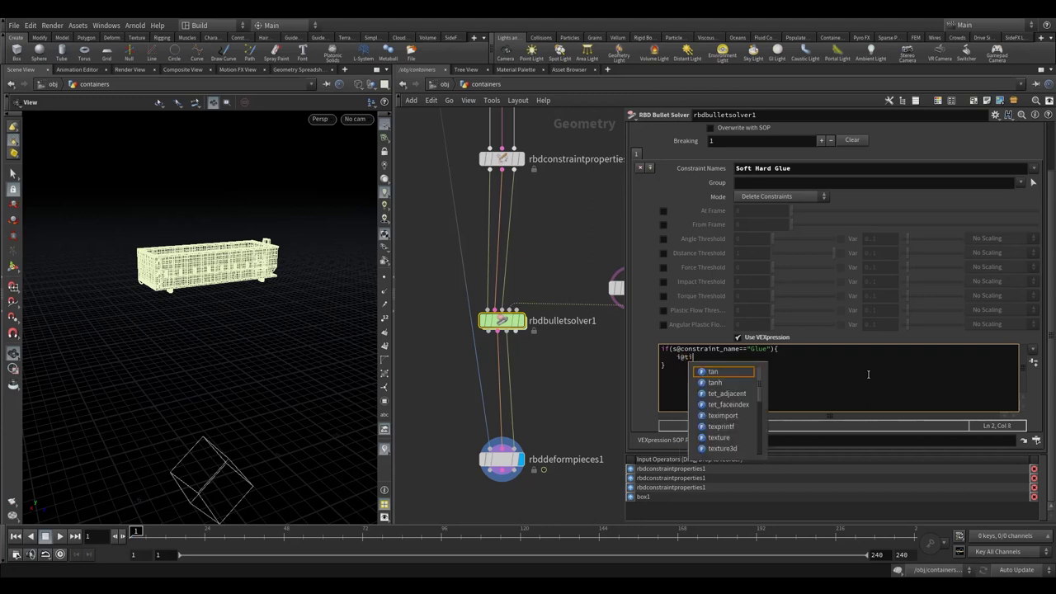
{"action": "type", "text": "="}
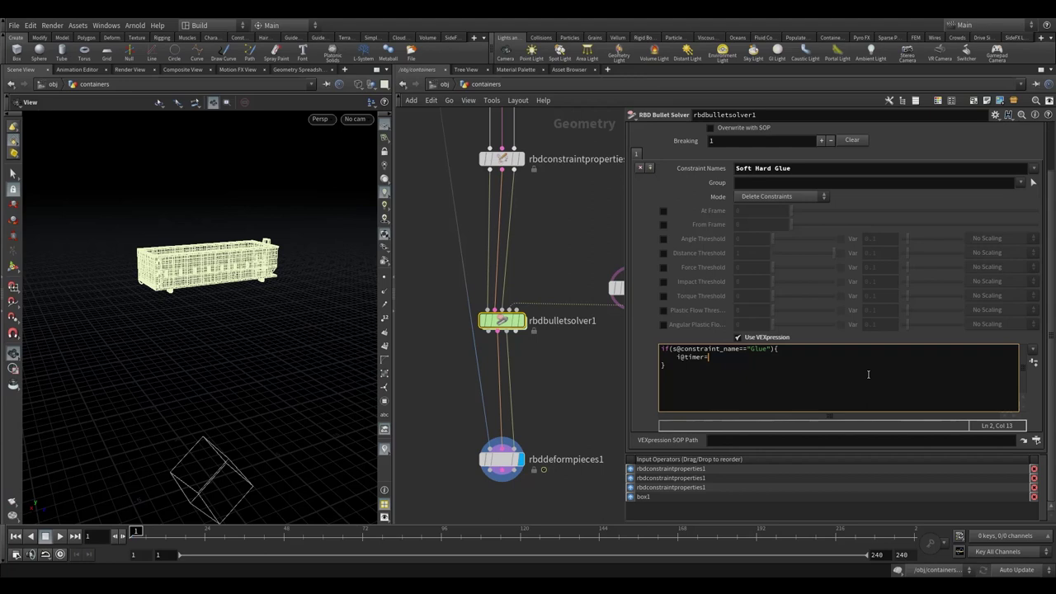
{"action": "key", "text": "BackSpace"}
{"action": "type", "text": " = 0;"}
{"action": "left_click", "coordinate": [676, 369]}
Step: Add an else branch containing i@timer++; after the Glue block
{"action": "type", "text": "e"}
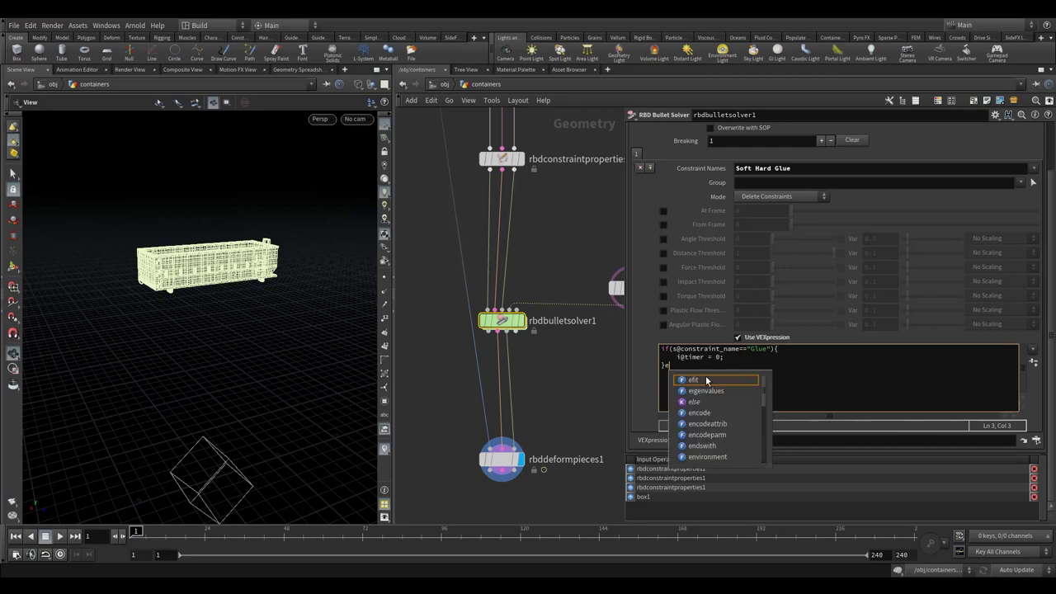
{"action": "key", "text": "BackSpace"}
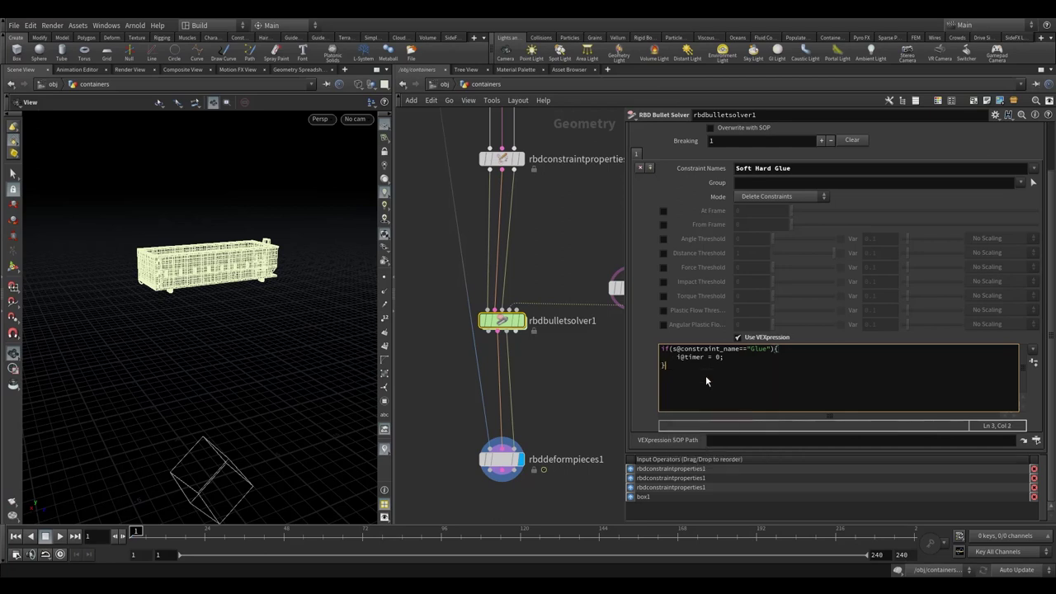
{"action": "type", "text": "el"}
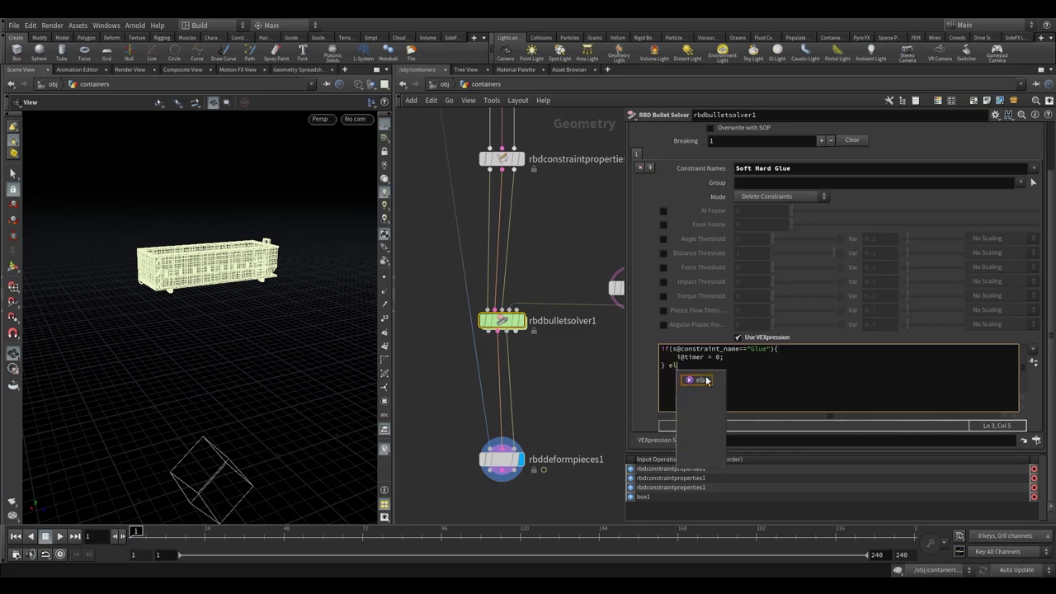
{"action": "type", "text": "se {"}
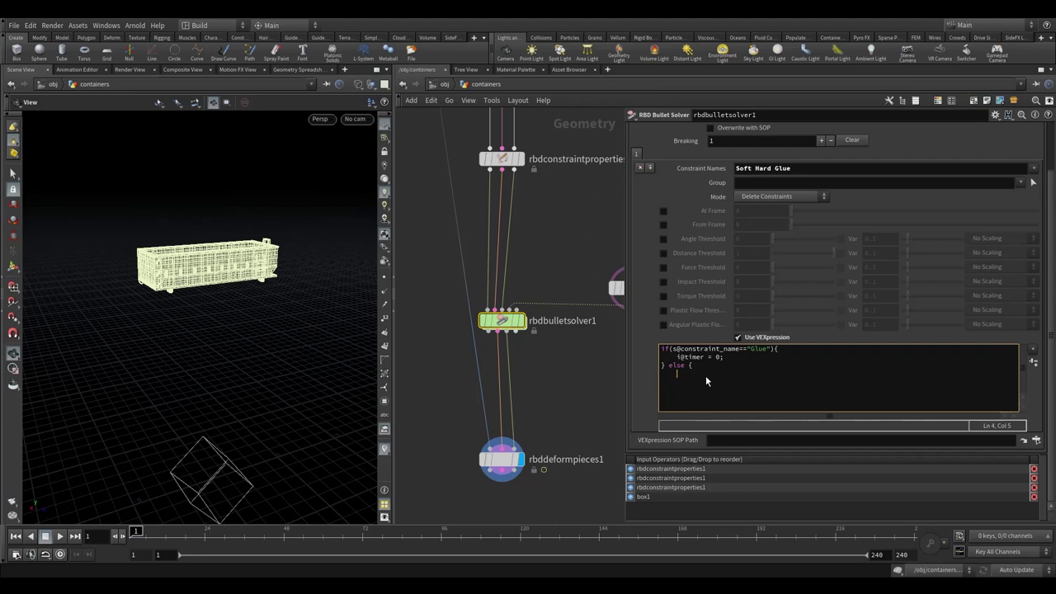
{"action": "type", "text": "i"}
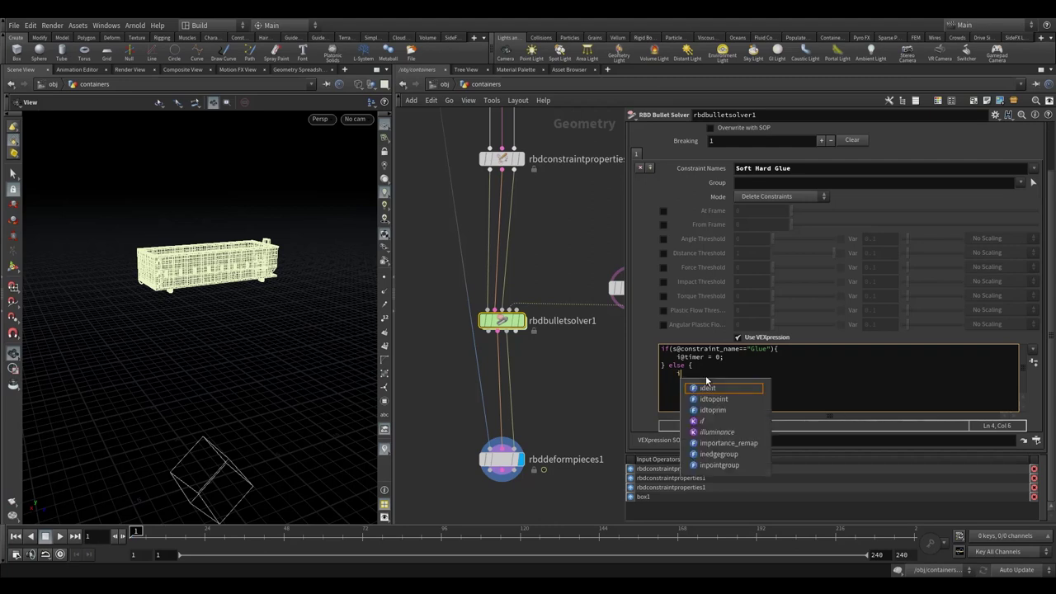
{"action": "type", "text": "@timmer"}
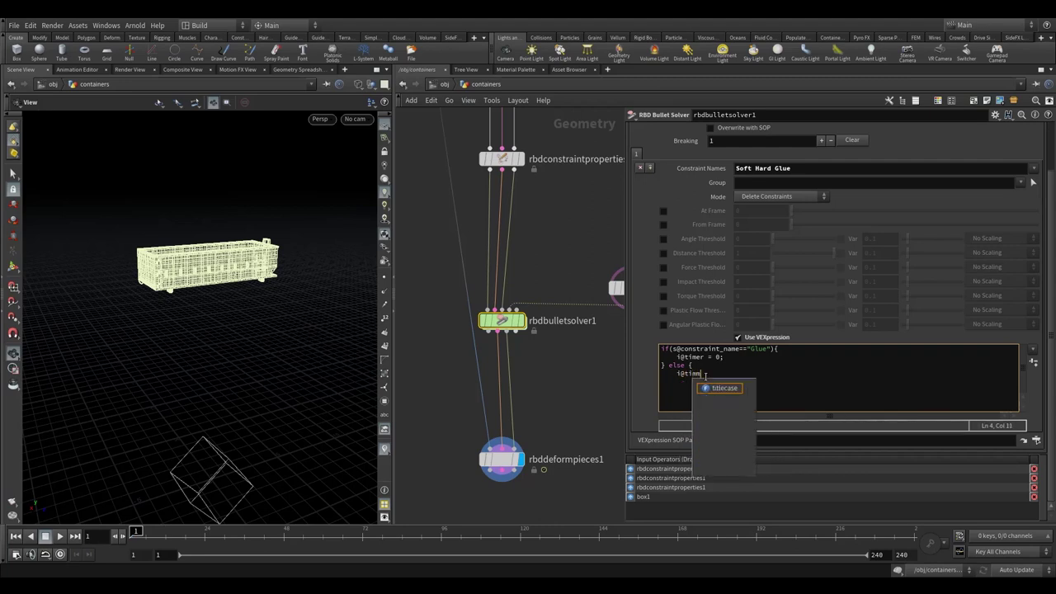
{"action": "key", "text": "BackSpace"}
{"action": "key", "text": "BackSpace"}
{"action": "key", "text": "BackSpace"}
{"action": "type", "text": "er"}
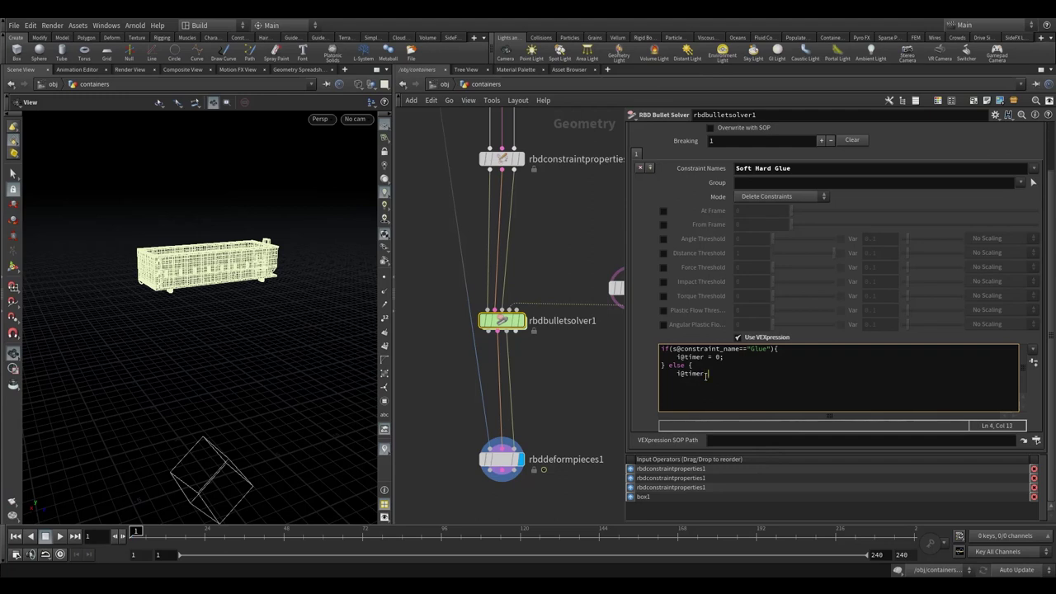
{"action": "key", "text": "BackSpace"}
{"action": "type", "text": "++;"}
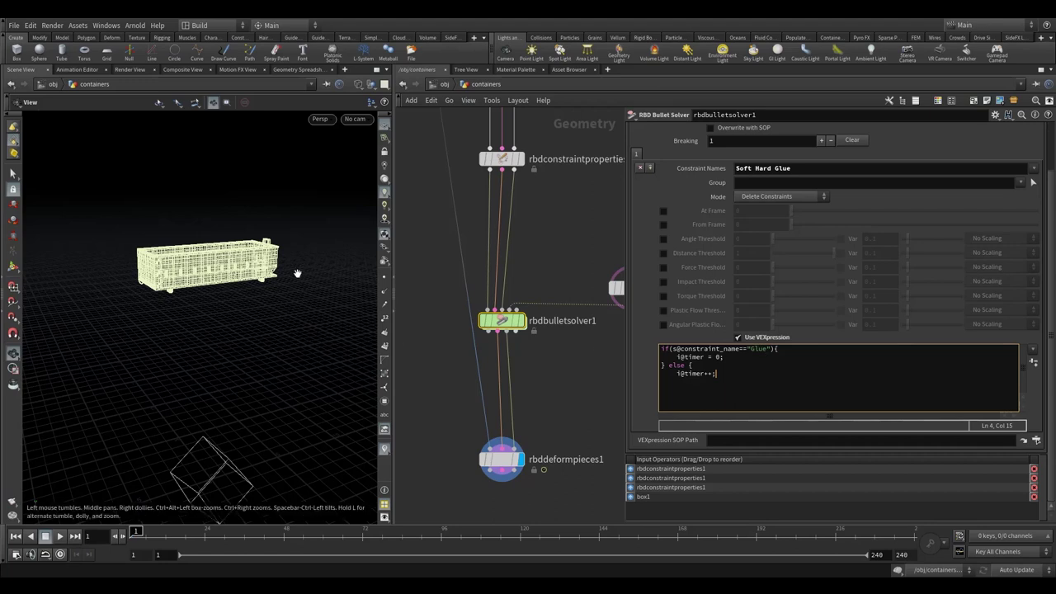
{"action": "left_click", "coordinate": [713, 358]}
Step: Close the else block and start if(s@constraint_name="Soft" && i@timer>3){
{"action": "left_click_drag", "start_coordinate": [704, 374], "coordinate": [713, 373]}
{"action": "left_click", "coordinate": [719, 356]}
{"action": "key", "text": "Return"}
{"action": "type", "text": "}"}
{"action": "key", "text": "Return"}
{"action": "type", "text": "if(s@constraint_name=\"Soft\" && i@timer"}
{"action": "key", "text": "BackSpace"}
{"action": "type", "text": ">3)"}
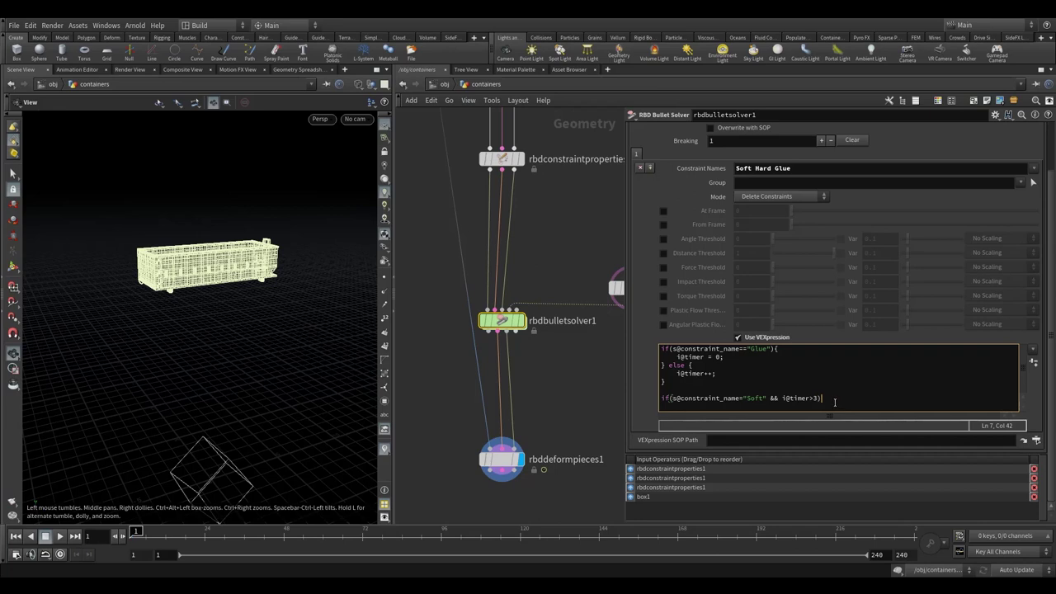
{"action": "type", "text": "{"}
Step: Inside the Soft block, set s@constraint_name to "Glue"
{"action": "key", "text": "Return"}
{"action": "key", "text": "Tab"}
{"action": "type", "text": "s@"}
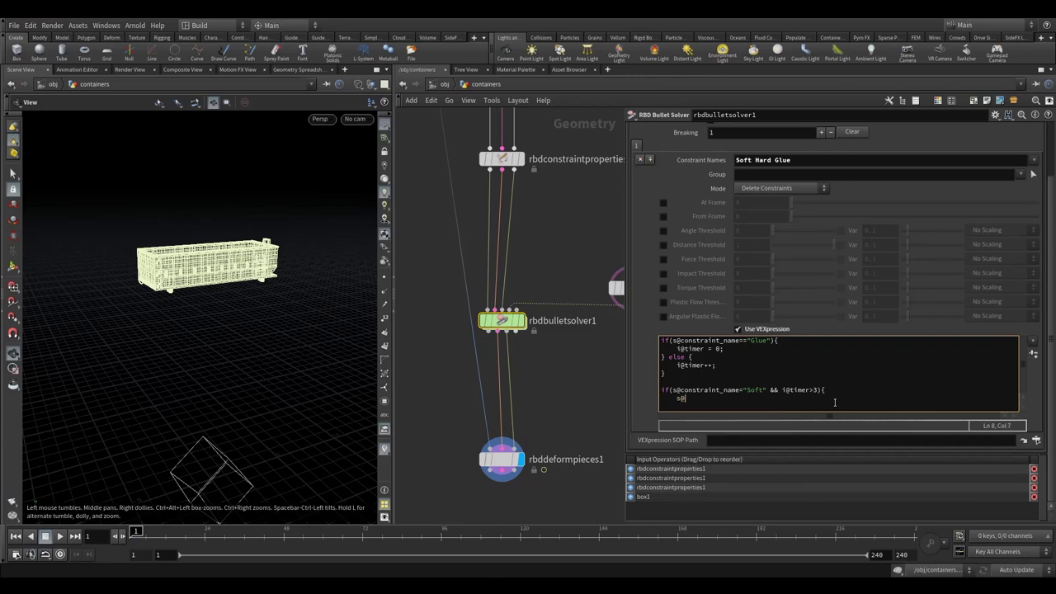
{"action": "type", "text": "cons"}
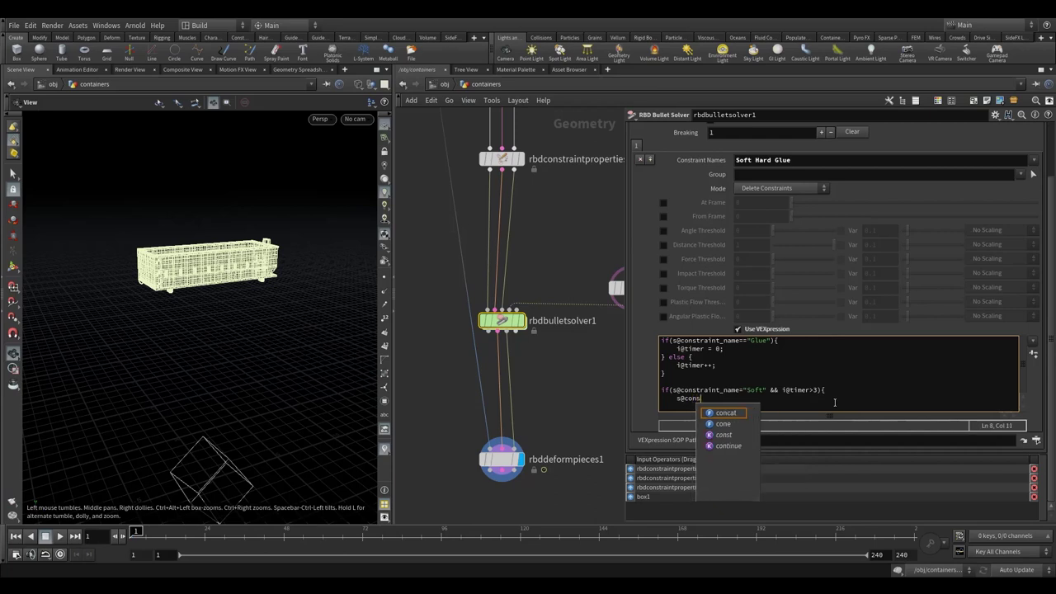
{"action": "type", "text": "traint"}
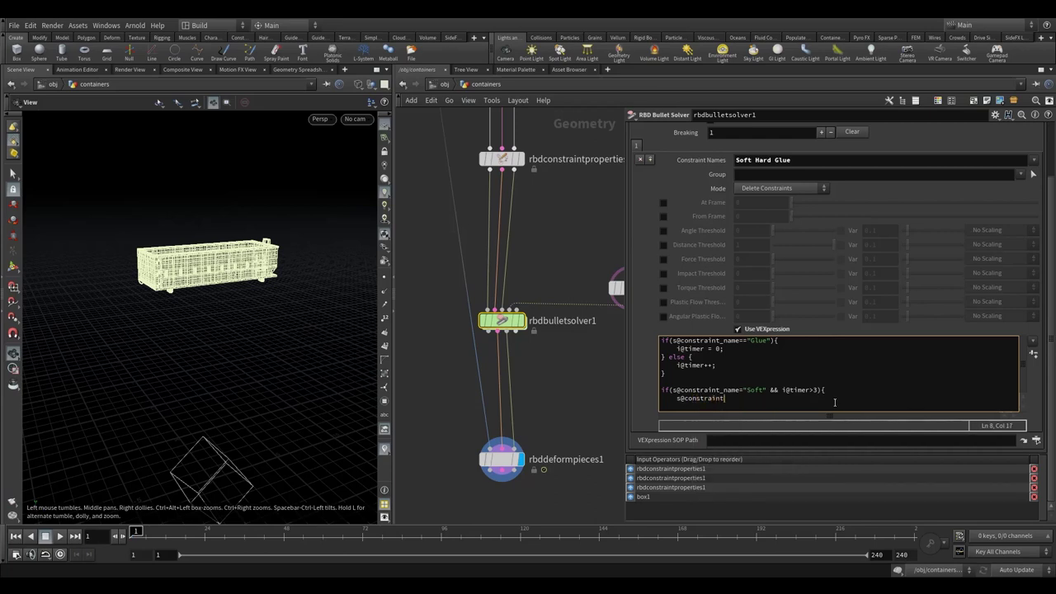
{"action": "type", "text": "_name=\"Glue\";"}
{"action": "key", "text": "Return"}
Step: Add s@next_constraint_name="Soft"; and f@strength=10000; to the Soft block
{"action": "type", "text": "s@"}
{"action": "key", "text": "BackSpace"}
{"action": "key", "text": "BackSpace"}
{"action": "key", "text": "BackSpace"}
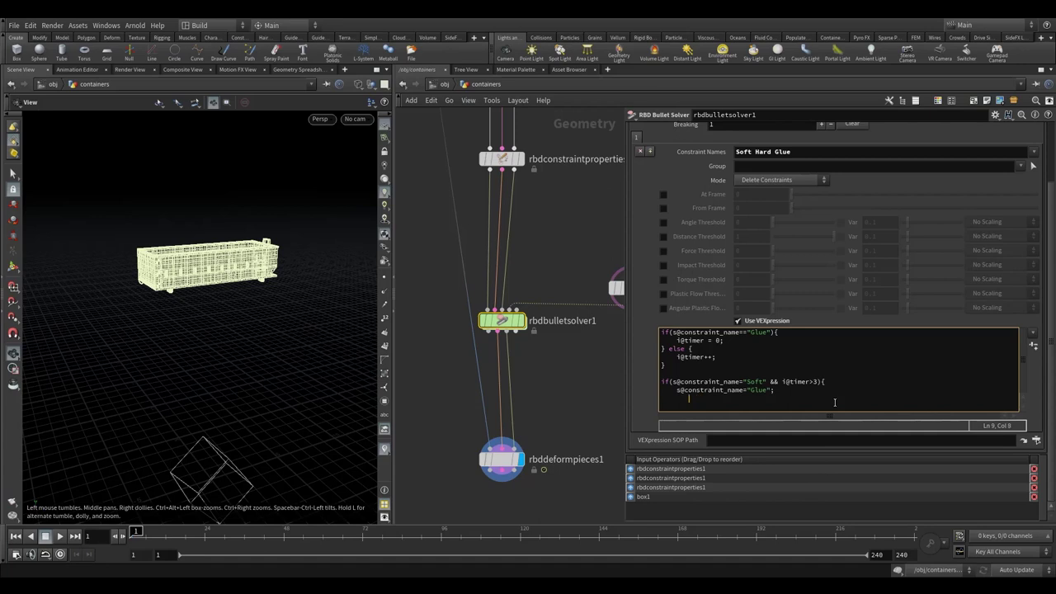
{"action": "type", "text": "s@nex"}
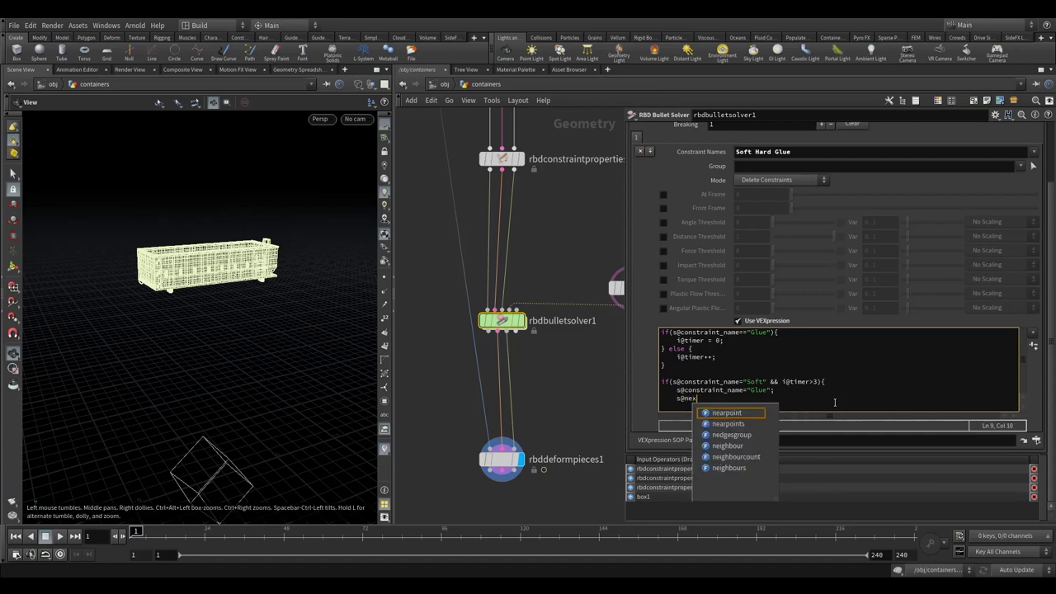
{"action": "type", "text": "t_constraio"}
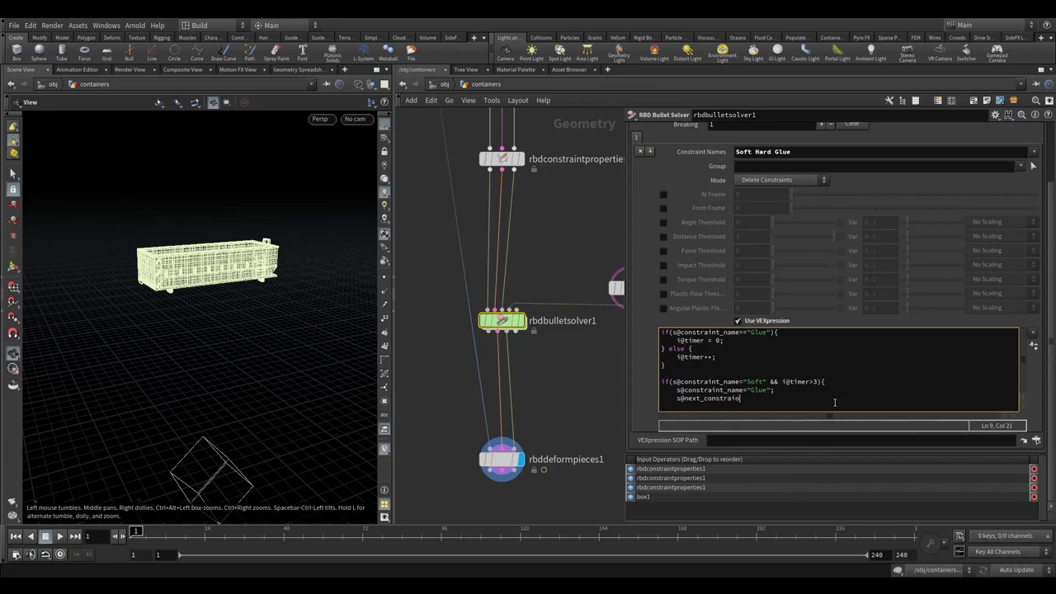
{"action": "key", "text": "BackSpace"}
{"action": "type", "text": "nt_name="}
{"action": "key", "text": "BackSpace"}
{"action": "type", "text": "=\" s"}
{"action": "key", "text": "Escape"}
{"action": "type", "text": "Soft\";"}
{"action": "key", "text": "Return"}
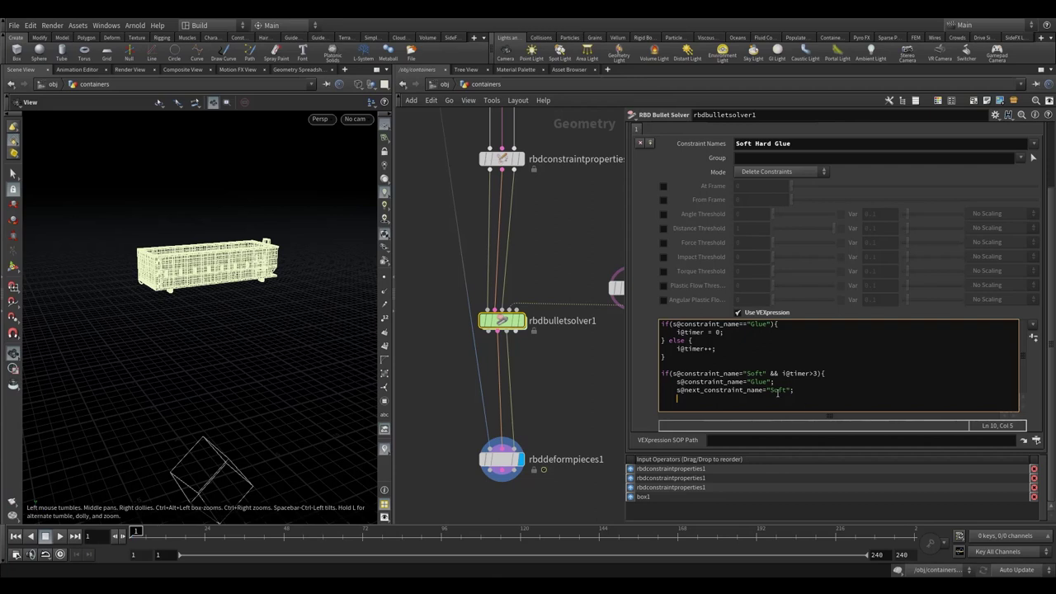
{"action": "type", "text": "f@str"}
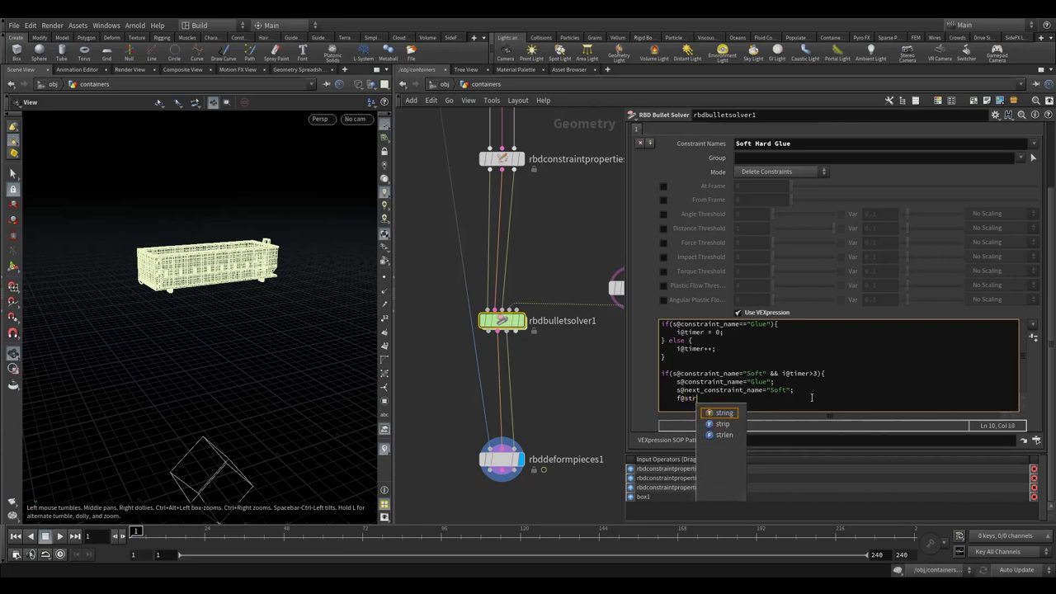
{"action": "type", "text": "ength"}
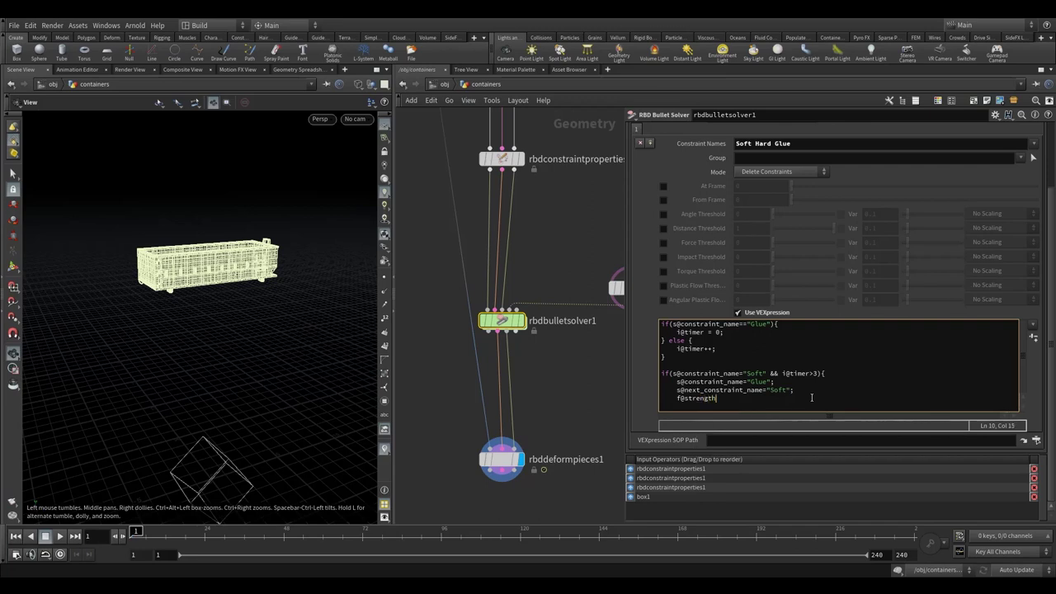
{"action": "type", "text": "=10000;"}
{"action": "key", "text": "Return"}
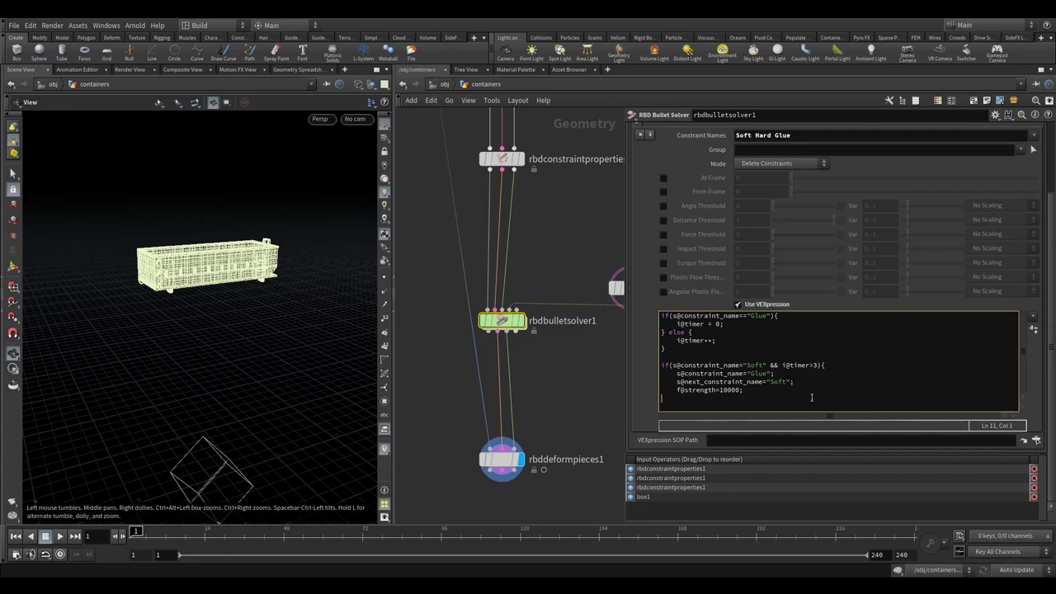
Step: Close the Soft block with } and display the bullet solver's result
{"action": "type", "text": "}"}
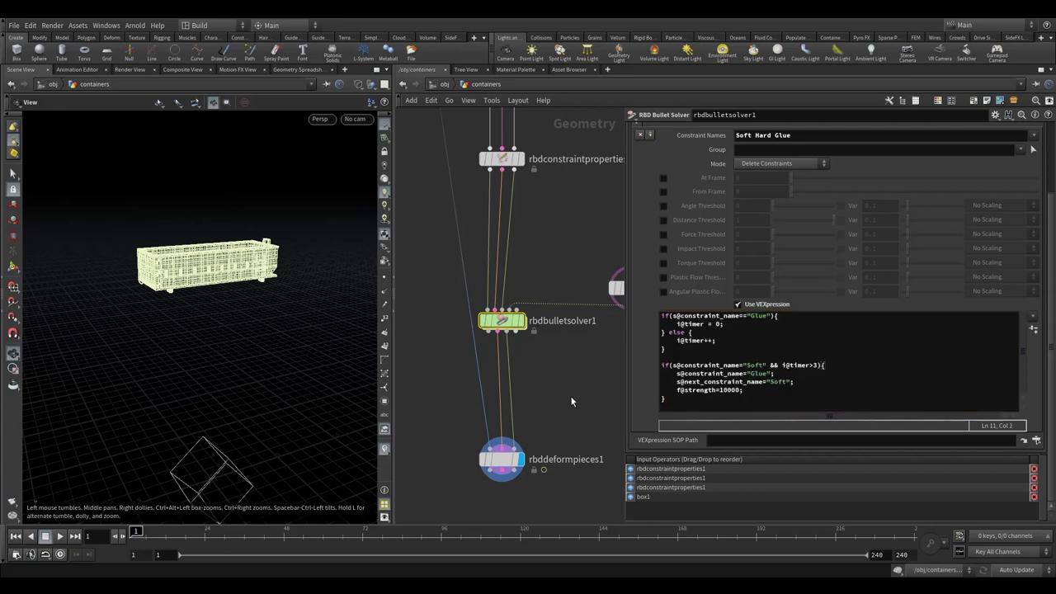
{"action": "mouse_move", "coordinate": [513, 464]}
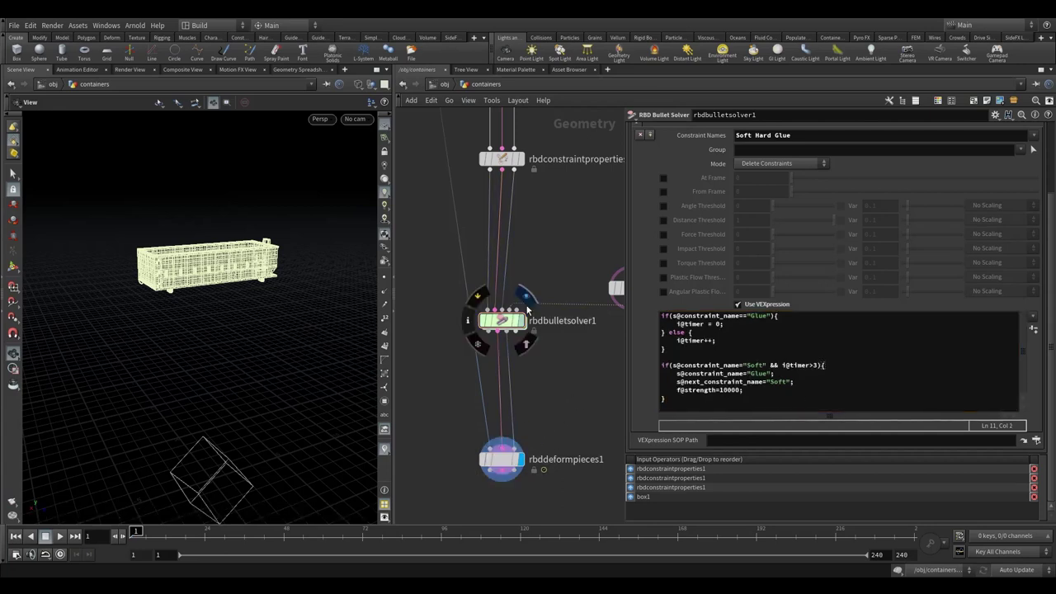
{"action": "left_click", "coordinate": [522, 320]}
{"action": "double_click", "coordinate": [501, 320]}
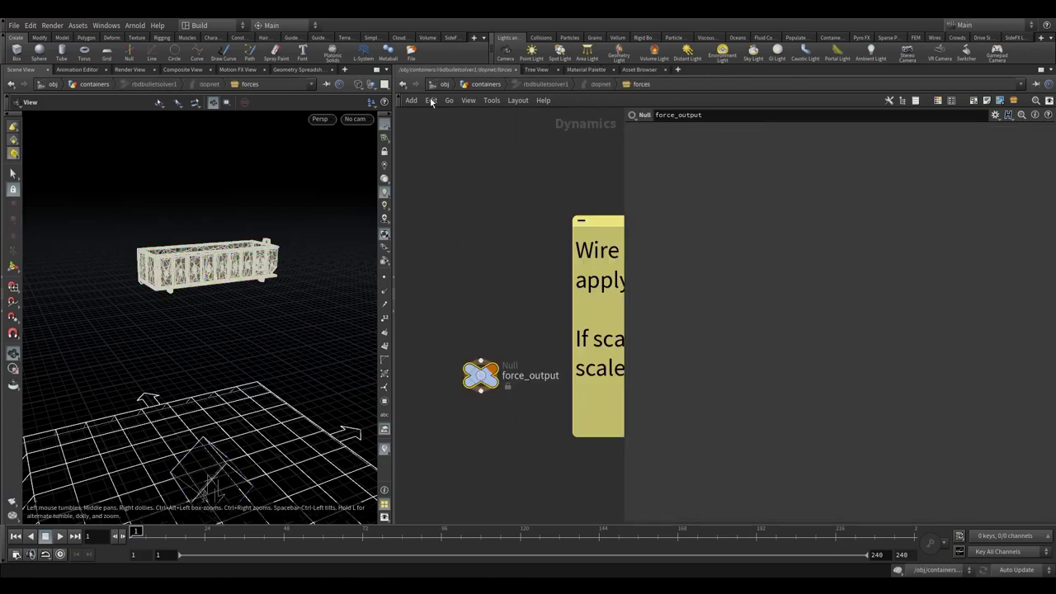
{"action": "left_click", "coordinate": [485, 84]}
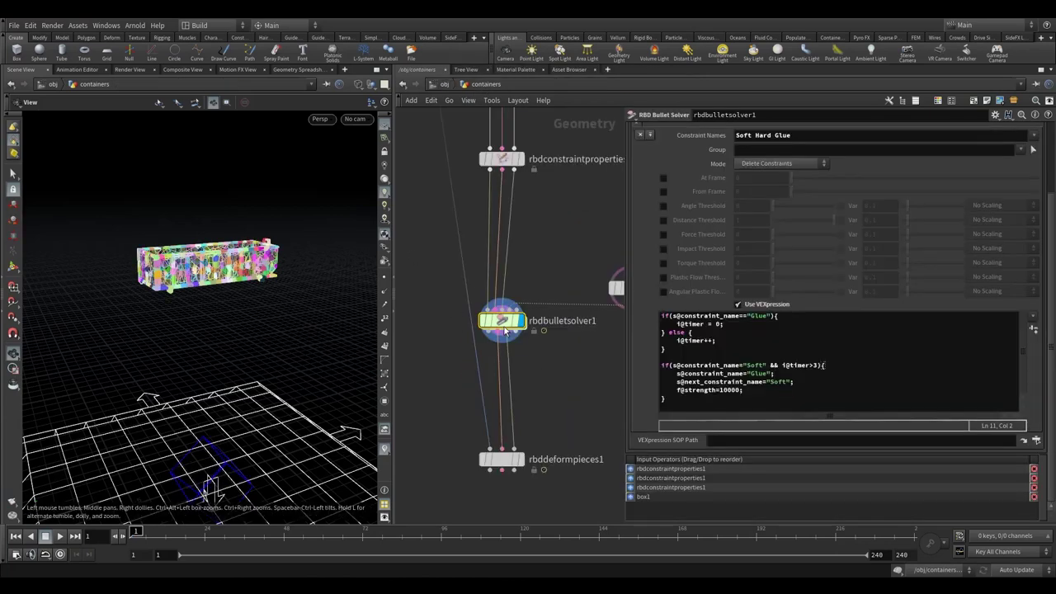
{"action": "left_click", "coordinate": [767, 399]}
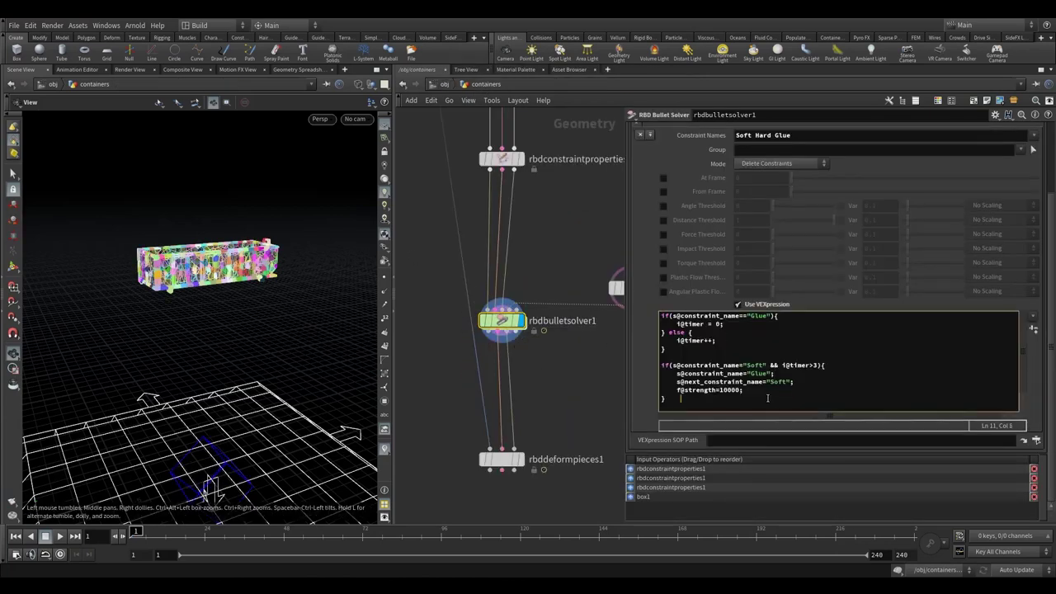
{"action": "left_click", "coordinate": [756, 391]}
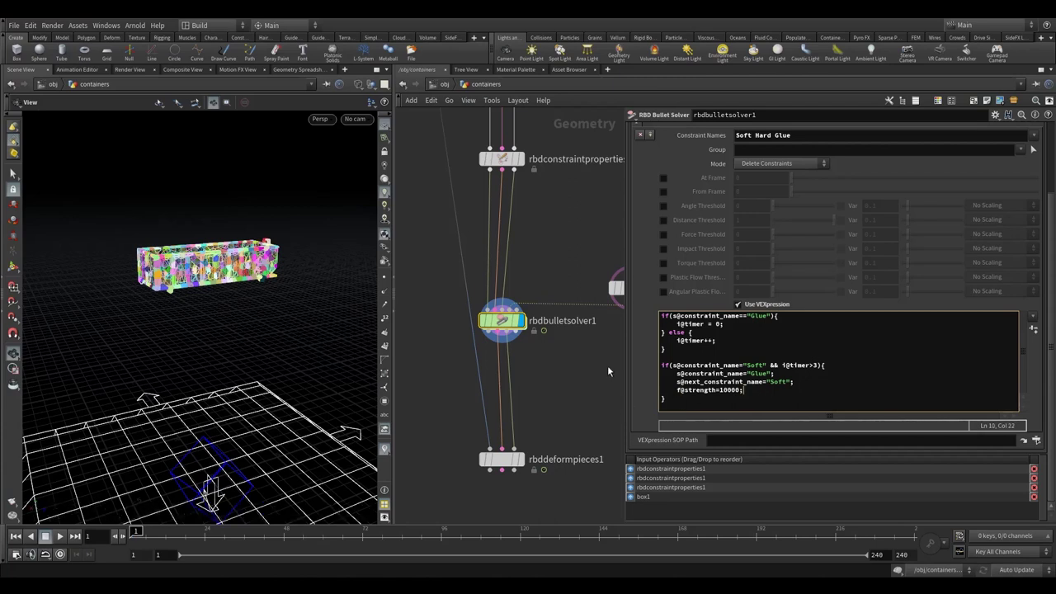
{"action": "scroll", "coordinate": [688, 315], "scroll_direction": "up", "scroll_amount": 1}
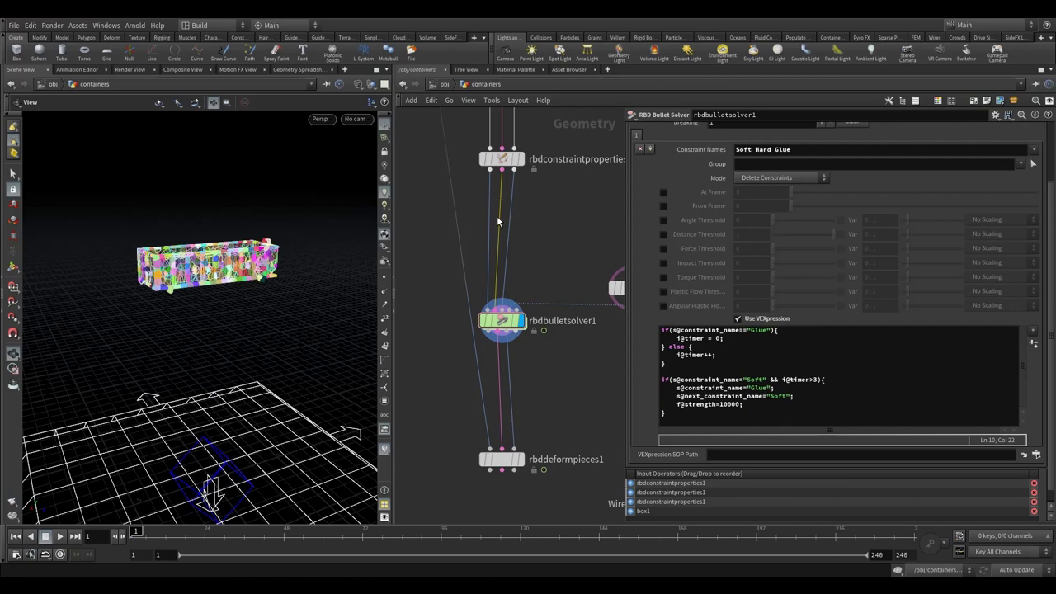
Step: Insert a Null node between the constraint properties and the bullet solver
{"action": "middle_click_drag", "start_coordinate": [565, 256], "coordinate": [559, 274]}
{"action": "key", "text": "Tab"}
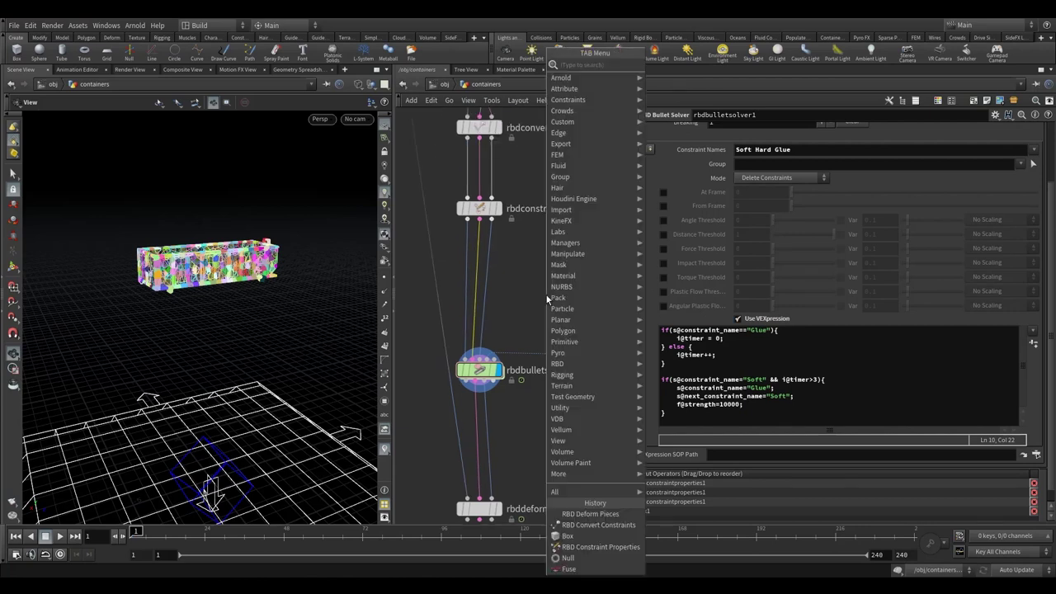
{"action": "left_click", "coordinate": [569, 79]}
{"action": "left_click", "coordinate": [551, 287]}
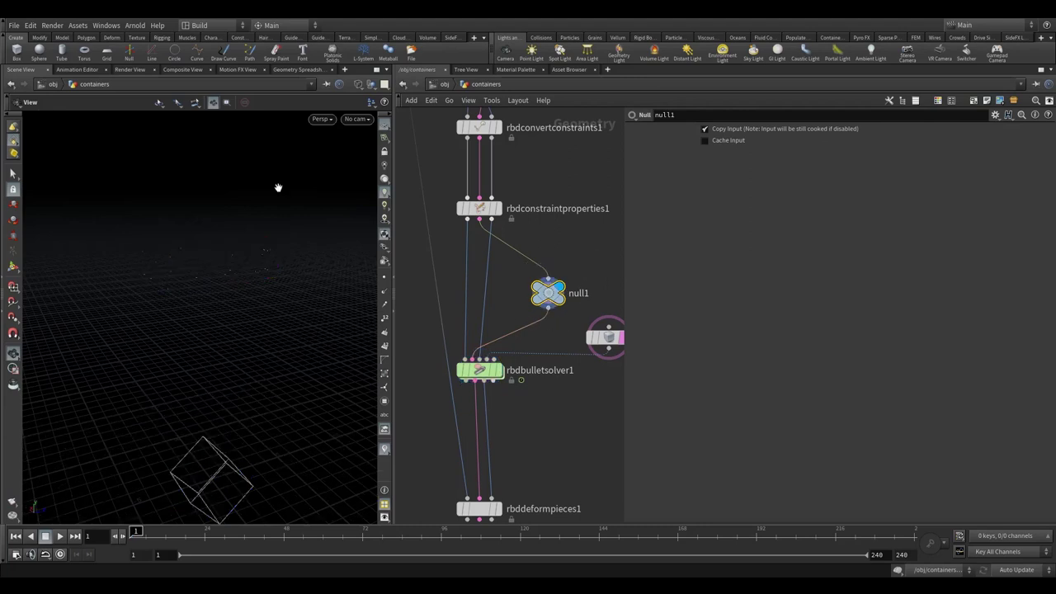
Step: Review null1's constraint attributes in the Geometry Spreadsheet, sorted by constraint_name, and reselect the solver
{"action": "left_click", "coordinate": [319, 70]}
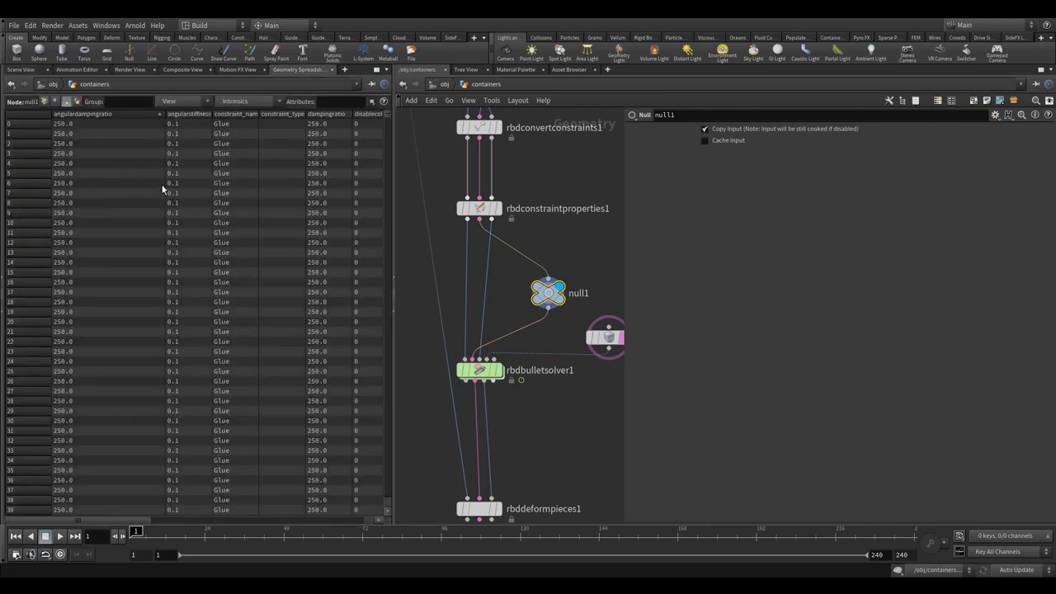
{"action": "left_click_drag", "start_coordinate": [165, 190], "coordinate": [97, 190]}
{"action": "left_click_drag", "start_coordinate": [192, 130], "coordinate": [219, 130]}
{"action": "left_click", "coordinate": [170, 119]}
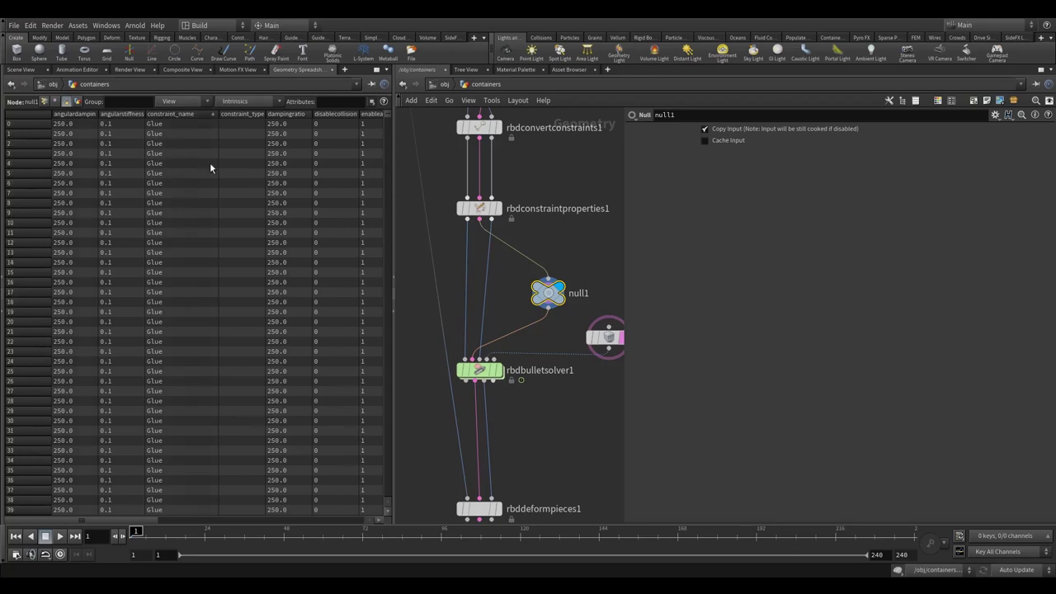
{"action": "left_click_drag", "start_coordinate": [221, 165], "coordinate": [203, 166]}
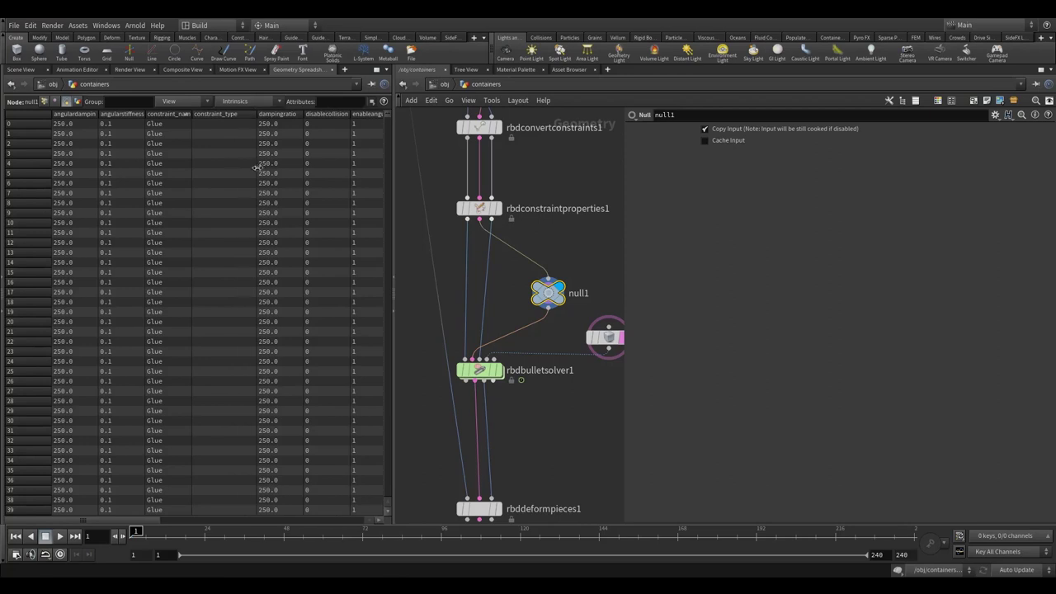
{"action": "left_click_drag", "start_coordinate": [145, 519], "coordinate": [247, 525]}
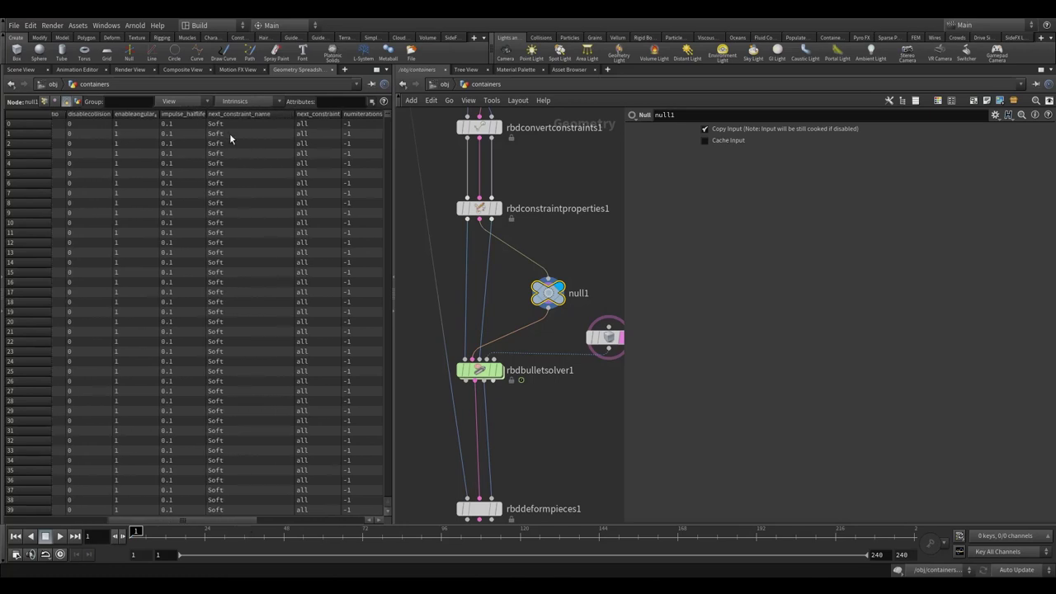
{"action": "left_click", "coordinate": [472, 370]}
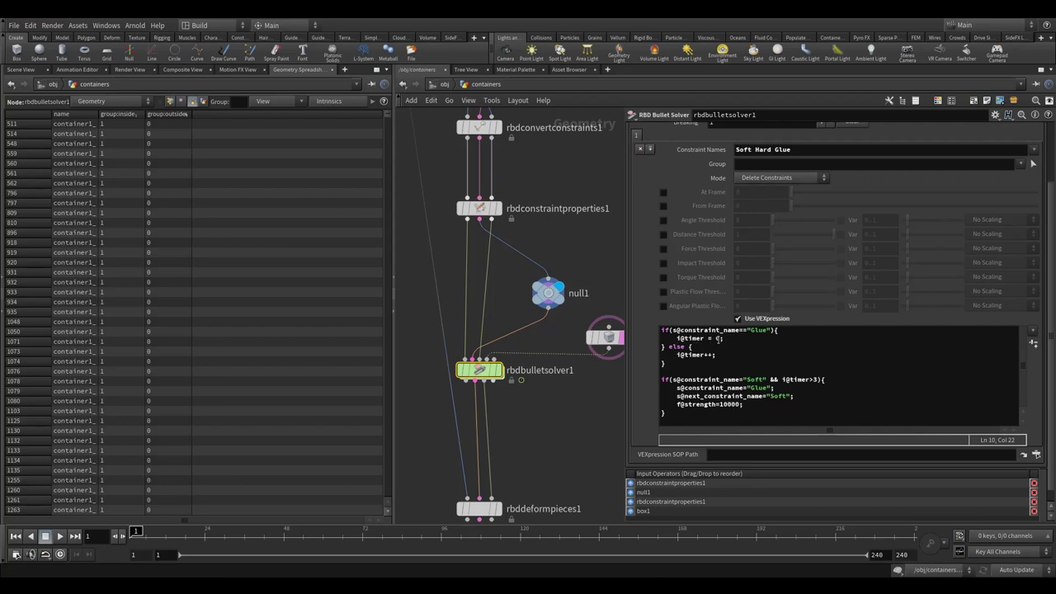
Step: Remove the spaces around = in the timer reset and fix the increment line's semicolon
{"action": "left_click", "coordinate": [719, 339]}
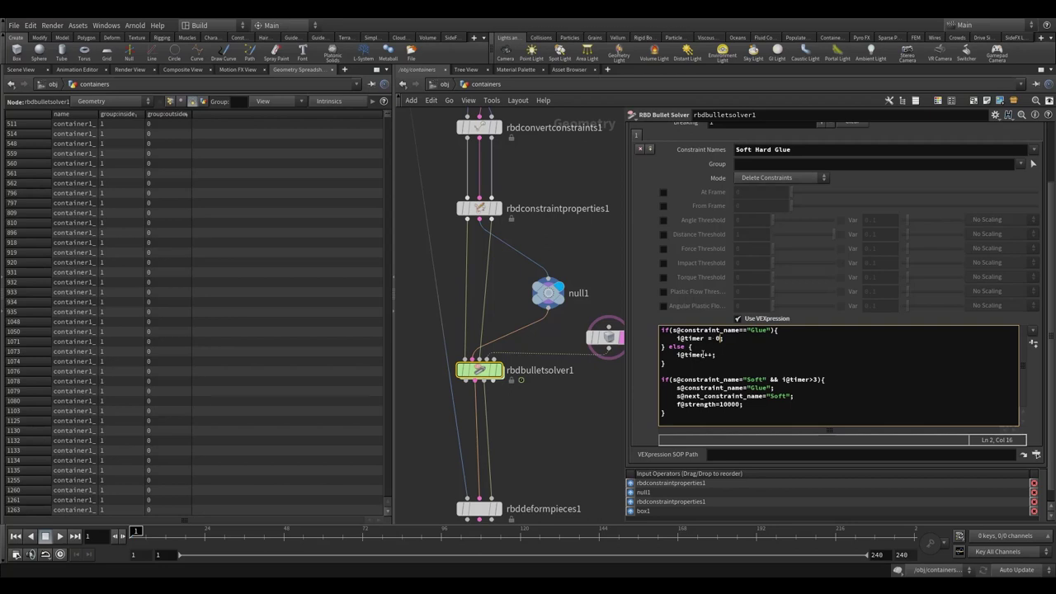
{"action": "key", "text": "BackSpace"}
{"action": "key", "text": "Right"}
{"action": "key", "text": "Delete"}
{"action": "mouse_move", "coordinate": [569, 375]}
{"action": "left_click_drag", "start_coordinate": [751, 330], "coordinate": [766, 330]}
{"action": "left_click", "coordinate": [715, 354]}
{"action": "type", "text": ";"}
{"action": "left_click", "coordinate": [710, 357]}
Step: Review the increment, Soft condition, and Glue/Soft assignment lines of the code
{"action": "left_click_drag", "start_coordinate": [676, 355], "coordinate": [711, 354]}
{"action": "left_click_drag", "start_coordinate": [763, 379], "coordinate": [746, 379]}
{"action": "left_click", "coordinate": [815, 379]}
{"action": "left_click_drag", "start_coordinate": [750, 387], "coordinate": [767, 387]}
{"action": "left_click", "coordinate": [747, 387]}
{"action": "mouse_move", "coordinate": [558, 293]}
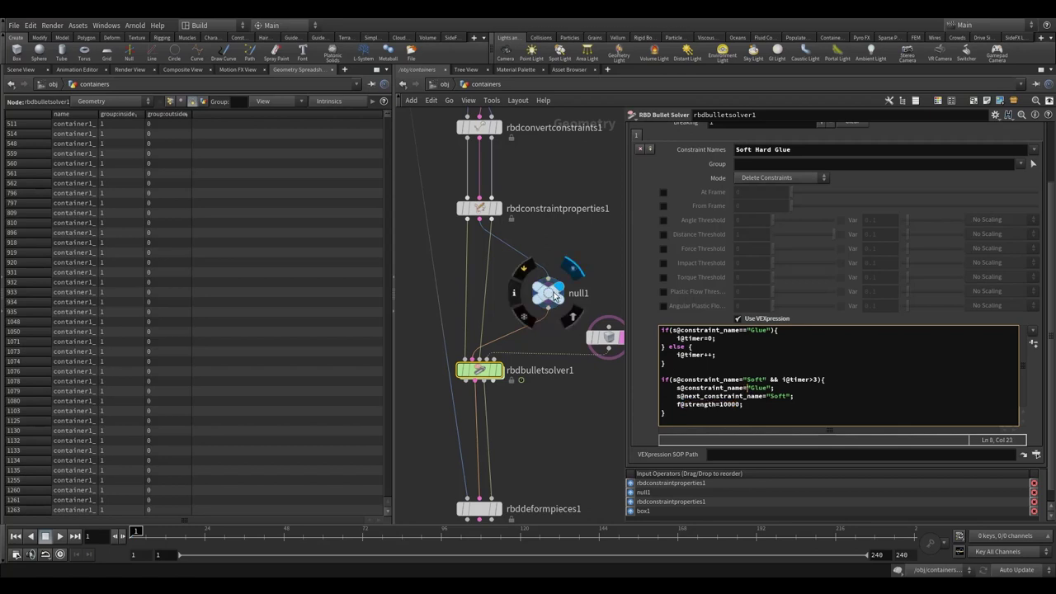
{"action": "mouse_move", "coordinate": [487, 216]}
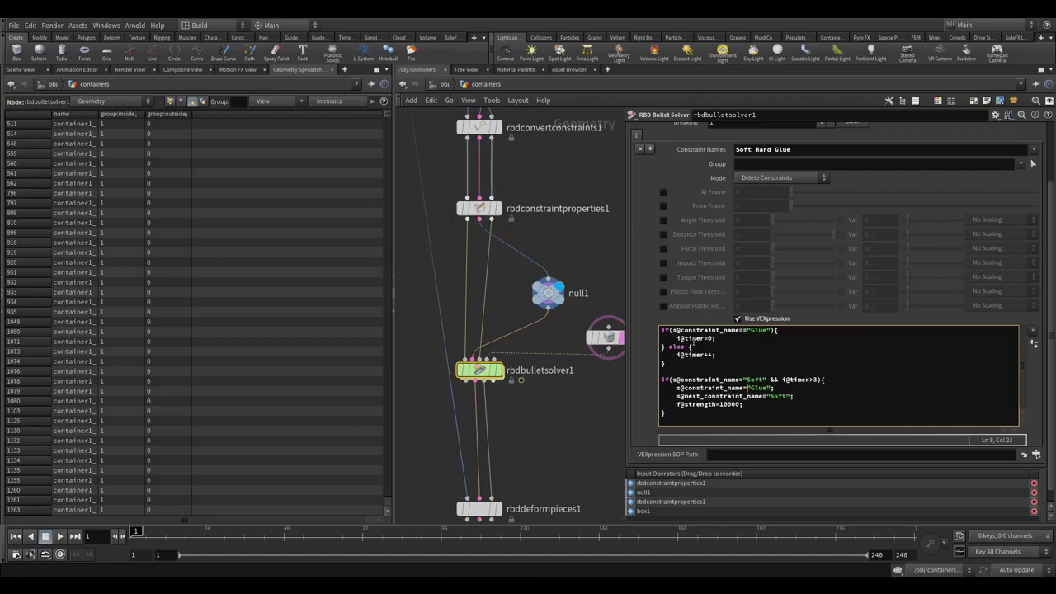
{"action": "left_click_drag", "start_coordinate": [748, 387], "coordinate": [773, 396]}
{"action": "left_click_drag", "start_coordinate": [771, 396], "coordinate": [783, 398]}
Step: Retype the zeros of the 10000 strength value and tidy the closing brace line
{"action": "left_click", "coordinate": [720, 405]}
{"action": "left_click_drag", "start_coordinate": [720, 404], "coordinate": [770, 397]}
{"action": "left_click", "coordinate": [719, 405]}
{"action": "type", "text": "0000"}
{"action": "left_click", "coordinate": [682, 414]}
{"action": "key", "text": "BackSpace"}
{"action": "key", "text": "BackSpace"}
{"action": "key", "text": "BackSpace"}
{"action": "key", "text": "BackSpace"}
{"action": "key", "text": "BackSpace"}
{"action": "key", "text": "BackSpace"}
Step: Set the display flag on rbdbulletsolver1 and switch the pane to the Scene View
{"action": "mouse_move", "coordinate": [481, 373]}
{"action": "left_click", "coordinate": [500, 347]}
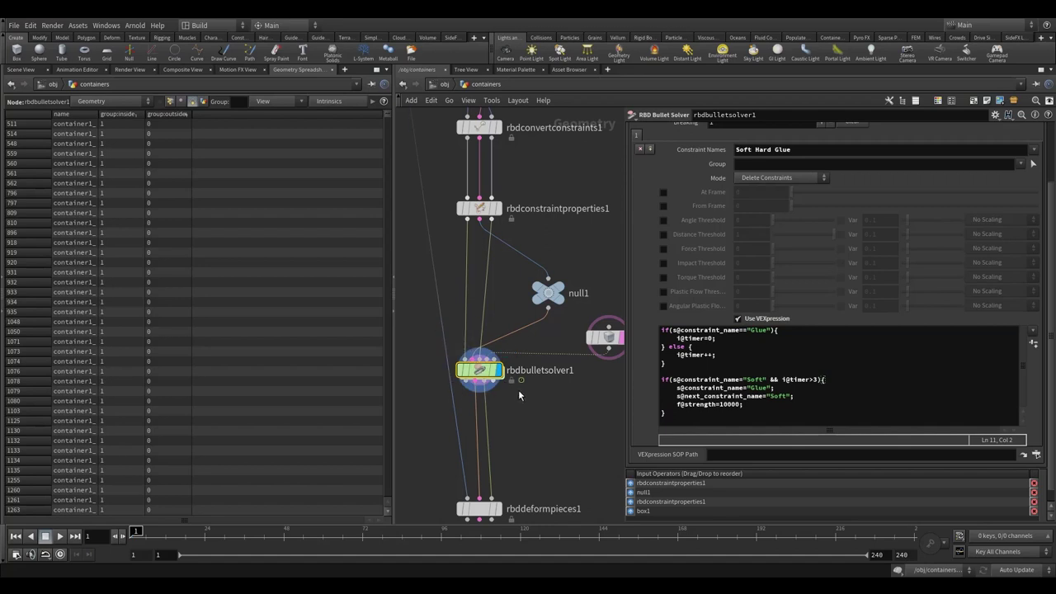
{"action": "left_click", "coordinate": [37, 70]}
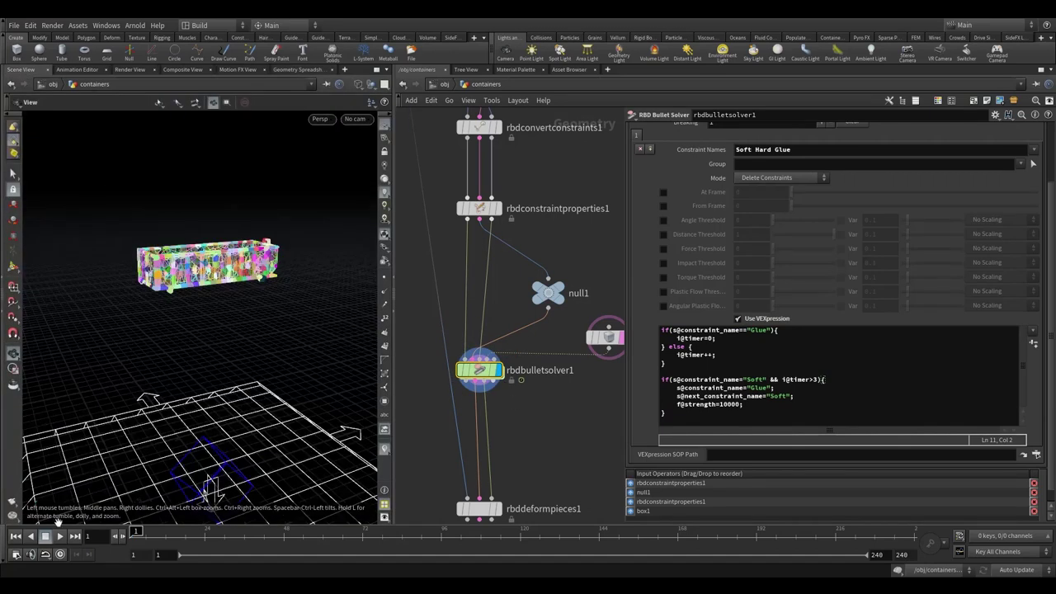
{"action": "double_click", "coordinate": [481, 371]}
{"action": "mouse_move", "coordinate": [213, 393]}
{"action": "left_mouse_down"}
{"action": "mouse_move", "coordinate": [216, 380]}
{"action": "mouse_move", "coordinate": [214, 393]}
{"action": "left_mouse_up"}
{"action": "left_click", "coordinate": [61, 536]}
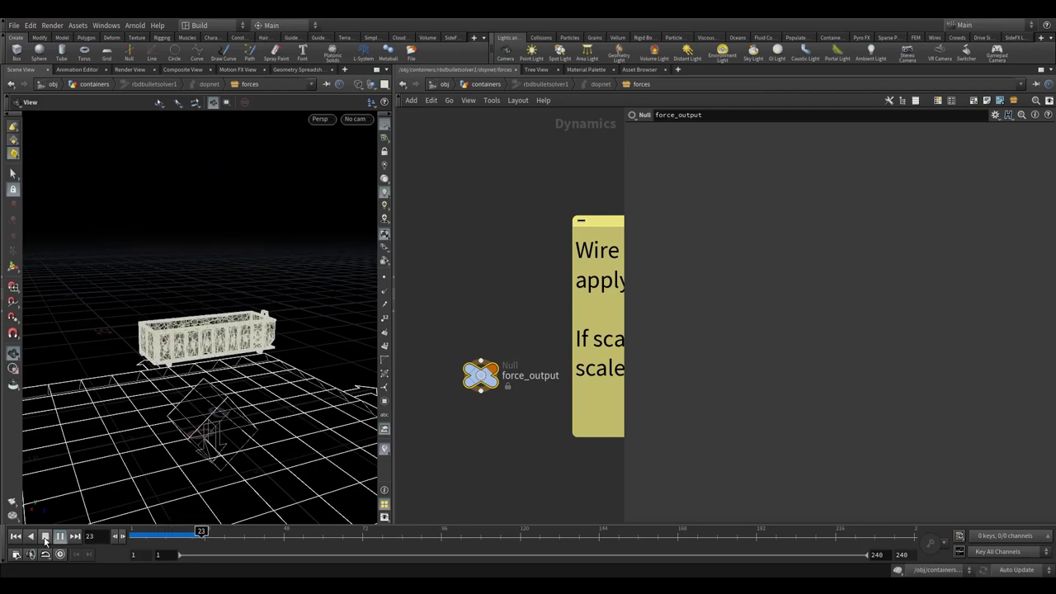
{"action": "left_click", "coordinate": [45, 536]}
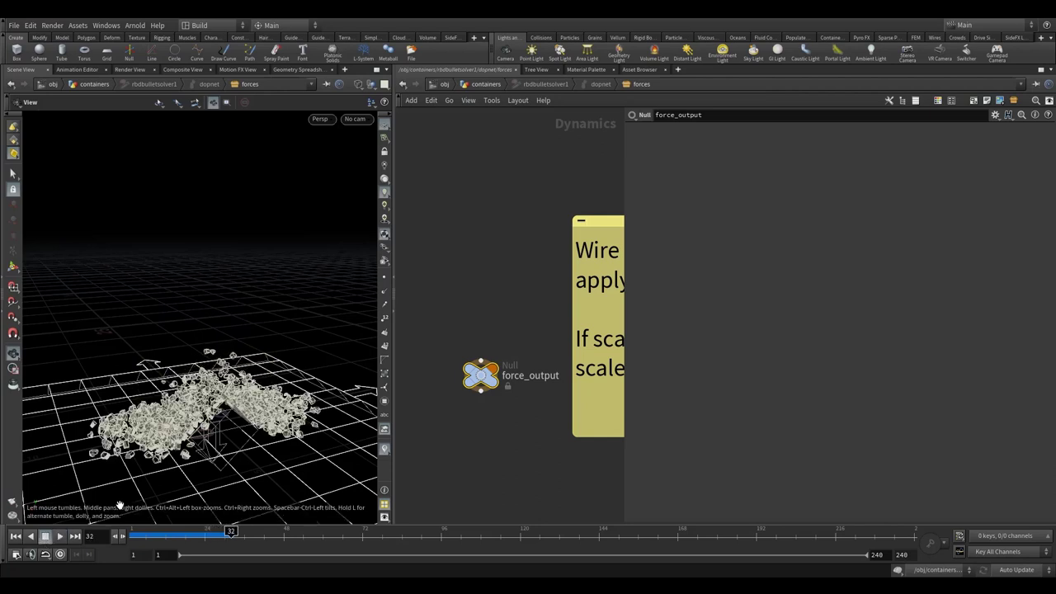
{"action": "left_click_drag", "start_coordinate": [220, 406], "coordinate": [242, 429]}
{"action": "left_click", "coordinate": [15, 536]}
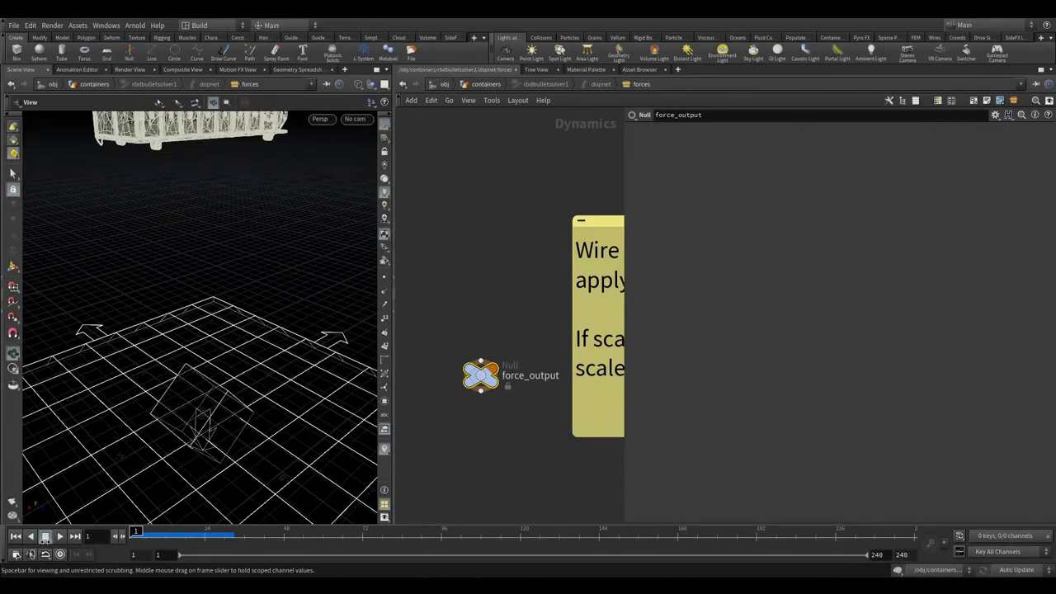
{"action": "left_click", "coordinate": [476, 88]}
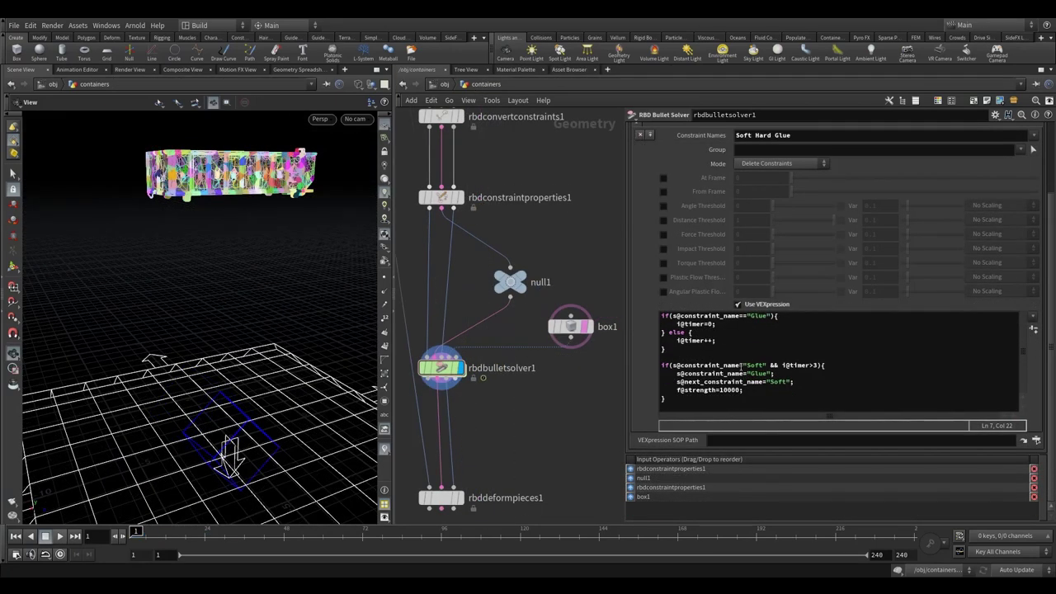
Step: Change constraint_name="Soft" to == on line 7 and stop playback
{"action": "left_click", "coordinate": [741, 364]}
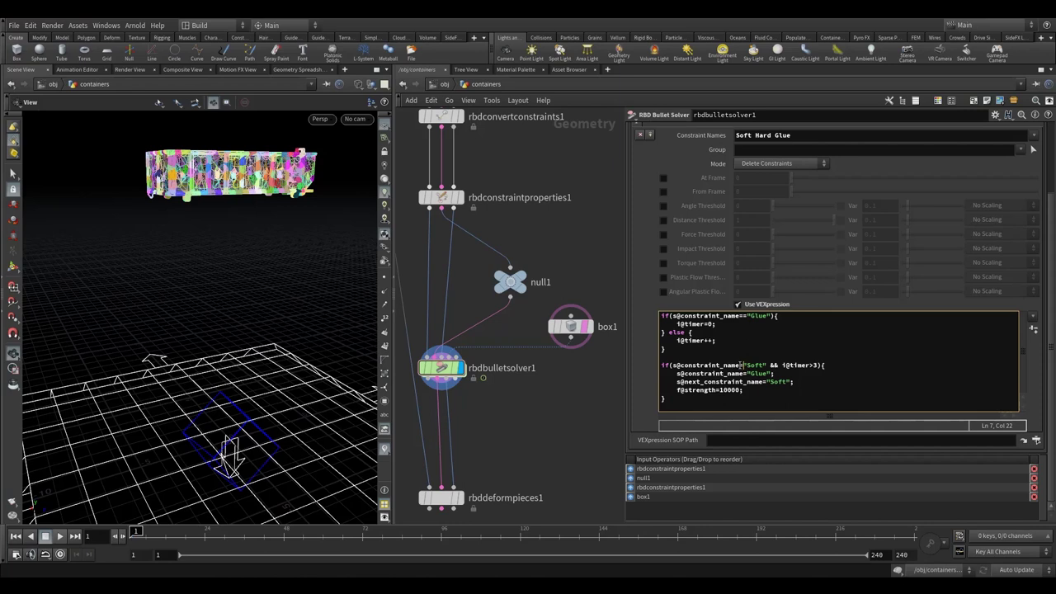
{"action": "triple_click", "coordinate": [741, 364]}
{"action": "left_click", "coordinate": [740, 364]}
{"action": "type", "text": "="}
{"action": "left_click", "coordinate": [742, 365]}
{"action": "left_click", "coordinate": [751, 390]}
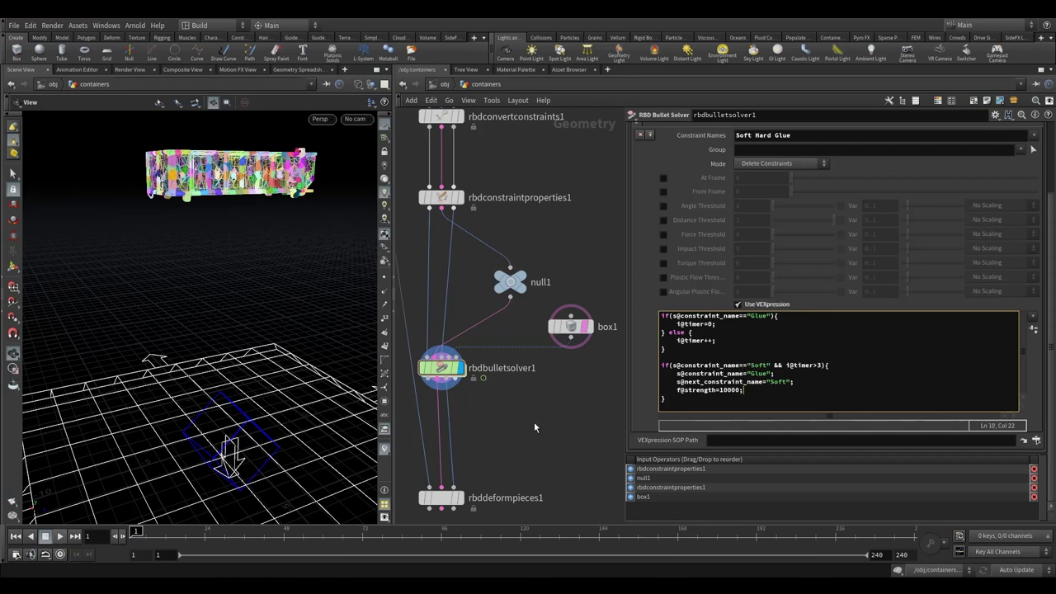
{"action": "left_click", "coordinate": [50, 539]}
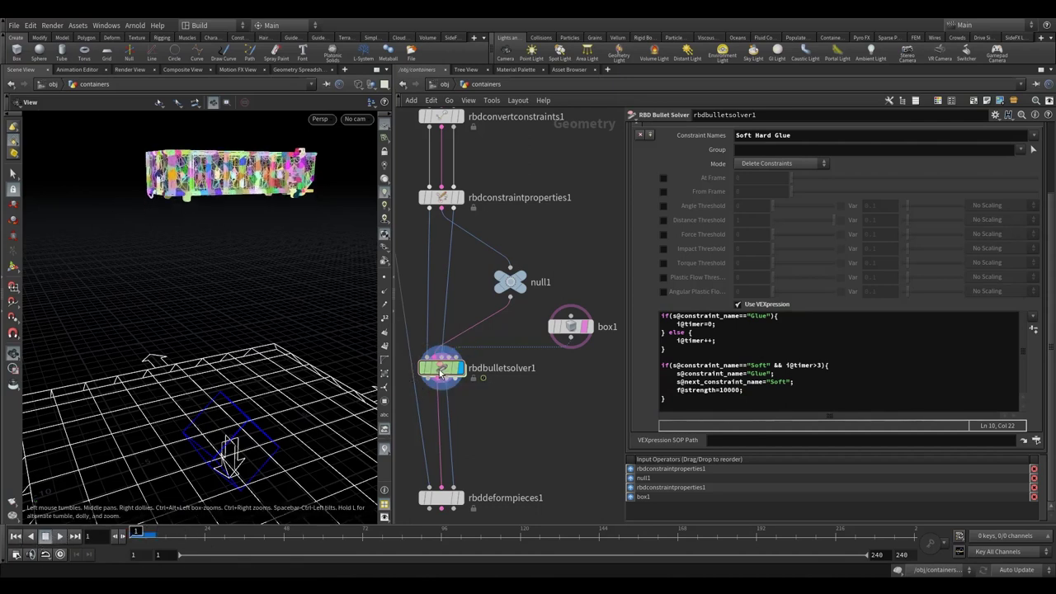
{"action": "double_click", "coordinate": [440, 373]}
{"action": "left_click_drag", "start_coordinate": [189, 364], "coordinate": [231, 382]}
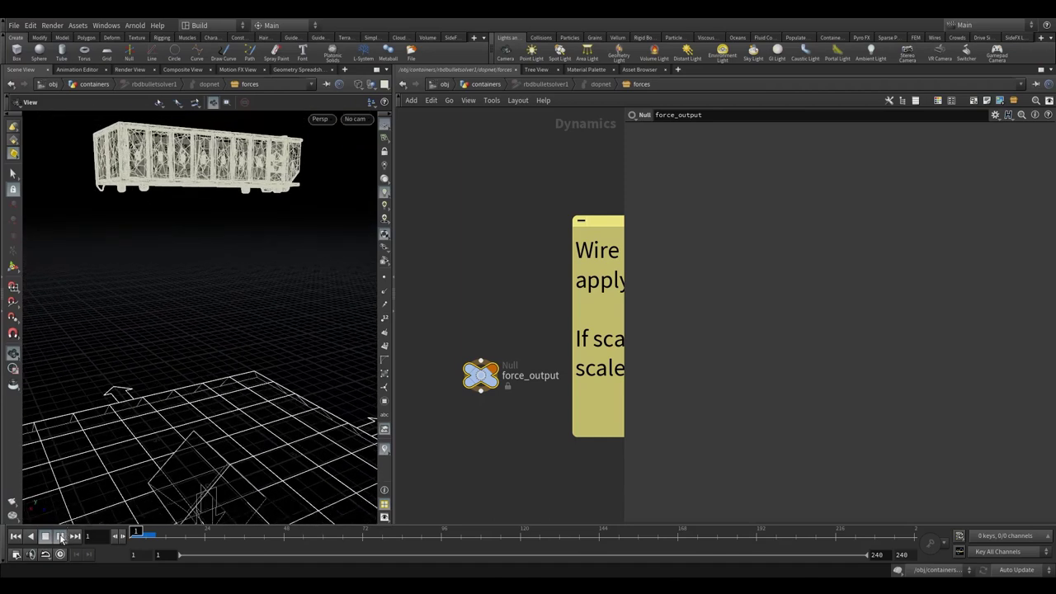
{"action": "left_click", "coordinate": [61, 537]}
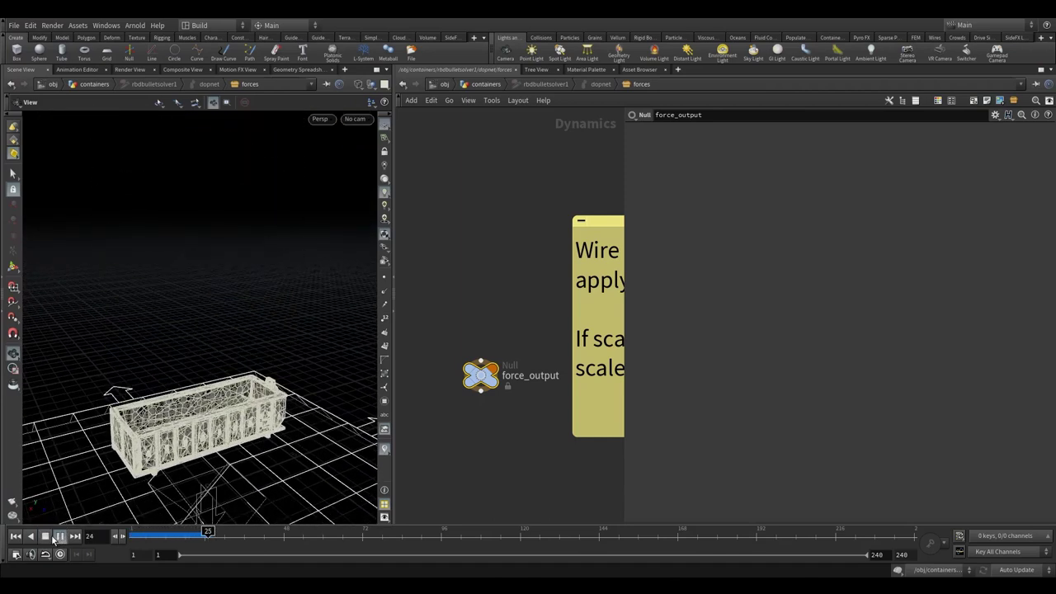
{"action": "left_click", "coordinate": [51, 534]}
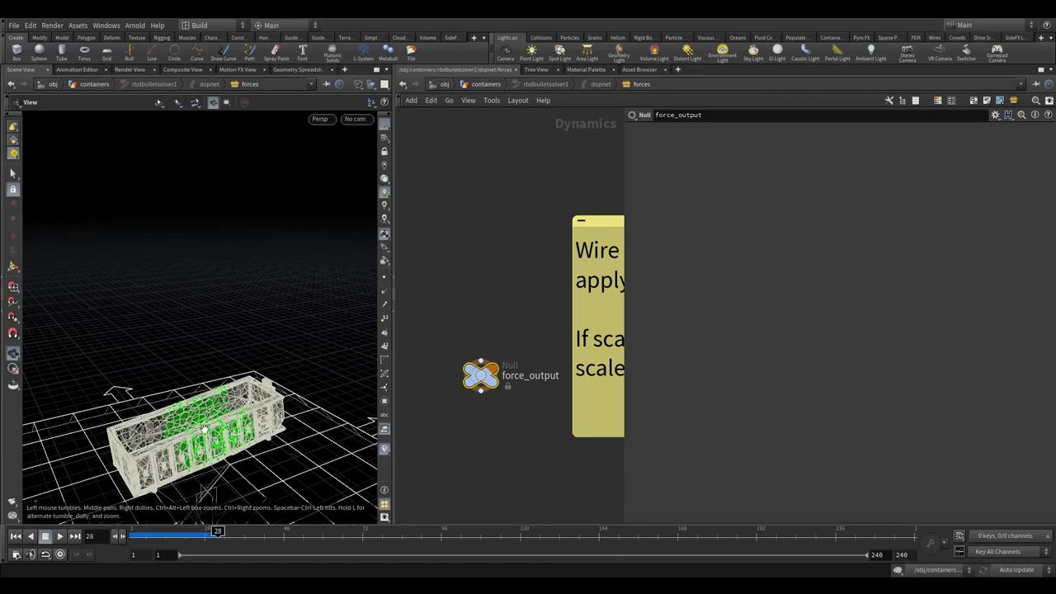
{"action": "scroll", "coordinate": [216, 425], "scroll_direction": "up", "scroll_amount": 8}
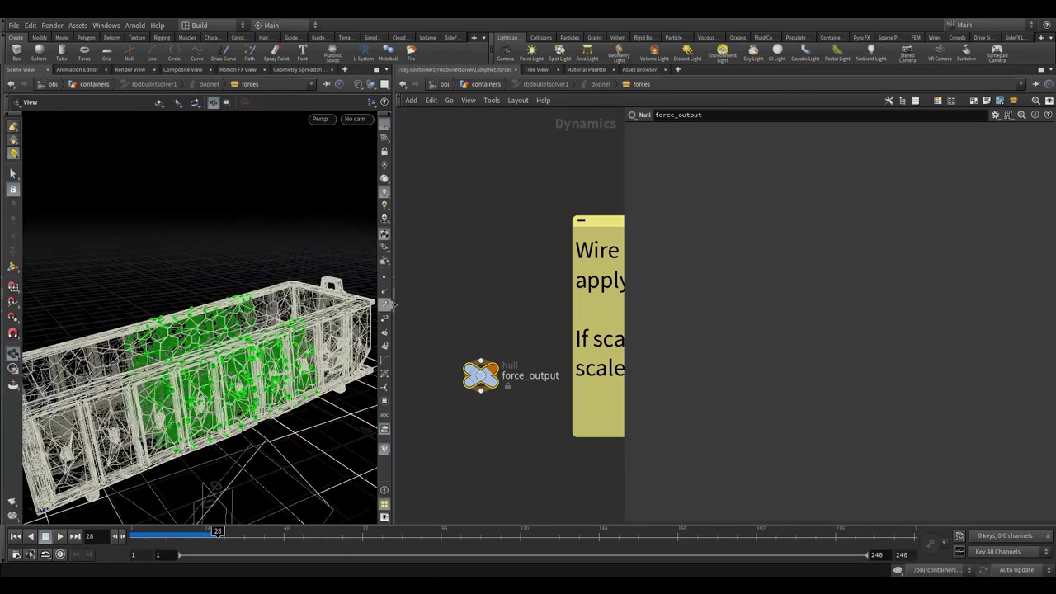
{"action": "left_click_drag", "start_coordinate": [392, 297], "coordinate": [459, 297]}
{"action": "left_click", "coordinate": [60, 536]}
{"action": "left_click_drag", "start_coordinate": [272, 365], "coordinate": [310, 382]}
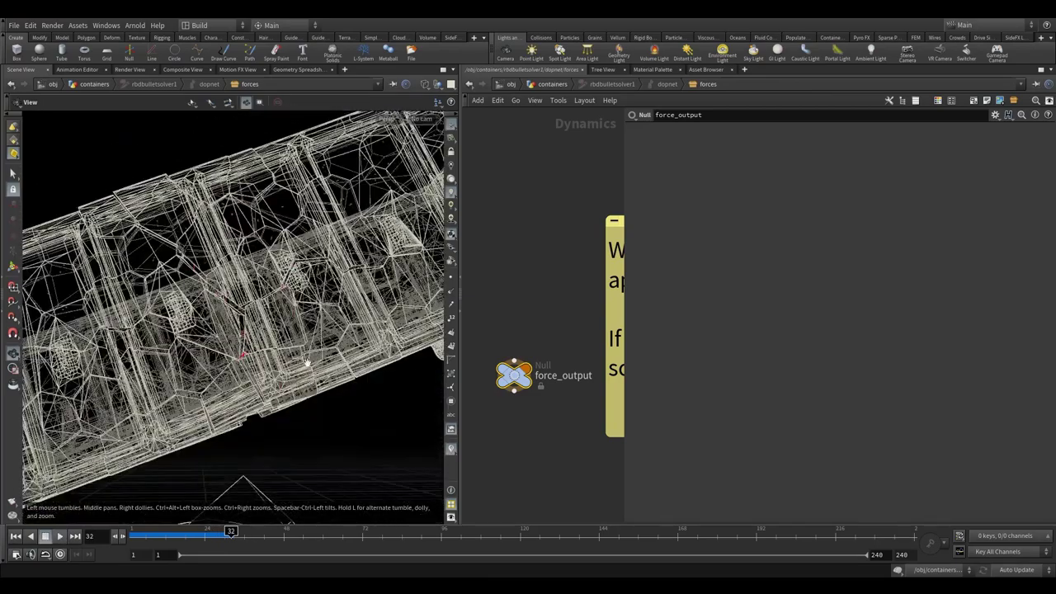
{"action": "left_click_drag", "start_coordinate": [240, 373], "coordinate": [297, 432]}
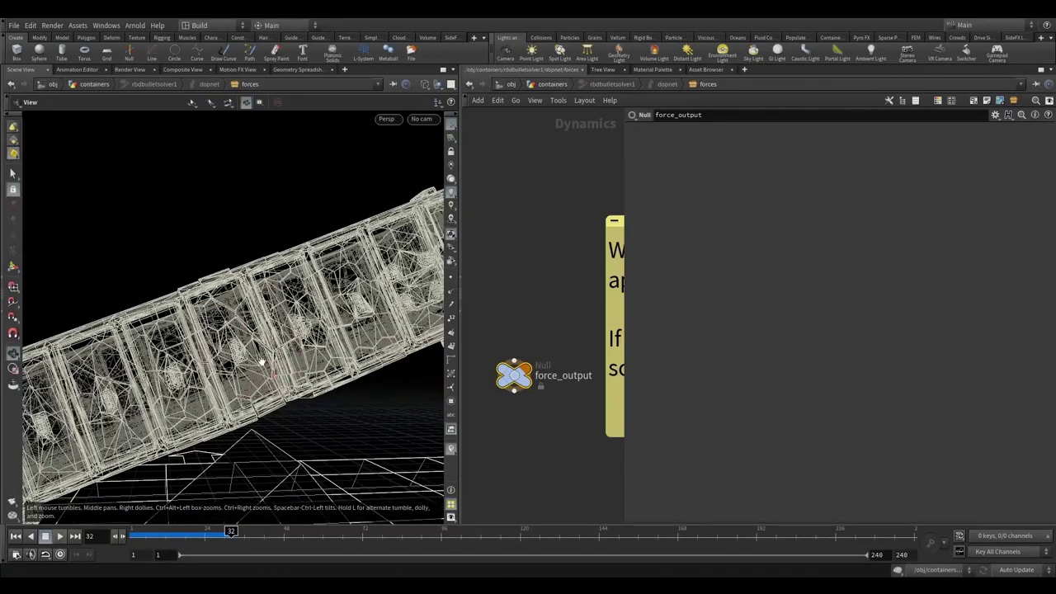
{"action": "scroll", "coordinate": [243, 299], "scroll_direction": "down", "scroll_amount": 5}
{"action": "left_click", "coordinate": [59, 537]}
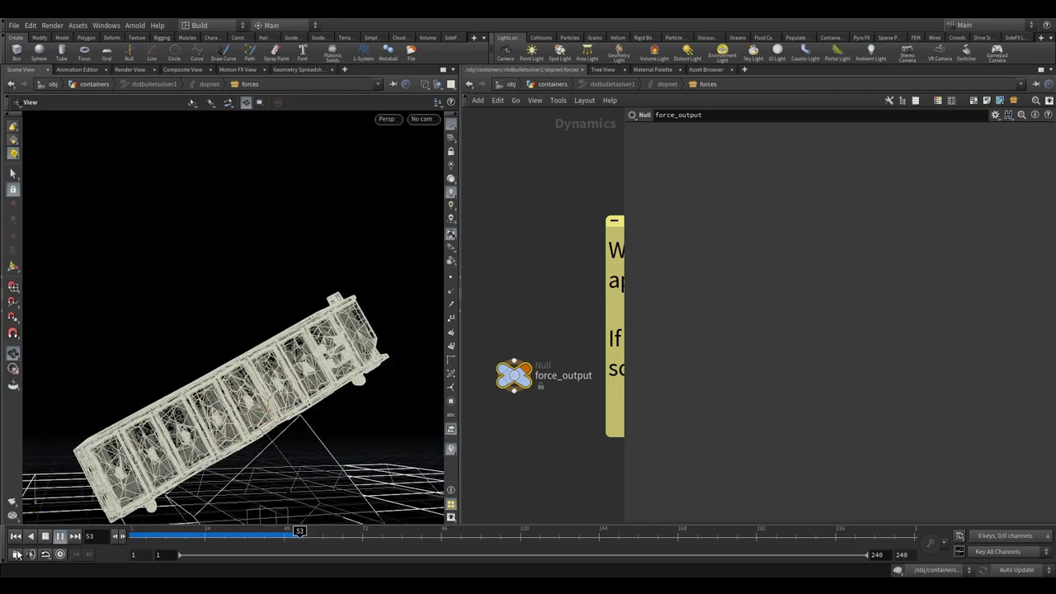
{"action": "left_click", "coordinate": [45, 536]}
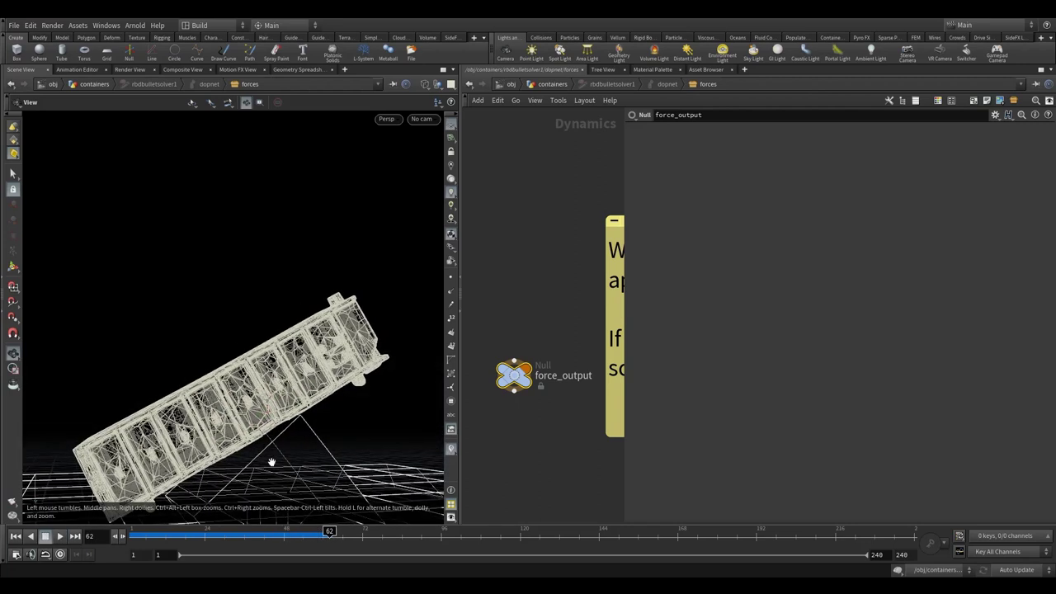
{"action": "left_click", "coordinate": [16, 536]}
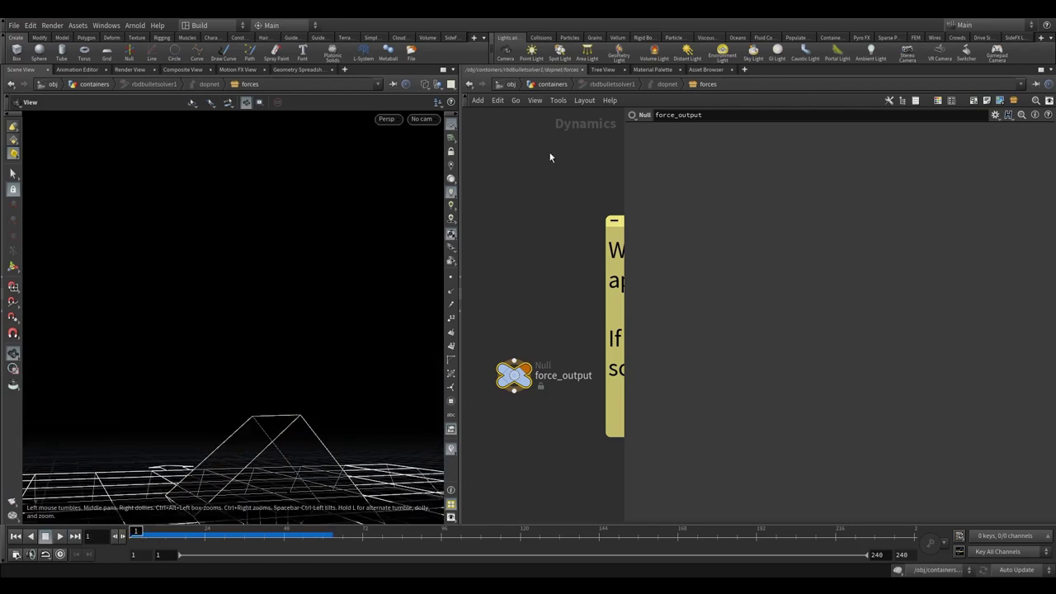
{"action": "left_click", "coordinate": [545, 85]}
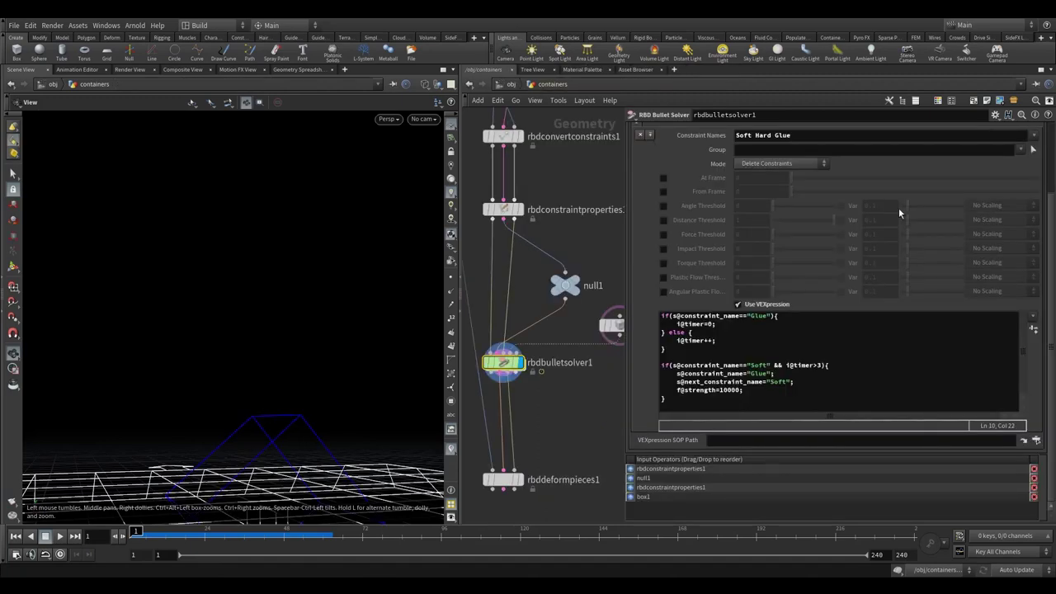
Step: Enable Randomize Constraint Order in the Bullet Solver advanced settings
{"action": "left_click", "coordinate": [798, 158]}
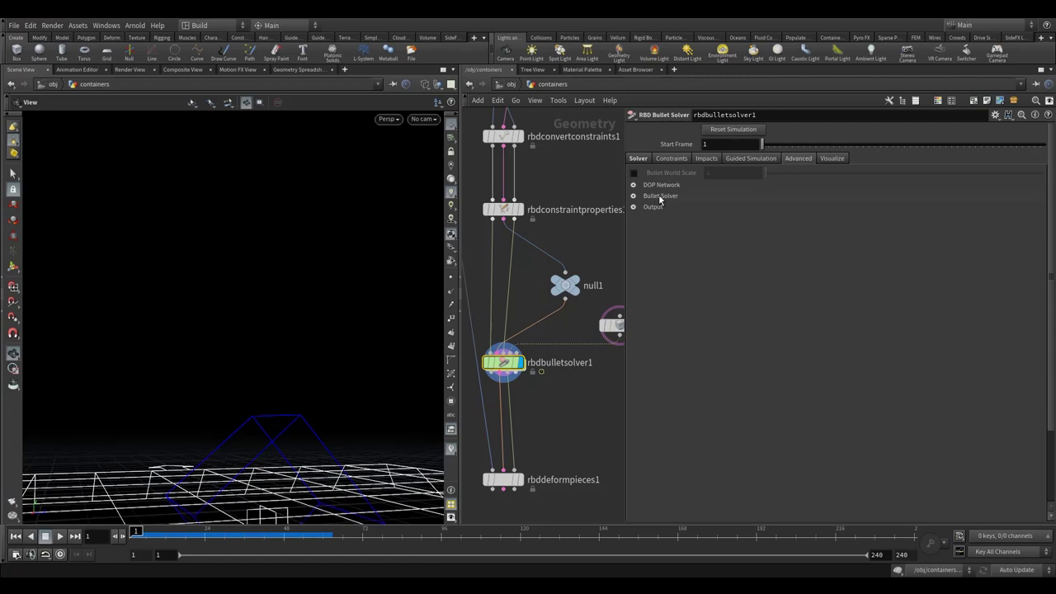
{"action": "left_click", "coordinate": [634, 195]}
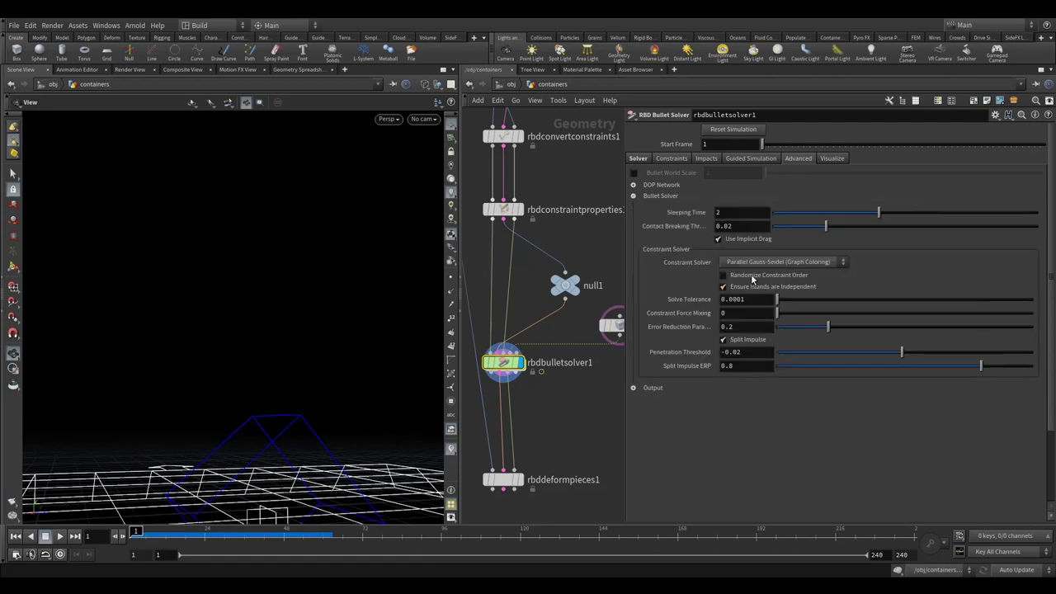
{"action": "left_click", "coordinate": [725, 277]}
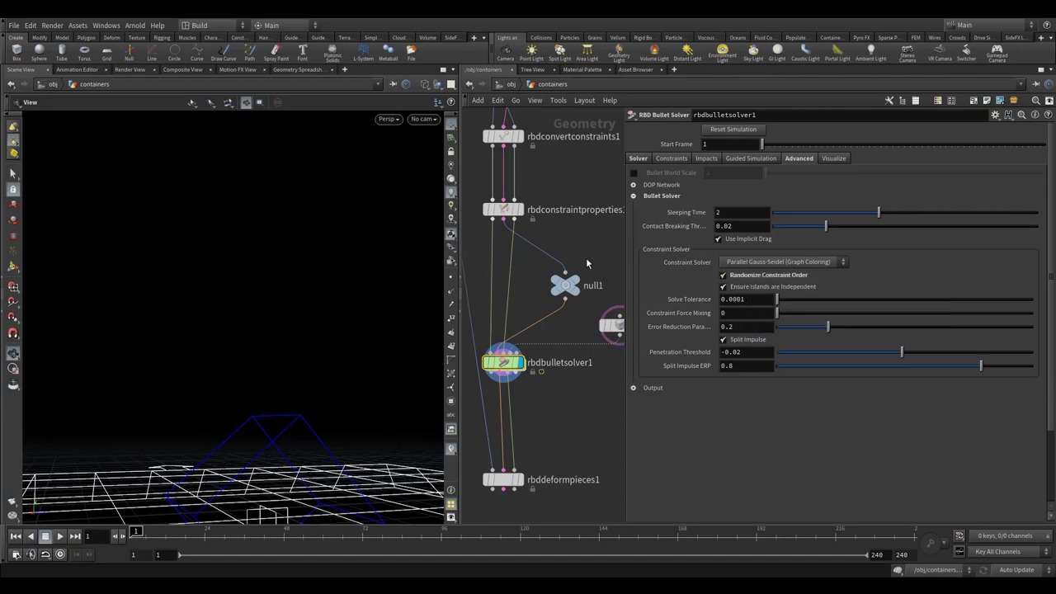
Step: Delete the unused null1 and box1 nodes and frame the network
{"action": "left_click", "coordinate": [565, 285]}
{"action": "key", "text": "Delete"}
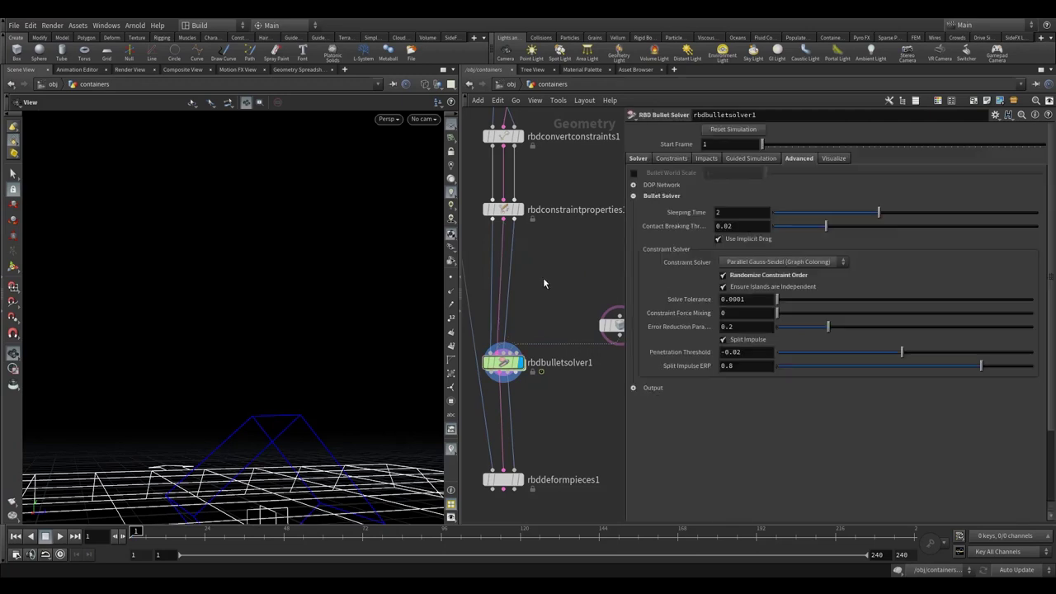
{"action": "left_click_drag", "start_coordinate": [317, 334], "coordinate": [423, 343]}
{"action": "left_click_drag", "start_coordinate": [556, 306], "coordinate": [619, 357]}
{"action": "key", "text": "Delete"}
{"action": "key", "text": "h"}
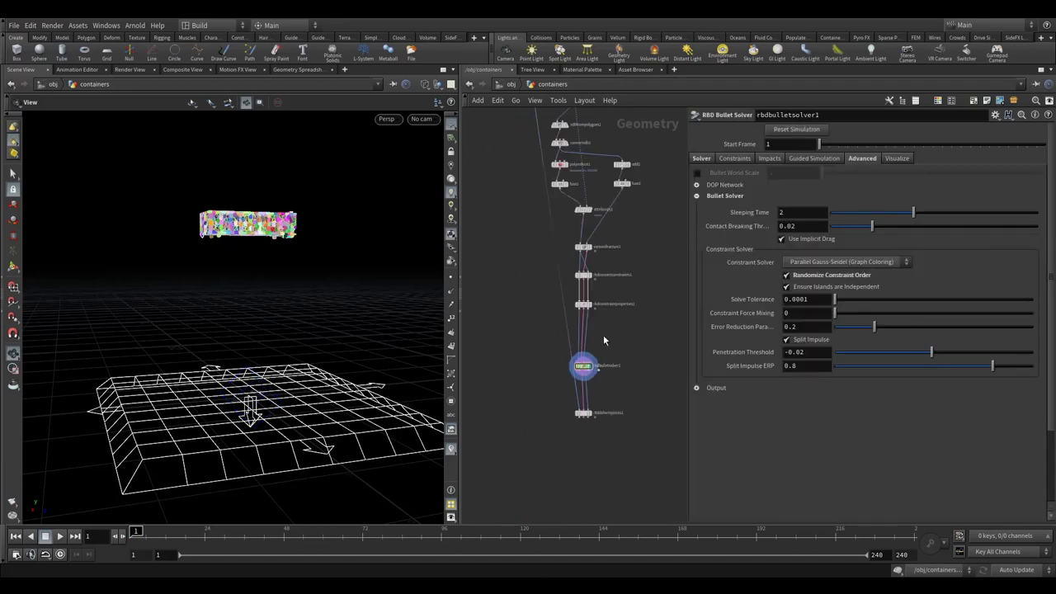
{"action": "scroll", "coordinate": [612, 309], "scroll_direction": "up", "scroll_amount": 4}
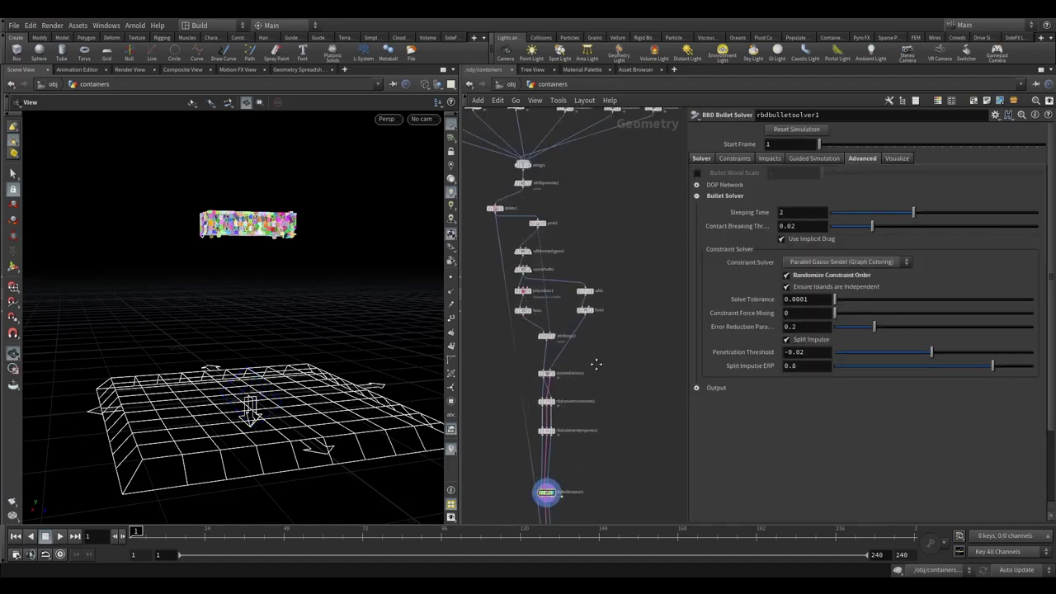
{"action": "key", "text": "h"}
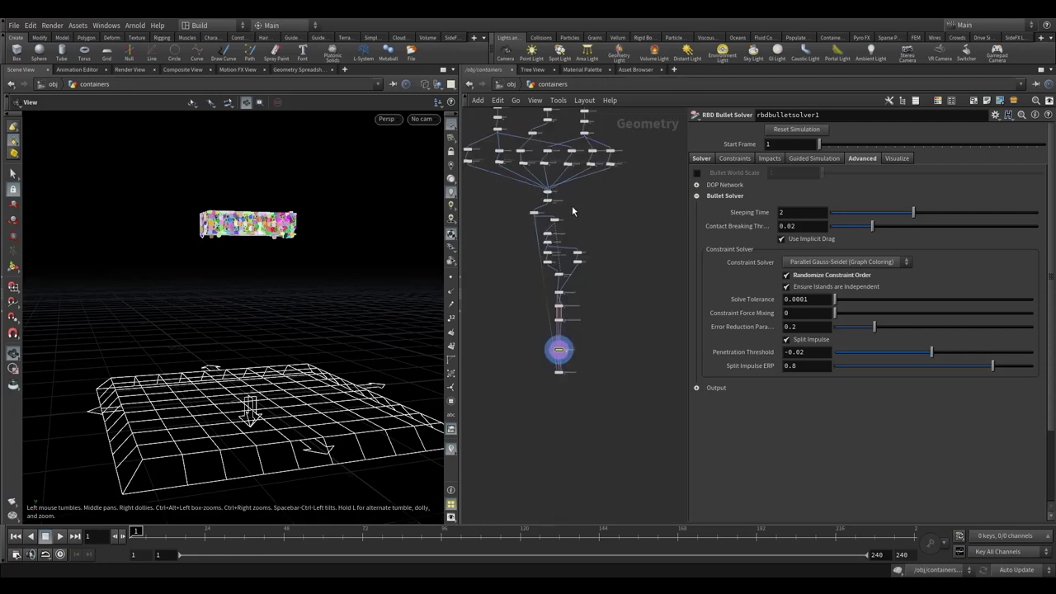
Step: Move the upper container nodes higher and inspect merge1's container inputs
{"action": "left_click_drag", "start_coordinate": [478, 161], "coordinate": [648, 282]}
{"action": "left_click_drag", "start_coordinate": [566, 284], "coordinate": [566, 229]}
{"action": "scroll", "coordinate": [563, 240], "scroll_direction": "up", "scroll_amount": 3}
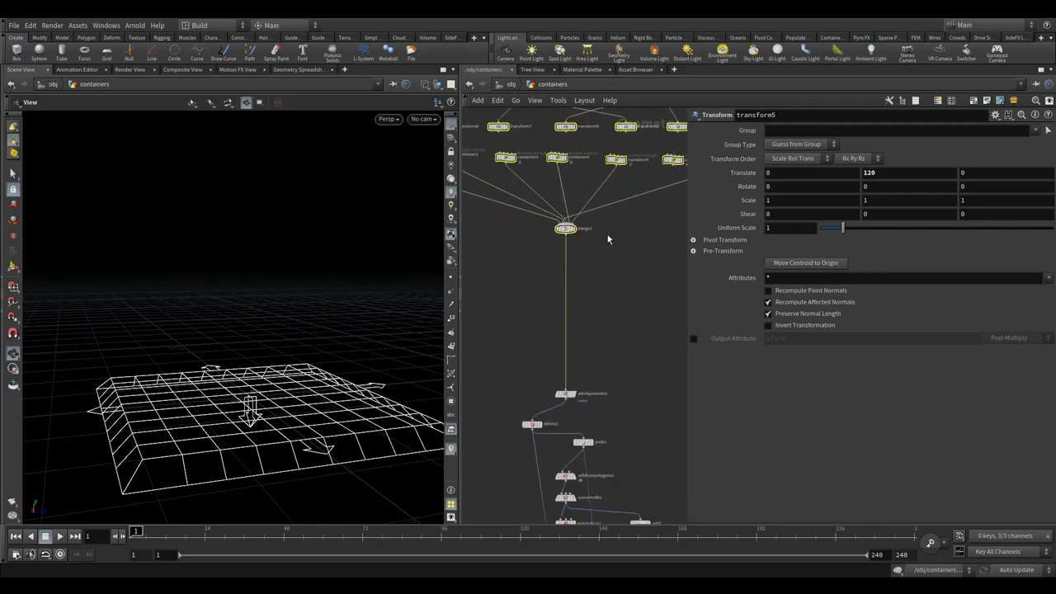
{"action": "left_click", "coordinate": [568, 240]}
{"action": "left_click", "coordinate": [575, 230]}
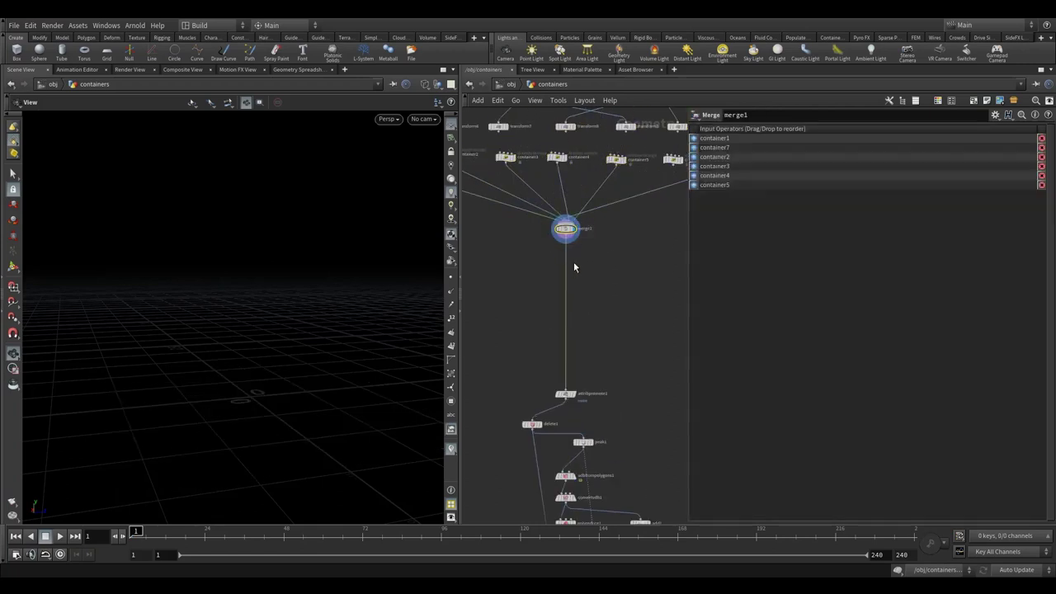
{"action": "scroll", "coordinate": [569, 243], "scroll_direction": "down", "scroll_amount": 4}
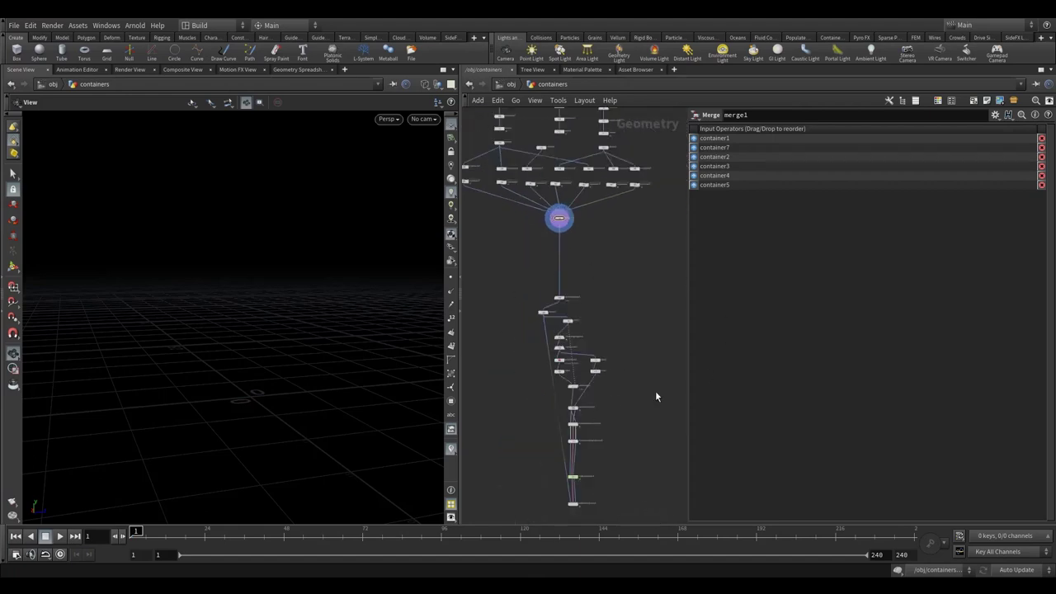
{"action": "middle_click_drag", "start_coordinate": [628, 323], "coordinate": [601, 227]}
{"action": "scroll", "coordinate": [536, 303], "scroll_direction": "up", "scroll_amount": 4}
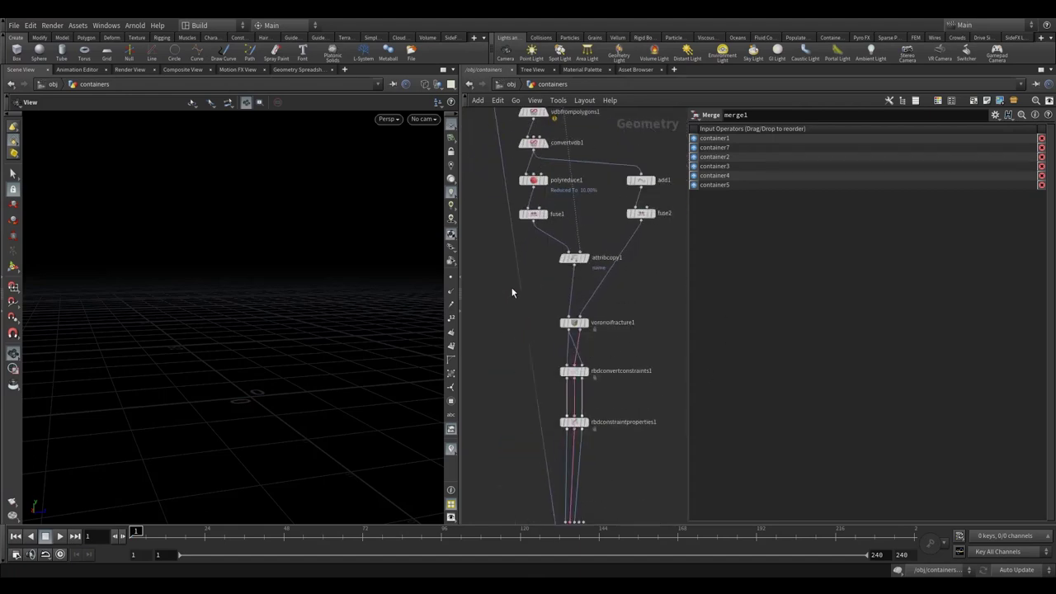
{"action": "middle_click", "coordinate": [573, 259]}
{"action": "scroll", "coordinate": [536, 330], "scroll_direction": "down", "scroll_amount": 3}
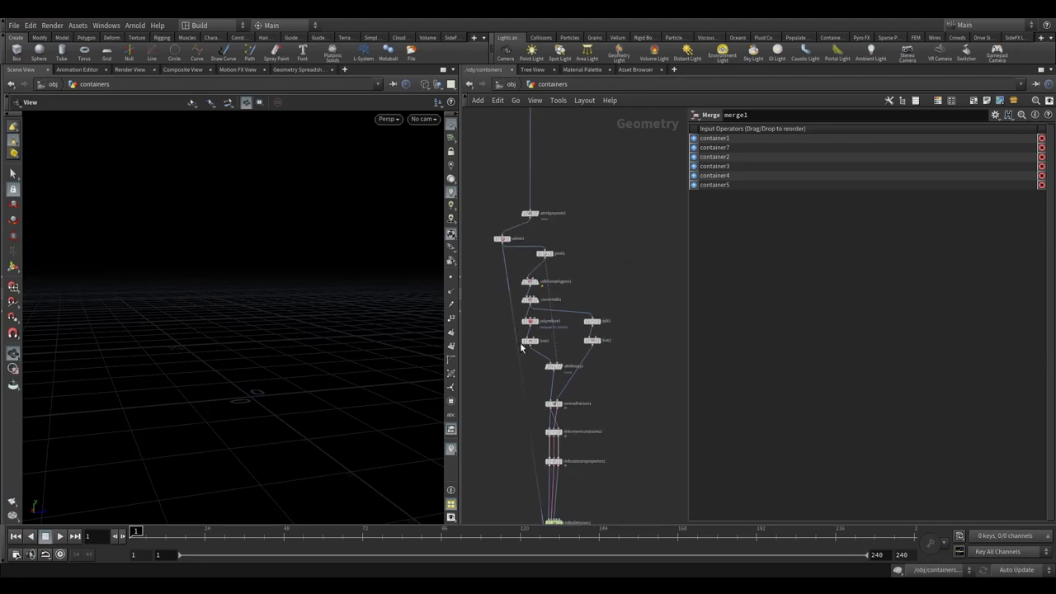
Step: Add a For-Each Named Primitive loop and wire attribpromote1 into foreach_begin1
{"action": "key", "text": "Tab"}
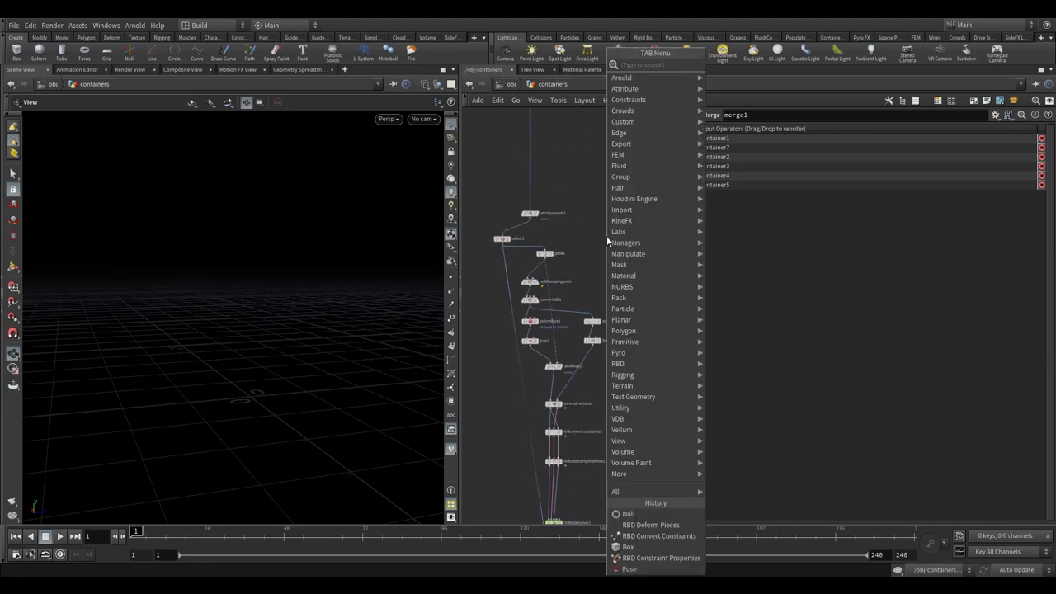
{"action": "type", "text": "for"}
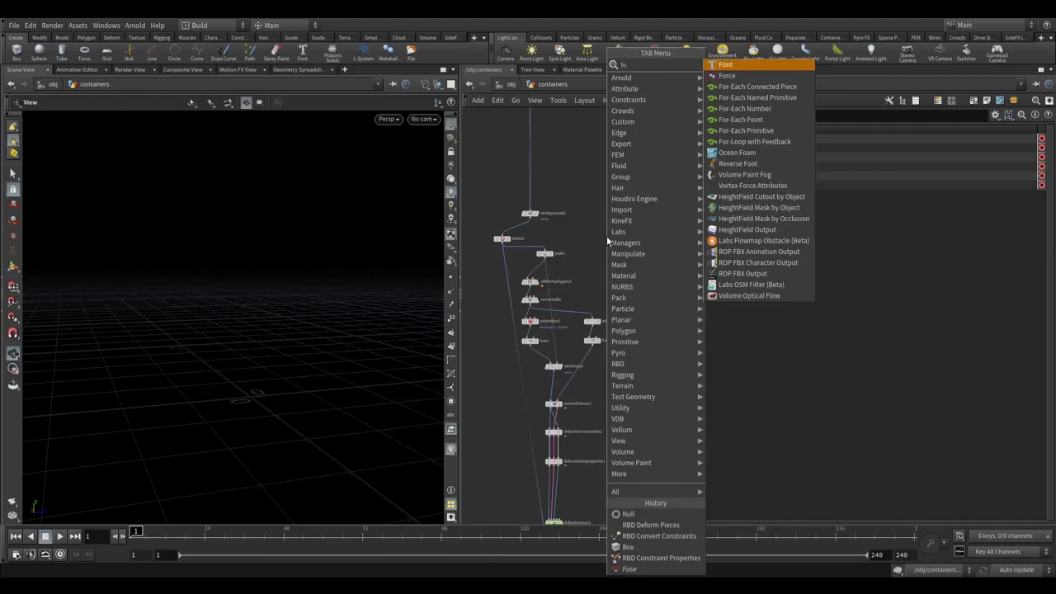
{"action": "left_click", "coordinate": [779, 76]}
{"action": "left_click", "coordinate": [636, 221]}
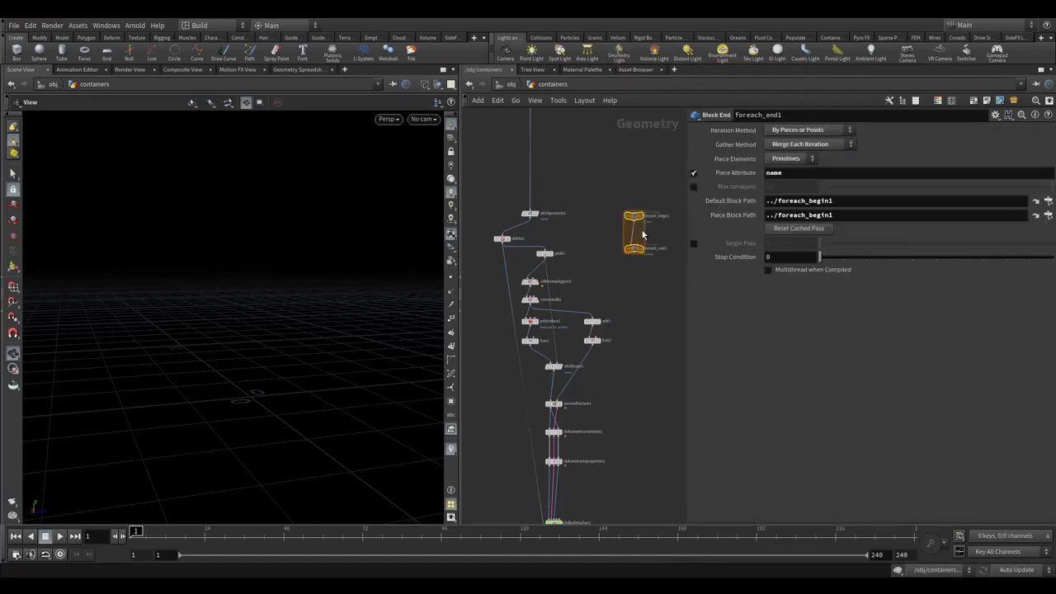
{"action": "left_click_drag", "start_coordinate": [637, 253], "coordinate": [643, 380]}
{"action": "left_click_drag", "start_coordinate": [522, 211], "coordinate": [632, 214]}
{"action": "left_click_drag", "start_coordinate": [584, 177], "coordinate": [604, 171]}
Step: Delete delete1 and feed the fracture chain from foreach_begin1
{"action": "left_click", "coordinate": [501, 239]}
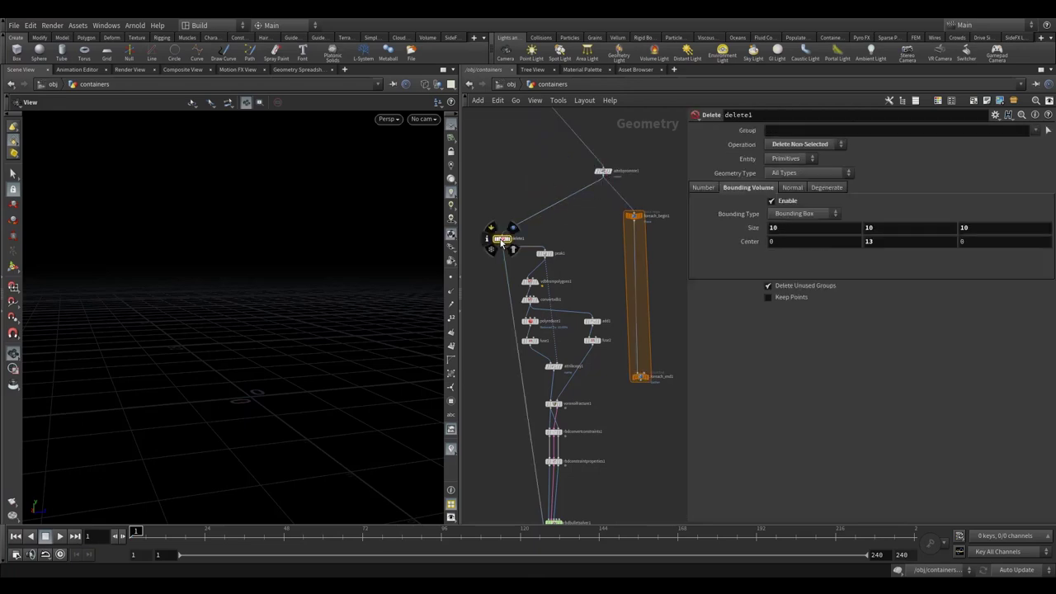
{"action": "left_click_drag", "start_coordinate": [488, 216], "coordinate": [509, 254]}
{"action": "key", "text": "Delete"}
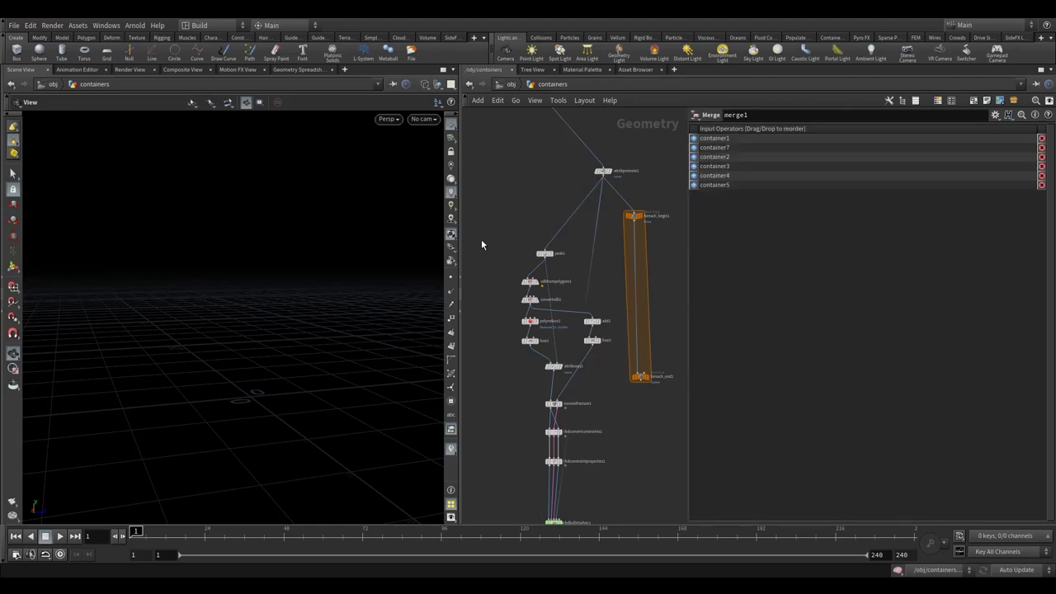
{"action": "left_click_drag", "start_coordinate": [598, 216], "coordinate": [631, 226]}
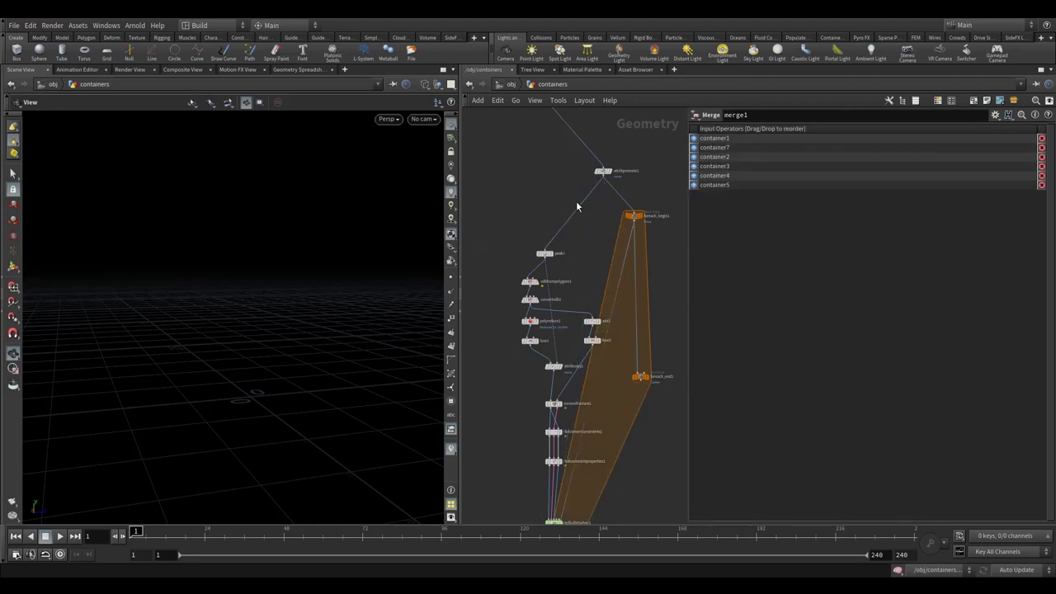
{"action": "scroll", "coordinate": [559, 294], "scroll_direction": "up", "scroll_amount": 5}
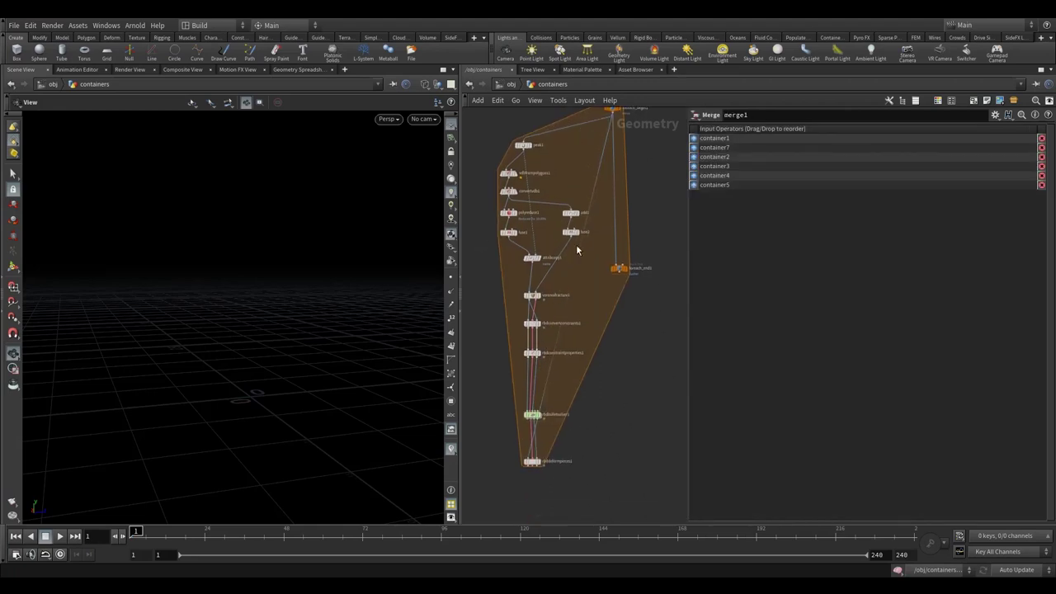
{"action": "scroll", "coordinate": [560, 298], "scroll_direction": "down", "scroll_amount": 5}
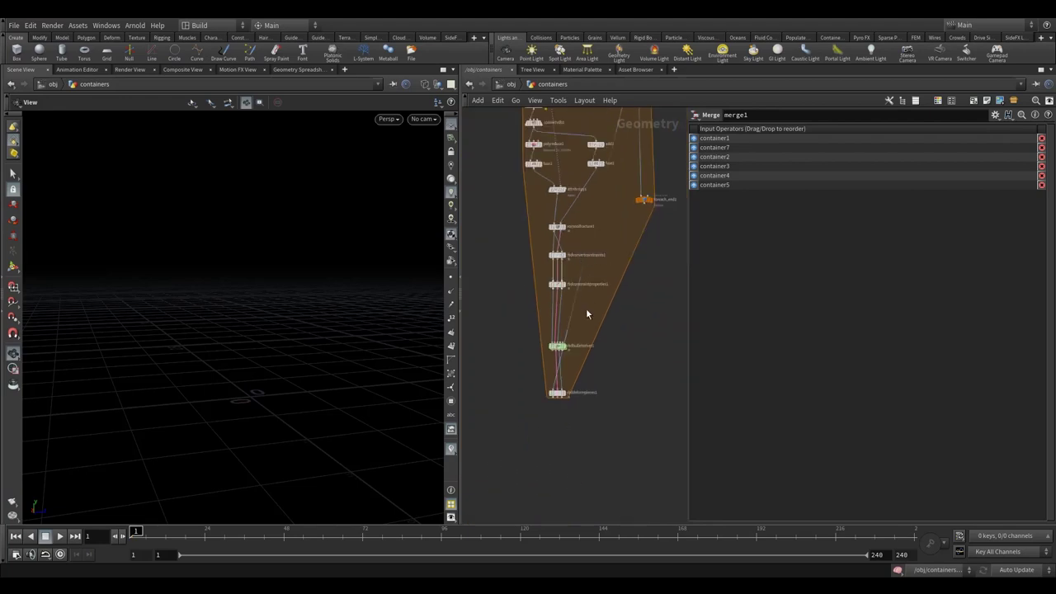
{"action": "key", "text": "Tab"}
{"action": "type", "text": "rbd"}
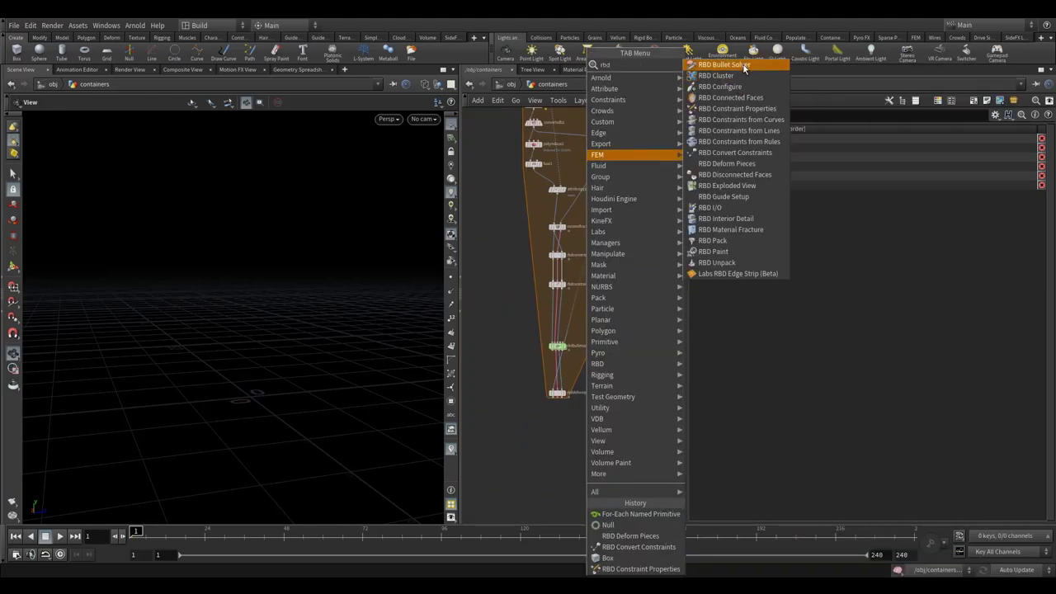
Step: Add an RBD Pack node and connect its output to foreach_end1
{"action": "left_click", "coordinate": [733, 241]}
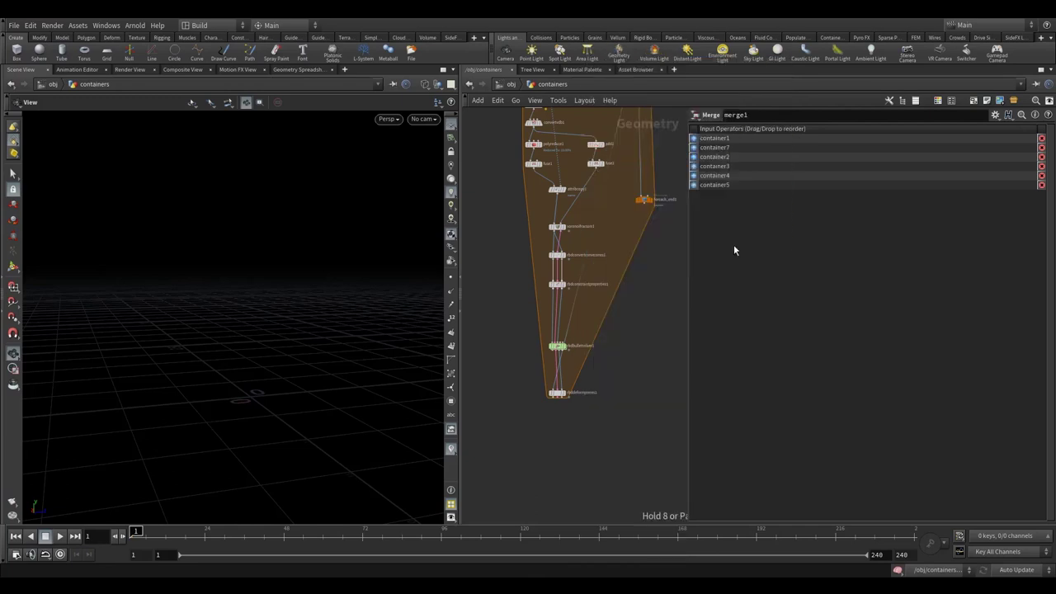
{"action": "left_click", "coordinate": [594, 314]}
{"action": "scroll", "coordinate": [597, 314], "scroll_direction": "up", "scroll_amount": 3}
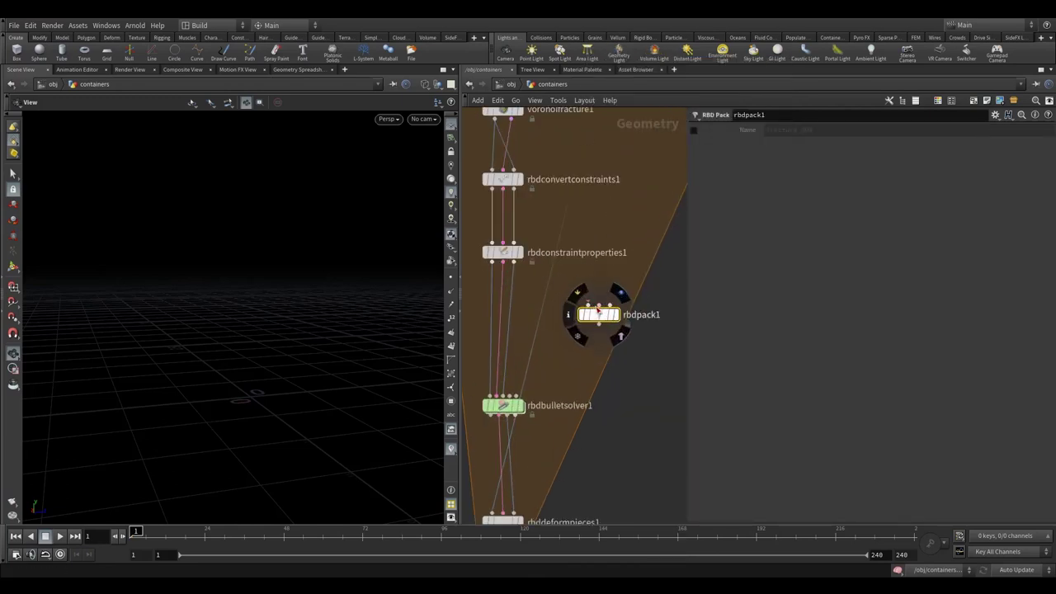
{"action": "scroll", "coordinate": [597, 336], "scroll_direction": "down", "scroll_amount": 4}
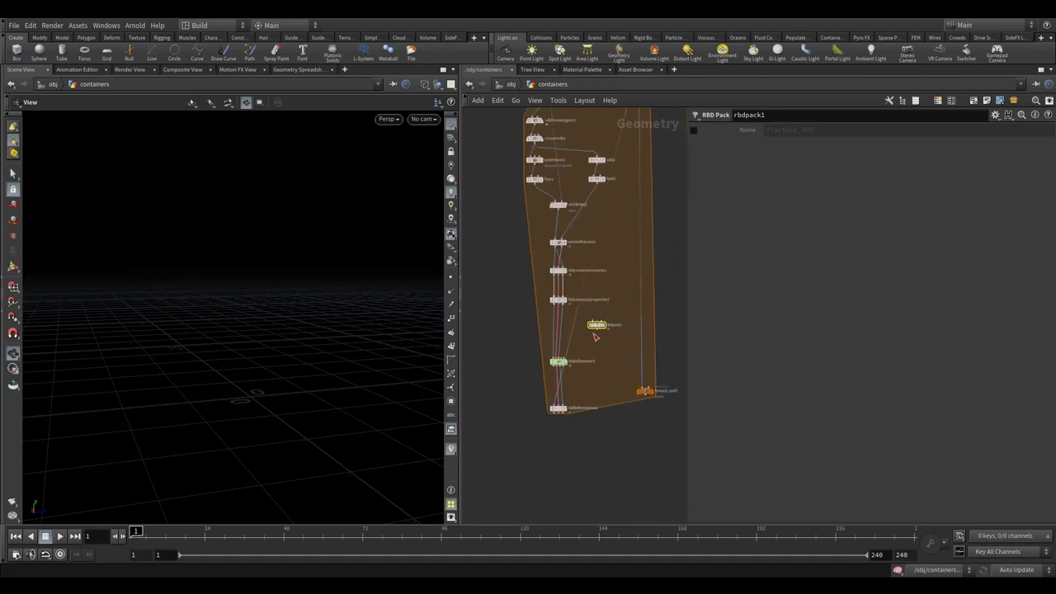
{"action": "left_click", "coordinate": [642, 387]}
{"action": "scroll", "coordinate": [575, 312], "scroll_direction": "up", "scroll_amount": 3}
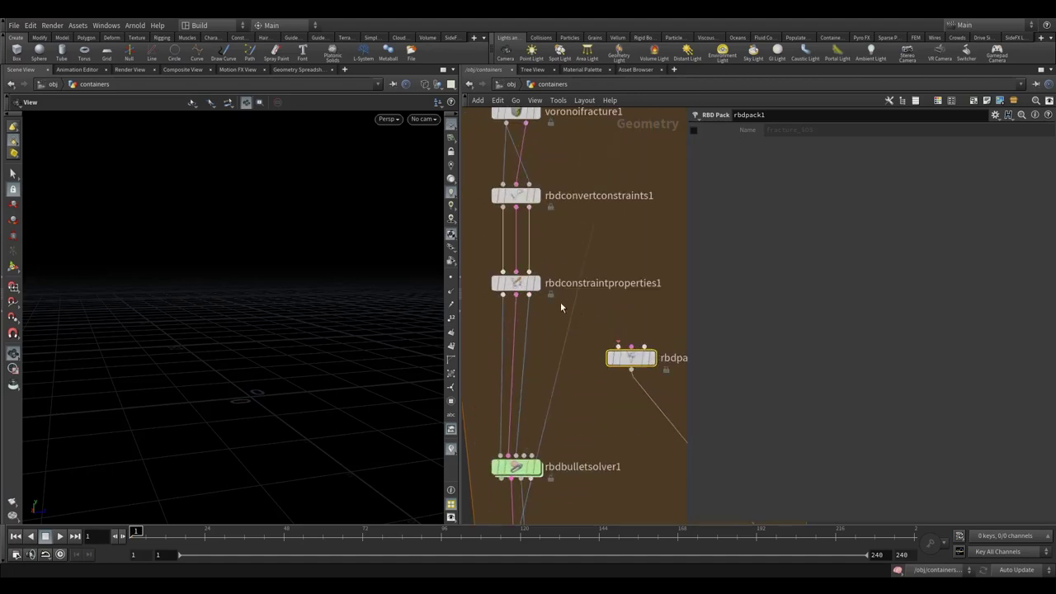
{"action": "scroll", "coordinate": [559, 235], "scroll_direction": "down", "scroll_amount": 3}
Step: Move rbdconstraintproperties1 down and wire both constraint outputs into rbdpack1
{"action": "left_click_drag", "start_coordinate": [523, 271], "coordinate": [524, 341]}
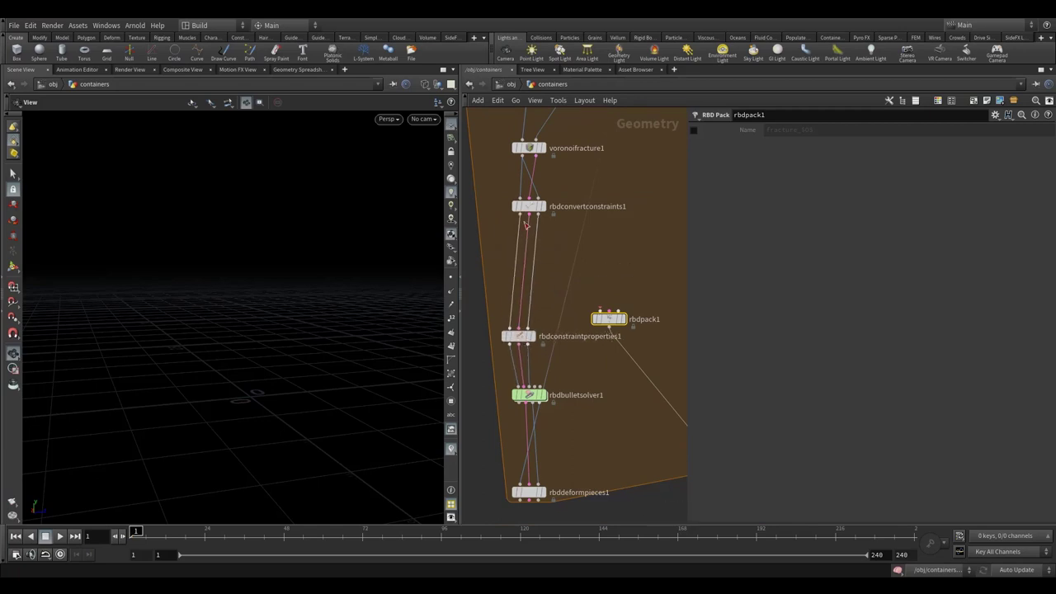
{"action": "left_click", "coordinate": [517, 336]}
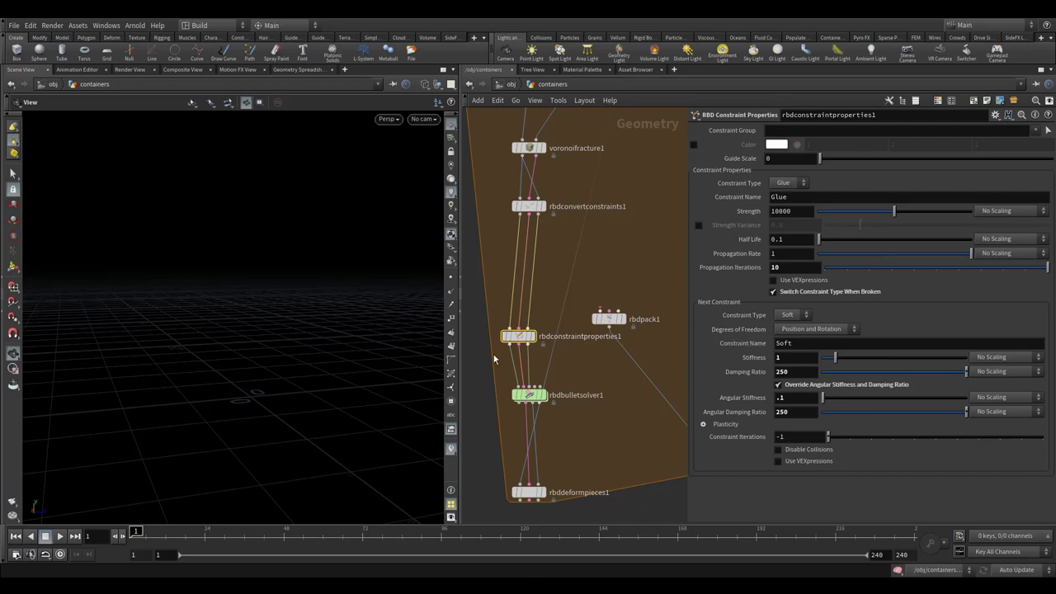
{"action": "scroll", "coordinate": [544, 192], "scroll_direction": "down", "scroll_amount": 2}
{"action": "scroll", "coordinate": [535, 218], "scroll_direction": "up", "scroll_amount": 3}
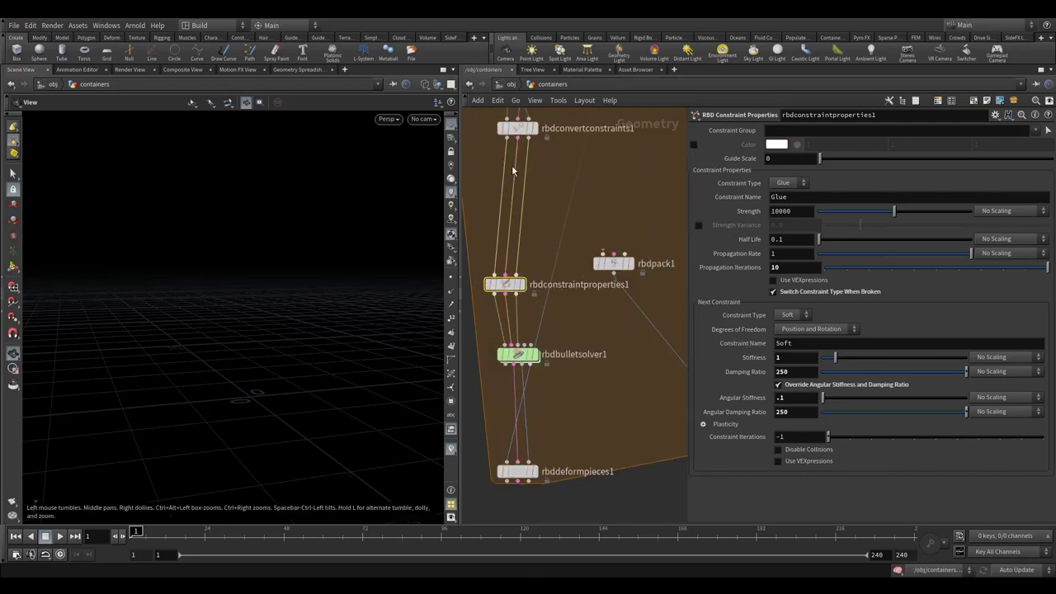
{"action": "left_click_drag", "start_coordinate": [508, 145], "coordinate": [603, 249]}
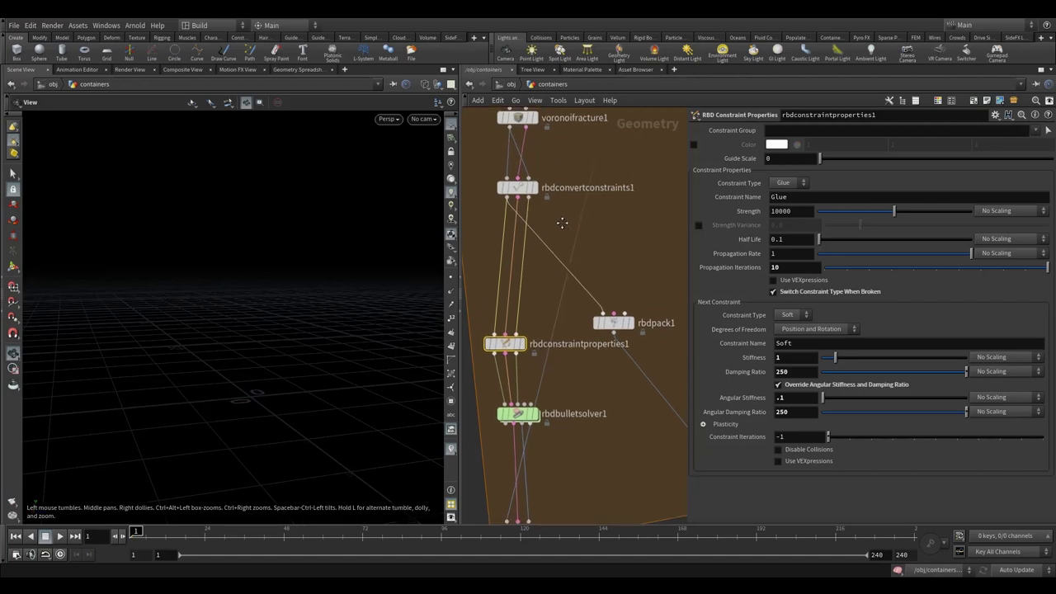
{"action": "left_click_drag", "start_coordinate": [526, 206], "coordinate": [627, 304]}
{"action": "scroll", "coordinate": [627, 304], "scroll_direction": "down", "scroll_amount": 5}
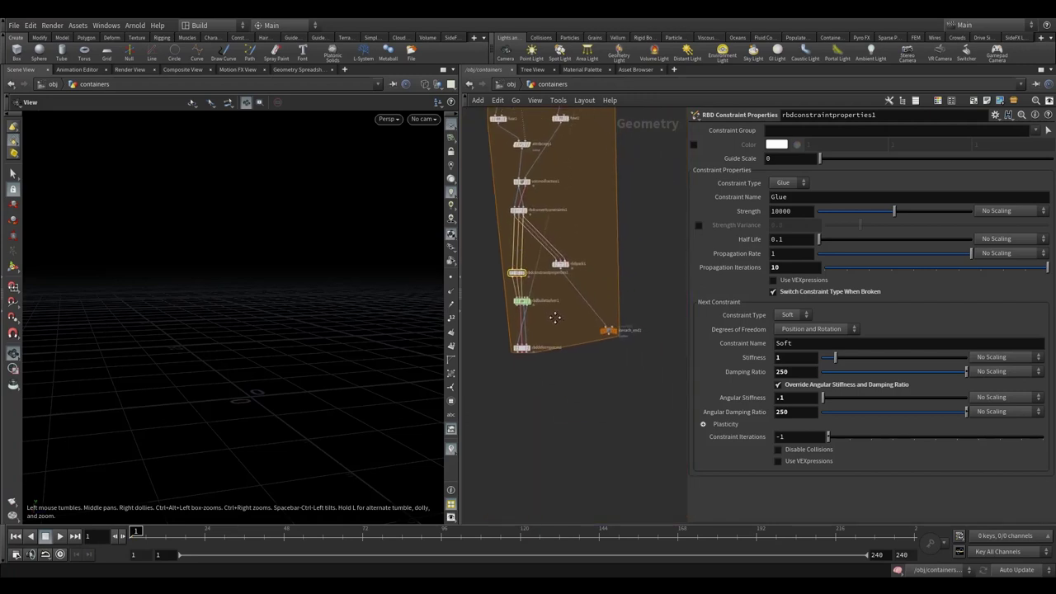
{"action": "scroll", "coordinate": [603, 297], "scroll_direction": "up", "scroll_amount": 5}
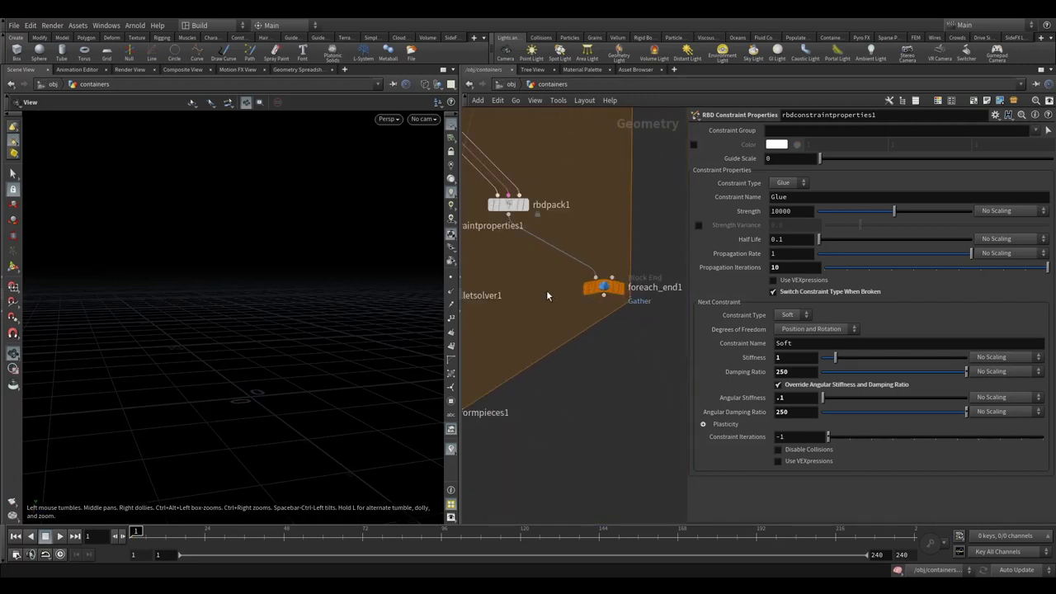
{"action": "key", "text": "Tab"}
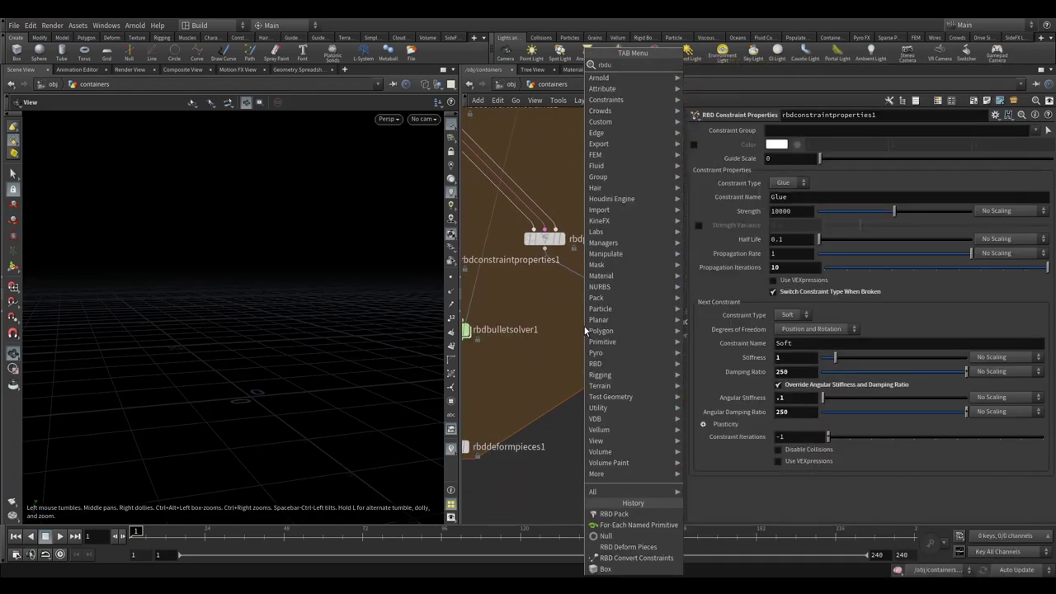
Step: Add an RBD Unpack node and connect both its outputs into rbdconstraintproperties1
{"action": "left_click", "coordinate": [714, 66]}
{"action": "left_click", "coordinate": [590, 373]}
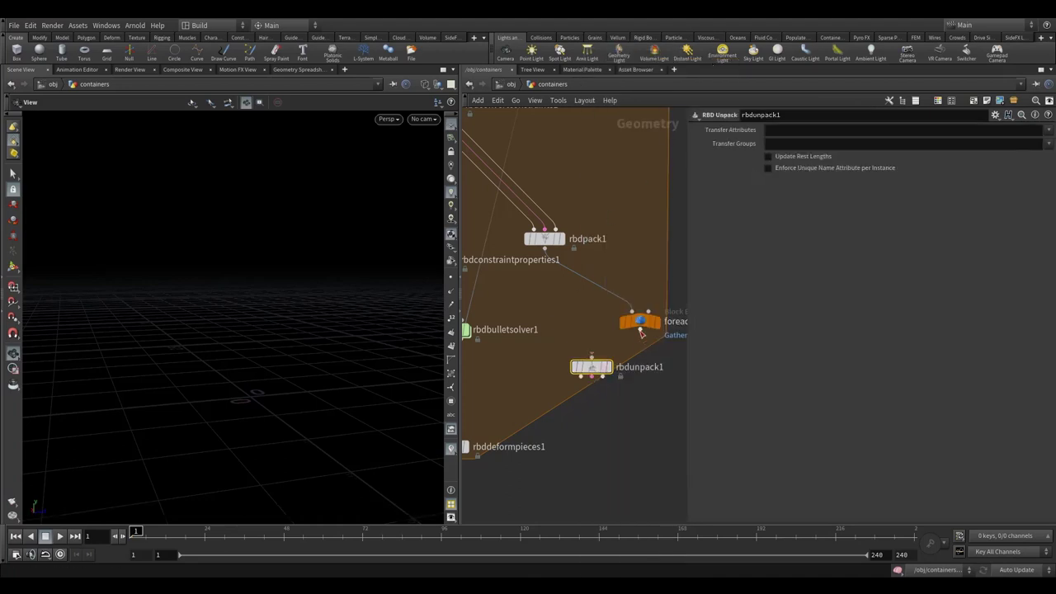
{"action": "scroll", "coordinate": [594, 382], "scroll_direction": "down", "scroll_amount": 5}
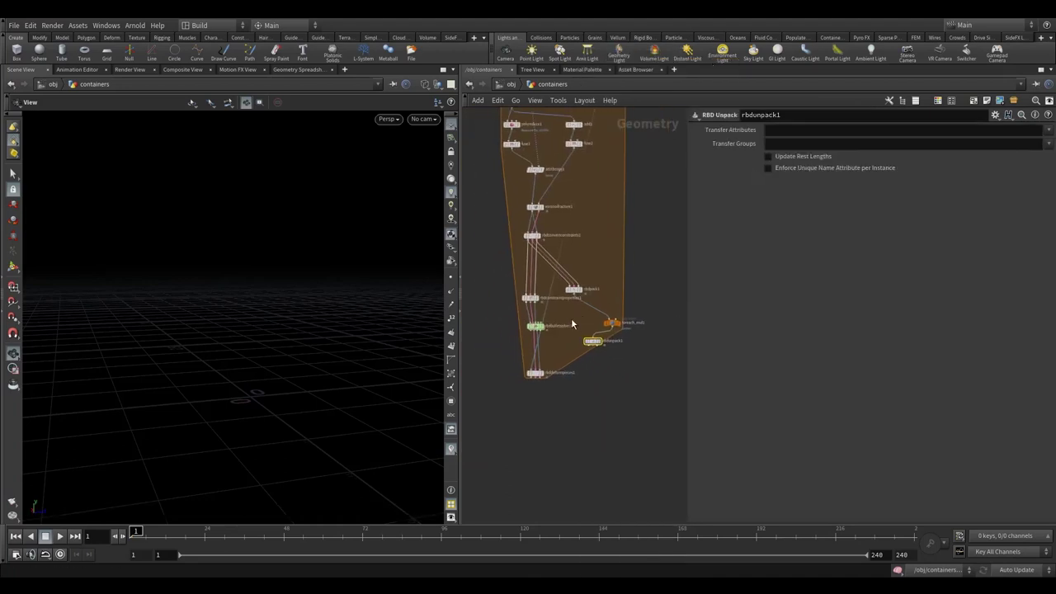
{"action": "scroll", "coordinate": [538, 241], "scroll_direction": "up", "scroll_amount": 5}
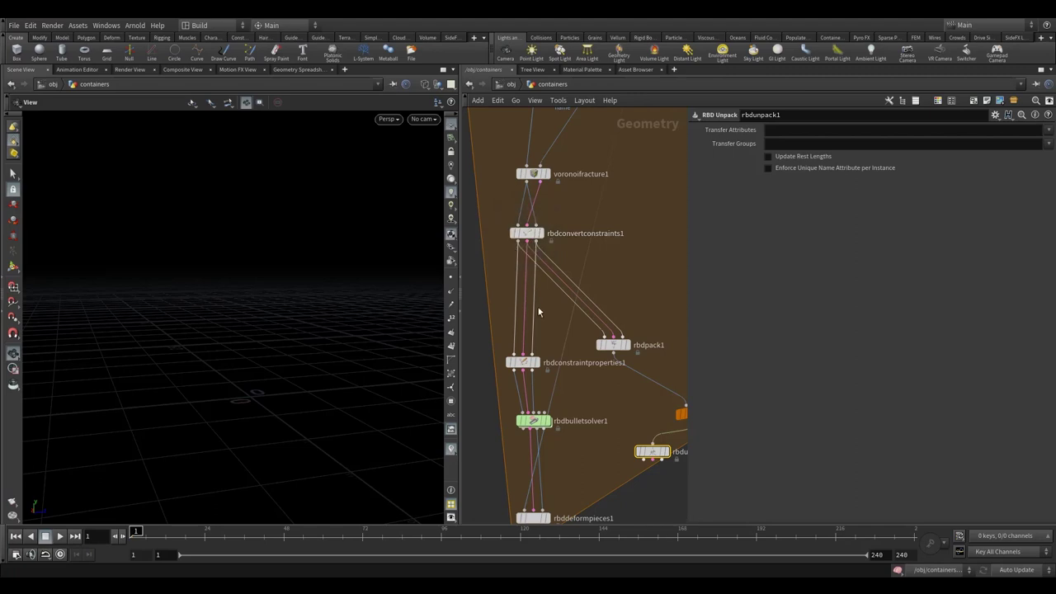
{"action": "left_click_drag", "start_coordinate": [661, 464], "coordinate": [532, 355]}
{"action": "left_click_drag", "start_coordinate": [646, 466], "coordinate": [528, 357]}
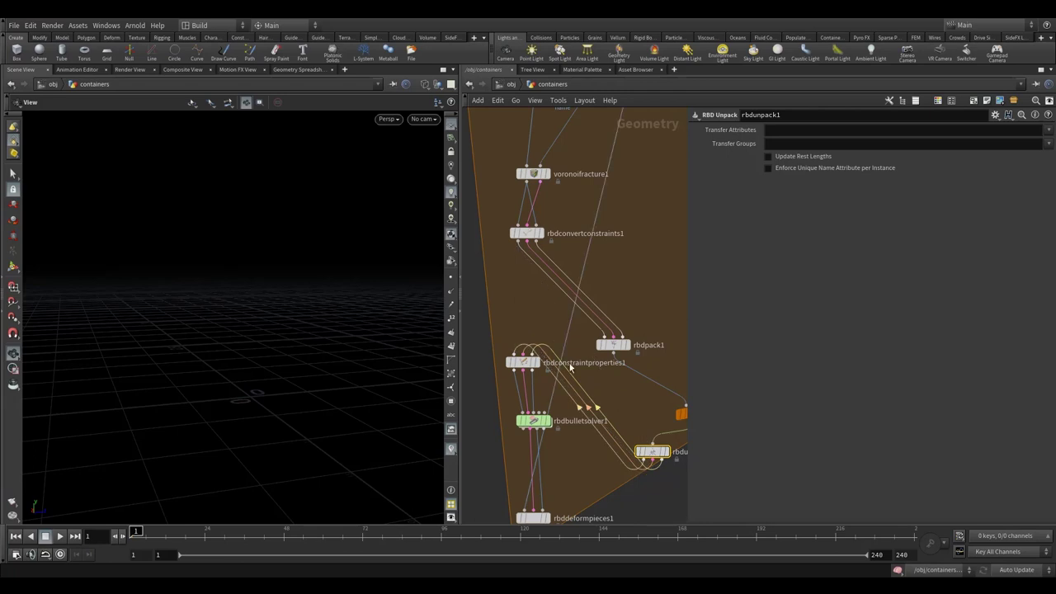
Step: Move foreach_end1 and rbdpack1 up beside rbdconvertconstraints1, cutting the old wires
{"action": "middle_click_drag", "start_coordinate": [616, 381], "coordinate": [566, 299]}
{"action": "scroll", "coordinate": [567, 299], "scroll_direction": "down", "scroll_amount": 2}
{"action": "scroll", "coordinate": [566, 298], "scroll_direction": "down", "scroll_amount": 1}
{"action": "left_click_drag", "start_coordinate": [608, 307], "coordinate": [583, 213]}
{"action": "mouse_move", "coordinate": [522, 256]}
{"action": "left_mouse_down"}
{"action": "mouse_move", "coordinate": [587, 247]}
{"action": "mouse_move", "coordinate": [577, 216]}
{"action": "mouse_move", "coordinate": [561, 274]}
{"action": "mouse_move", "coordinate": [530, 260]}
{"action": "left_mouse_up"}
{"action": "left_click_drag", "start_coordinate": [542, 220], "coordinate": [513, 241]}
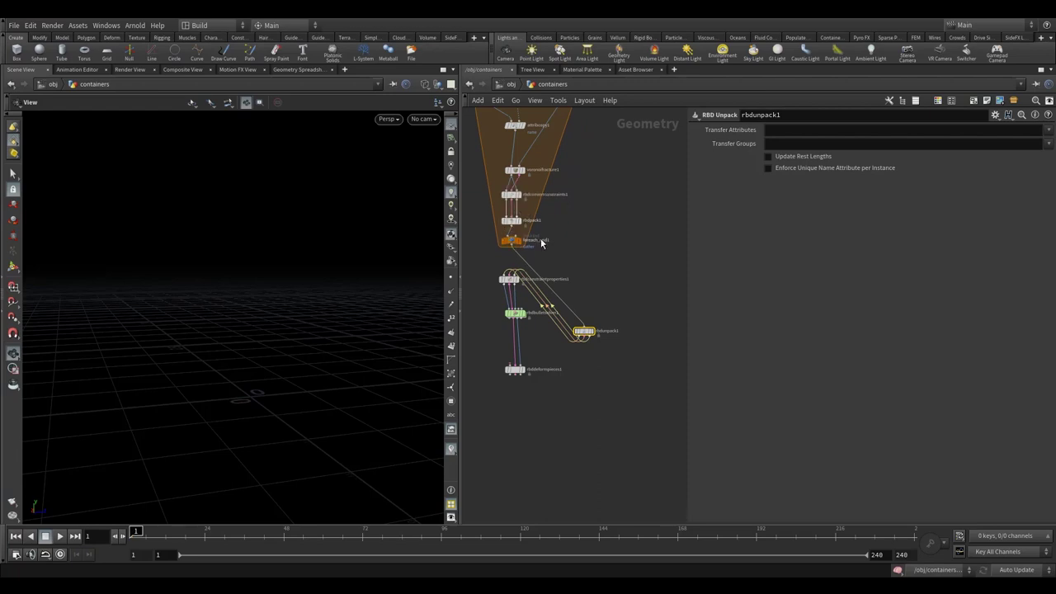
Step: Shift the three simulation nodes down and place rbdunpack1 below foreach_end1
{"action": "scroll", "coordinate": [539, 239], "scroll_direction": "down", "scroll_amount": 1}
{"action": "left_click_drag", "start_coordinate": [485, 260], "coordinate": [532, 363]}
{"action": "left_click_drag", "start_coordinate": [514, 275], "coordinate": [517, 335]}
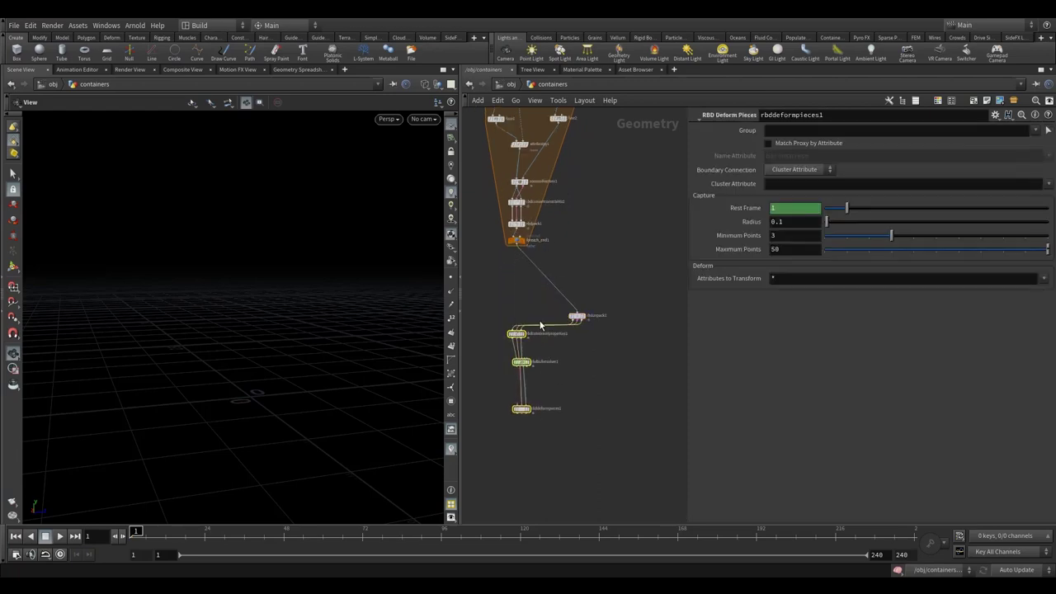
{"action": "left_click_drag", "start_coordinate": [575, 313], "coordinate": [516, 273]}
{"action": "middle_click_drag", "start_coordinate": [513, 273], "coordinate": [533, 435]}
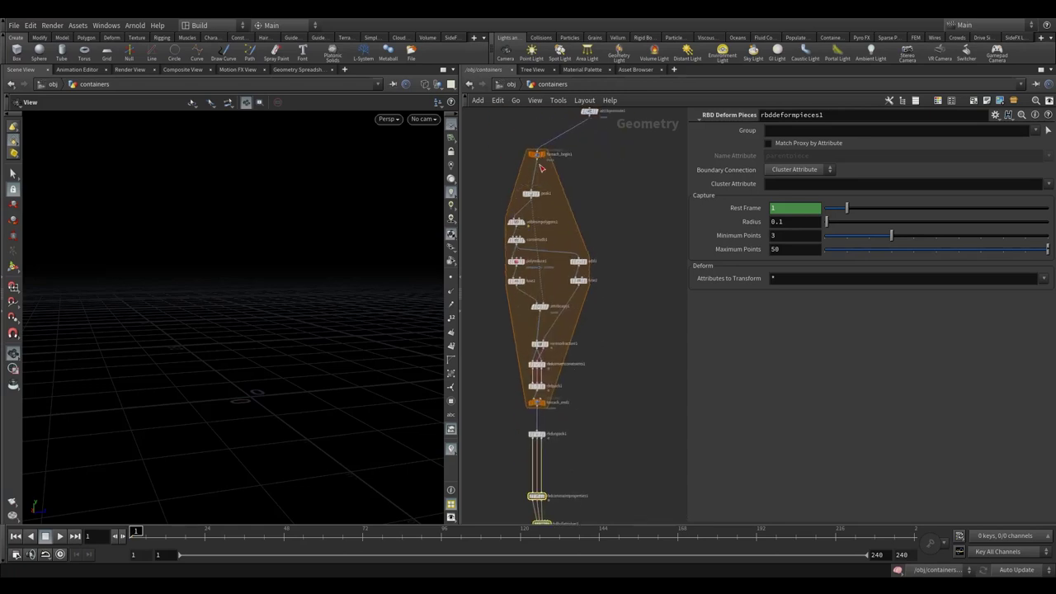
Step: Check foreach_end1, then show attribpromote1 promoting name from Point to Primitive by Average
{"action": "scroll", "coordinate": [523, 388], "scroll_direction": "up", "scroll_amount": 4}
{"action": "left_click", "coordinate": [553, 421]}
{"action": "key", "text": "h"}
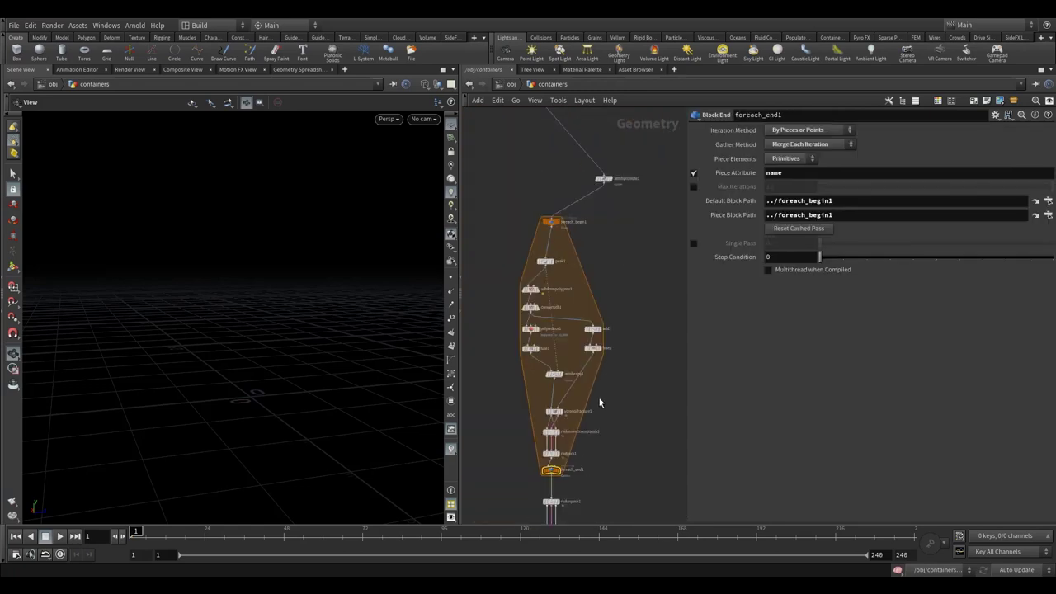
{"action": "left_click", "coordinate": [607, 160]}
{"action": "left_click_drag", "start_coordinate": [387, 237], "coordinate": [295, 299]}
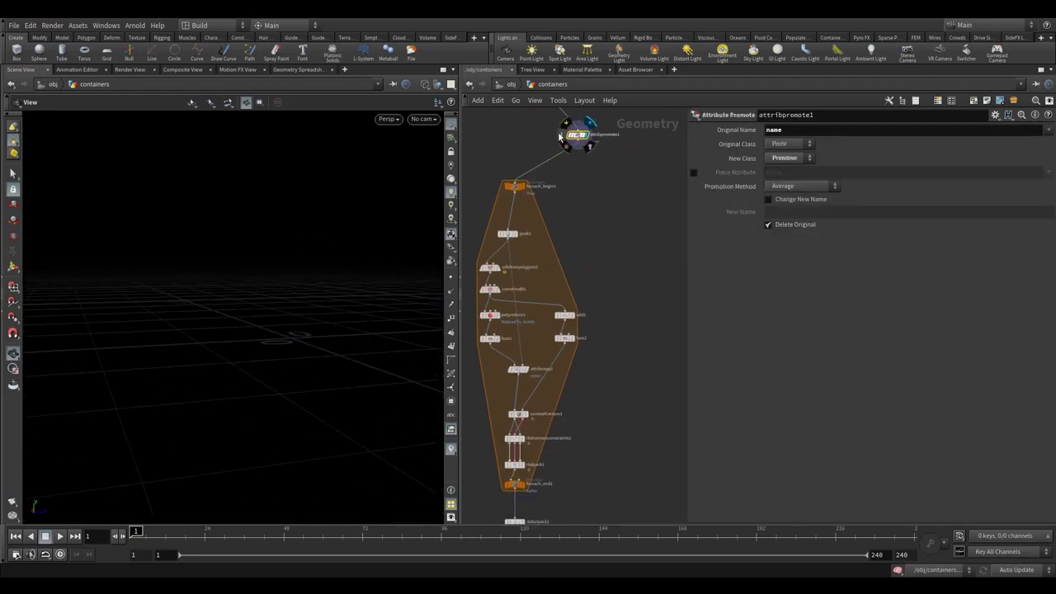
{"action": "key", "text": "f"}
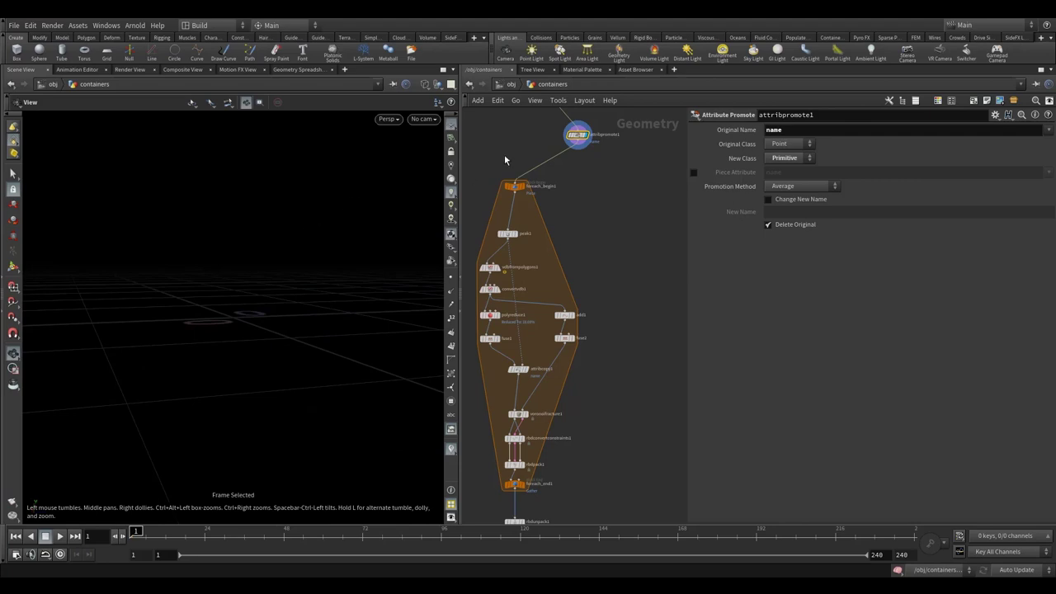
{"action": "key", "text": "h"}
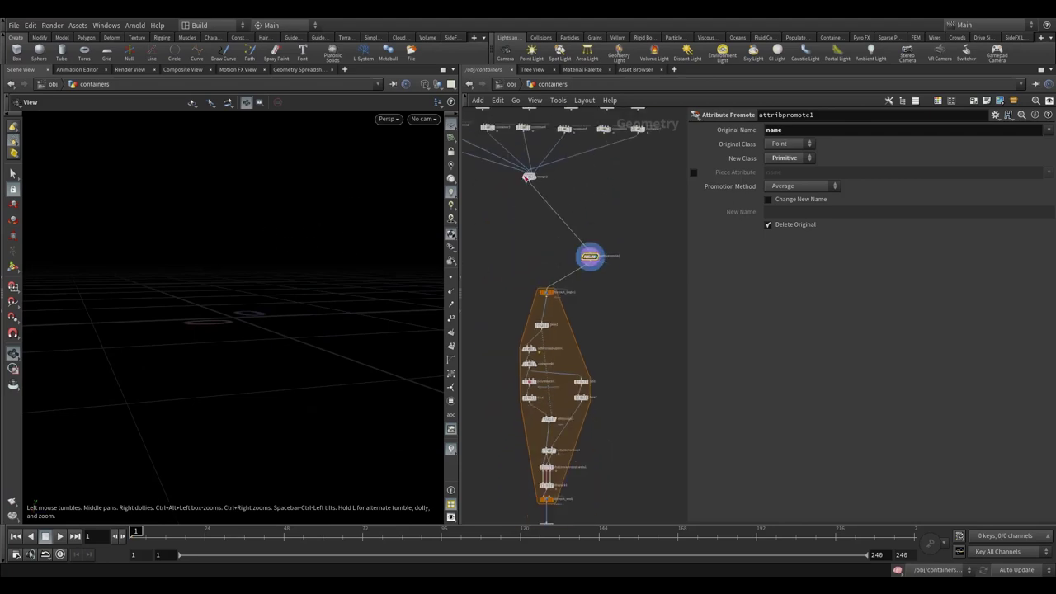
{"action": "middle_click_drag", "start_coordinate": [526, 174], "coordinate": [651, 297]}
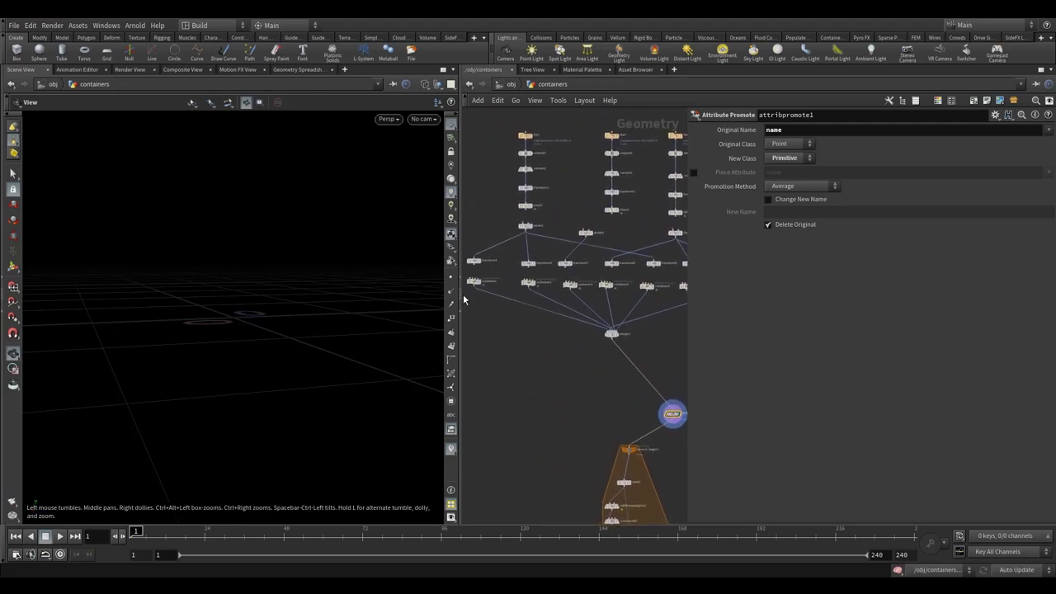
Step: Connect clean2 into divide2 and check transform6's offset
{"action": "left_click_drag", "start_coordinate": [461, 301], "coordinate": [246, 299]}
{"action": "scroll", "coordinate": [499, 196], "scroll_direction": "up", "scroll_amount": 6}
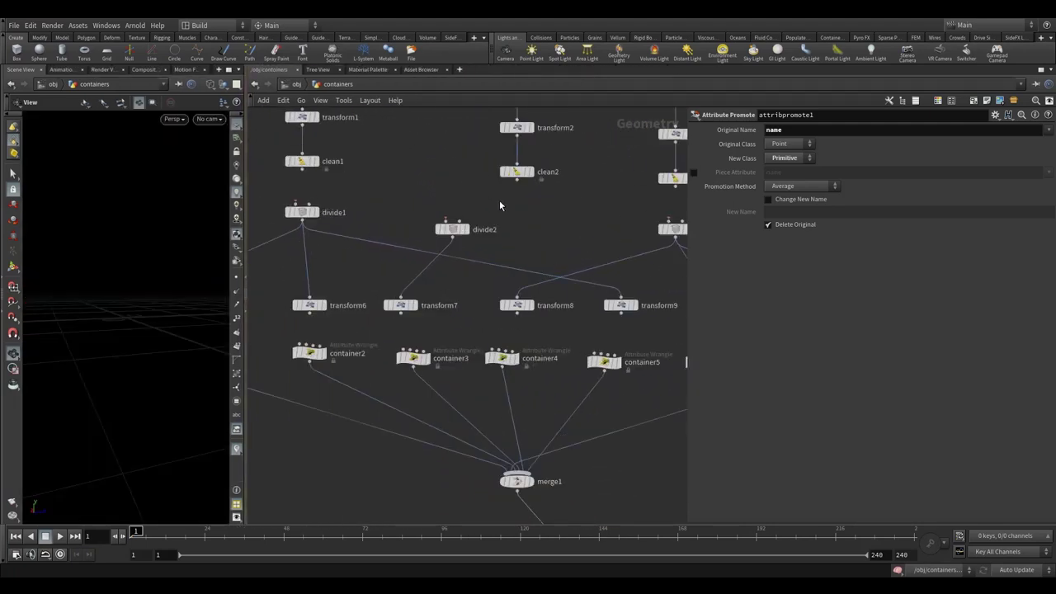
{"action": "left_click_drag", "start_coordinate": [517, 180], "coordinate": [446, 225]}
{"action": "left_click", "coordinate": [302, 205]}
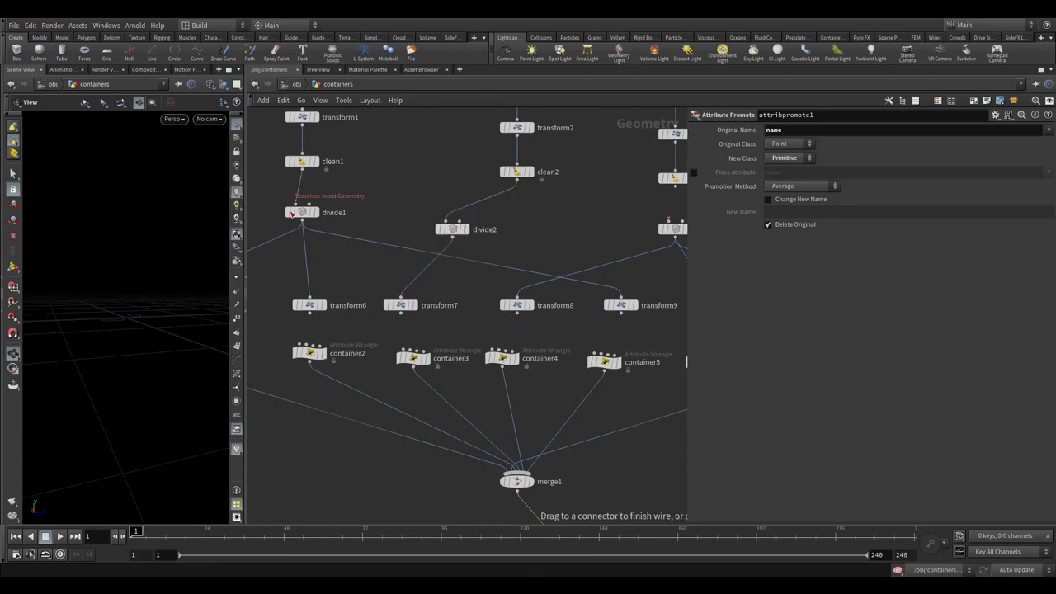
{"action": "middle_click_drag", "start_coordinate": [302, 211], "coordinate": [341, 183]}
{"action": "scroll", "coordinate": [330, 236], "scroll_direction": "down", "scroll_amount": 2}
{"action": "left_click", "coordinate": [404, 237]}
{"action": "left_click", "coordinate": [408, 221]}
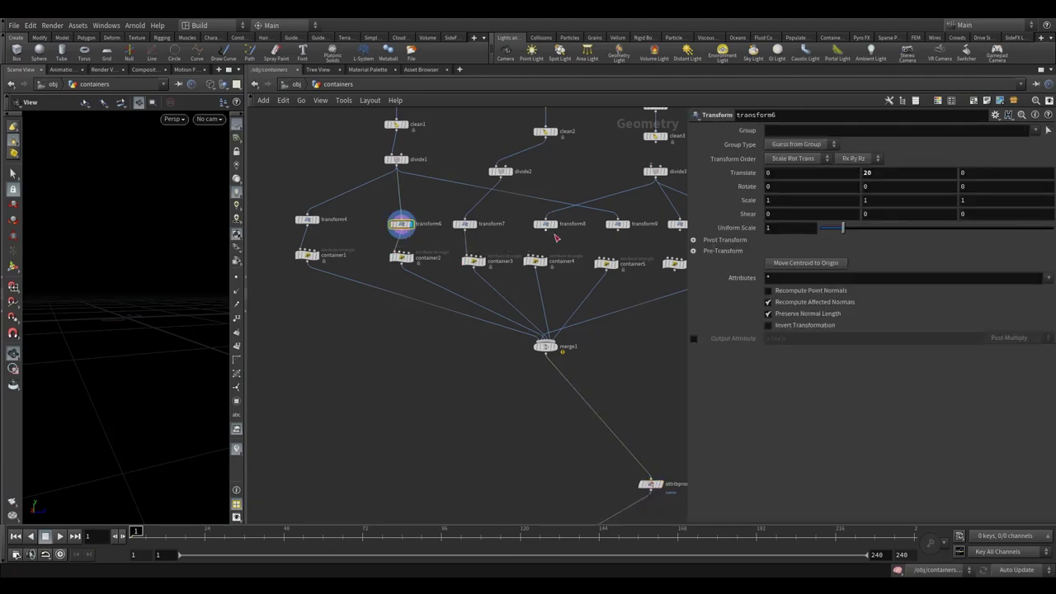
Step: Connect transform5 into container7 and reroute an existing container wire
{"action": "left_click", "coordinate": [624, 235]}
{"action": "left_click", "coordinate": [625, 176]}
{"action": "middle_click_drag", "start_coordinate": [625, 175], "coordinate": [467, 179]}
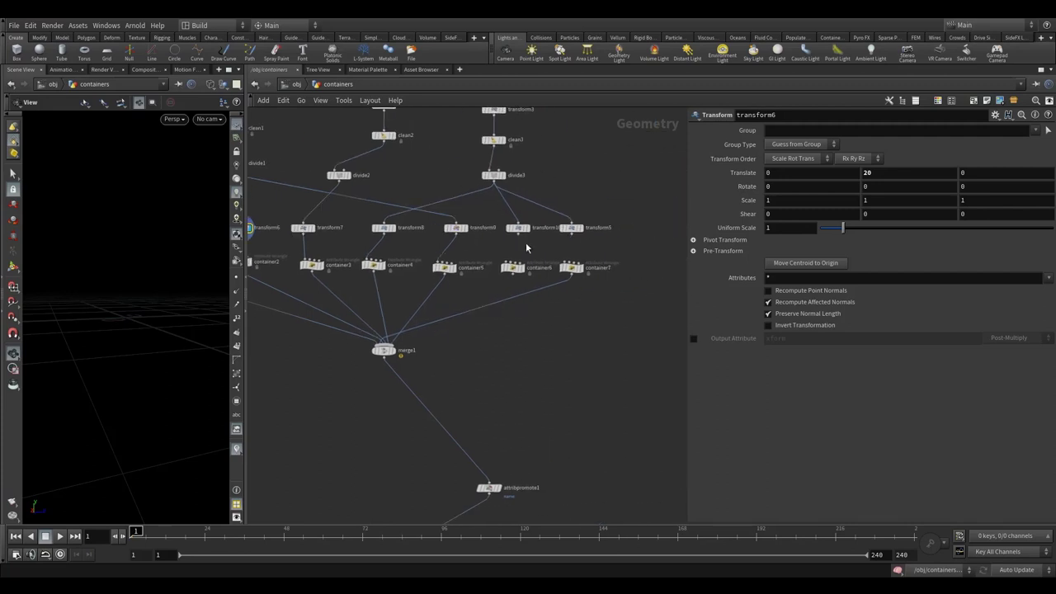
{"action": "left_click", "coordinate": [570, 234]}
{"action": "left_click", "coordinate": [570, 261]}
{"action": "left_click", "coordinate": [506, 280]}
{"action": "left_click", "coordinate": [406, 354]}
{"action": "scroll", "coordinate": [495, 310], "scroll_direction": "down", "scroll_amount": 5}
{"action": "middle_click_drag", "start_coordinate": [499, 315], "coordinate": [510, 307]}
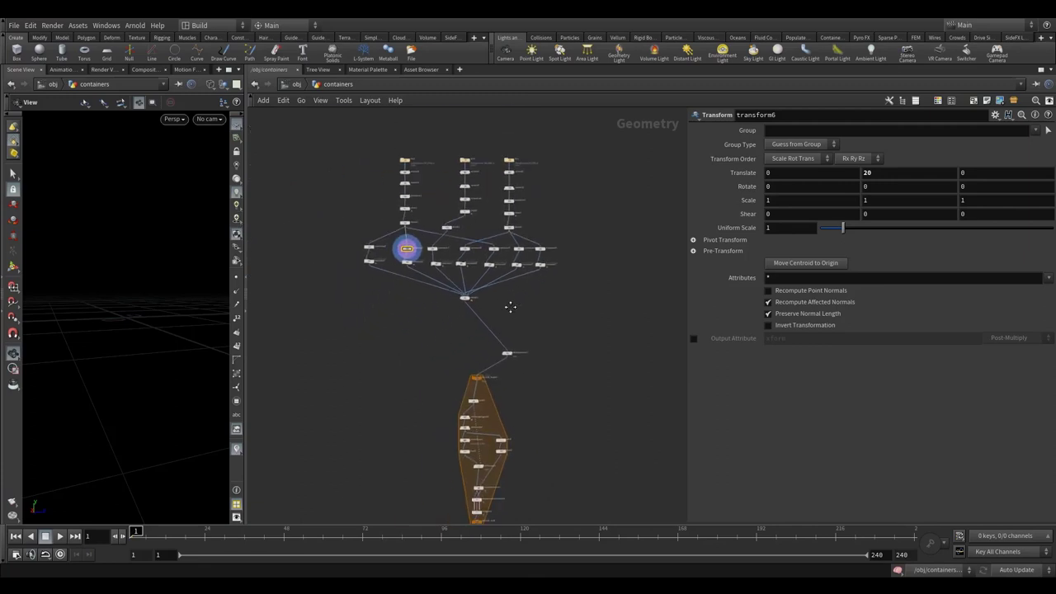
{"action": "scroll", "coordinate": [511, 307], "scroll_direction": "up", "scroll_amount": 3}
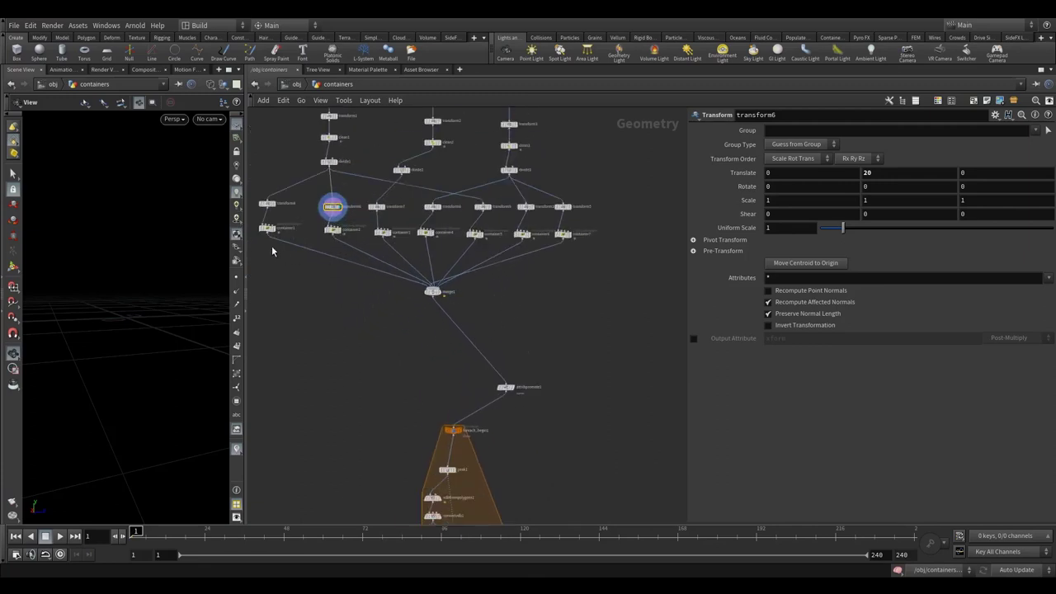
Step: Display merge1 with containers 1-7 and orbit to an upright container view
{"action": "mouse_move", "coordinate": [446, 283]}
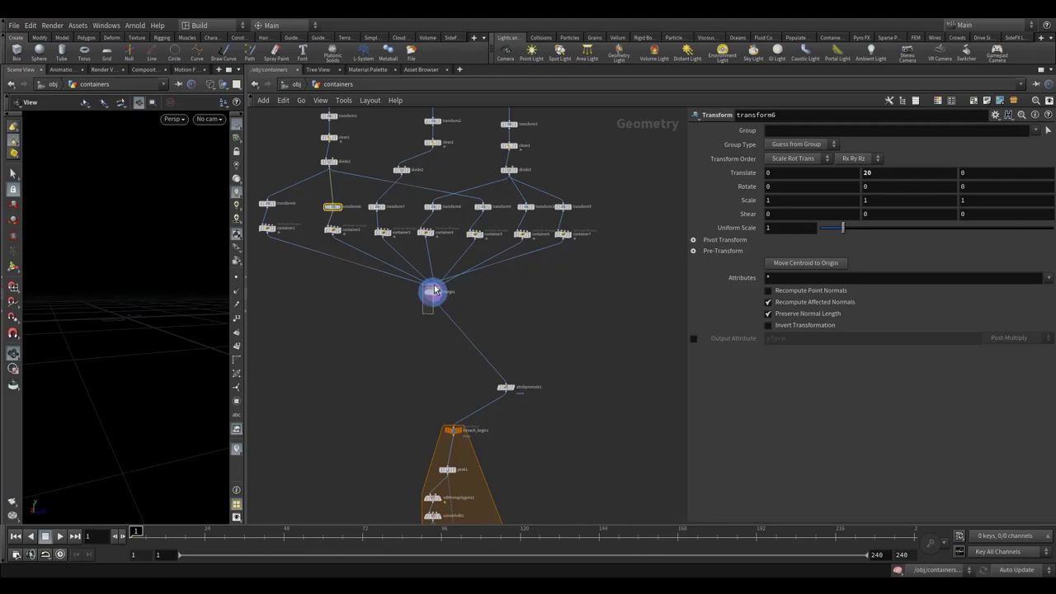
{"action": "left_click", "coordinate": [432, 290]}
{"action": "key", "text": "f"}
{"action": "middle_click_drag", "start_coordinate": [397, 416], "coordinate": [425, 360]}
{"action": "left_click", "coordinate": [12, 174]}
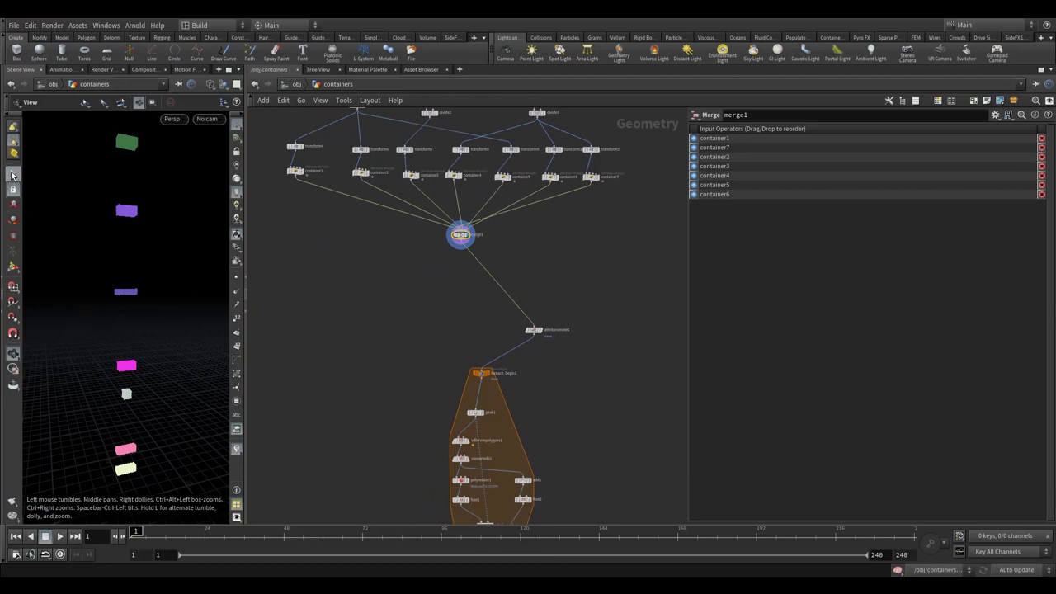
{"action": "key", "text": "Escape"}
{"action": "scroll", "coordinate": [149, 388], "scroll_direction": "up", "scroll_amount": 5}
{"action": "left_click_drag", "start_coordinate": [140, 371], "coordinate": [115, 396]}
{"action": "left_click_drag", "start_coordinate": [99, 349], "coordinate": [110, 337]}
Step: Select a container by Name Attribute from attribpromote1's output and create a Blast node
{"action": "key", "text": "s"}
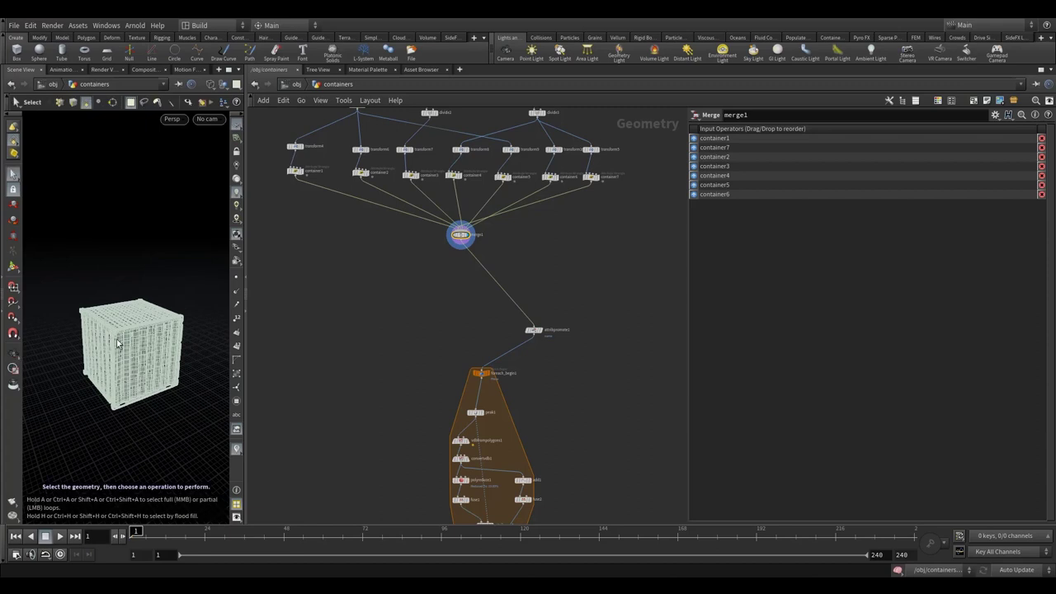
{"action": "key", "text": "9"}
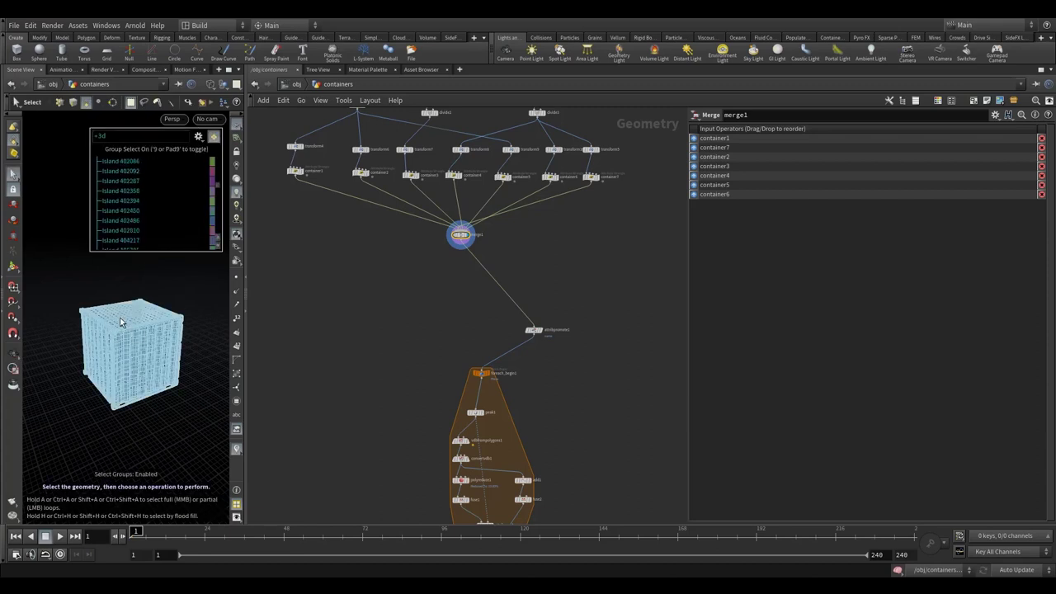
{"action": "left_click", "coordinate": [198, 137]}
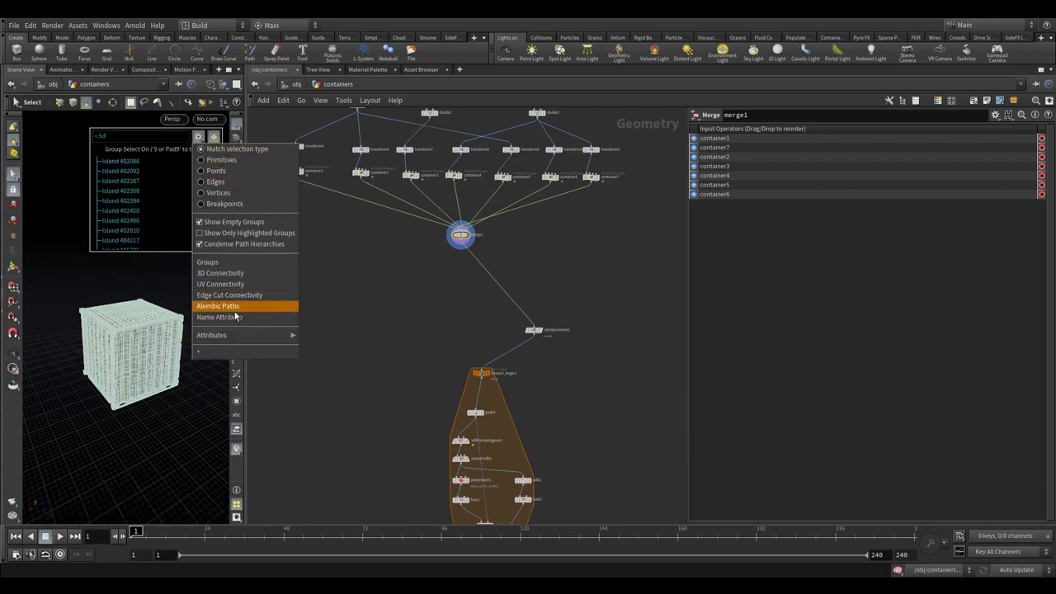
{"action": "left_click", "coordinate": [216, 317]}
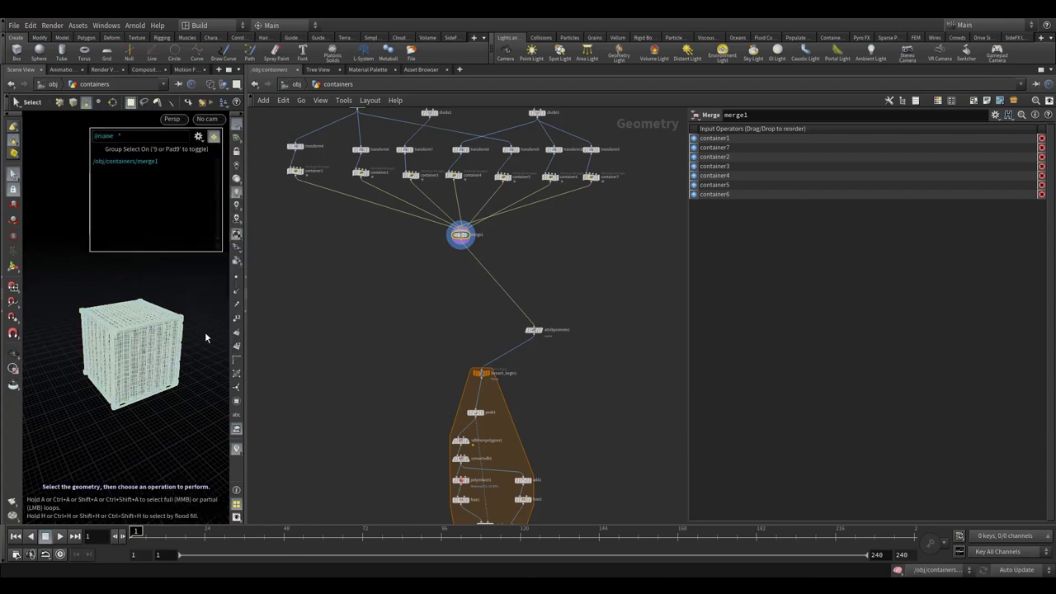
{"action": "left_click", "coordinate": [134, 350]}
{"action": "left_click", "coordinate": [123, 261]}
{"action": "left_click", "coordinate": [198, 136]}
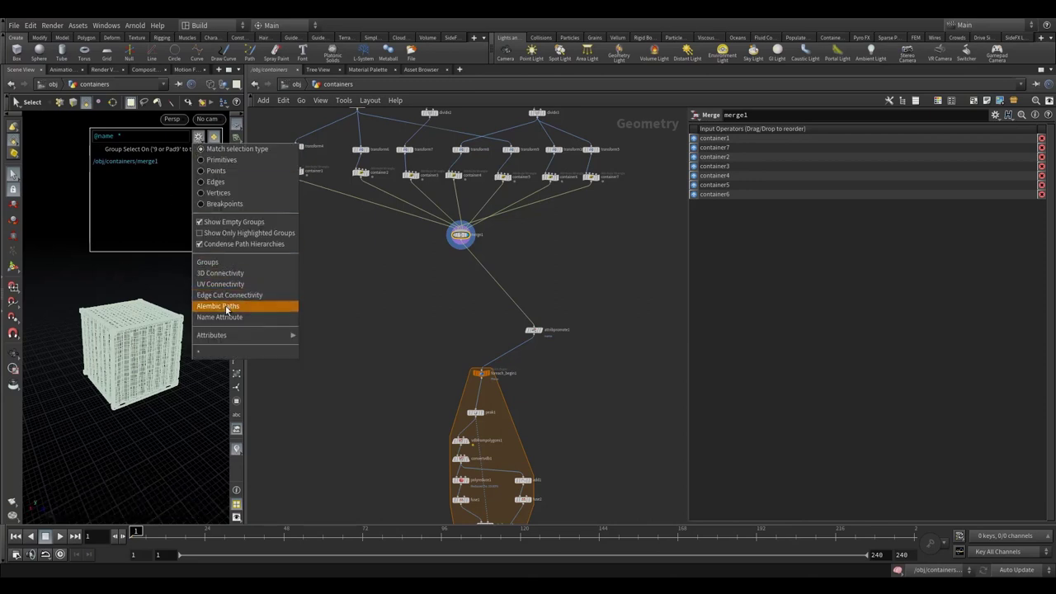
{"action": "left_click", "coordinate": [535, 331]}
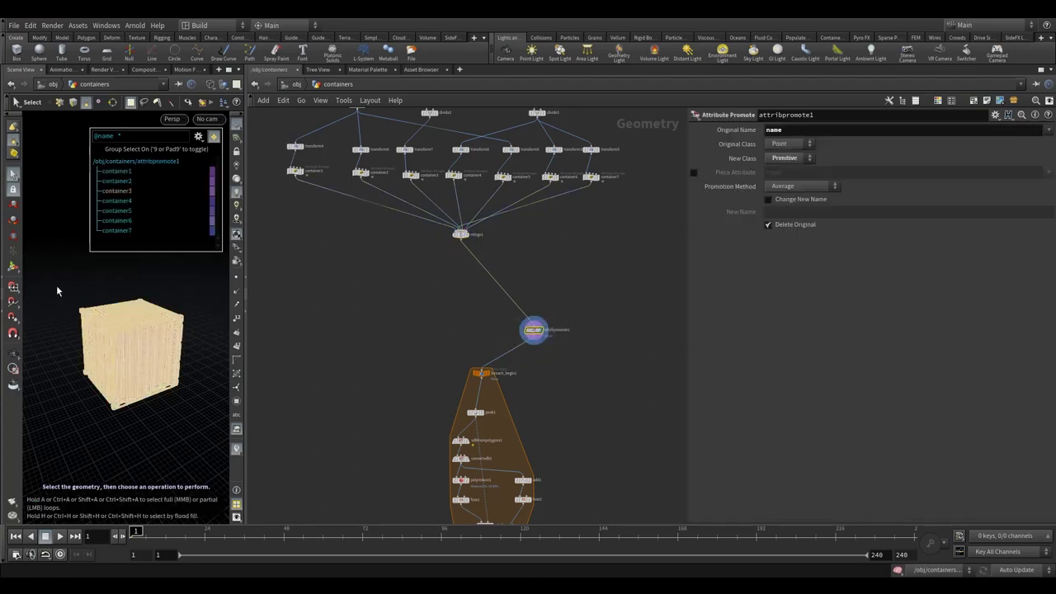
{"action": "key", "text": "Delete"}
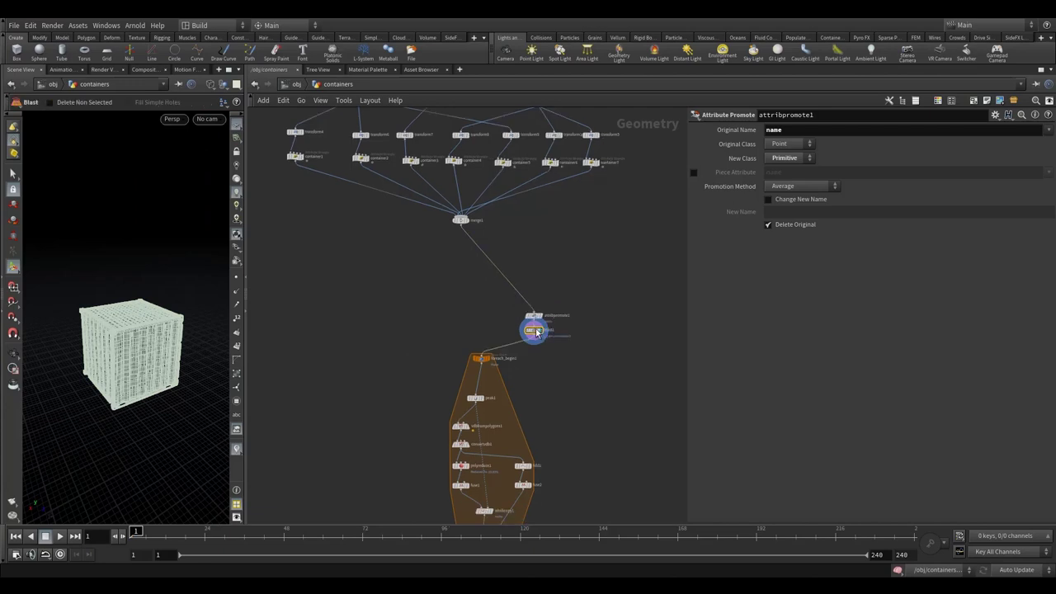
Step: Make blast1 keep only container3 and view it smooth shaded
{"action": "left_click", "coordinate": [793, 170]}
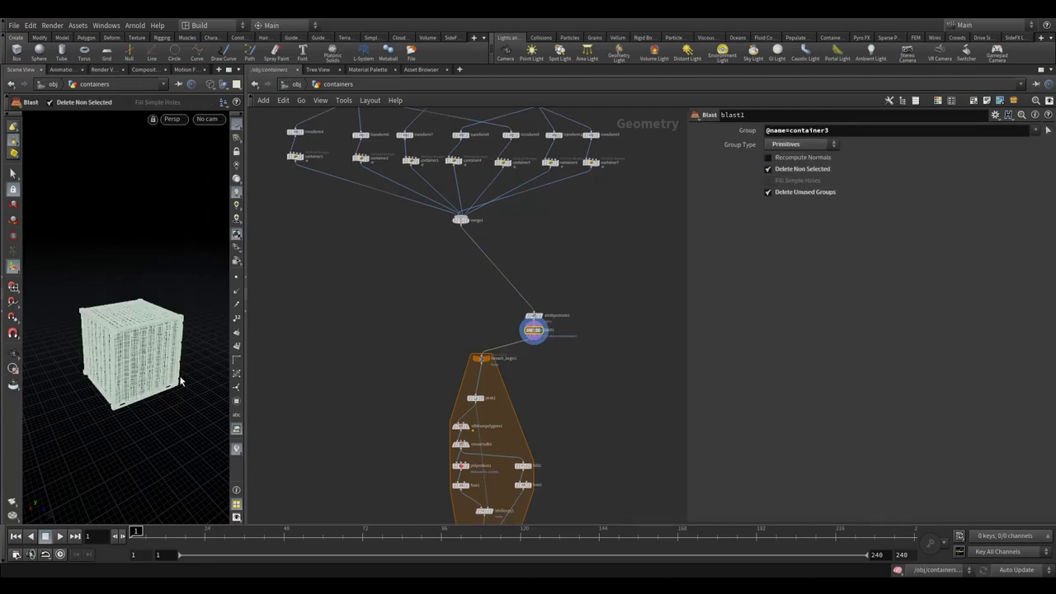
{"action": "left_click", "coordinate": [212, 85]}
{"action": "left_click", "coordinate": [211, 191]}
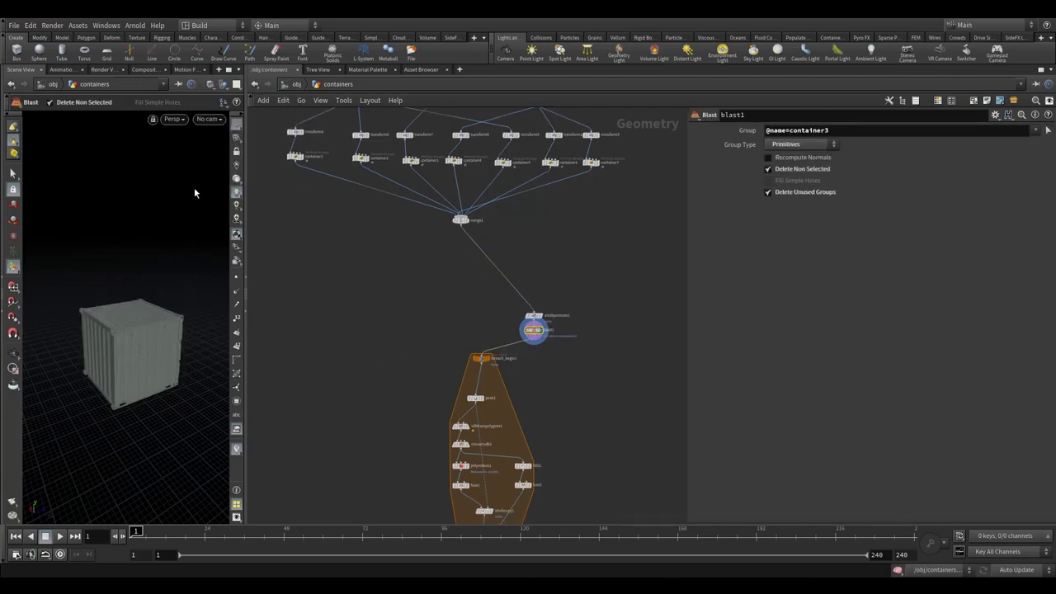
{"action": "left_click_drag", "start_coordinate": [169, 330], "coordinate": [145, 262]}
Step: Move attribpromote1 above blast1, check the loop nodes, and display convertvdb1
{"action": "left_click_drag", "start_coordinate": [534, 315], "coordinate": [466, 275]}
{"action": "left_click", "coordinate": [481, 358]}
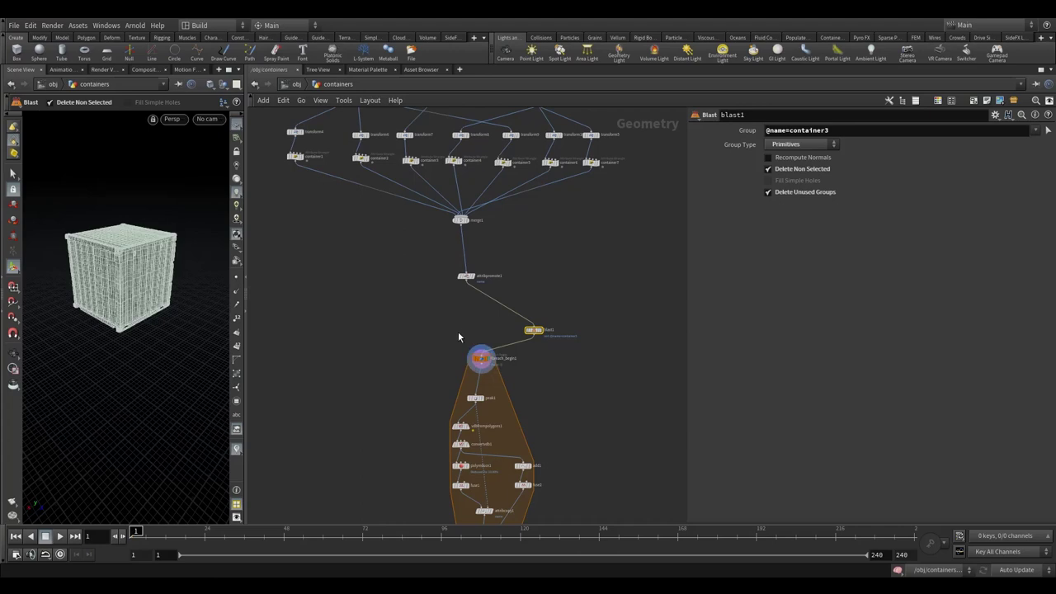
{"action": "middle_click_drag", "start_coordinate": [451, 371], "coordinate": [439, 304]}
{"action": "scroll", "coordinate": [465, 350], "scroll_direction": "up", "scroll_amount": 4}
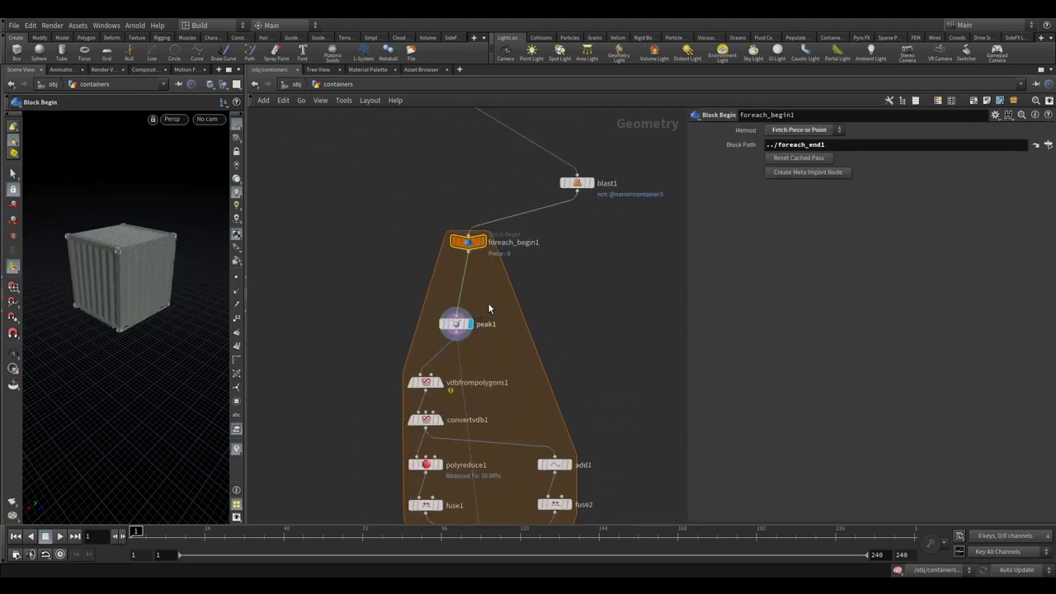
{"action": "left_click", "coordinate": [455, 323]}
{"action": "left_click", "coordinate": [426, 382]}
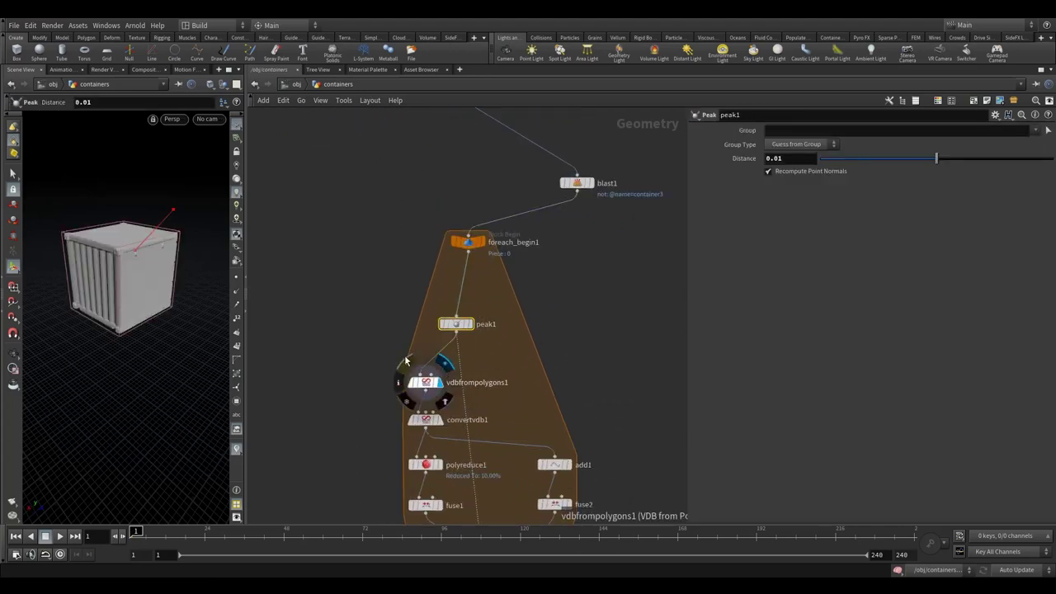
{"action": "left_click", "coordinate": [437, 420]}
{"action": "left_click", "coordinate": [423, 423]}
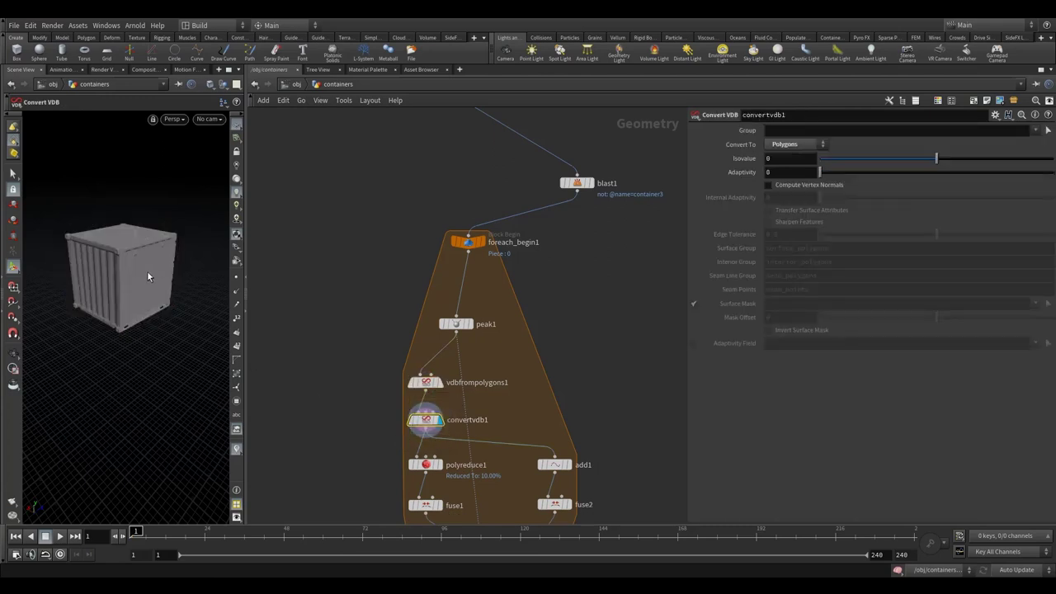
Step: Inspect the remeshed container's walls and edges up close, then home the view
{"action": "key", "text": "Escape"}
{"action": "right_click_drag", "start_coordinate": [155, 255], "coordinate": [214, 233]}
{"action": "left_click_drag", "start_coordinate": [215, 233], "coordinate": [176, 221]}
{"action": "left_click_drag", "start_coordinate": [162, 265], "coordinate": [81, 220]}
{"action": "key", "text": "space+h"}
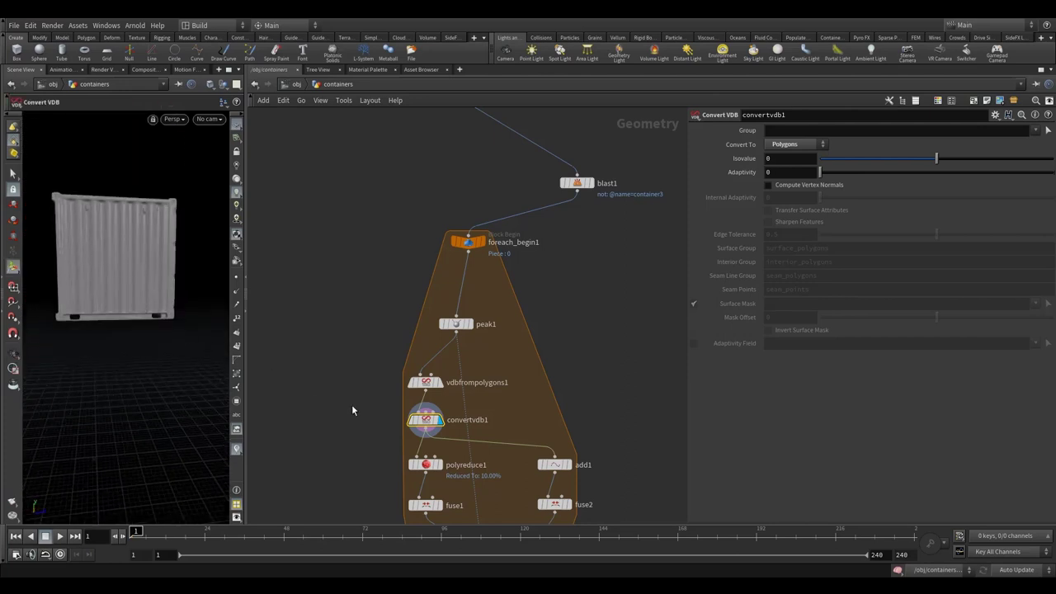
{"action": "middle_click_drag", "start_coordinate": [477, 494], "coordinate": [456, 343]}
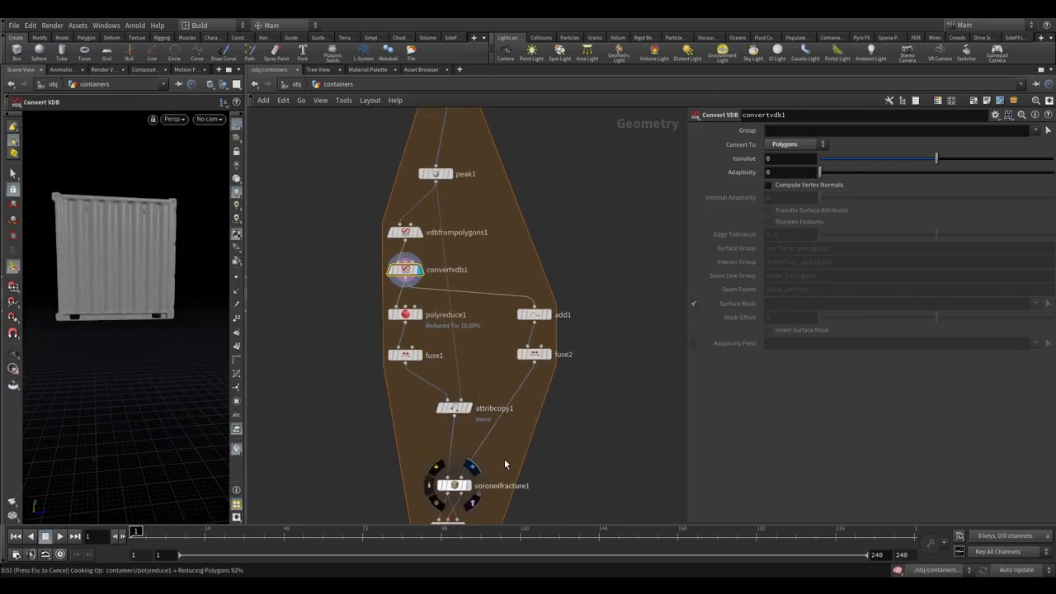
Step: Frame the whole Voronoi-fractured container in the viewport to inspect the pieces
{"action": "key", "text": "Escape"}
{"action": "scroll", "coordinate": [181, 231], "scroll_direction": "up", "scroll_amount": 10}
{"action": "scroll", "coordinate": [198, 240], "scroll_direction": "down", "scroll_amount": 10}
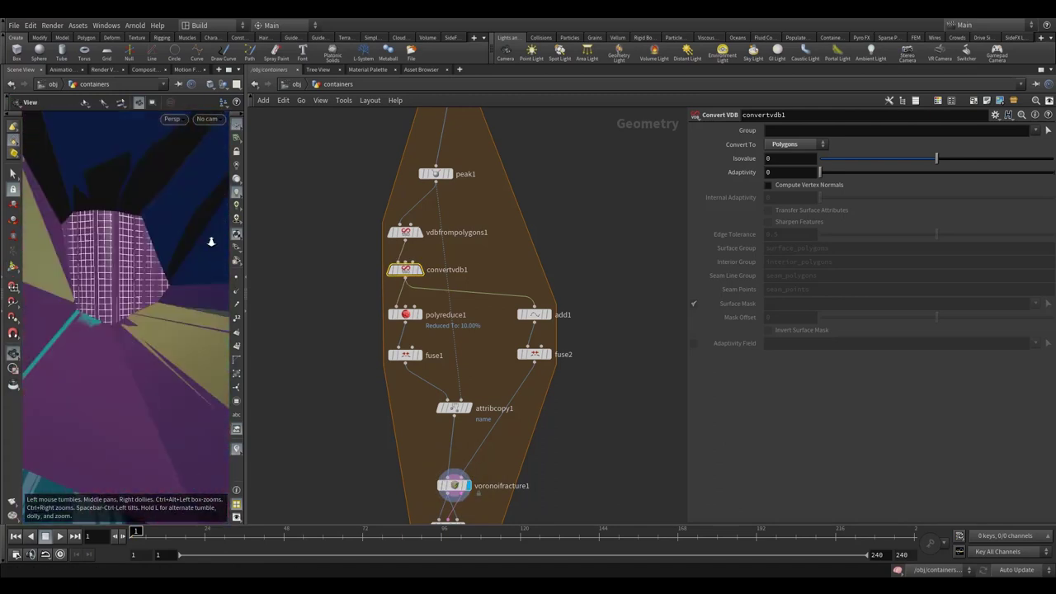
{"action": "key", "text": "h"}
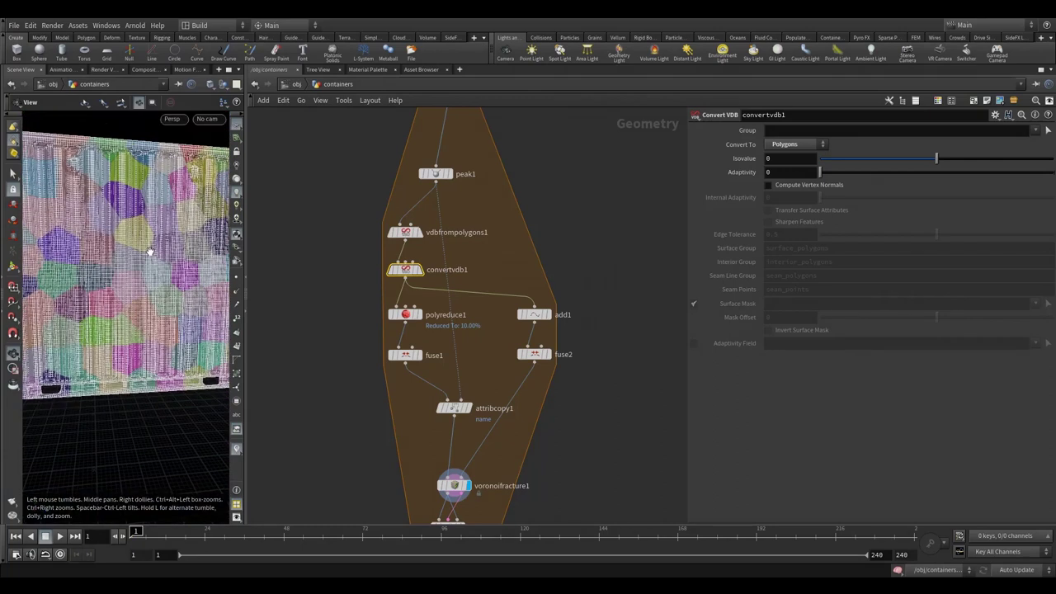
{"action": "key", "text": "Return"}
{"action": "scroll", "coordinate": [404, 444], "scroll_direction": "down", "scroll_amount": 3}
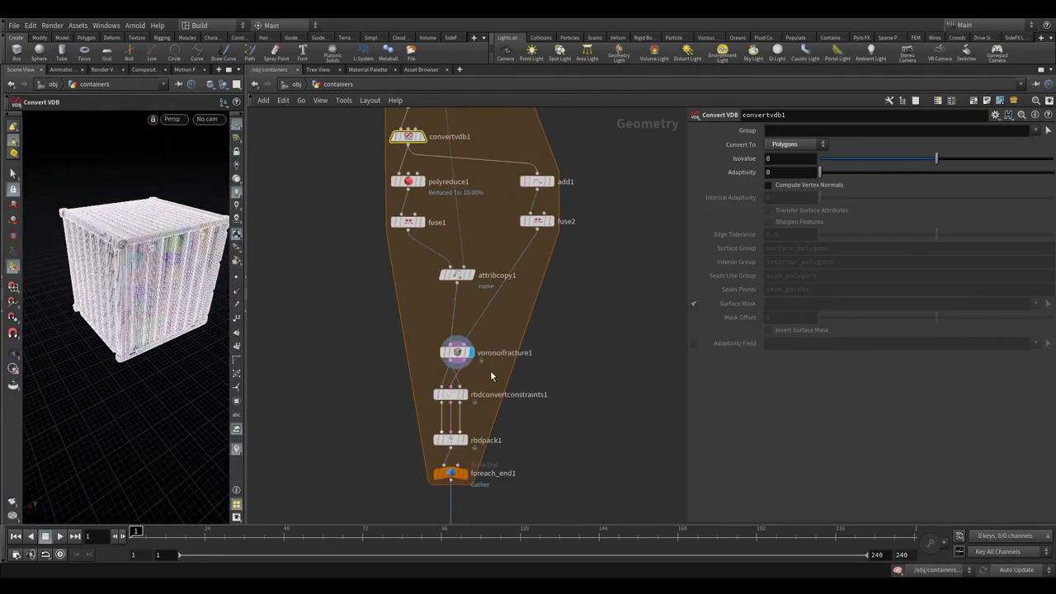
Step: Preview the fractured pieces with a temporary Exploded View node, then delete it
{"action": "key", "text": "Tab"}
{"action": "type", "text": "ex"}
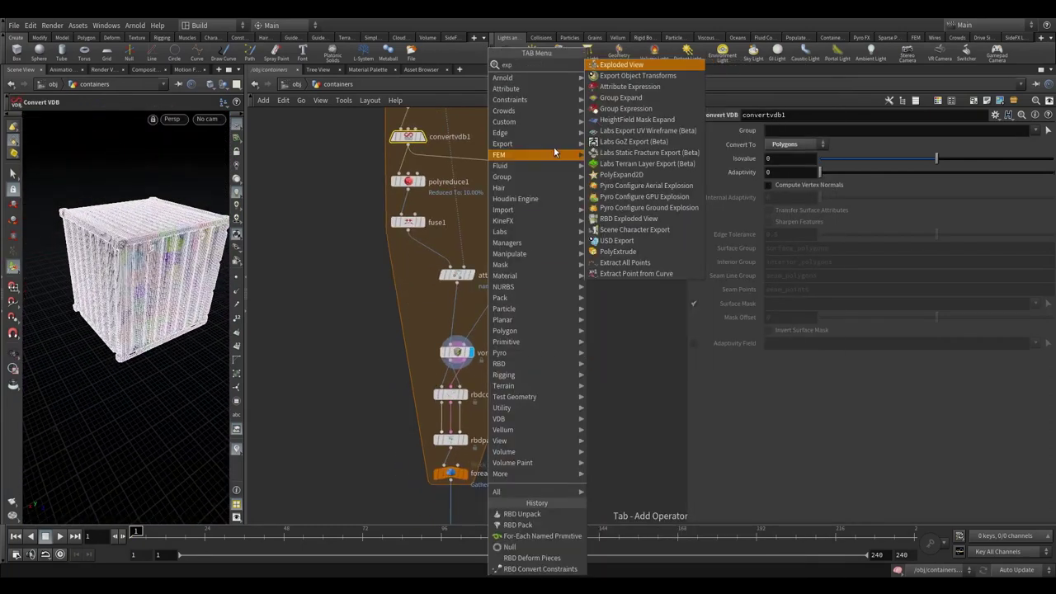
{"action": "left_click", "coordinate": [621, 65]}
{"action": "left_click", "coordinate": [341, 395]}
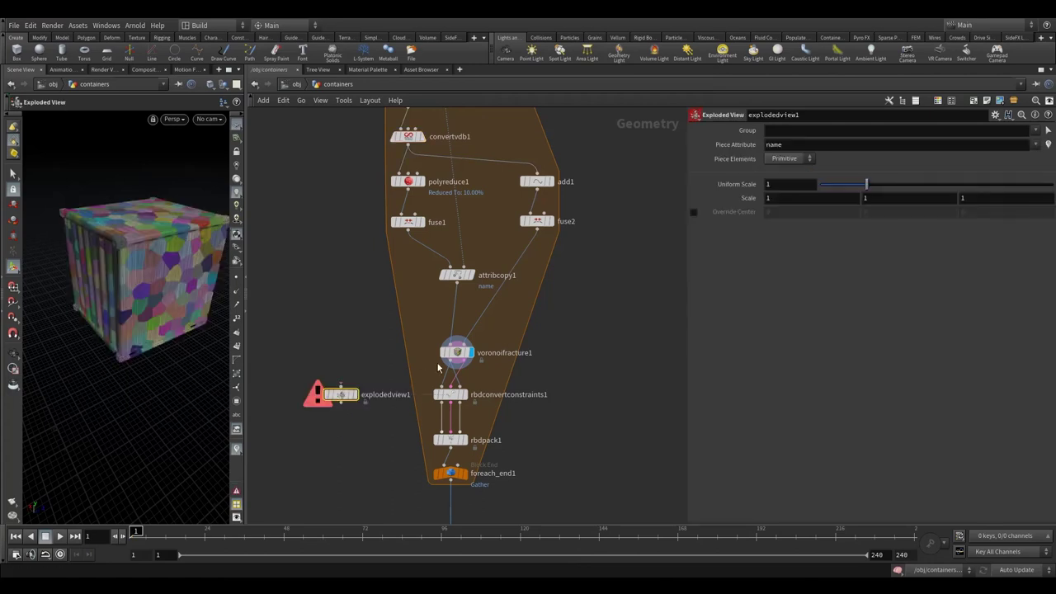
{"action": "left_click", "coordinate": [353, 395]}
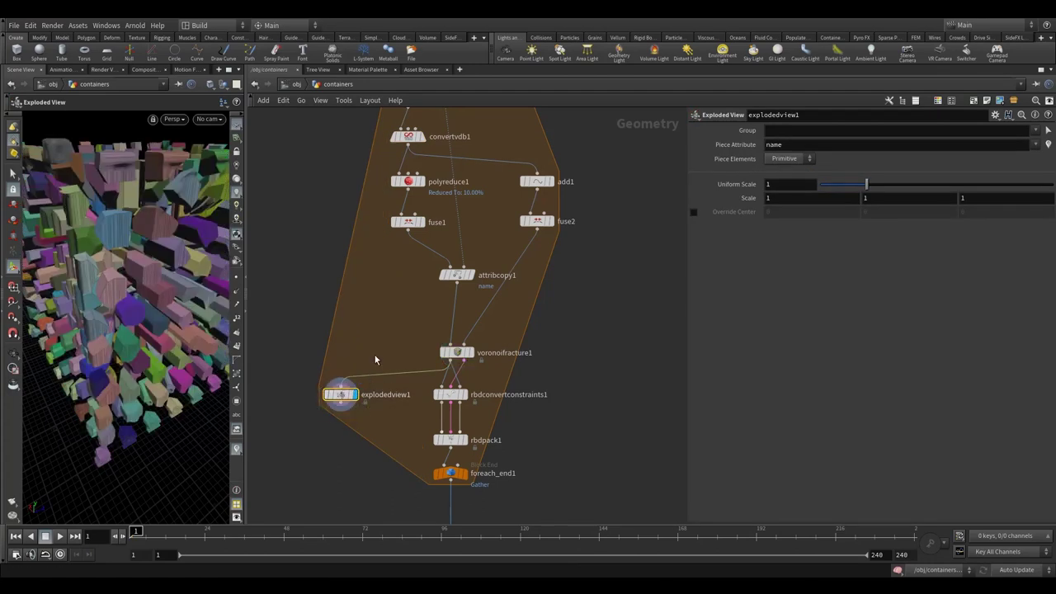
{"action": "key", "text": "Escape"}
{"action": "key", "text": "h"}
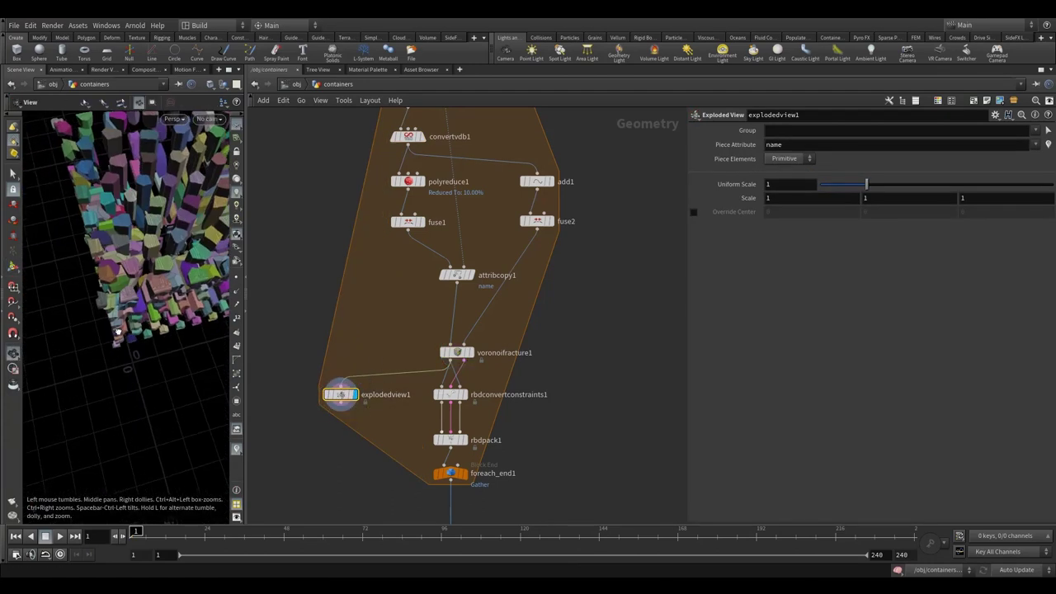
{"action": "key", "text": "Return"}
{"action": "key", "text": "Delete"}
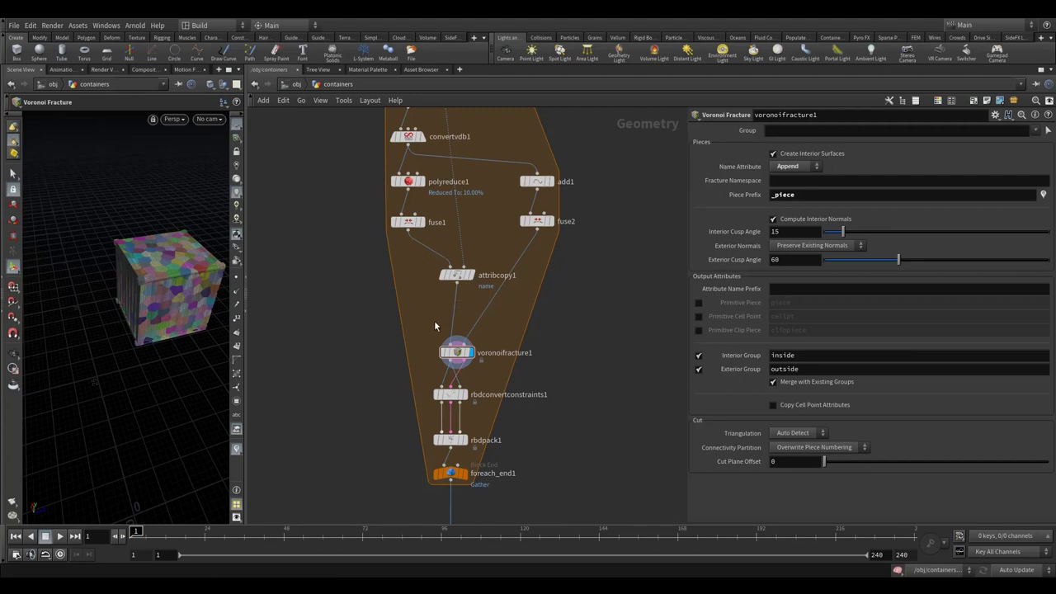
{"action": "key", "text": "Tab"}
Step: Insert a Split node between attribcopy1 and voronoifracture1 and set it as the display node
{"action": "type", "text": "sp"}
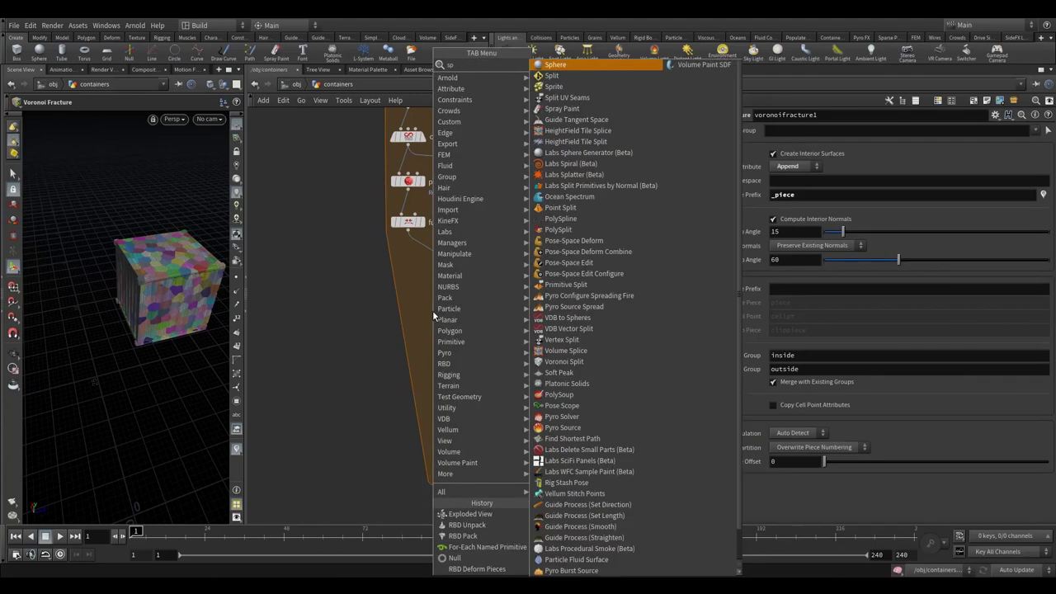
{"action": "type", "text": "li"}
{"action": "key", "text": "Return"}
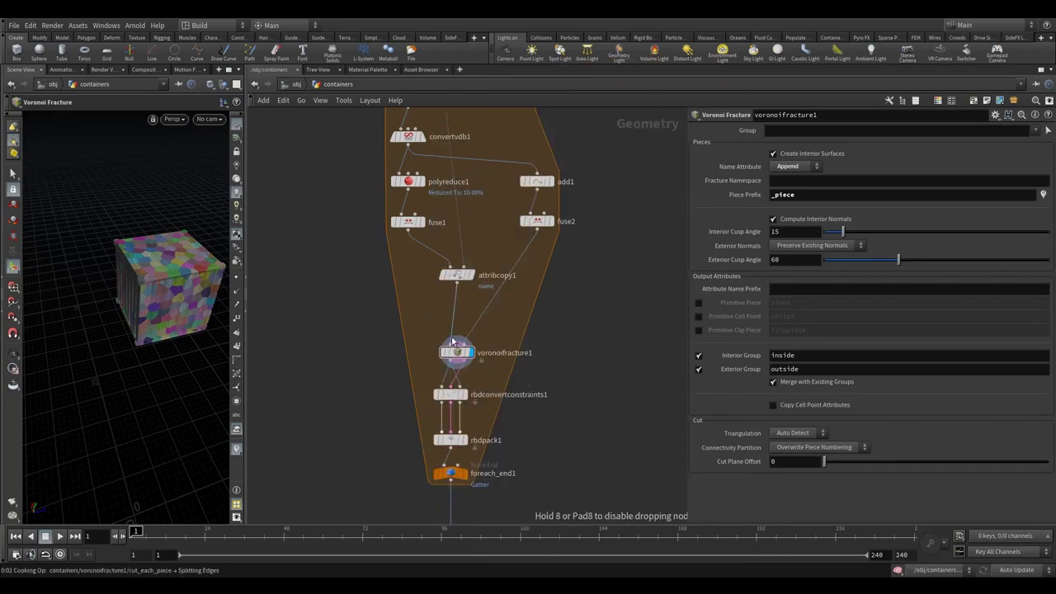
{"action": "left_click", "coordinate": [441, 312]}
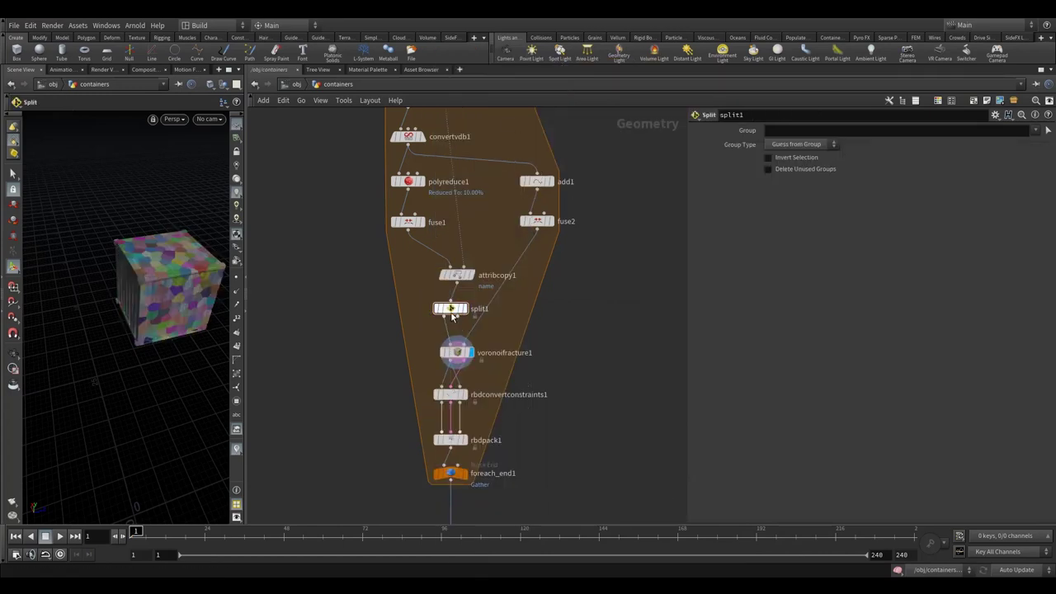
{"action": "left_click", "coordinate": [465, 309]}
{"action": "left_click_drag", "start_coordinate": [459, 275], "coordinate": [453, 271]}
Step: Select split1, focus its empty Group field, and pan toward the upstream container nodes
{"action": "left_click", "coordinate": [451, 308]}
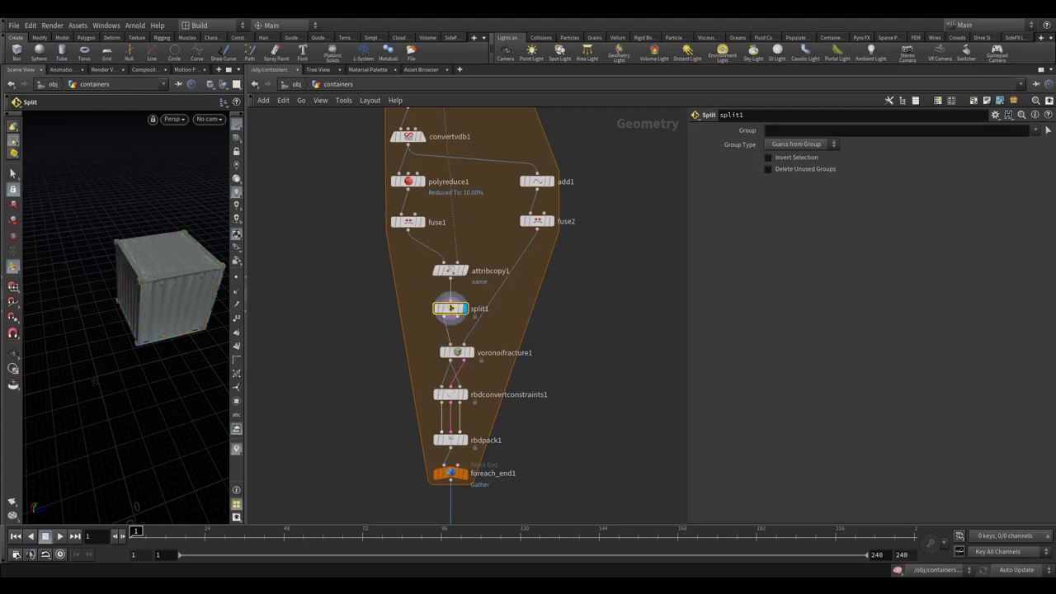
{"action": "left_click", "coordinate": [793, 129]}
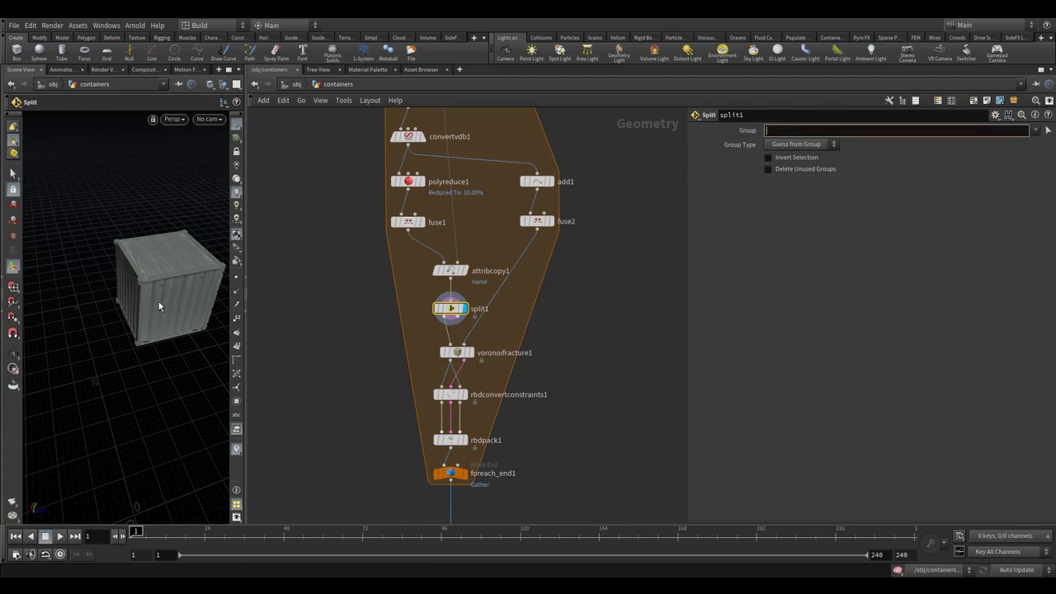
{"action": "middle_click_drag", "start_coordinate": [320, 228], "coordinate": [357, 411]}
{"action": "scroll", "coordinate": [372, 348], "scroll_direction": "down", "scroll_amount": 5}
{"action": "scroll", "coordinate": [372, 348], "scroll_direction": "up", "scroll_amount": 5}
Step: Check the container offsets on transform4, transform6 (Translate Y 20) and transform7 (Translate Y 40)
{"action": "left_click", "coordinate": [269, 312]}
{"action": "left_click", "coordinate": [264, 308]}
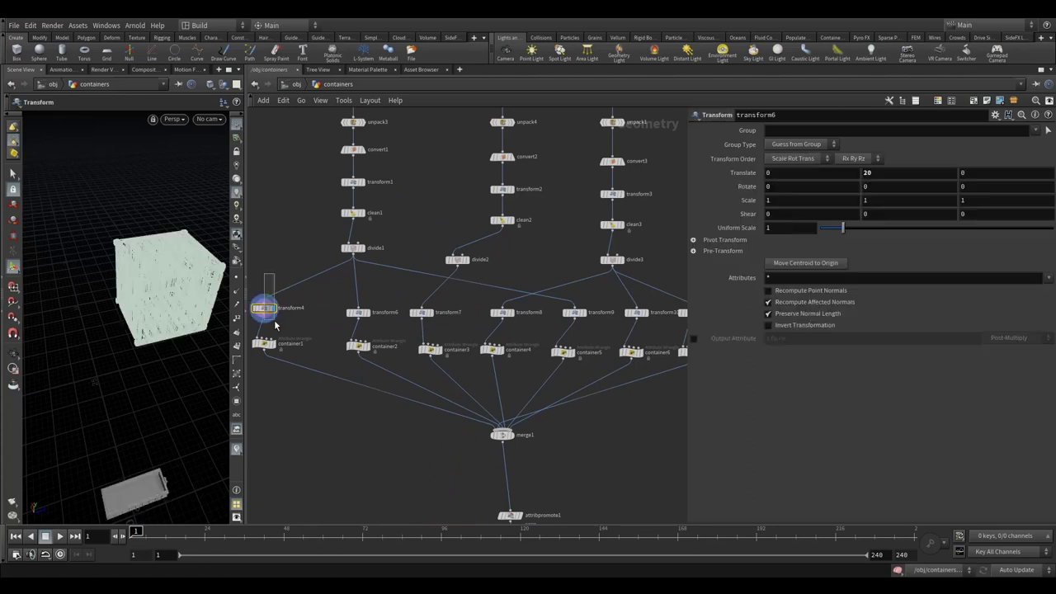
{"action": "left_click_drag", "start_coordinate": [154, 389], "coordinate": [127, 322]}
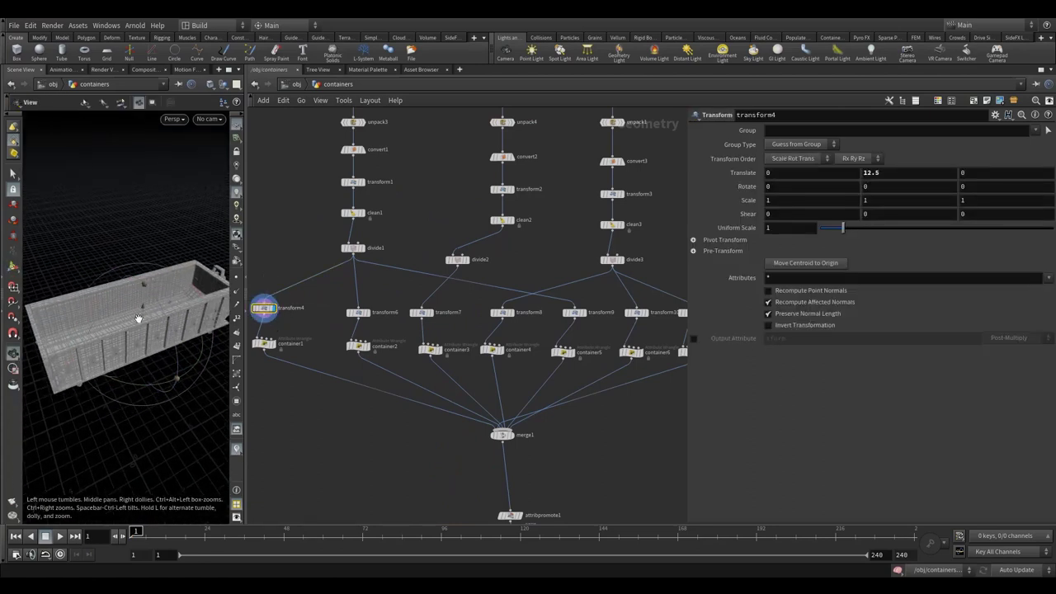
{"action": "left_click", "coordinate": [357, 312]}
{"action": "key", "text": "f"}
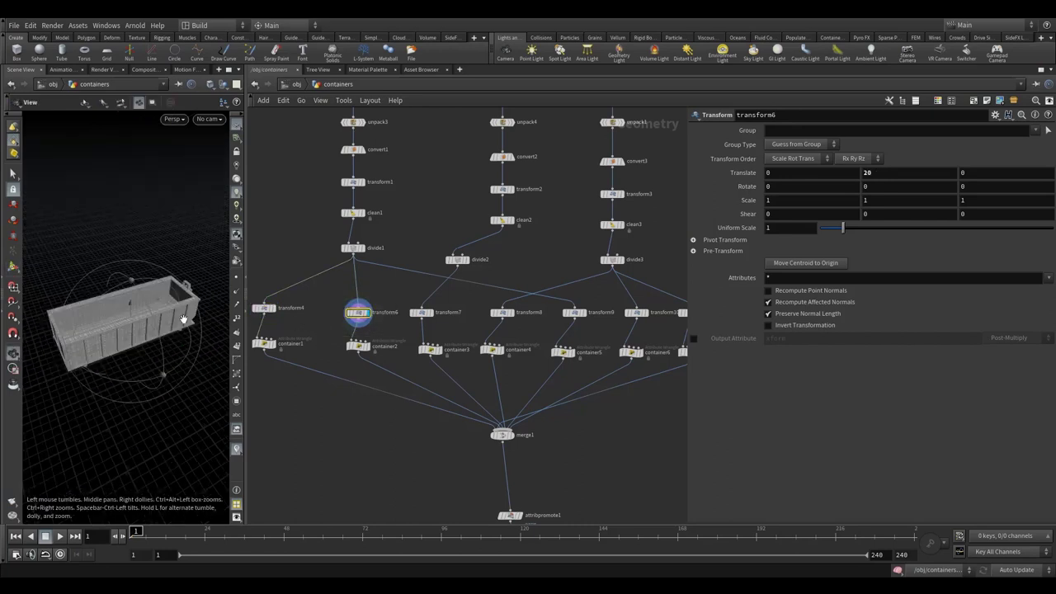
{"action": "key", "text": "Return"}
{"action": "left_click", "coordinate": [422, 312]}
{"action": "left_click_drag", "start_coordinate": [171, 322], "coordinate": [144, 330], "text": "alt"}
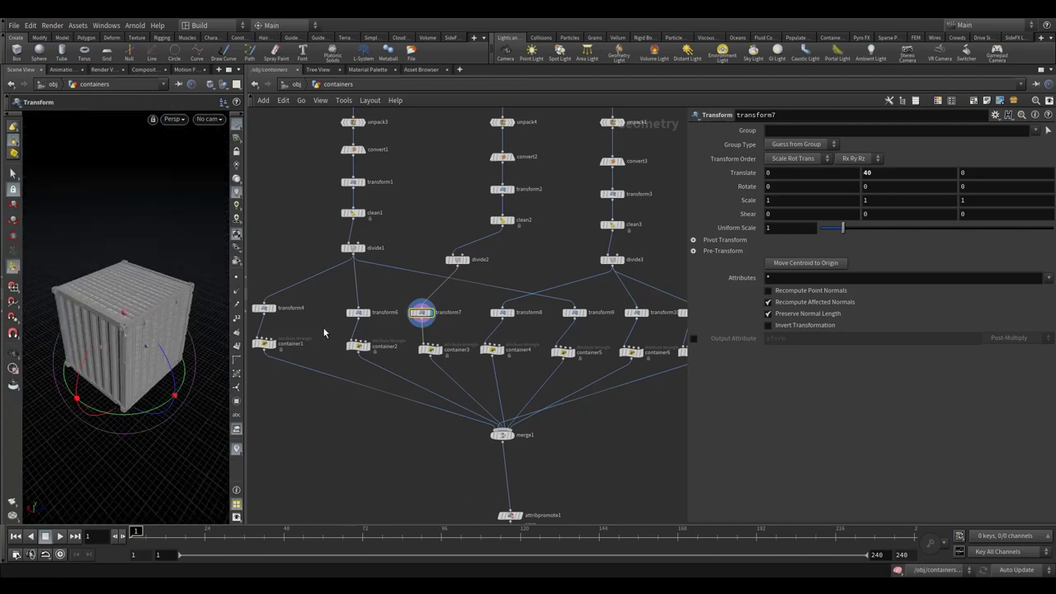
{"action": "middle_click_drag", "start_coordinate": [324, 333], "coordinate": [345, 339]}
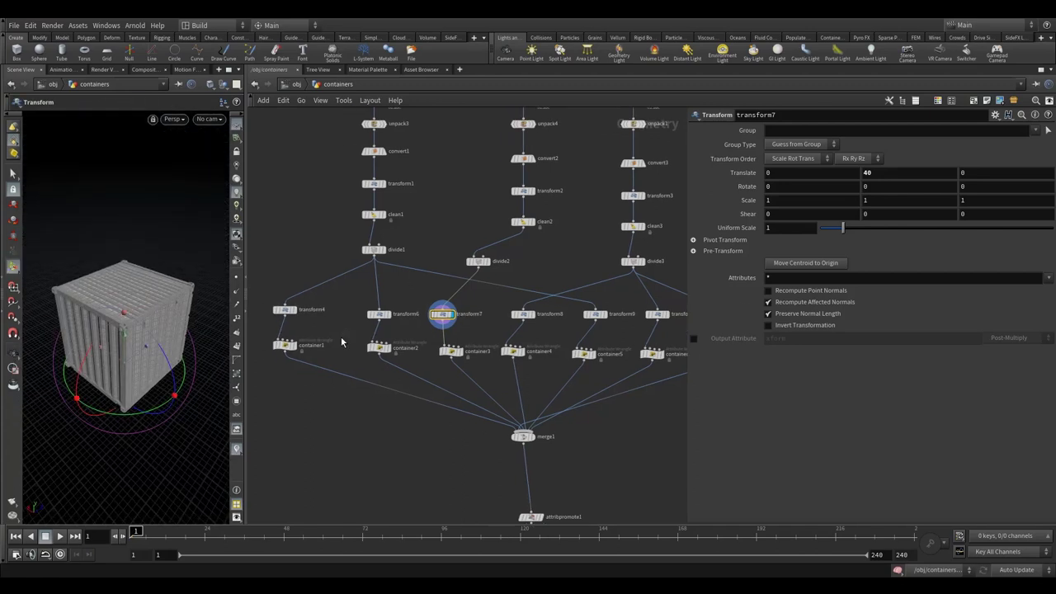
Step: Compare the container1, container2 and container5 wrangles, each setting s@name = '$OS'
{"action": "left_click_drag", "start_coordinate": [336, 317], "coordinate": [274, 363]}
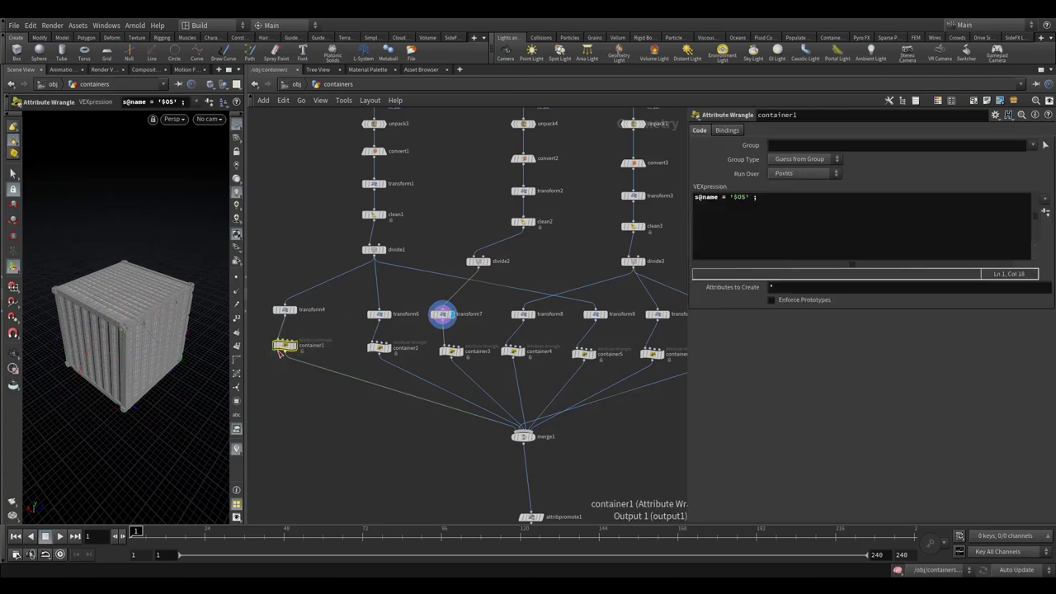
{"action": "left_click", "coordinate": [297, 342]}
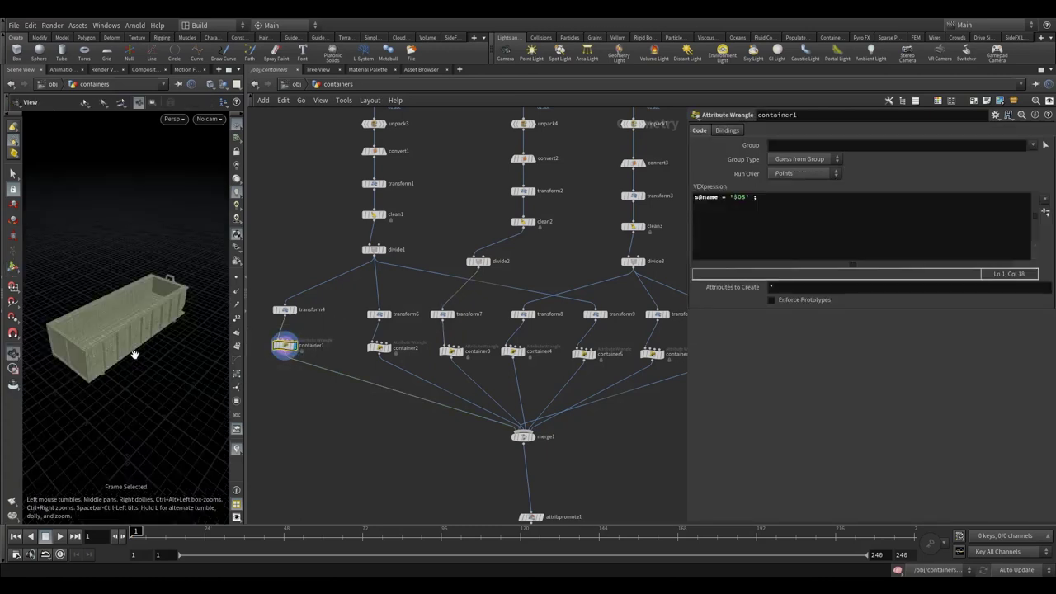
{"action": "left_click", "coordinate": [378, 347]}
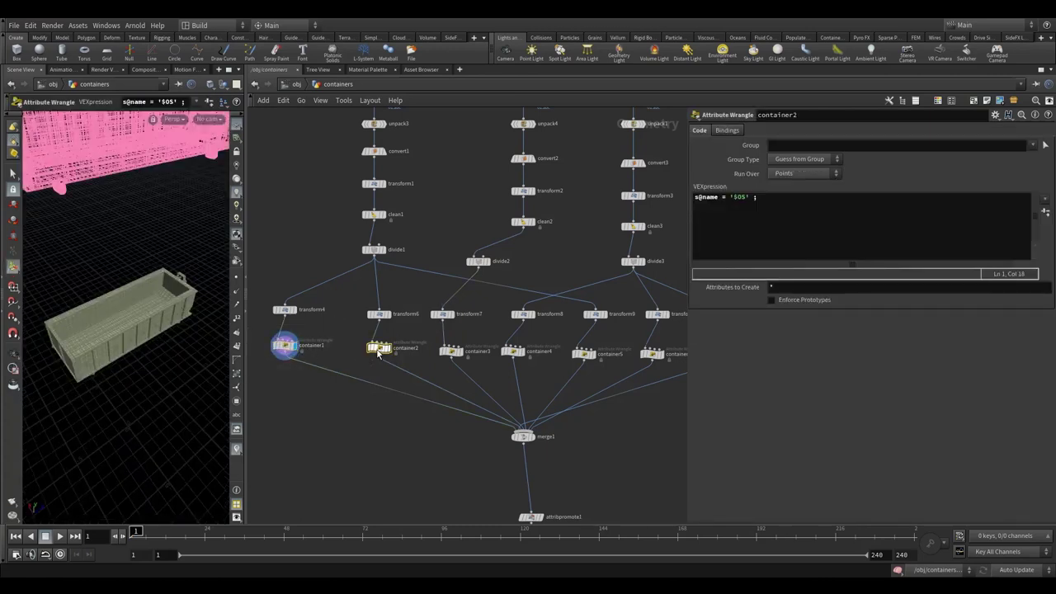
{"action": "left_click", "coordinate": [594, 356]}
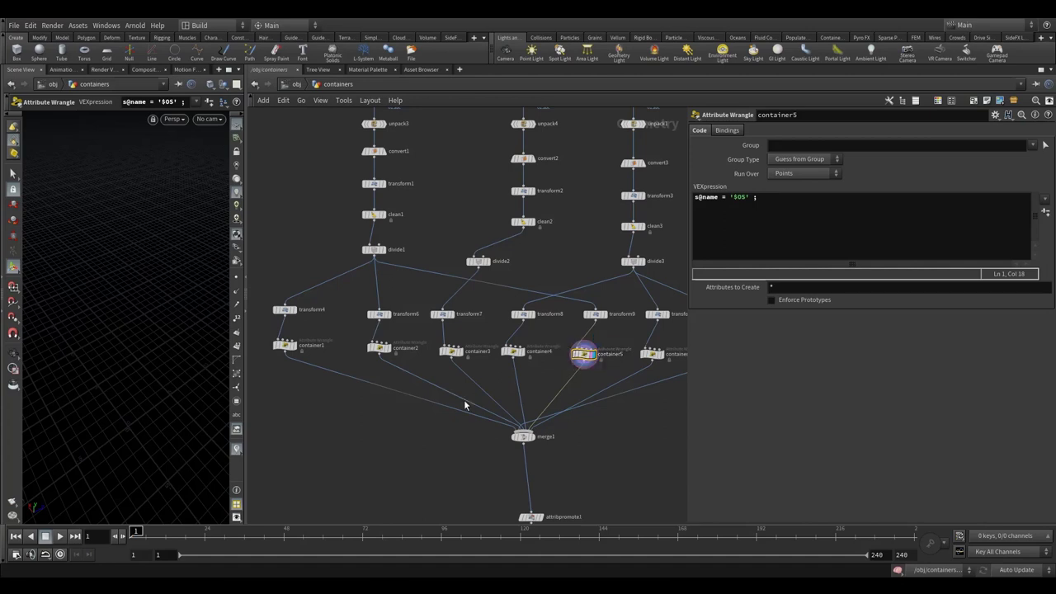
{"action": "scroll", "coordinate": [399, 198], "scroll_direction": "down", "scroll_amount": 5}
{"action": "scroll", "coordinate": [420, 394], "scroll_direction": "down", "scroll_amount": 3}
{"action": "scroll", "coordinate": [435, 378], "scroll_direction": "up", "scroll_amount": 4}
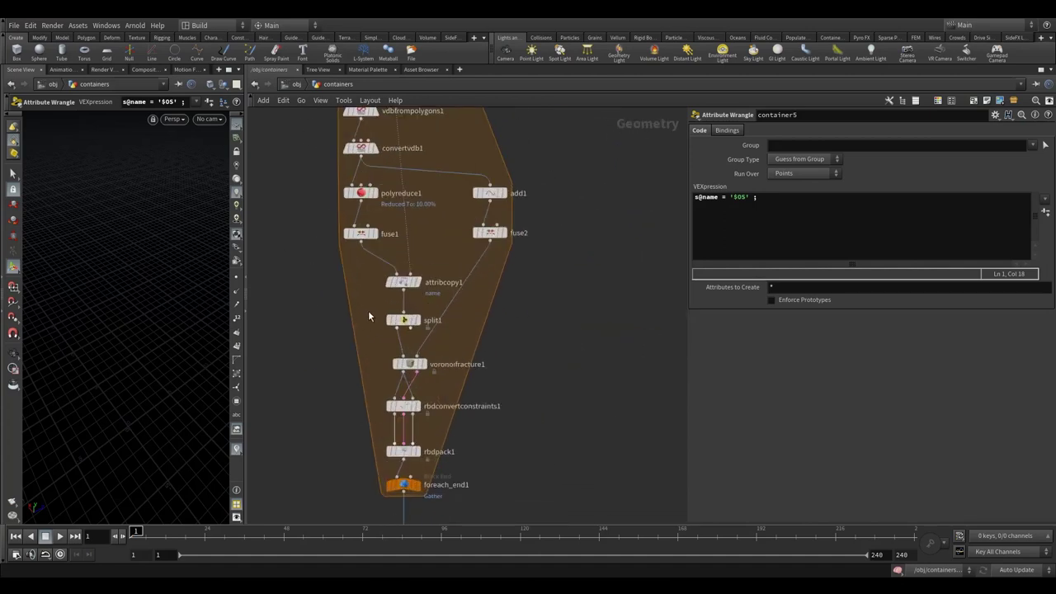
{"action": "left_click", "coordinate": [403, 320]}
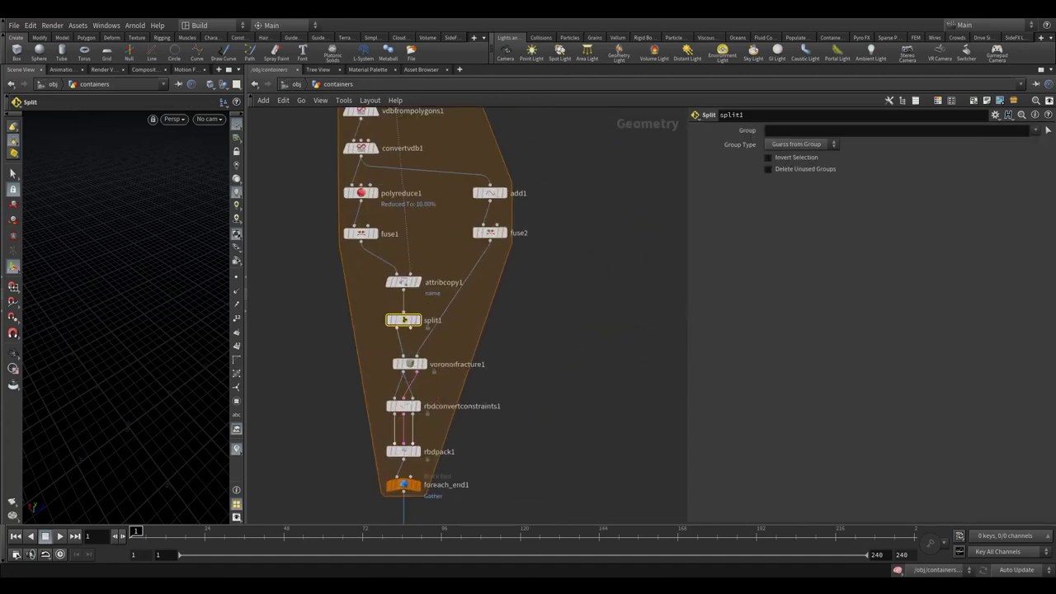
{"action": "left_click", "coordinate": [814, 130]}
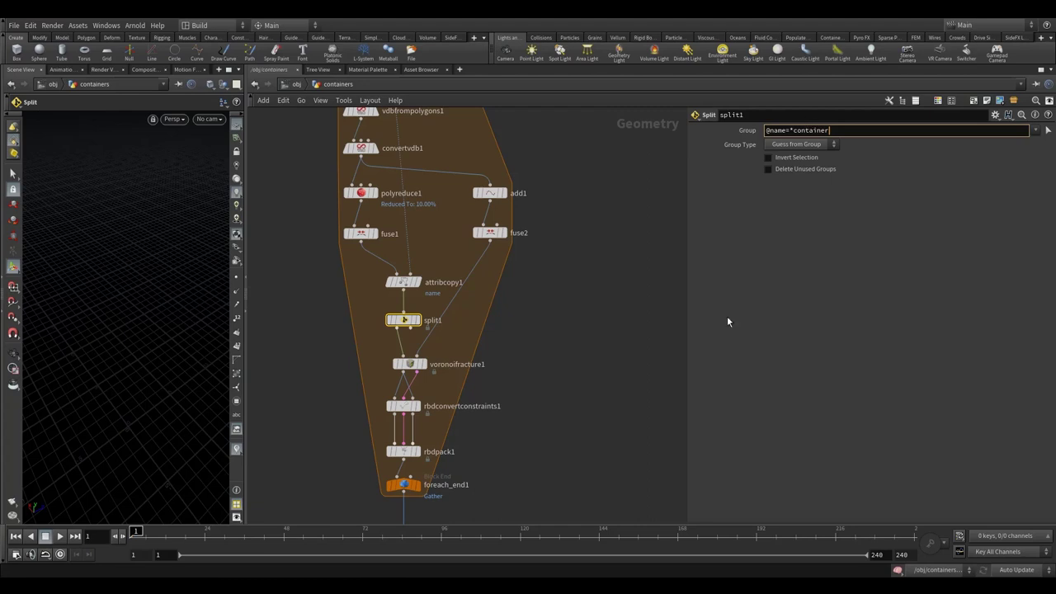
Step: Commit the edited group expression and bring split1 and the for-each block into view
{"action": "left_click", "coordinate": [606, 405]}
{"action": "scroll", "coordinate": [360, 372], "scroll_direction": "down", "scroll_amount": 5}
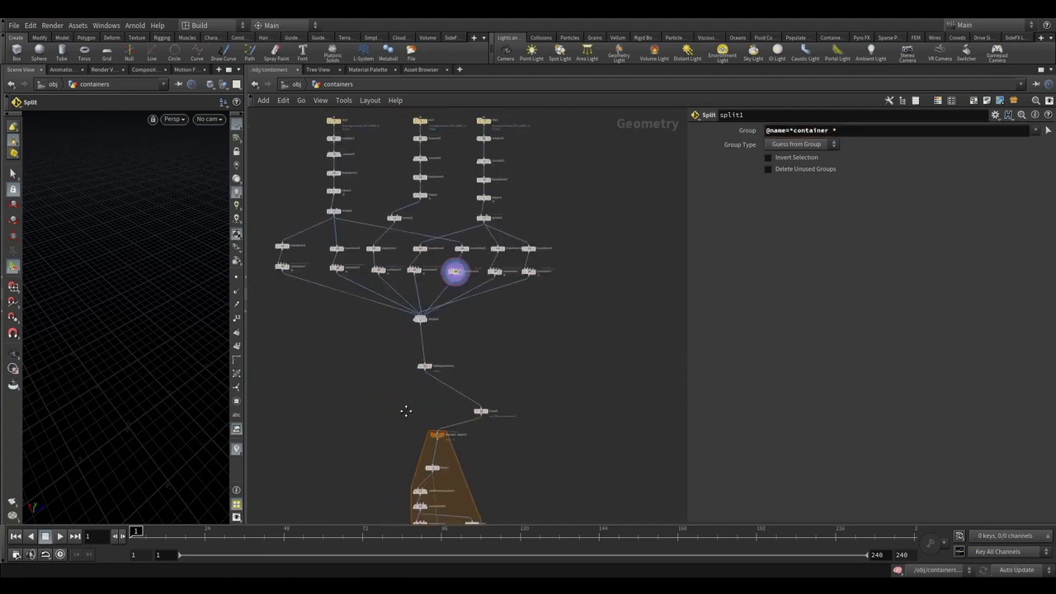
{"action": "scroll", "coordinate": [440, 332], "scroll_direction": "up", "scroll_amount": 5}
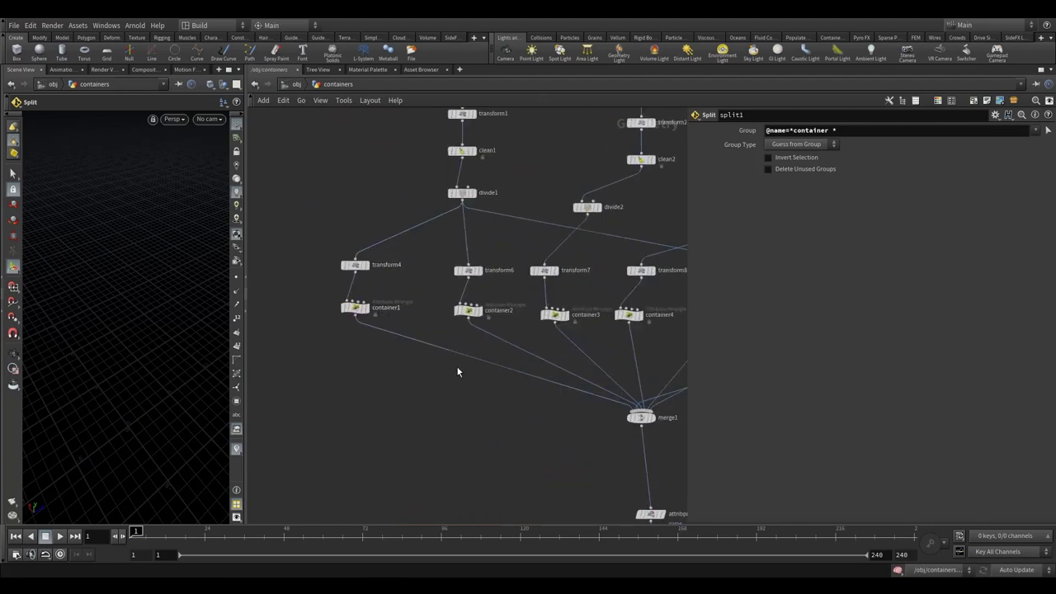
{"action": "scroll", "coordinate": [425, 340], "scroll_direction": "down", "scroll_amount": 3}
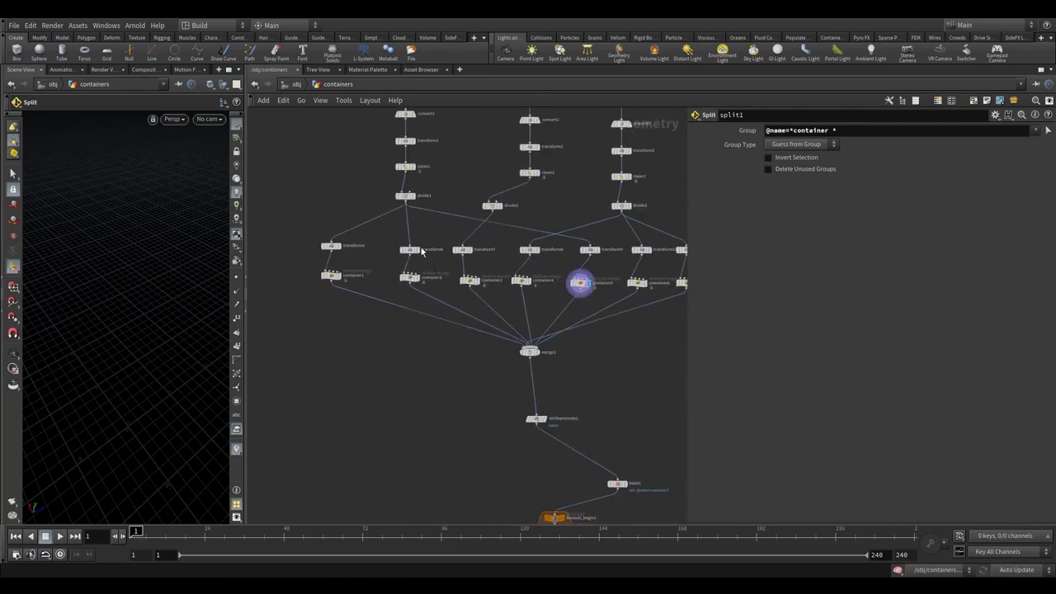
{"action": "mouse_move", "coordinate": [580, 286]}
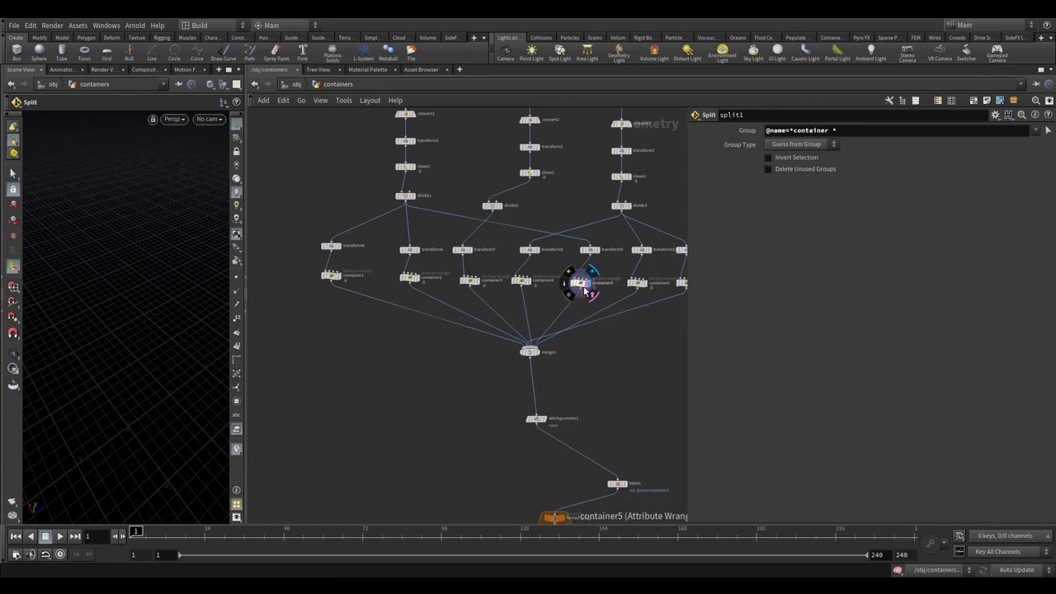
{"action": "scroll", "coordinate": [663, 406], "scroll_direction": "down", "scroll_amount": 3}
{"action": "middle_click_drag", "start_coordinate": [663, 406], "coordinate": [569, 291]}
{"action": "scroll", "coordinate": [475, 427], "scroll_direction": "up", "scroll_amount": 5}
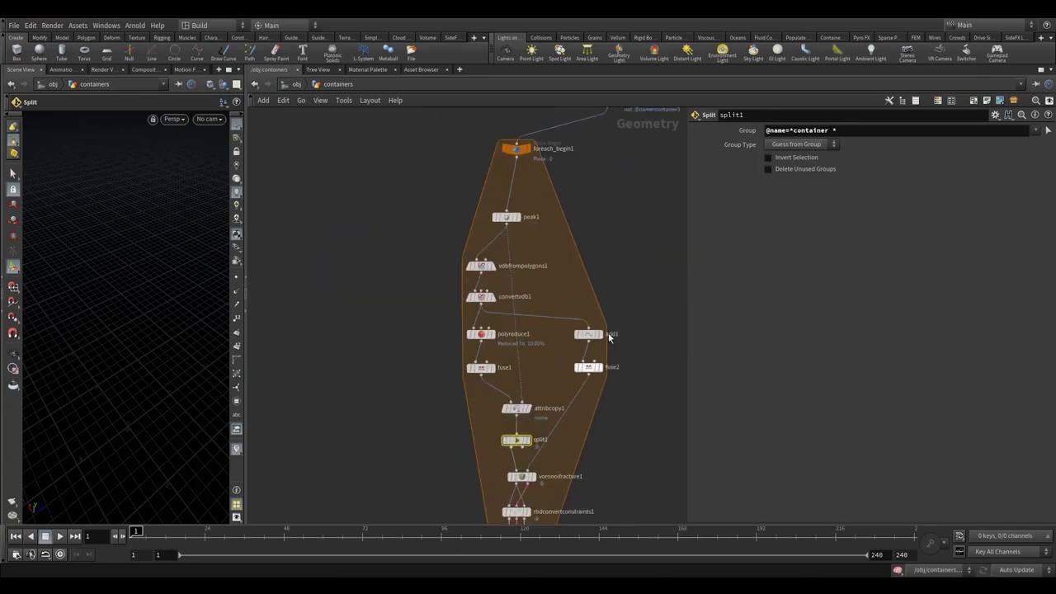
{"action": "left_click", "coordinate": [831, 131]}
{"action": "type", "text": "1"}
{"action": "key", "text": "Return"}
{"action": "key", "text": "ctrl+c"}
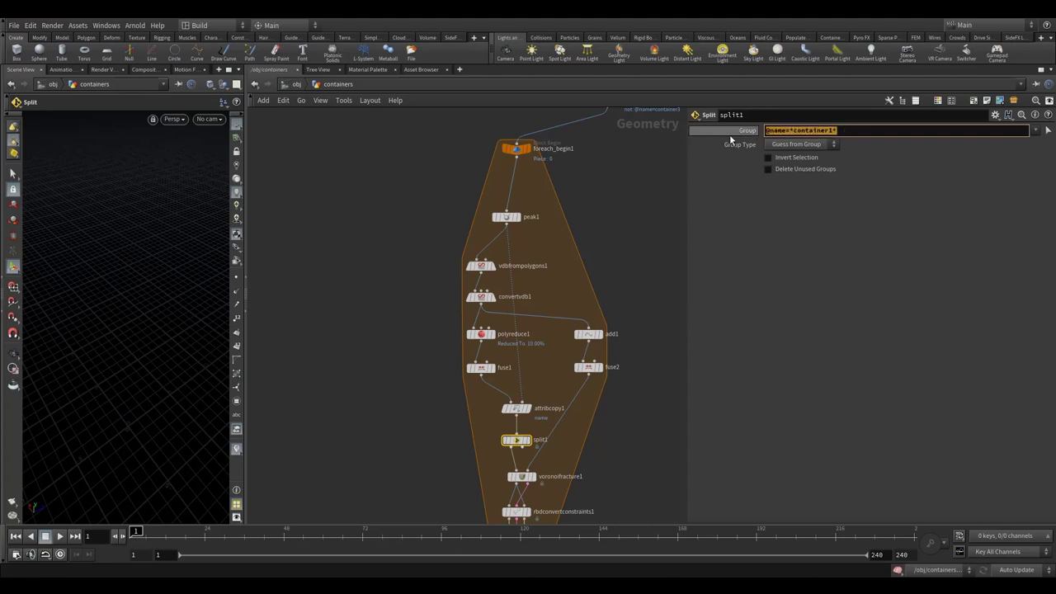
{"action": "left_click", "coordinate": [848, 132]}
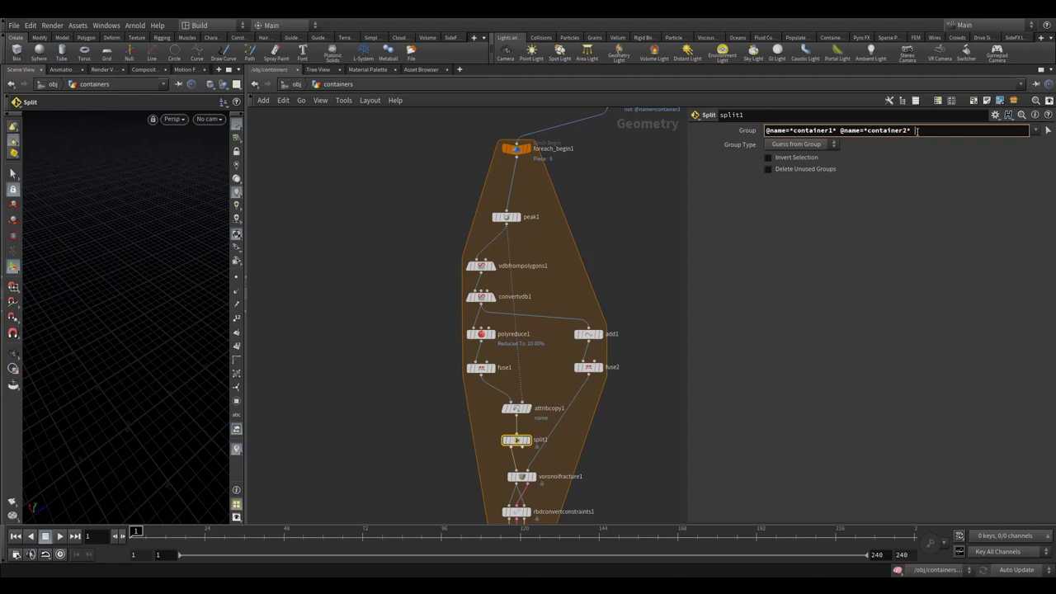
{"action": "key", "text": "ctrl+v"}
{"action": "key", "text": "Return"}
Step: Display split1's output and orbit the container to a new angle
{"action": "left_click", "coordinate": [527, 440]}
{"action": "key", "text": "Escape"}
{"action": "left_click_drag", "start_coordinate": [120, 372], "coordinate": [116, 344]}
{"action": "scroll", "coordinate": [118, 349], "scroll_direction": "up", "scroll_amount": 3}
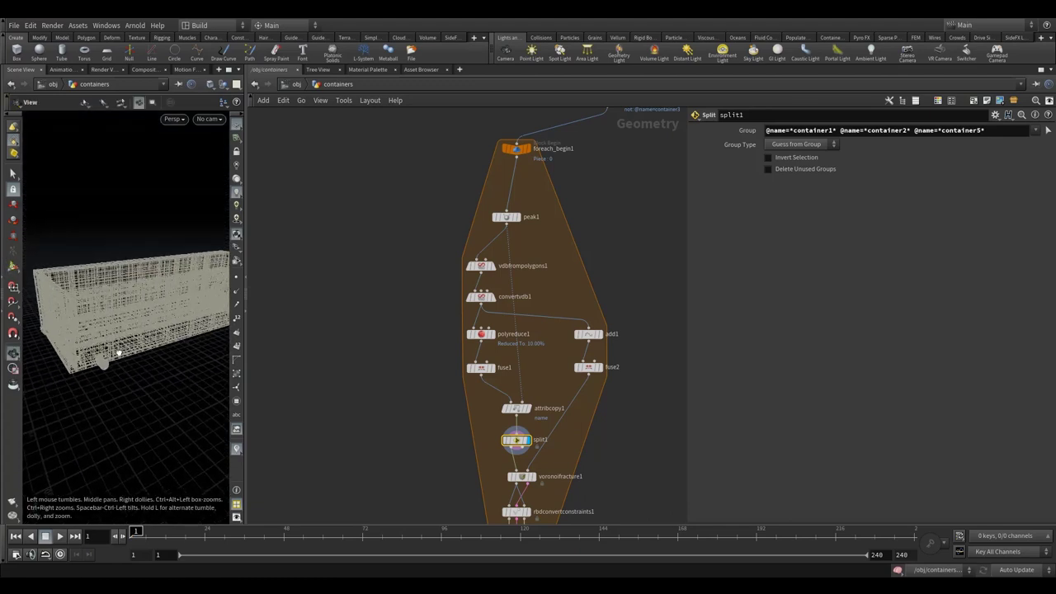
Step: Re-enable Invert Selection on split1 and frame the remaining container from above
{"action": "scroll", "coordinate": [397, 360], "scroll_direction": "down", "scroll_amount": 1}
{"action": "left_click", "coordinate": [768, 157]}
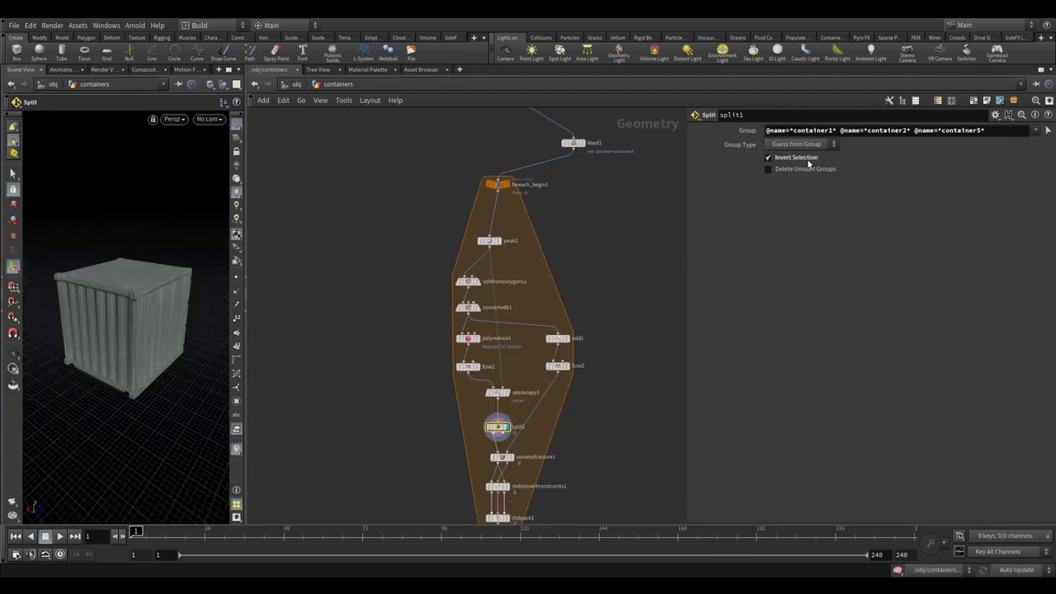
{"action": "left_click", "coordinate": [806, 158]}
{"action": "key", "text": "space+f"}
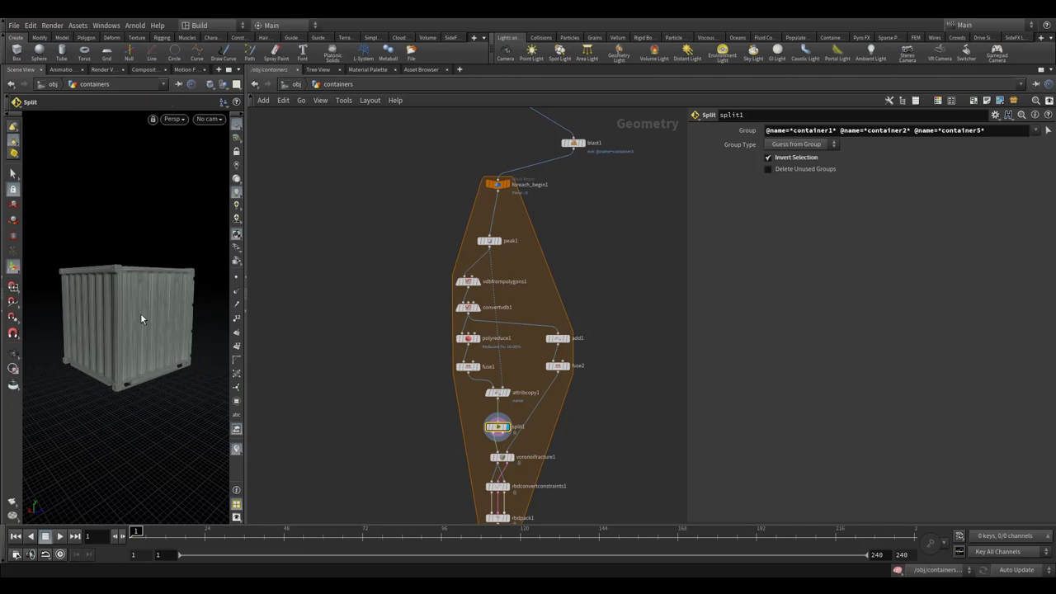
{"action": "left_click_drag", "start_coordinate": [140, 315], "coordinate": [171, 341]}
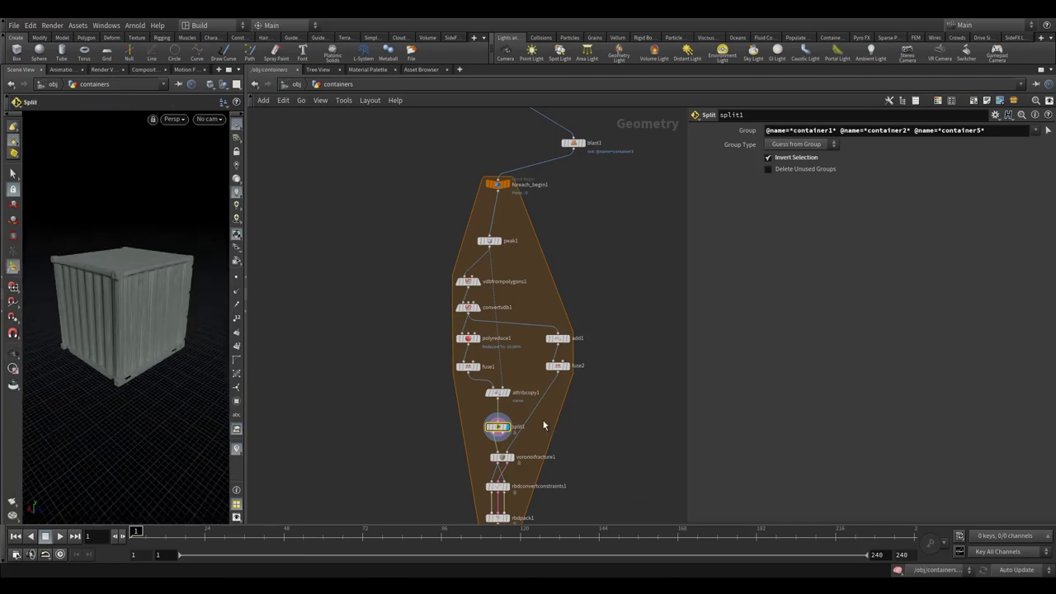
{"action": "key", "text": "h"}
Step: Reset foreach_begin1's cached pass, then reselect split1
{"action": "left_click", "coordinate": [468, 150]}
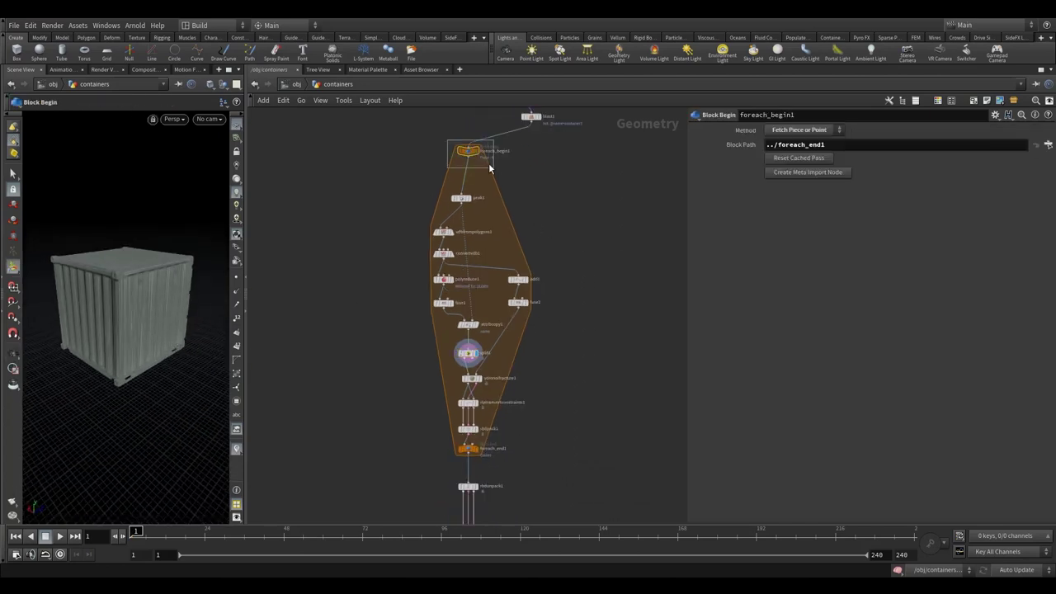
{"action": "left_click", "coordinate": [792, 158]}
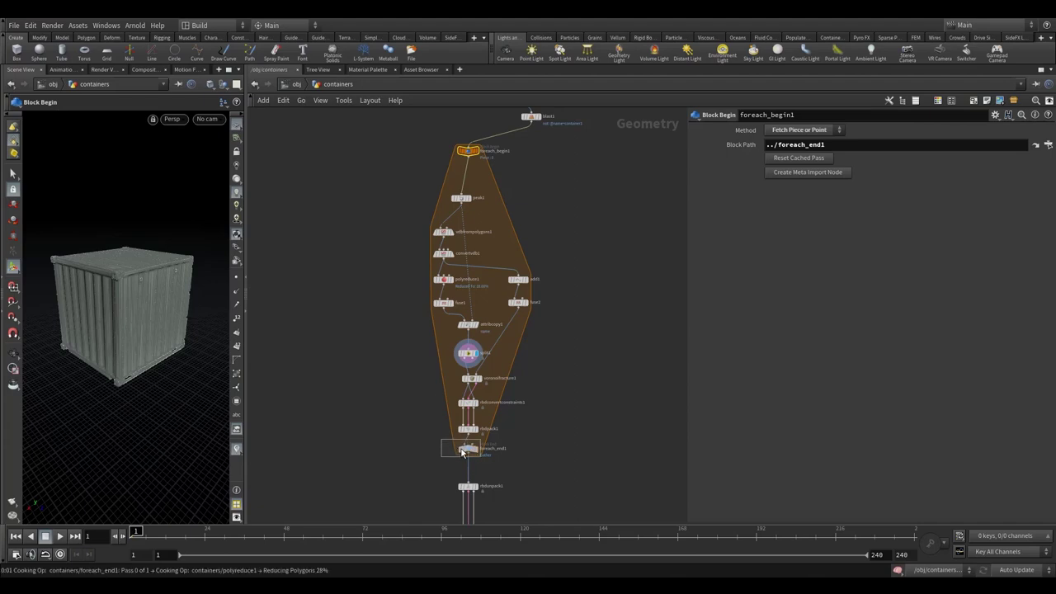
{"action": "left_click_drag", "start_coordinate": [420, 448], "coordinate": [428, 446]}
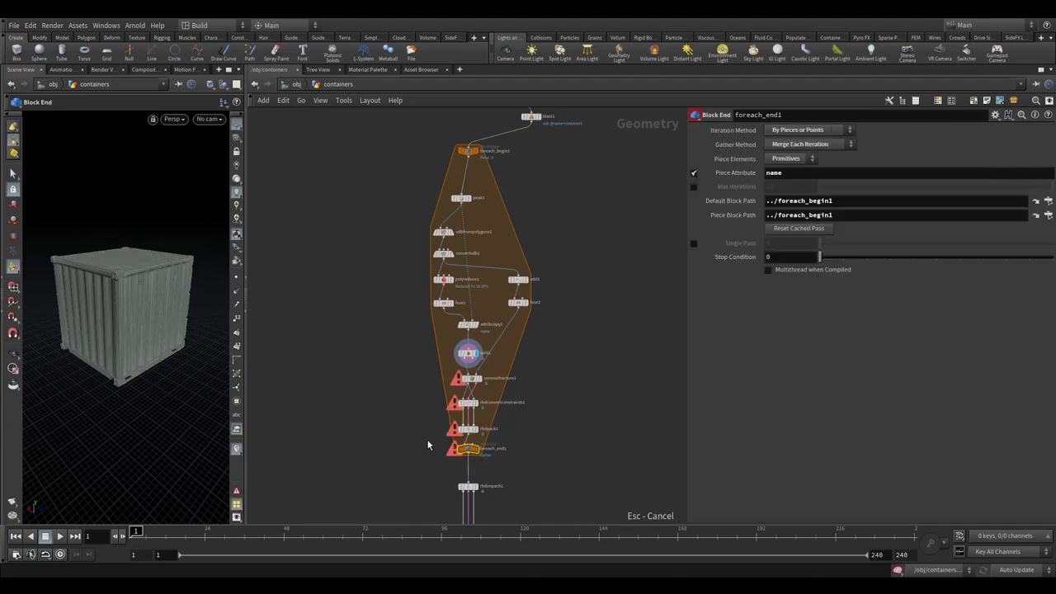
{"action": "left_click", "coordinate": [466, 353]}
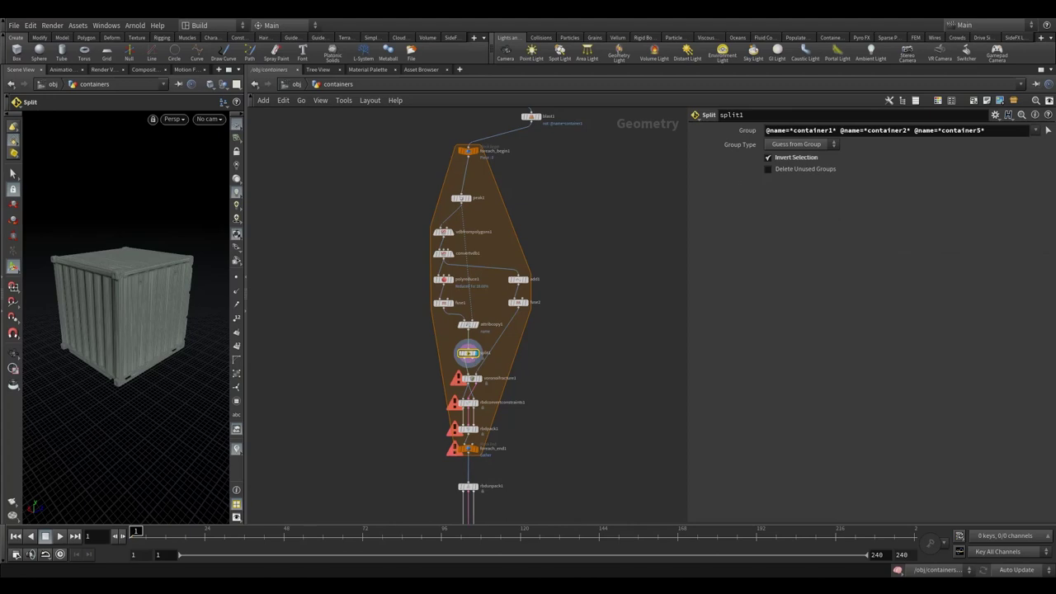
{"action": "left_click_drag", "start_coordinate": [467, 353], "coordinate": [467, 347]}
{"action": "right_click", "coordinate": [468, 347]}
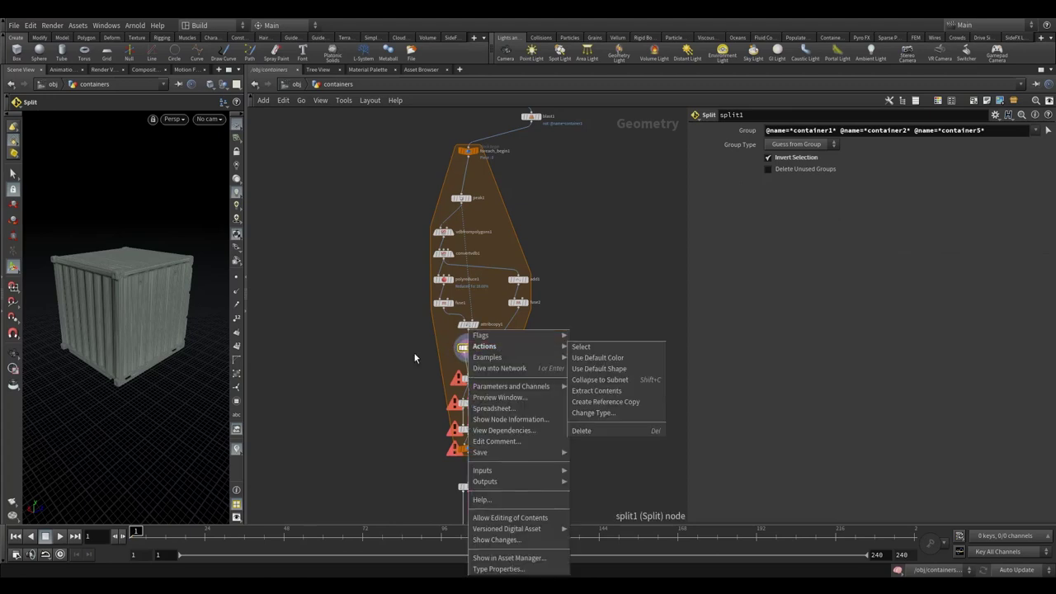
{"action": "key", "text": "Escape"}
{"action": "scroll", "coordinate": [419, 371], "scroll_direction": "up", "scroll_amount": 5}
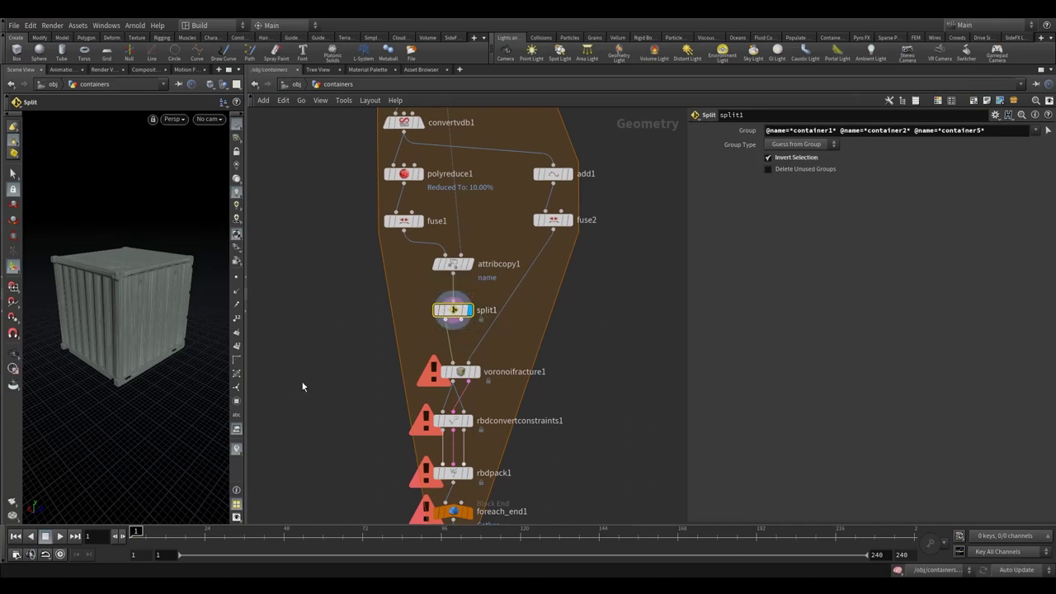
Step: Add a bound1 node fed by split1 and move the fracture nodes down for room
{"action": "left_click", "coordinate": [353, 313]}
{"action": "key", "text": "Tab"}
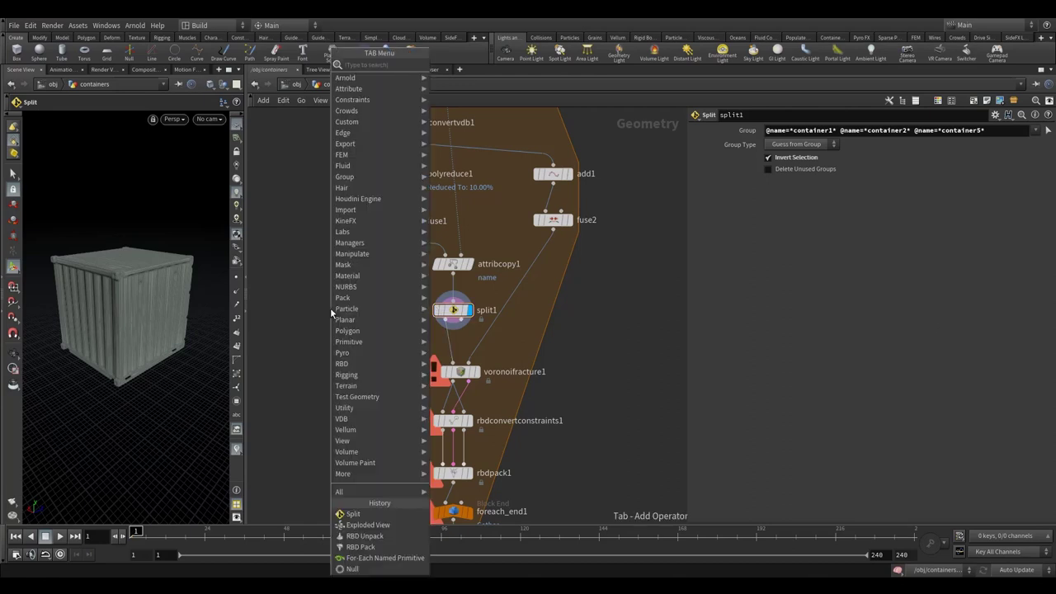
{"action": "type", "text": "bo"}
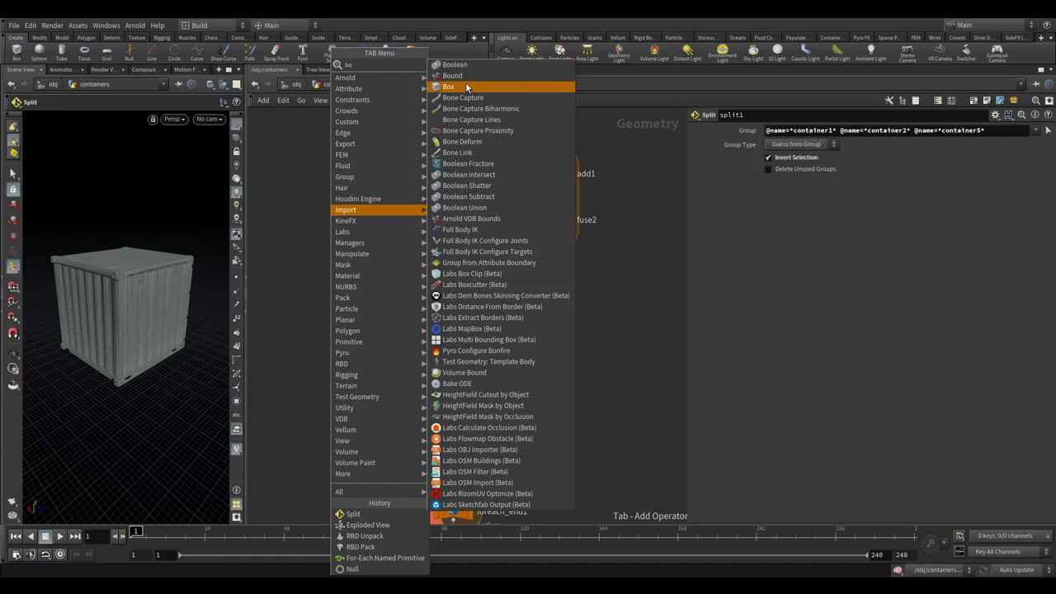
{"action": "left_click", "coordinate": [452, 75]}
{"action": "left_click", "coordinate": [331, 324]}
{"action": "left_click_drag", "start_coordinate": [453, 323], "coordinate": [330, 315]}
{"action": "middle_click_drag", "start_coordinate": [354, 396], "coordinate": [358, 311]}
{"action": "left_click_drag", "start_coordinate": [417, 275], "coordinate": [485, 397]}
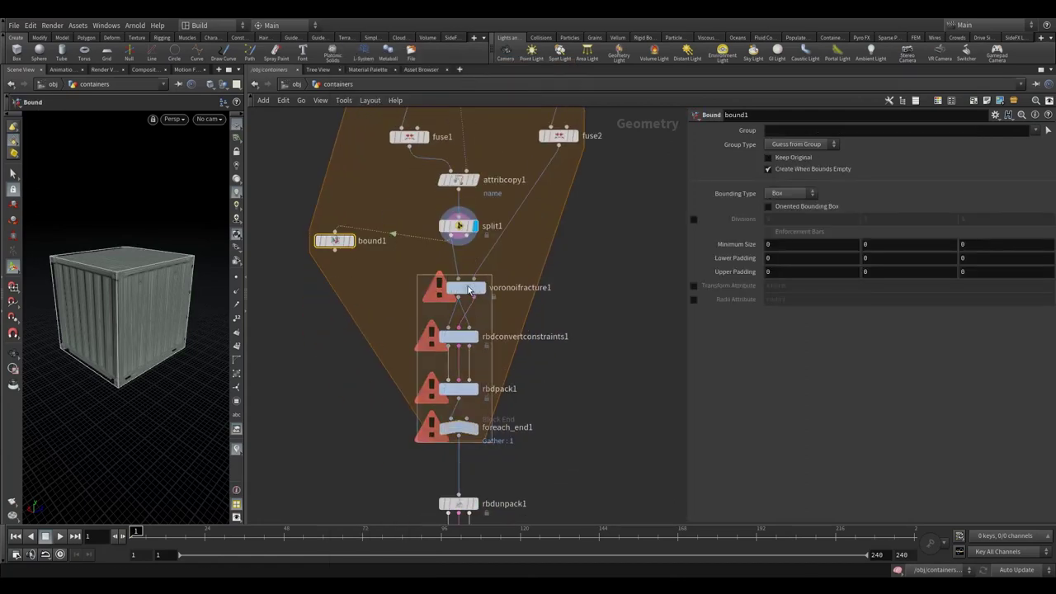
{"action": "left_click_drag", "start_coordinate": [469, 288], "coordinate": [465, 334]}
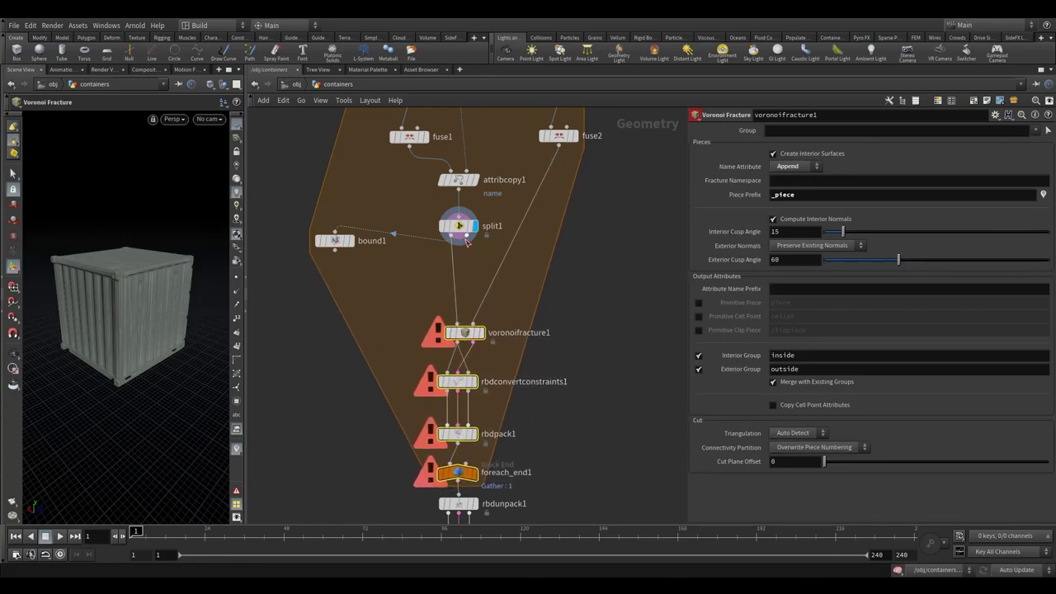
Step: Display bound1 as an oriented bounding box with Lower and Upper Padding of -0.2
{"action": "left_click", "coordinate": [446, 221]}
{"action": "left_click", "coordinate": [350, 241]}
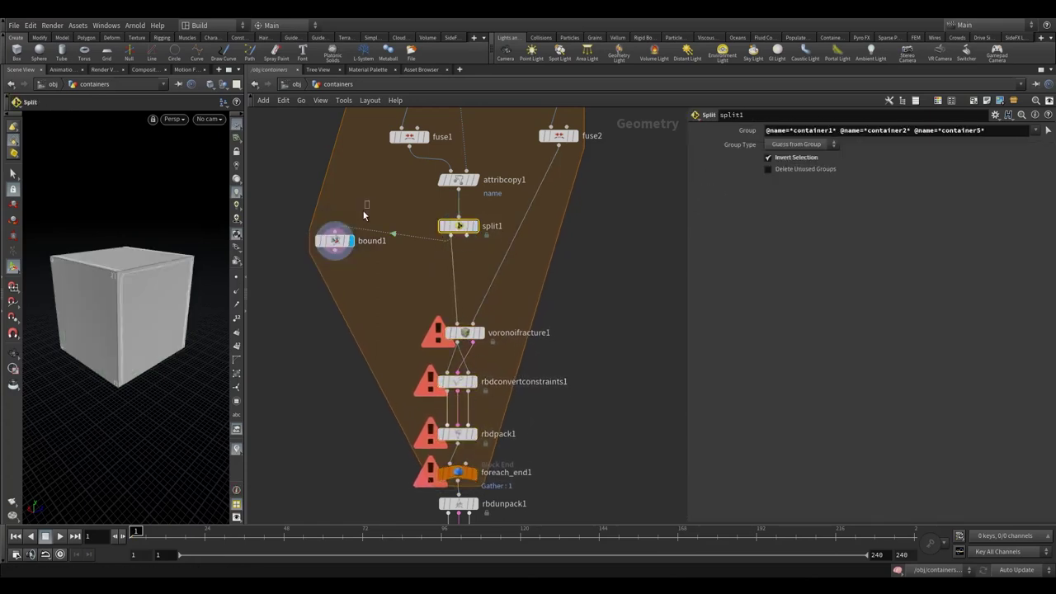
{"action": "left_click", "coordinate": [333, 240]}
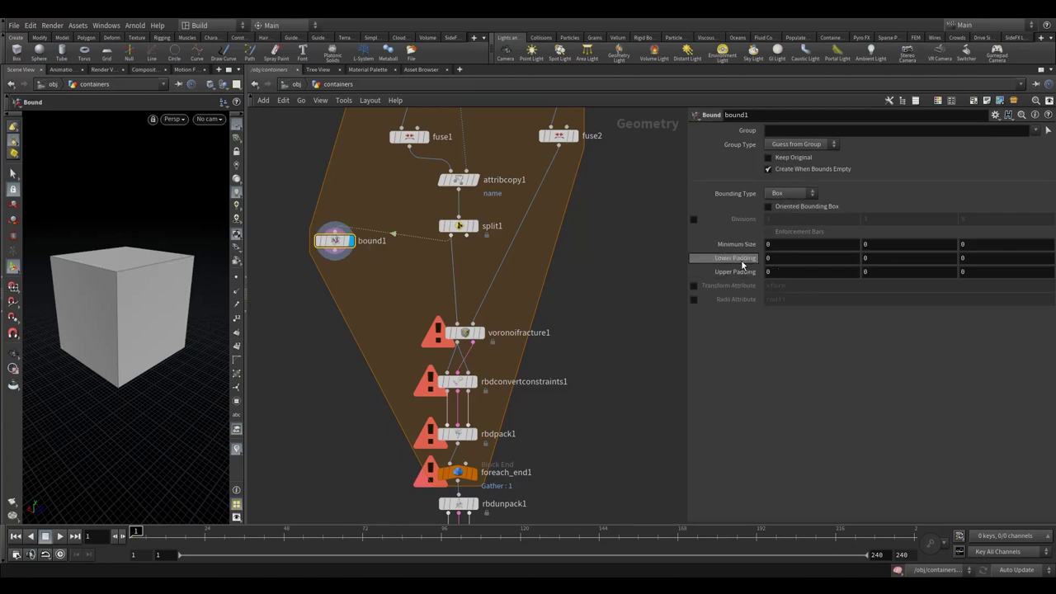
{"action": "mouse_move", "coordinate": [742, 260]}
{"action": "middle_mouse_down"}
{"action": "mouse_move", "coordinate": [722, 258]}
{"action": "mouse_move", "coordinate": [749, 271]}
{"action": "mouse_move", "coordinate": [727, 270]}
{"action": "middle_mouse_up"}
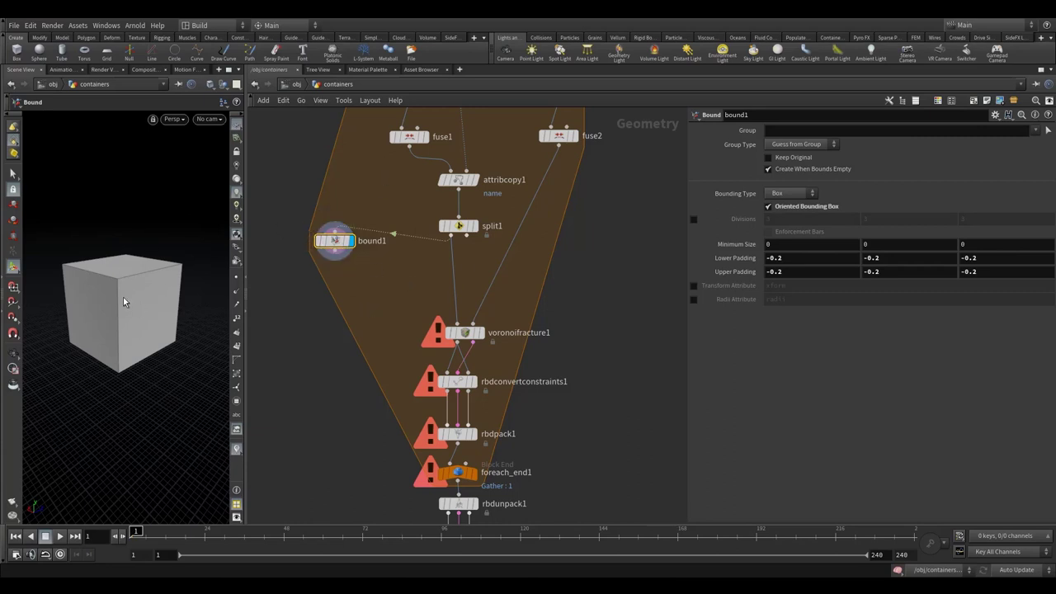
{"action": "scroll", "coordinate": [280, 355], "scroll_direction": "down", "scroll_amount": 5}
{"action": "scroll", "coordinate": [317, 288], "scroll_direction": "up", "scroll_amount": 5}
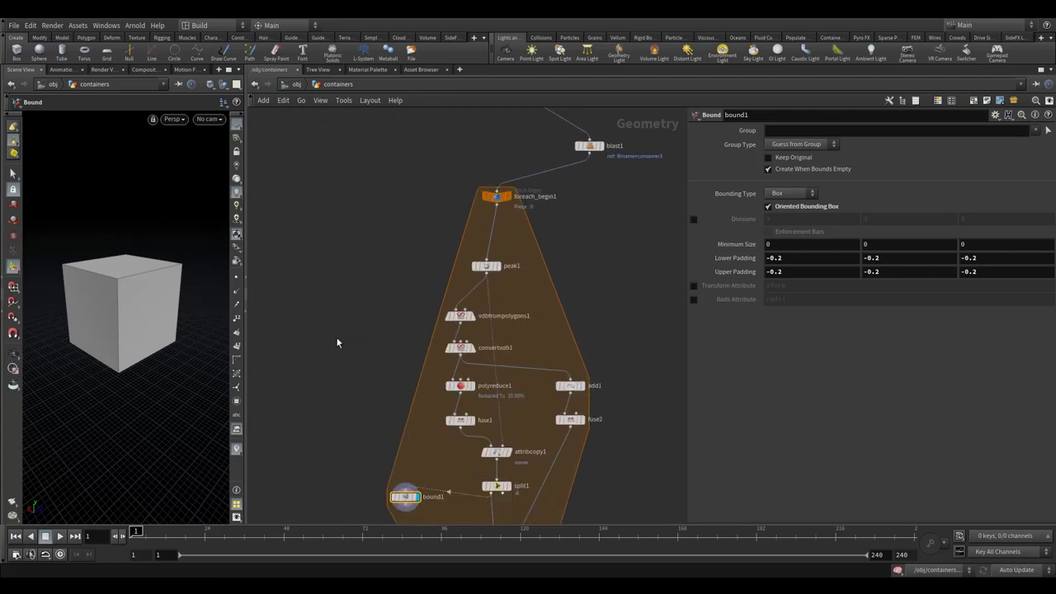
{"action": "scroll", "coordinate": [376, 347], "scroll_direction": "up", "scroll_amount": 5}
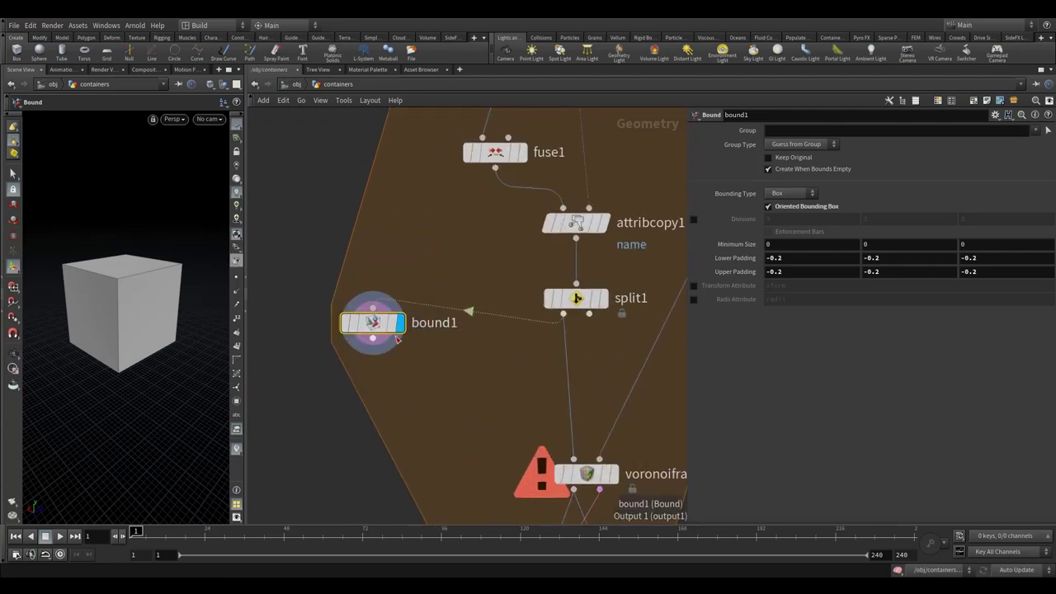
{"action": "left_click_drag", "start_coordinate": [377, 322], "coordinate": [392, 306]}
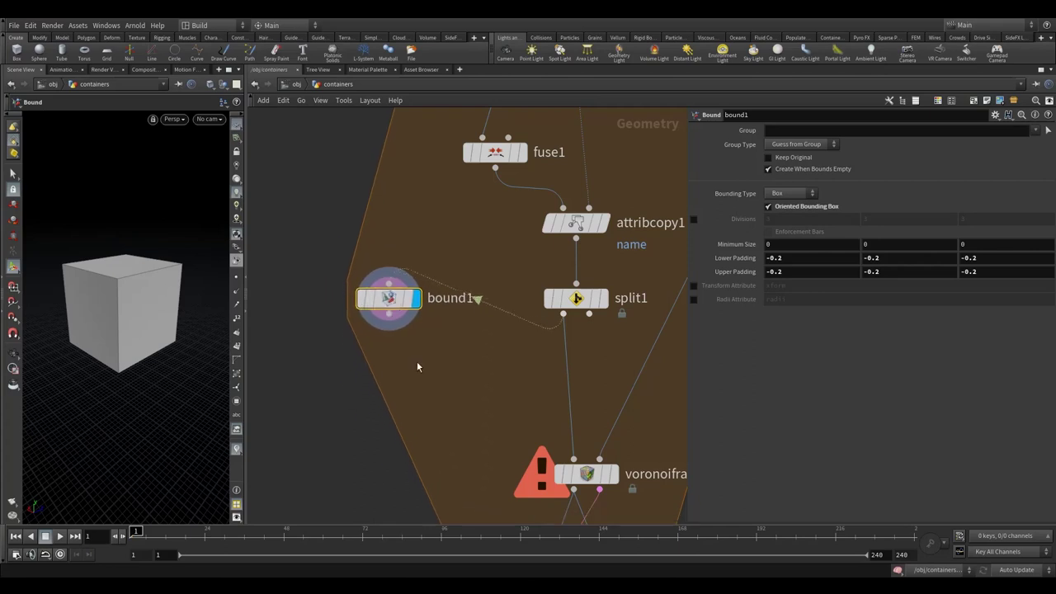
{"action": "scroll", "coordinate": [436, 322], "scroll_direction": "up", "scroll_amount": 2}
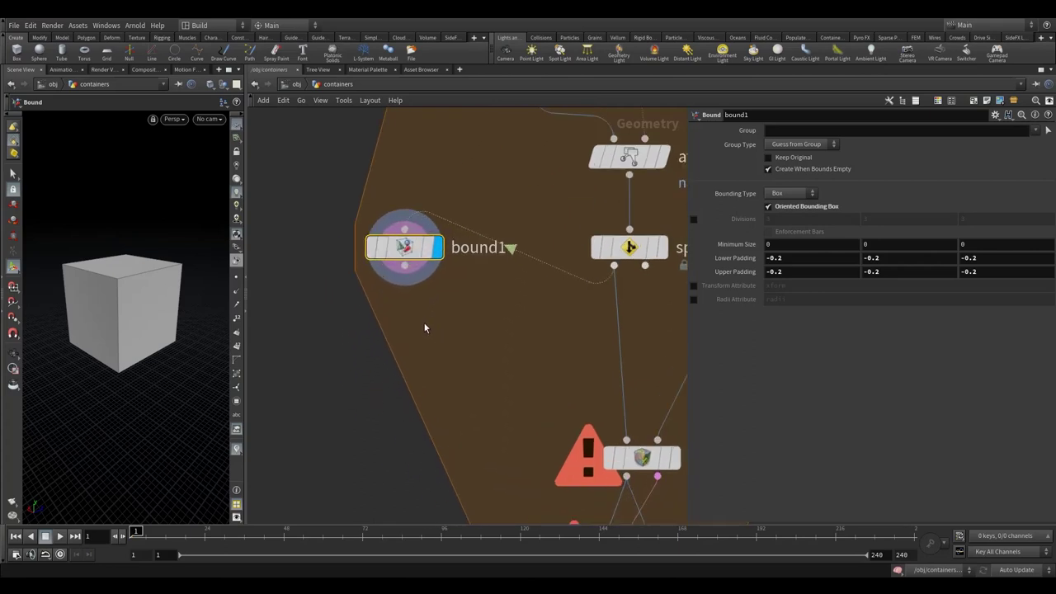
Step: Add a subdivide1 node below bound1 and display it
{"action": "key", "text": "Tab"}
{"action": "type", "text": "sub"}
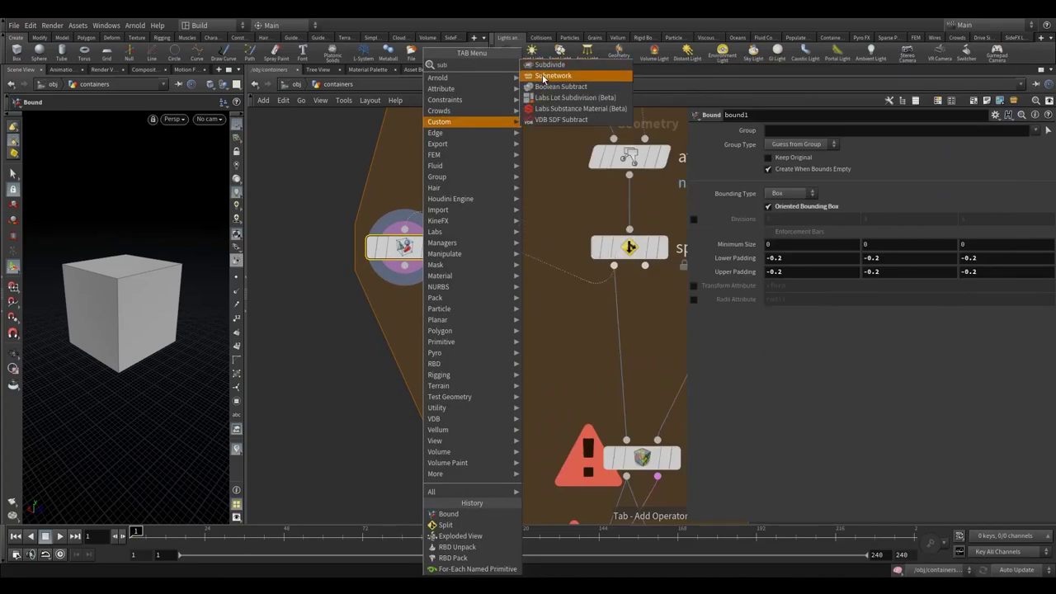
{"action": "left_click", "coordinate": [551, 64]}
{"action": "left_click", "coordinate": [410, 332]}
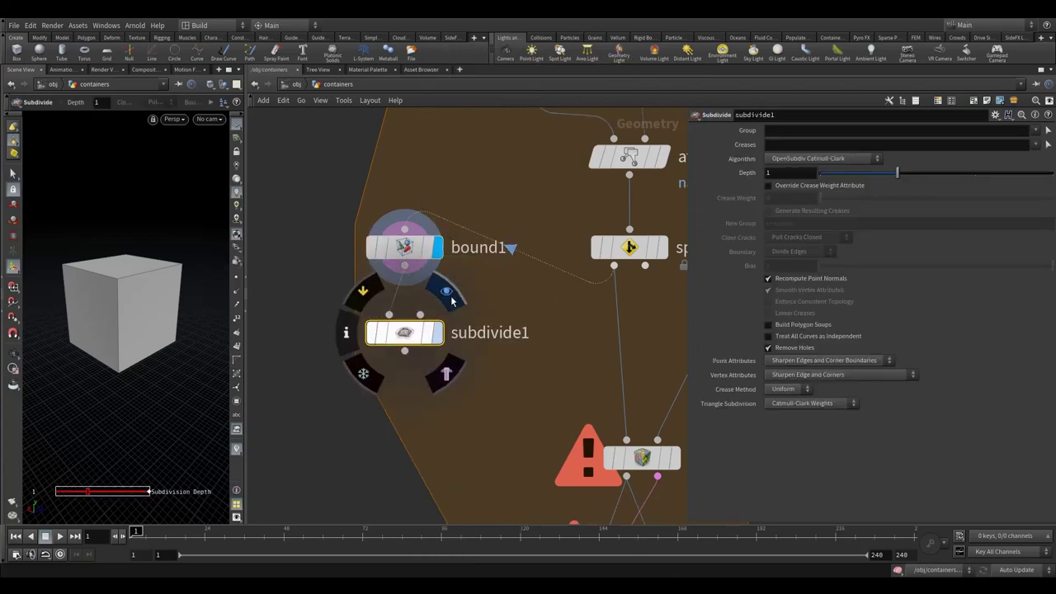
{"action": "left_click", "coordinate": [437, 331]}
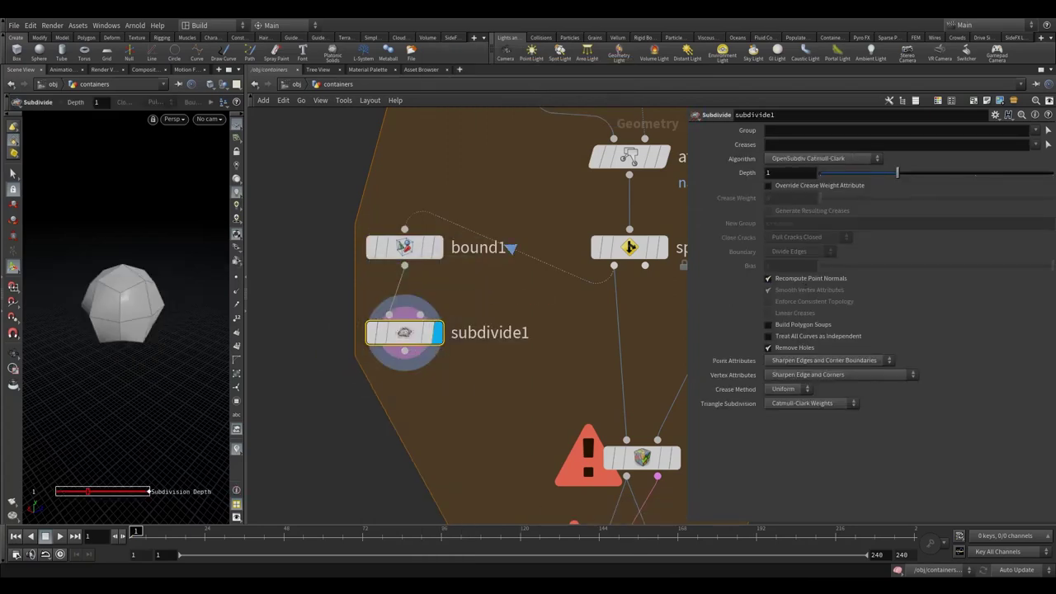
Step: Set subdivide1 to OpenSubdiv Bilinear at Depth 3 and view the gridded cube from above
{"action": "left_click", "coordinate": [798, 156]}
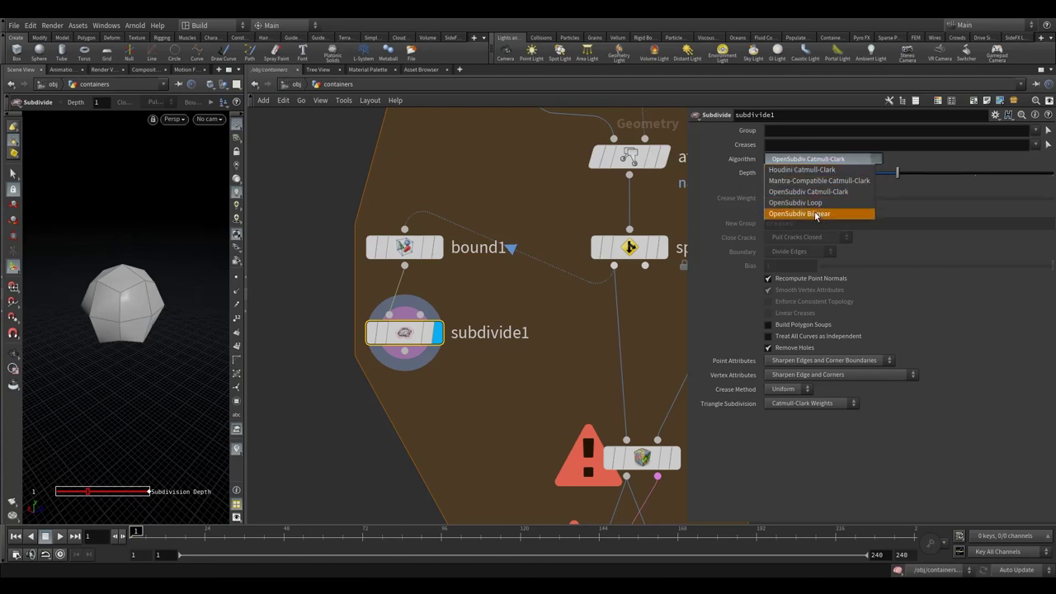
{"action": "left_click", "coordinate": [810, 216]}
{"action": "left_click_drag", "start_coordinate": [896, 200], "coordinate": [1052, 196]}
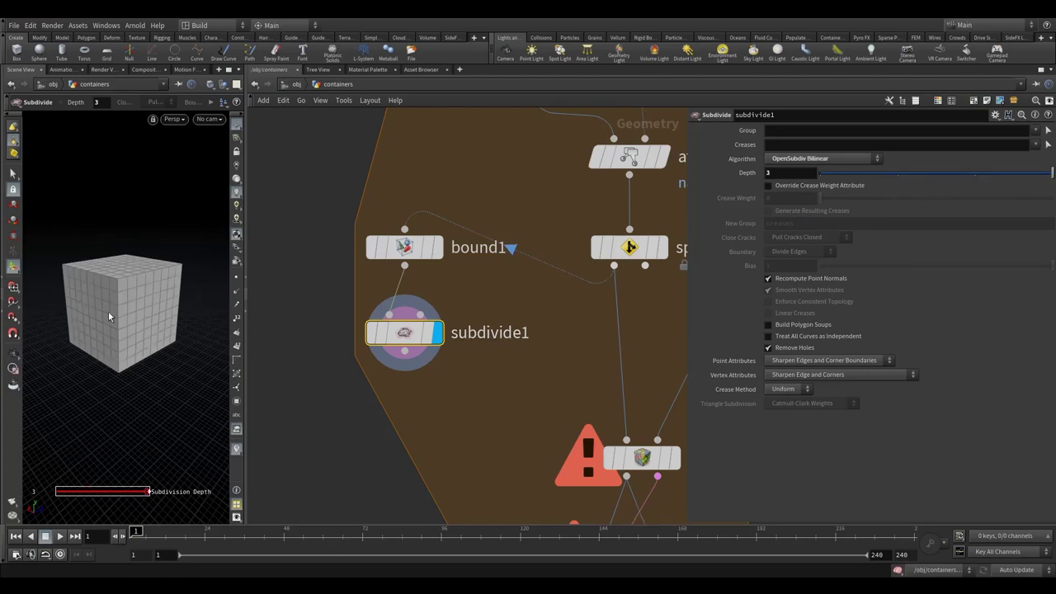
{"action": "left_click_drag", "start_coordinate": [108, 316], "coordinate": [128, 346], "text": "alt"}
{"action": "middle_click_drag", "start_coordinate": [512, 410], "coordinate": [454, 330]}
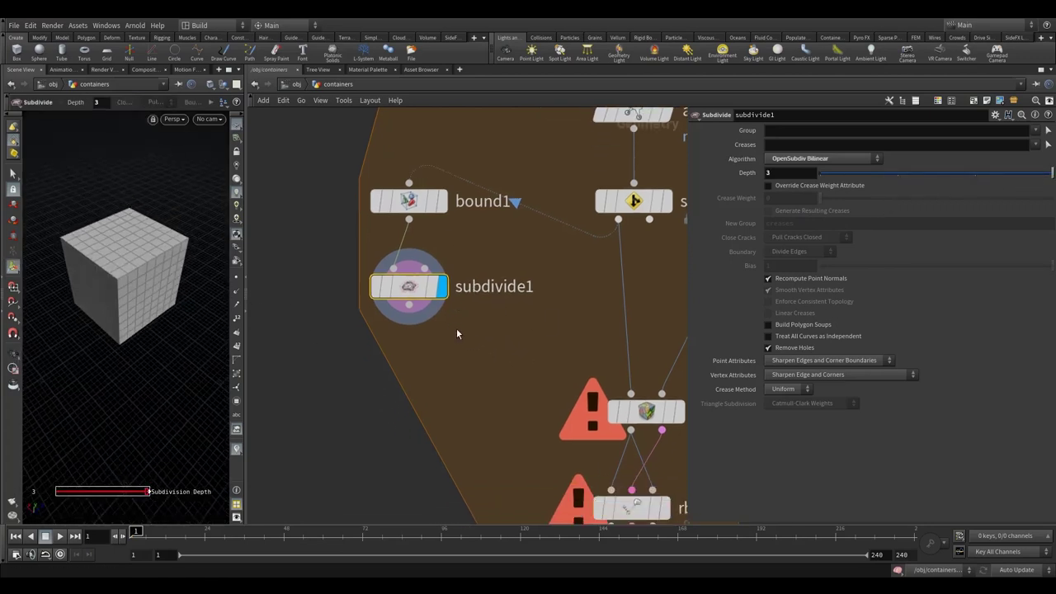
{"action": "key", "text": "Tab"}
Step: Add a reverse1 node under subdivide1 and display the inward-facing cube
{"action": "type", "text": "rev"}
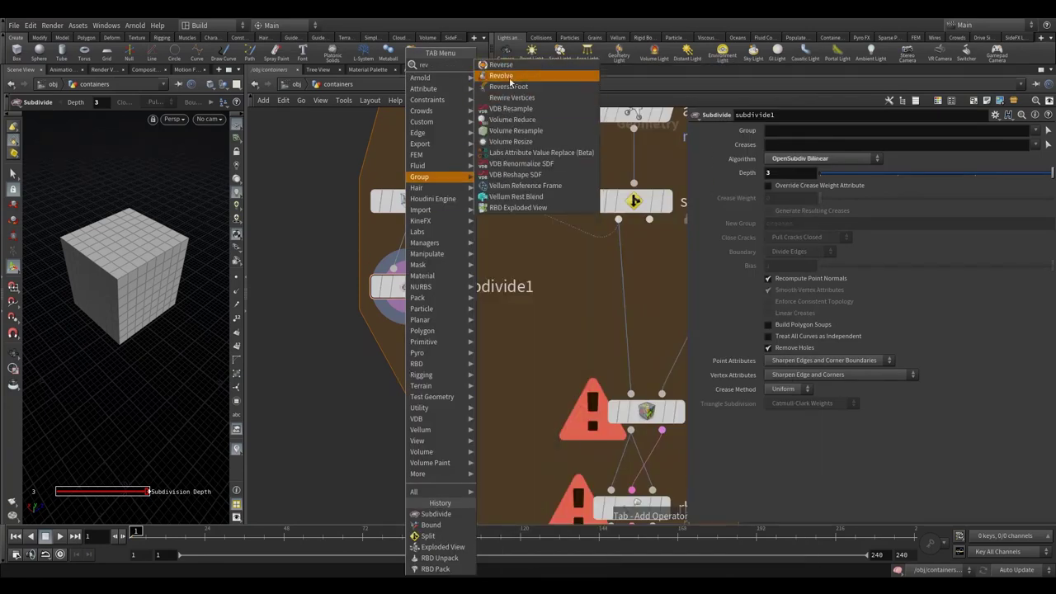
{"action": "key", "text": "Return"}
{"action": "left_click", "coordinate": [408, 325]}
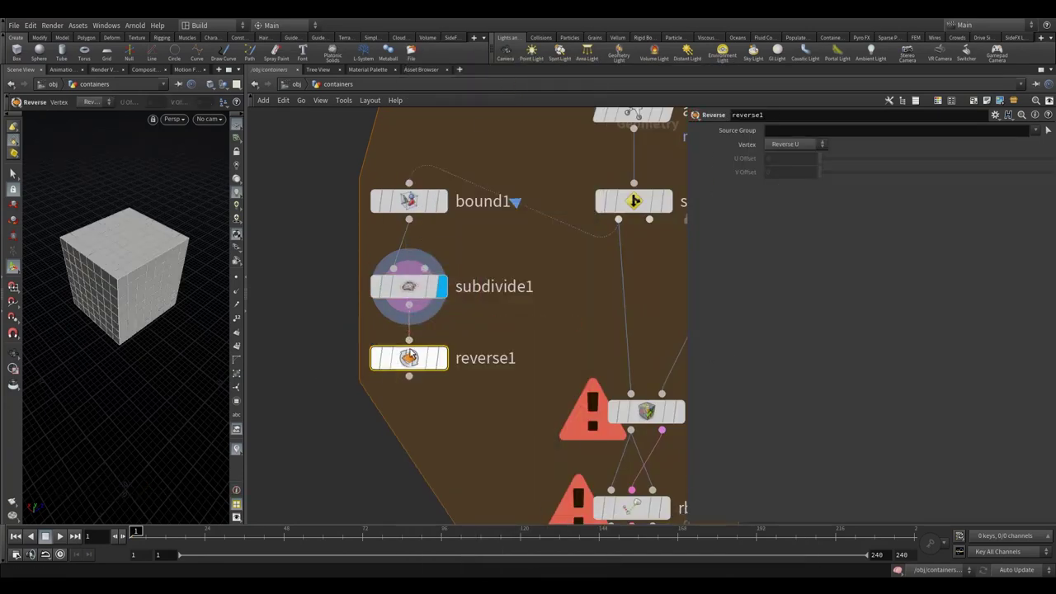
{"action": "left_click", "coordinate": [441, 358]}
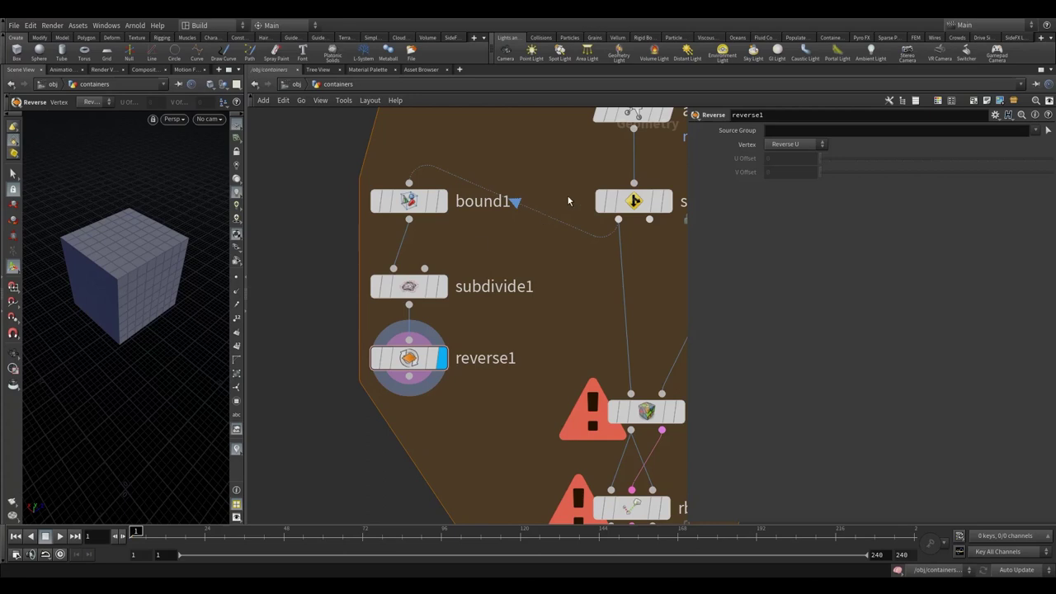
Step: Display the convertvdb1 container and look around its inner walls and floor
{"action": "middle_click_drag", "start_coordinate": [543, 209], "coordinate": [537, 299]}
{"action": "scroll", "coordinate": [503, 240], "scroll_direction": "down", "scroll_amount": 3}
{"action": "scroll", "coordinate": [487, 237], "scroll_direction": "up", "scroll_amount": 2}
{"action": "scroll", "coordinate": [487, 238], "scroll_direction": "up", "scroll_amount": 1}
{"action": "left_click", "coordinate": [500, 294]}
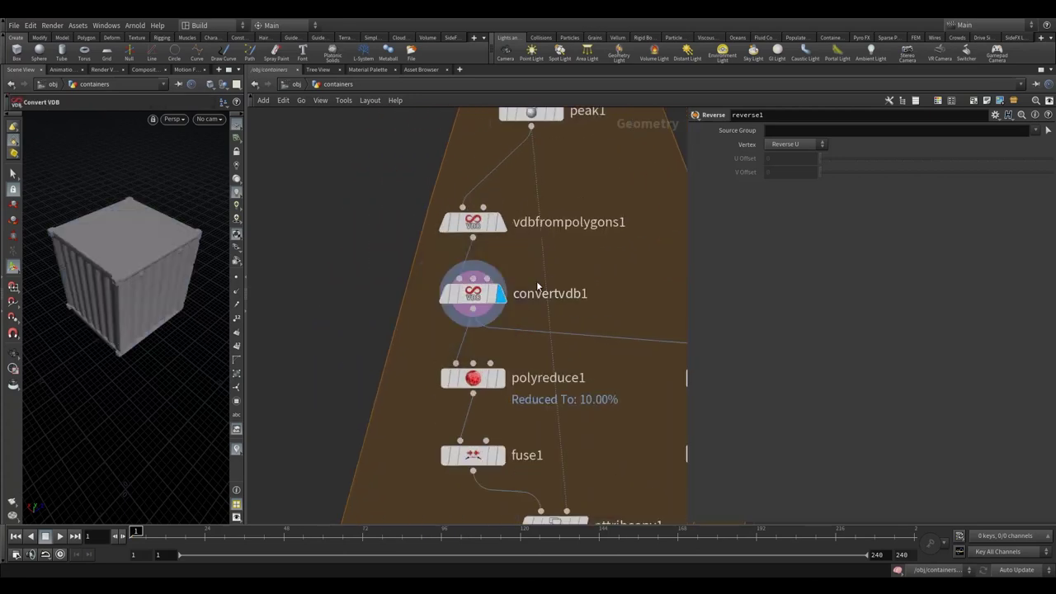
{"action": "scroll", "coordinate": [124, 255], "scroll_direction": "up", "scroll_amount": 10}
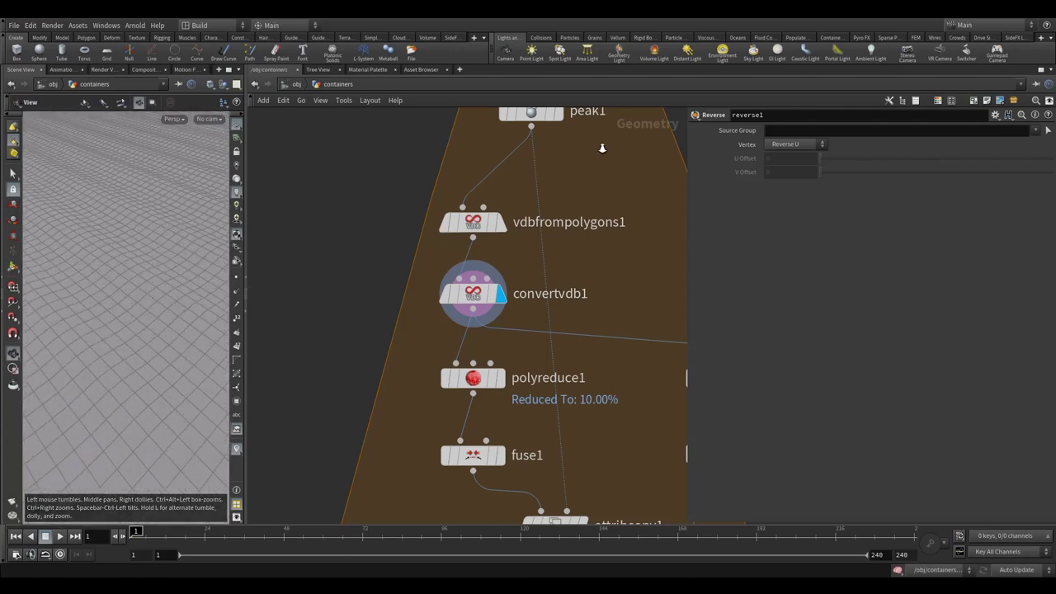
{"action": "left_click_drag", "start_coordinate": [70, 339], "coordinate": [64, 254]}
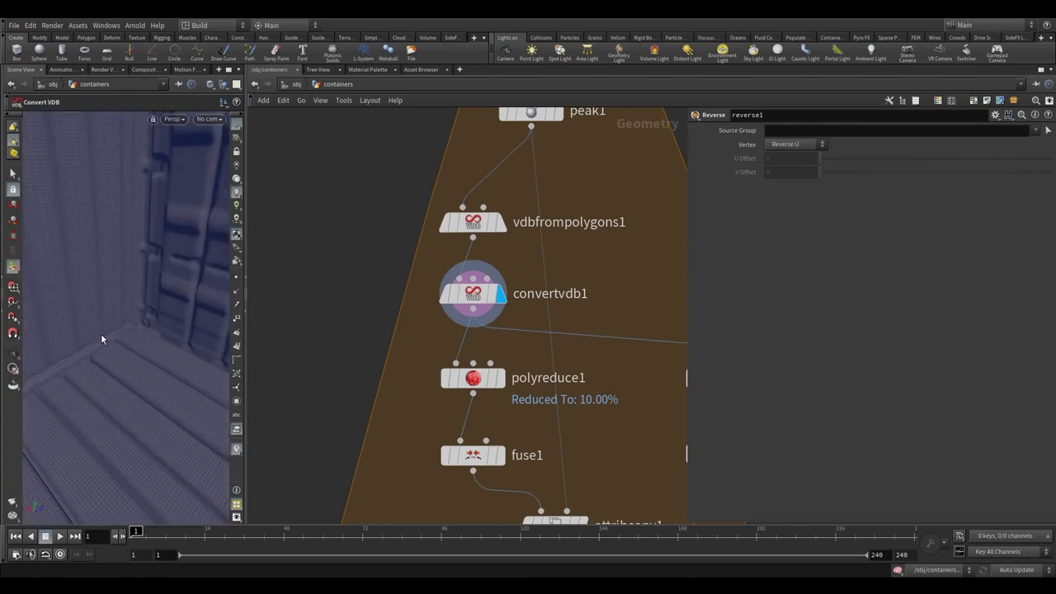
{"action": "left_click_drag", "start_coordinate": [114, 341], "coordinate": [55, 307]}
{"action": "mouse_move", "coordinate": [119, 312]}
{"action": "left_mouse_down"}
{"action": "mouse_move", "coordinate": [103, 309]}
{"action": "mouse_move", "coordinate": [137, 310]}
{"action": "left_mouse_up"}
{"action": "key", "text": "h"}
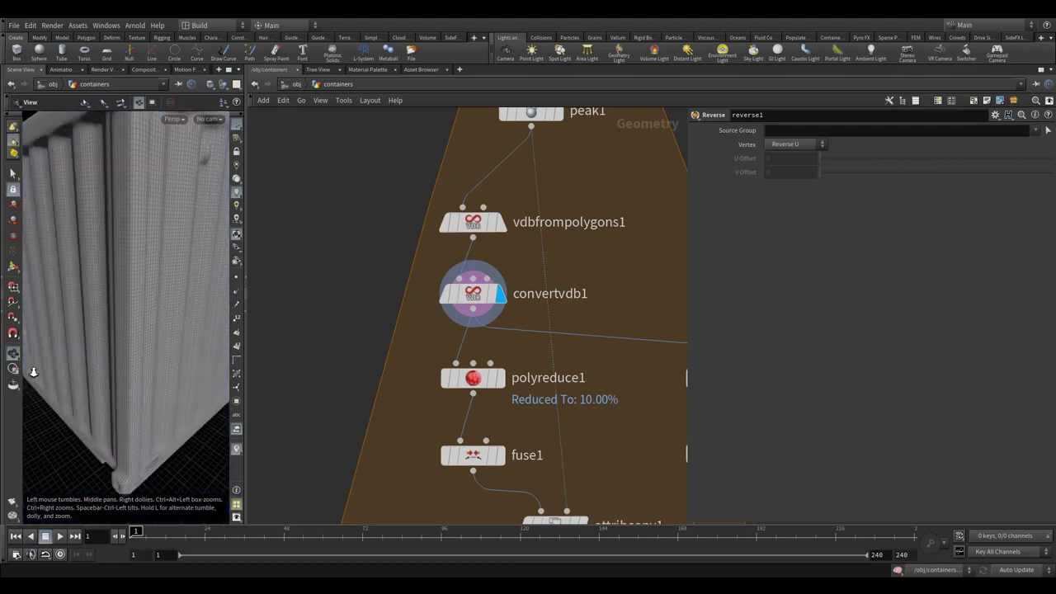
{"action": "scroll", "coordinate": [399, 411], "scroll_direction": "down", "scroll_amount": 6}
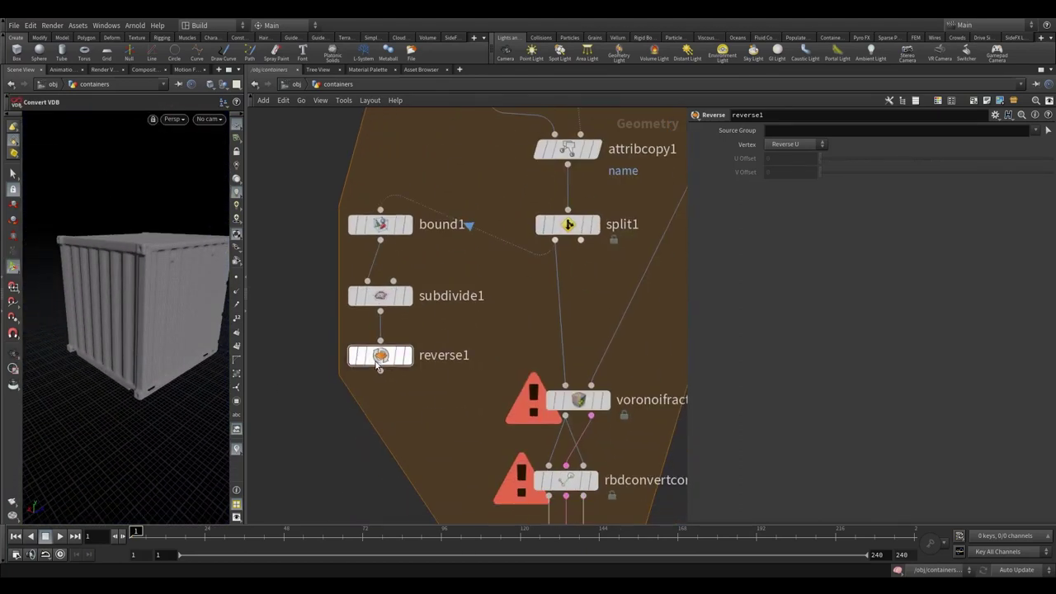
Step: Display reverse1 again and view the reversed cube from inside and outside
{"action": "left_click", "coordinate": [407, 354]}
{"action": "key", "text": "Escape"}
{"action": "scroll", "coordinate": [200, 271], "scroll_direction": "down", "scroll_amount": 10}
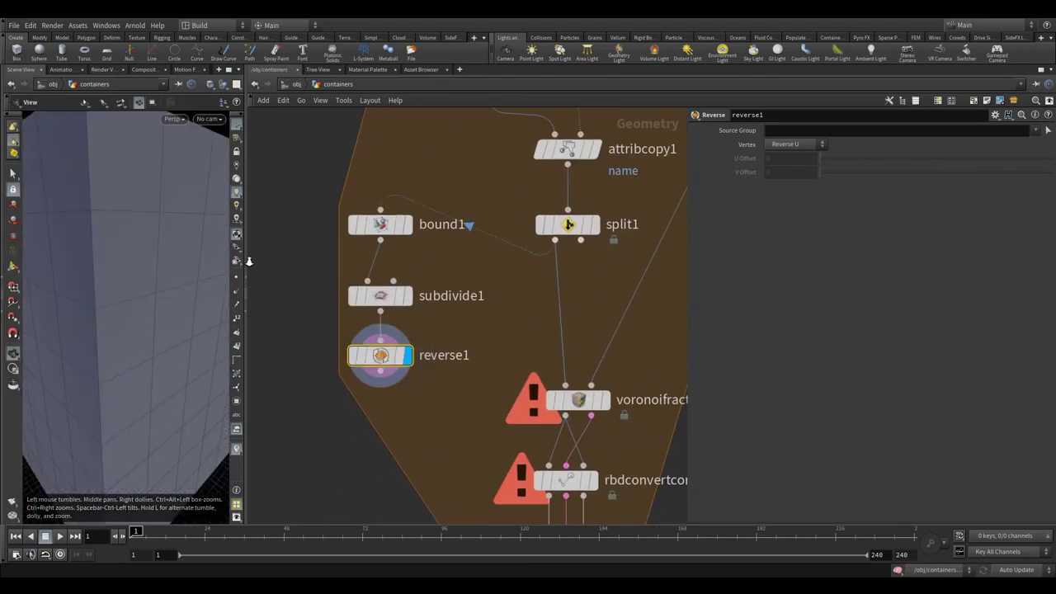
{"action": "key", "text": "Return"}
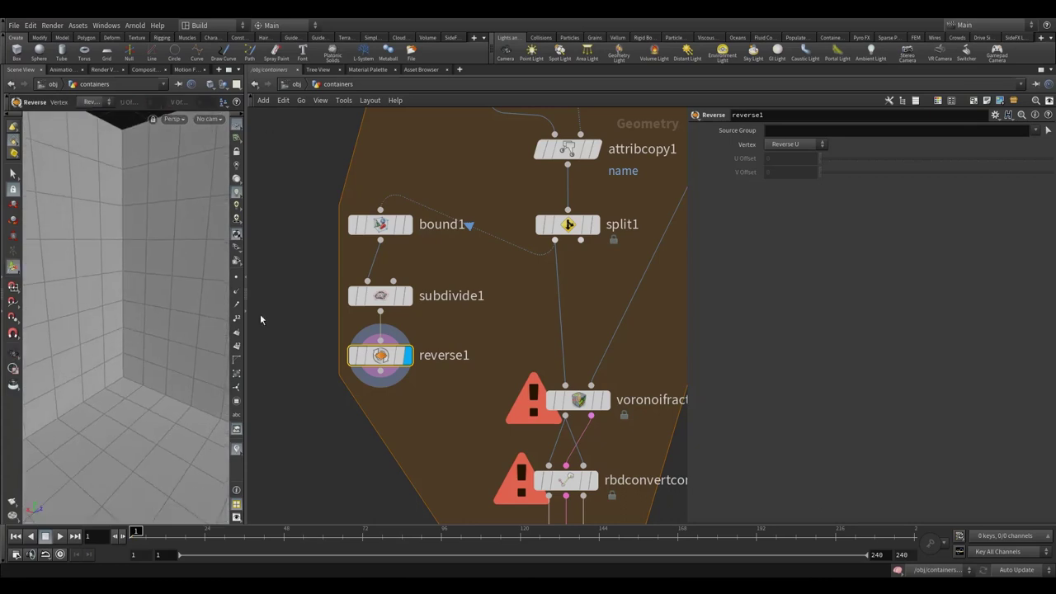
{"action": "key", "text": "Escape"}
{"action": "scroll", "coordinate": [137, 314], "scroll_direction": "down", "scroll_amount": 5}
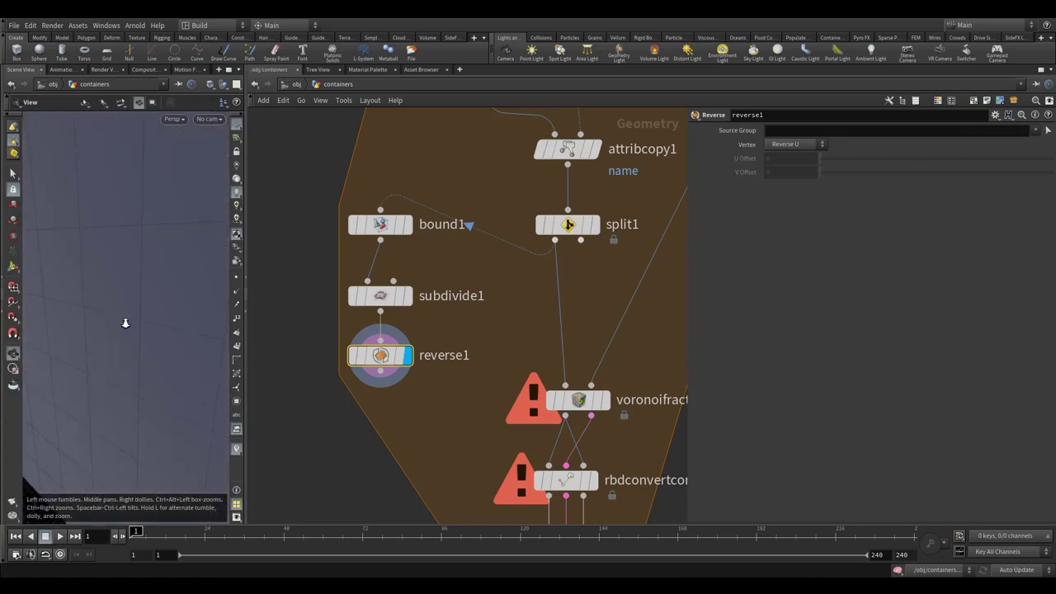
{"action": "scroll", "coordinate": [132, 330], "scroll_direction": "up", "scroll_amount": 5}
{"action": "left_click_drag", "start_coordinate": [135, 327], "coordinate": [169, 338]}
{"action": "key", "text": "Return"}
Step: Swap the 3D viewport for the Geometry Spreadsheet showing reverse1's data
{"action": "middle_click_drag", "start_coordinate": [474, 383], "coordinate": [464, 334]}
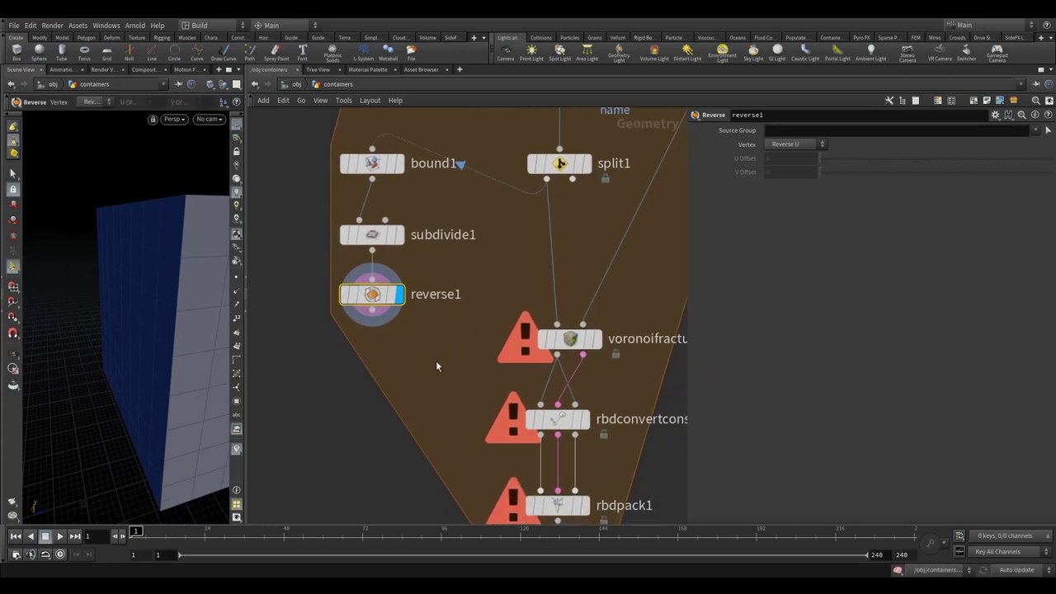
{"action": "left_click_drag", "start_coordinate": [246, 115], "coordinate": [311, 107]}
{"action": "left_click", "coordinate": [244, 70]}
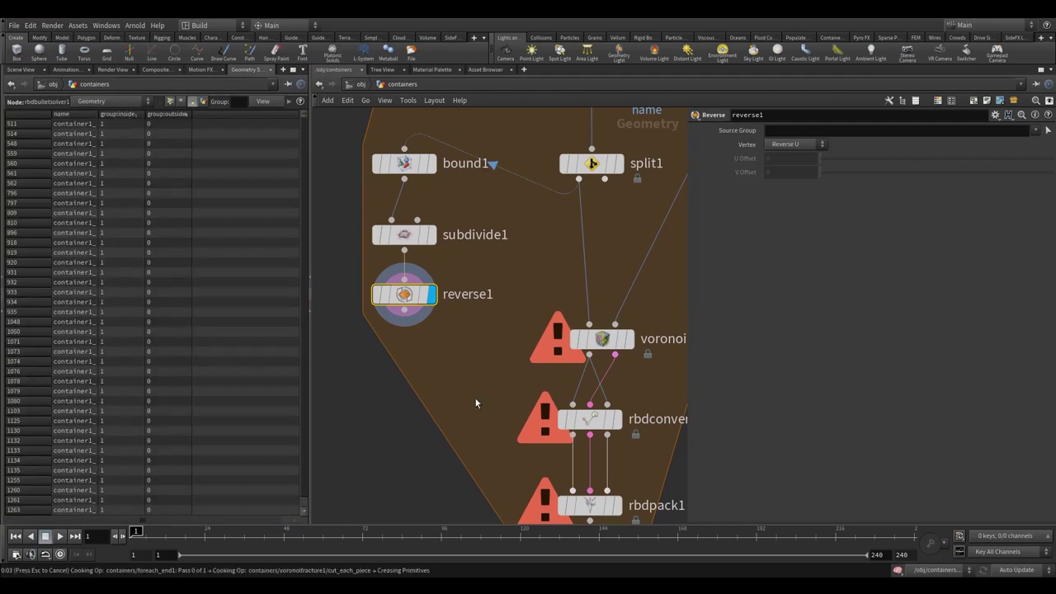
{"action": "left_click_drag", "start_coordinate": [404, 296], "coordinate": [405, 303]}
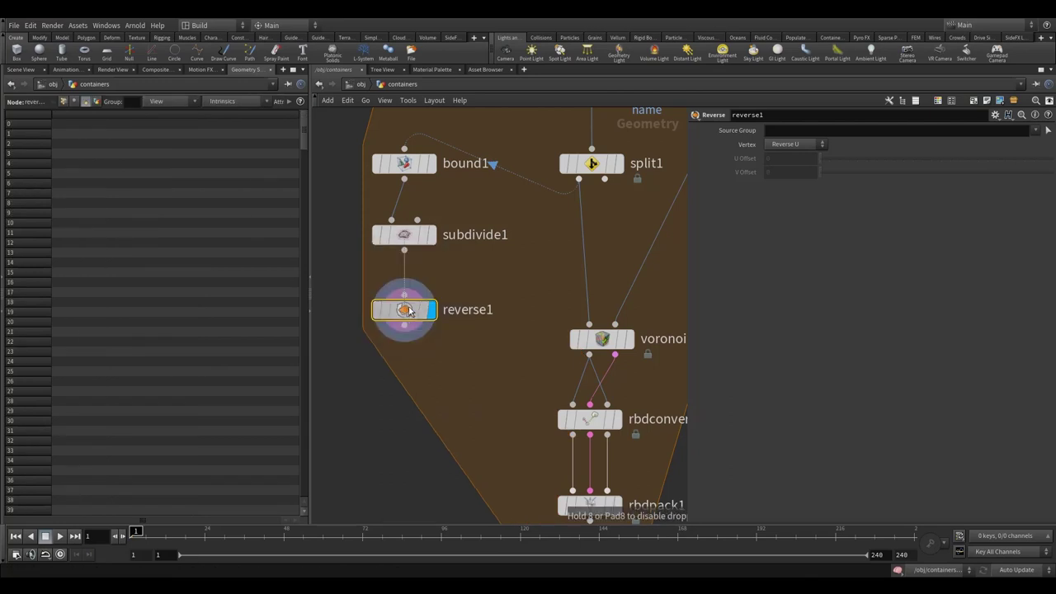
{"action": "key", "text": "Tab"}
Step: Add attribcopy2 below reverse1, copying the name attribute from split1 in input 2, and display it
{"action": "type", "text": "ac"}
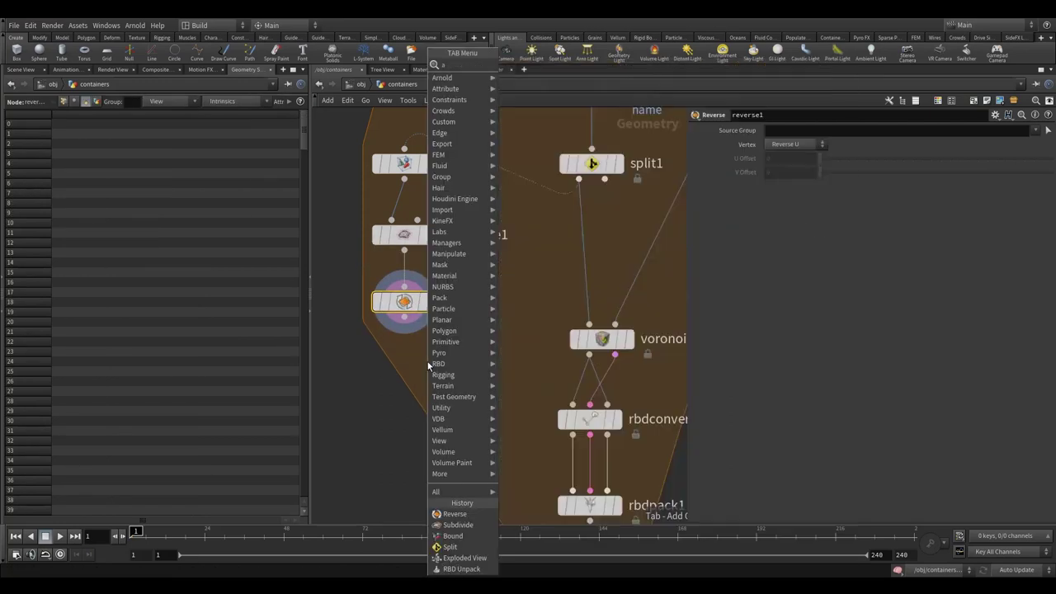
{"action": "left_click", "coordinate": [541, 120]}
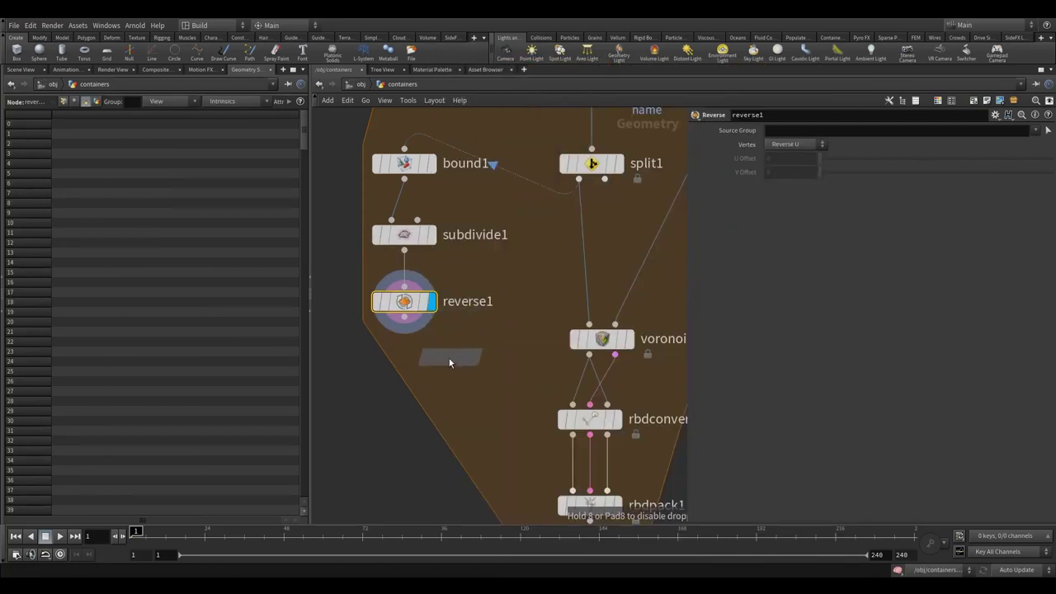
{"action": "left_click", "coordinate": [425, 365]}
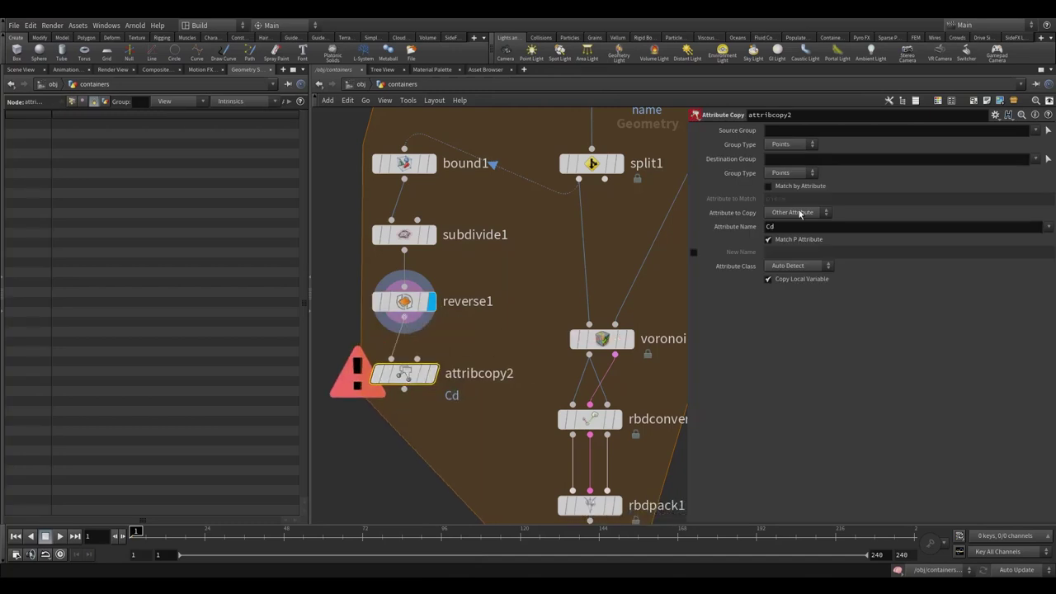
{"action": "left_click", "coordinate": [1047, 228]}
{"action": "left_click", "coordinate": [420, 359]}
{"action": "left_click", "coordinate": [578, 179]}
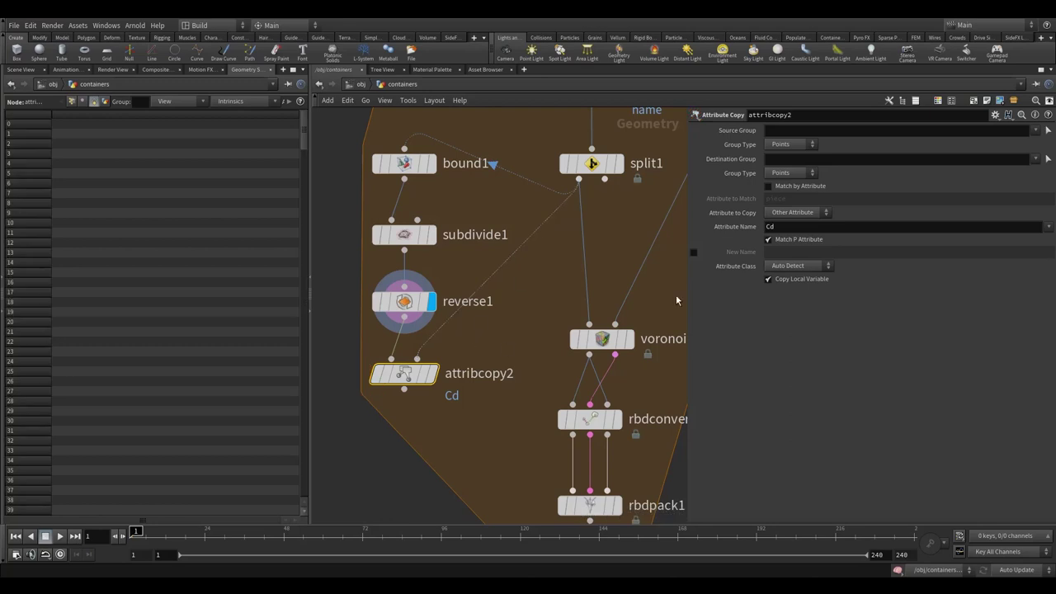
{"action": "left_click", "coordinate": [1046, 226]}
{"action": "left_click", "coordinate": [1019, 257]}
{"action": "left_click", "coordinate": [776, 228]}
{"action": "key", "text": "BackSpace"}
{"action": "key", "text": "BackSpace"}
{"action": "key", "text": "BackSpace"}
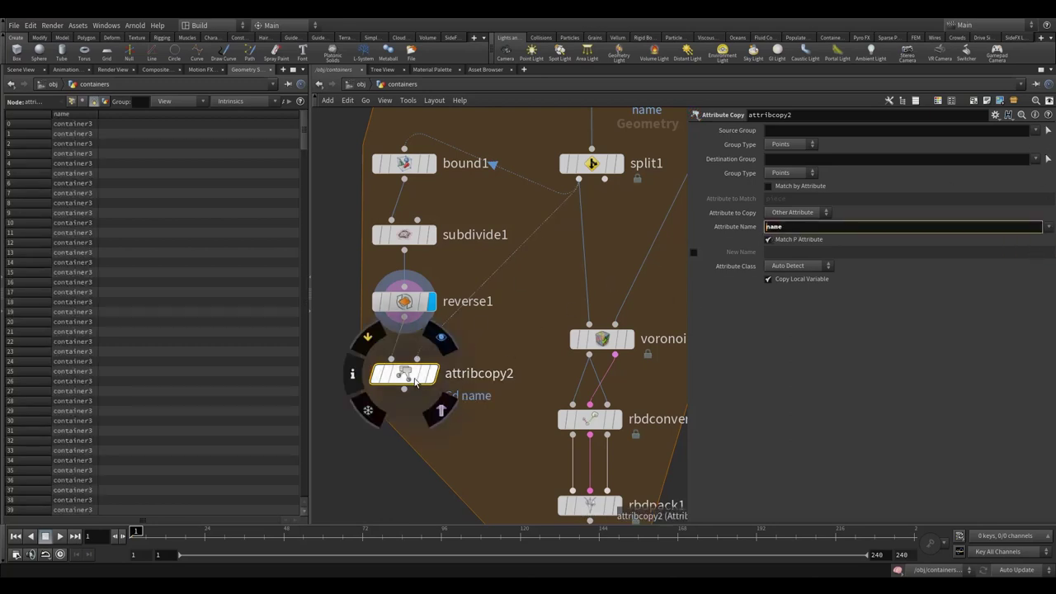
{"action": "left_click", "coordinate": [443, 340]}
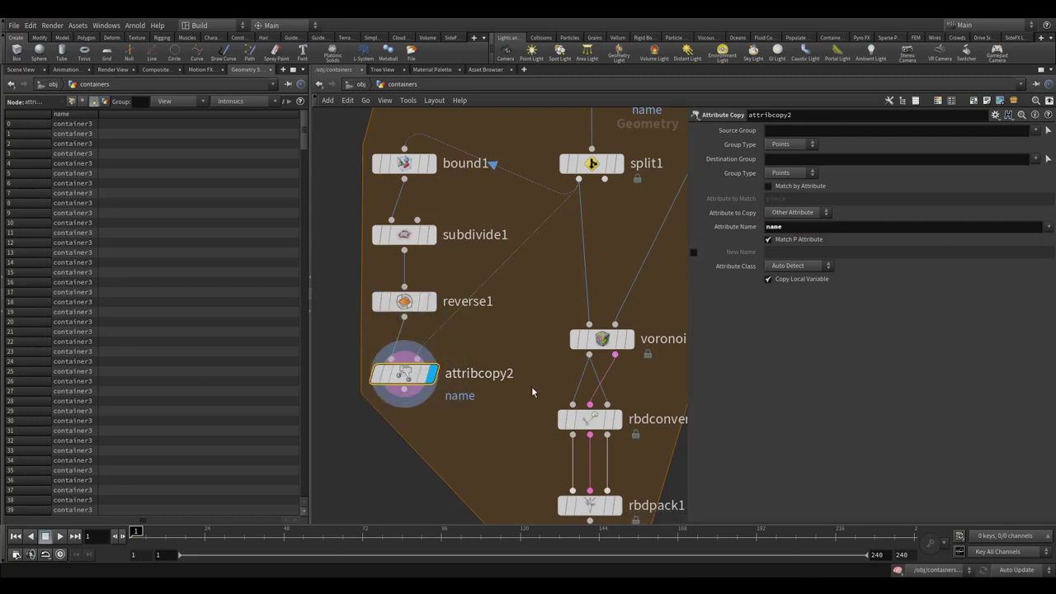
Step: Move the fracture nodes and rbdunpack1 down to make room
{"action": "scroll", "coordinate": [521, 388], "scroll_direction": "down", "scroll_amount": 3}
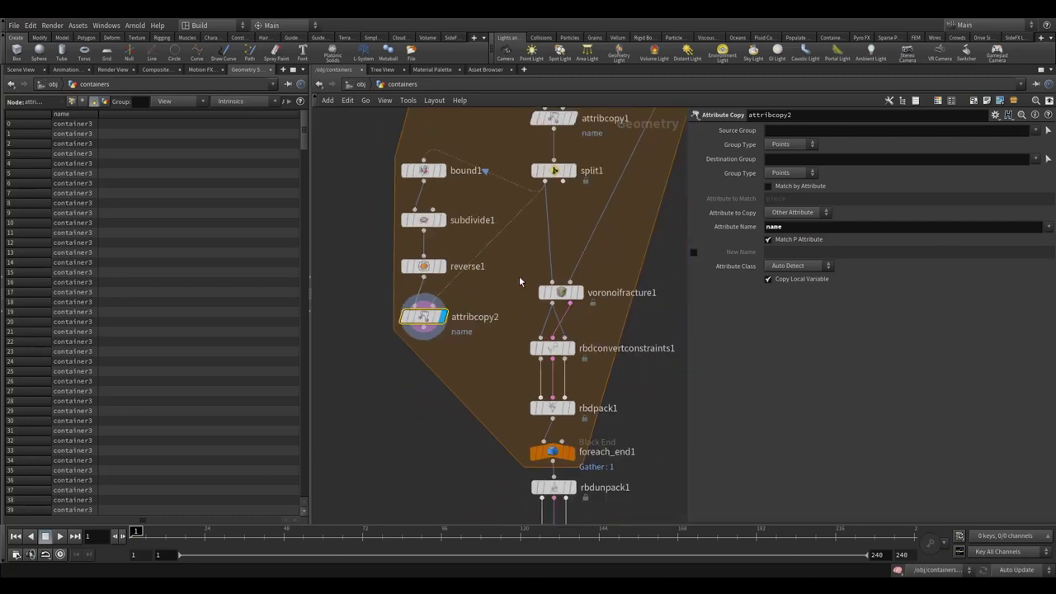
{"action": "scroll", "coordinate": [518, 282], "scroll_direction": "down", "scroll_amount": 5}
{"action": "left_click_drag", "start_coordinate": [502, 253], "coordinate": [541, 364]}
{"action": "left_click_drag", "start_coordinate": [527, 275], "coordinate": [527, 297]}
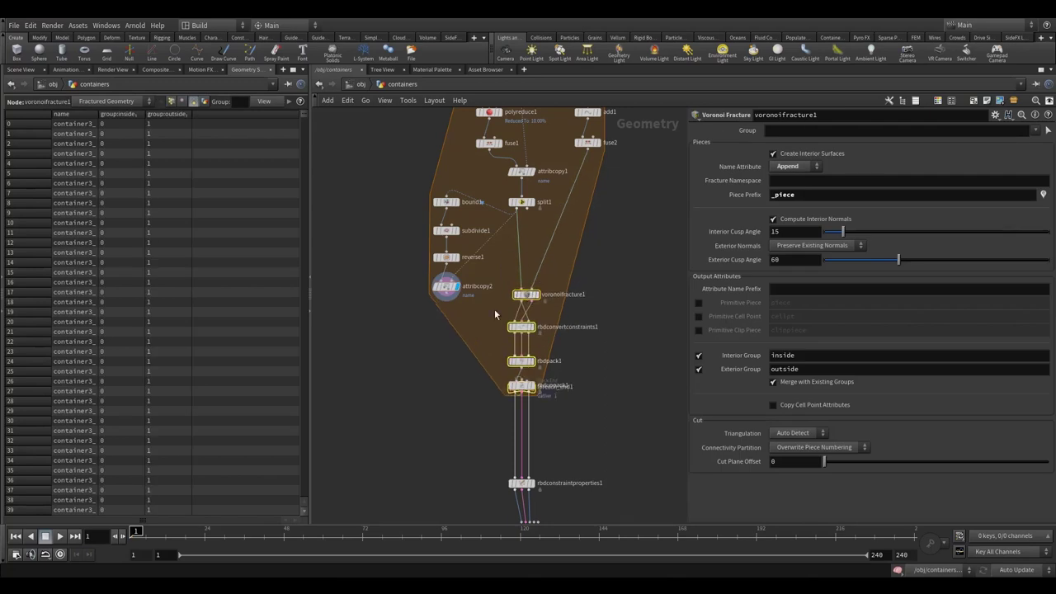
{"action": "left_click_drag", "start_coordinate": [520, 386], "coordinate": [522, 429]}
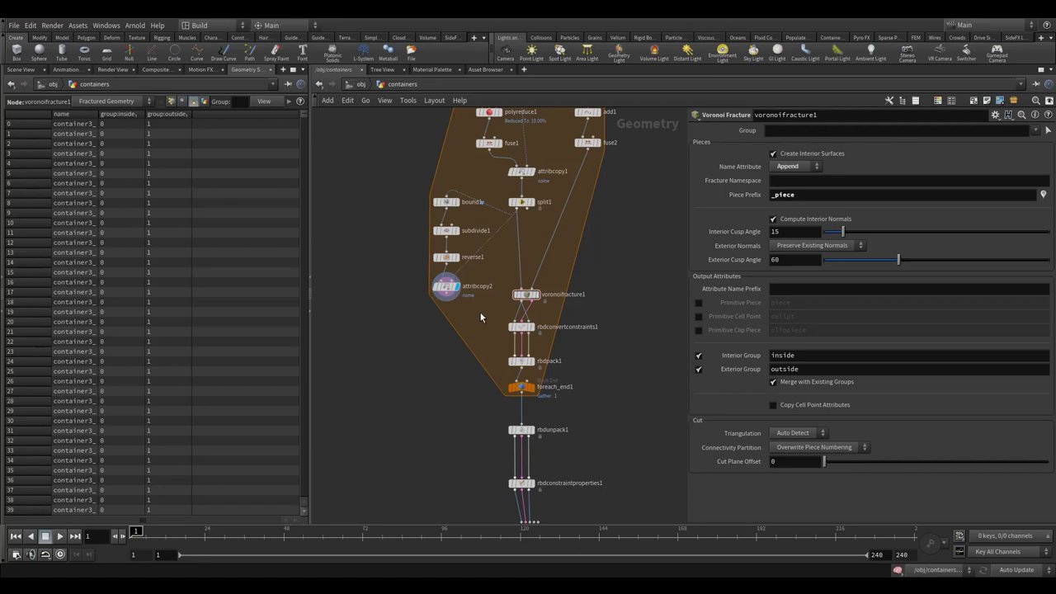
{"action": "key", "text": "Tab"}
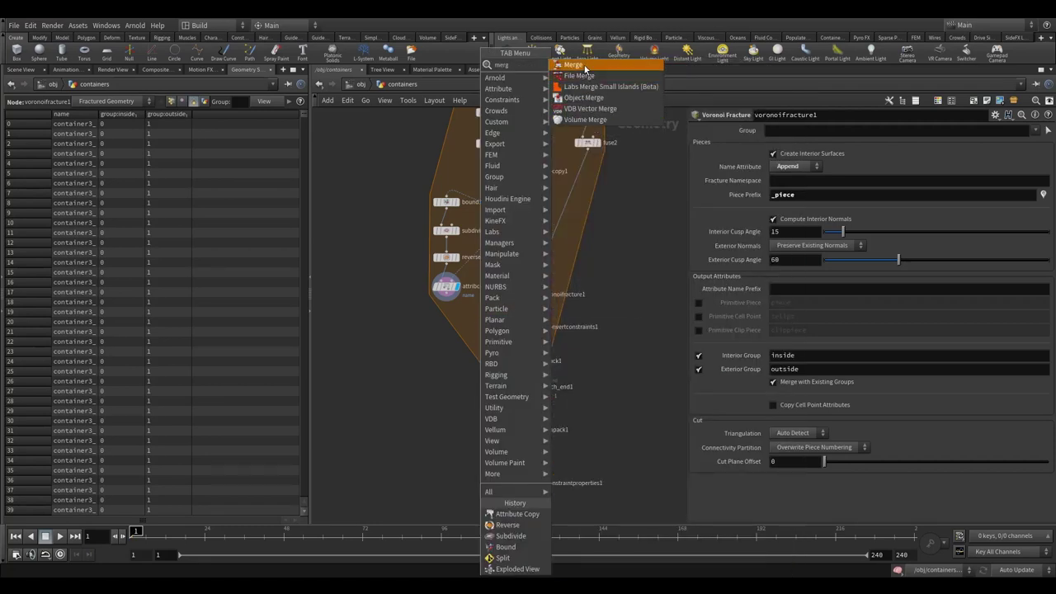
Step: Place merge2 fed by attribcopy2 and wire it into voronoifracture1
{"action": "key", "text": "Escape"}
{"action": "left_click", "coordinate": [488, 307]}
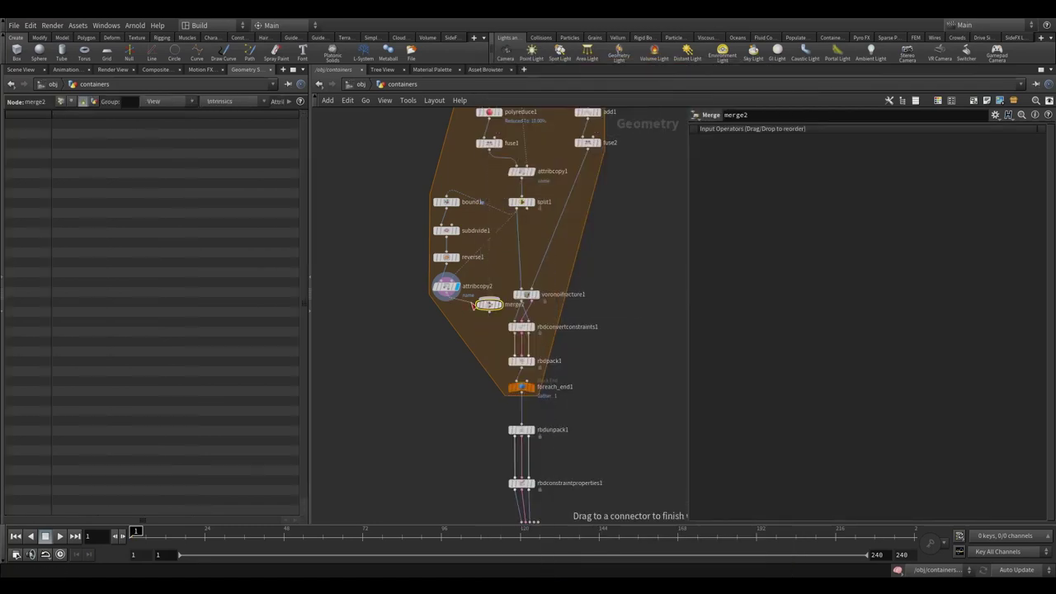
{"action": "left_click", "coordinate": [490, 302]}
{"action": "left_click_drag", "start_coordinate": [490, 305], "coordinate": [520, 365]}
{"action": "left_click_drag", "start_coordinate": [575, 391], "coordinate": [521, 322]}
{"action": "left_click", "coordinate": [498, 300]}
{"action": "left_click_drag", "start_coordinate": [495, 282], "coordinate": [525, 315]}
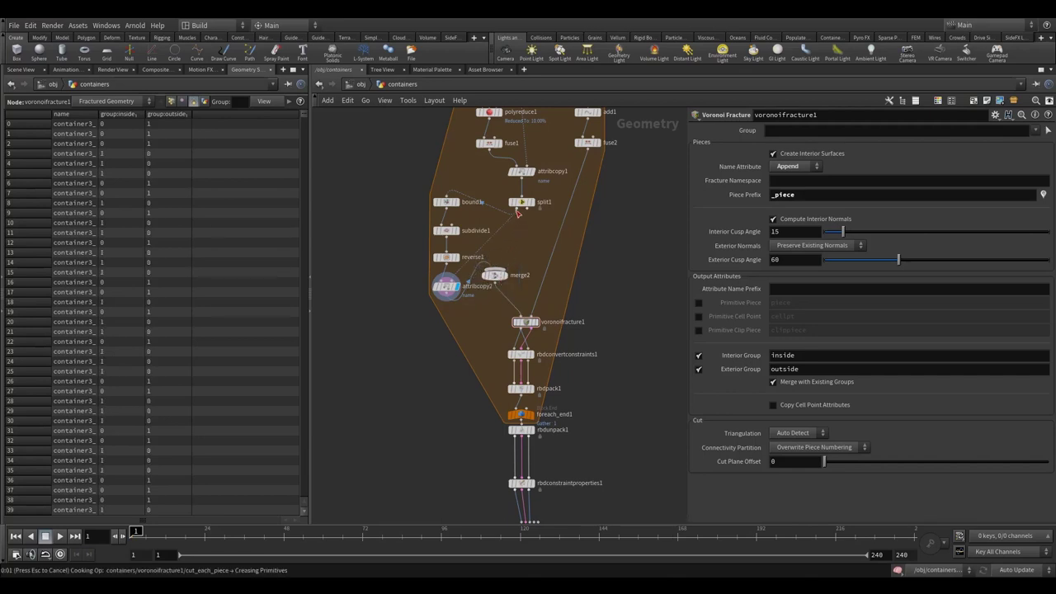
Step: View merge2's output and orbit around the container walls
{"action": "left_click", "coordinate": [497, 280]}
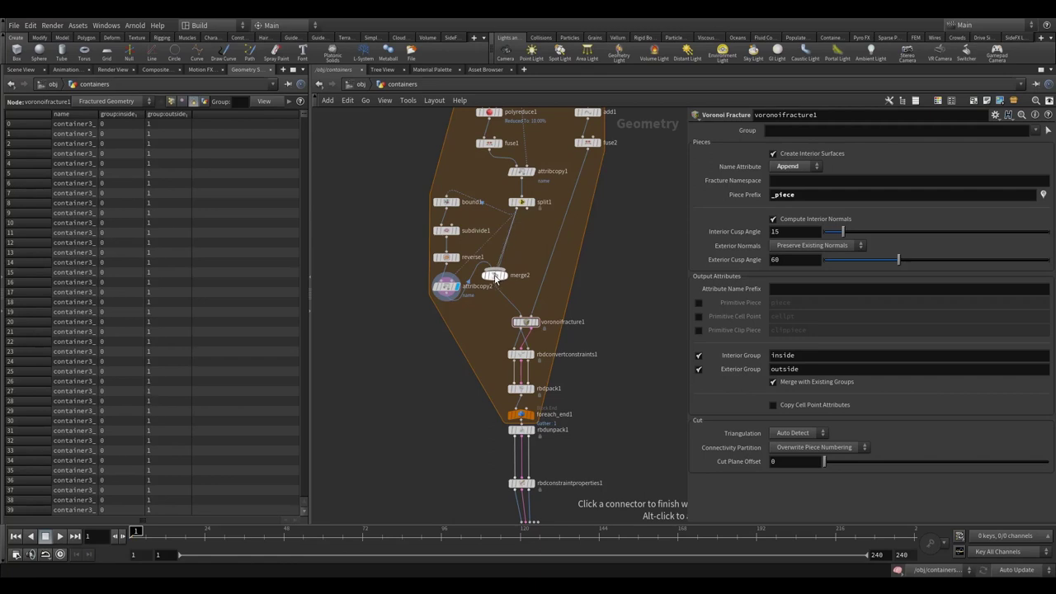
{"action": "mouse_move", "coordinate": [503, 271]}
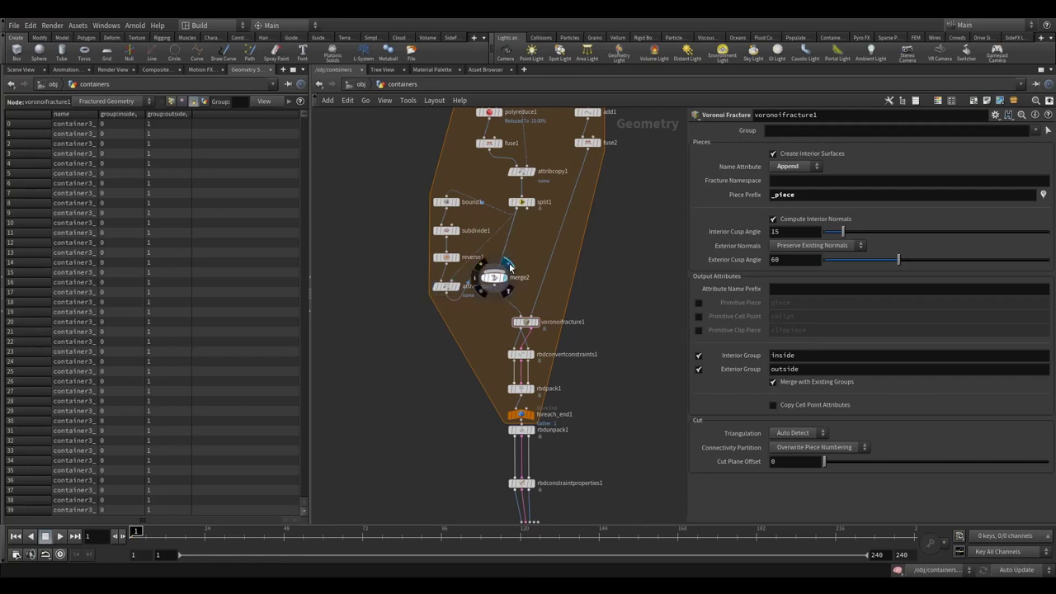
{"action": "left_click", "coordinate": [495, 278]}
{"action": "left_click", "coordinate": [21, 69]}
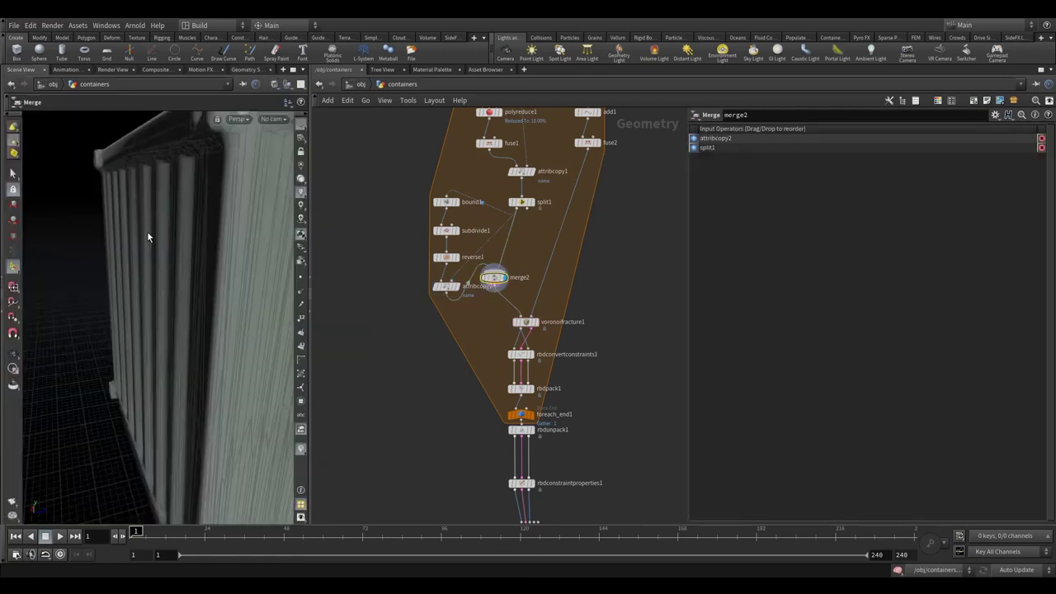
{"action": "key", "text": "Escape"}
{"action": "key", "text": "h"}
{"action": "left_click_drag", "start_coordinate": [158, 266], "coordinate": [130, 306]}
{"action": "right_click_drag", "start_coordinate": [129, 306], "coordinate": [212, 302]}
{"action": "key", "text": "h"}
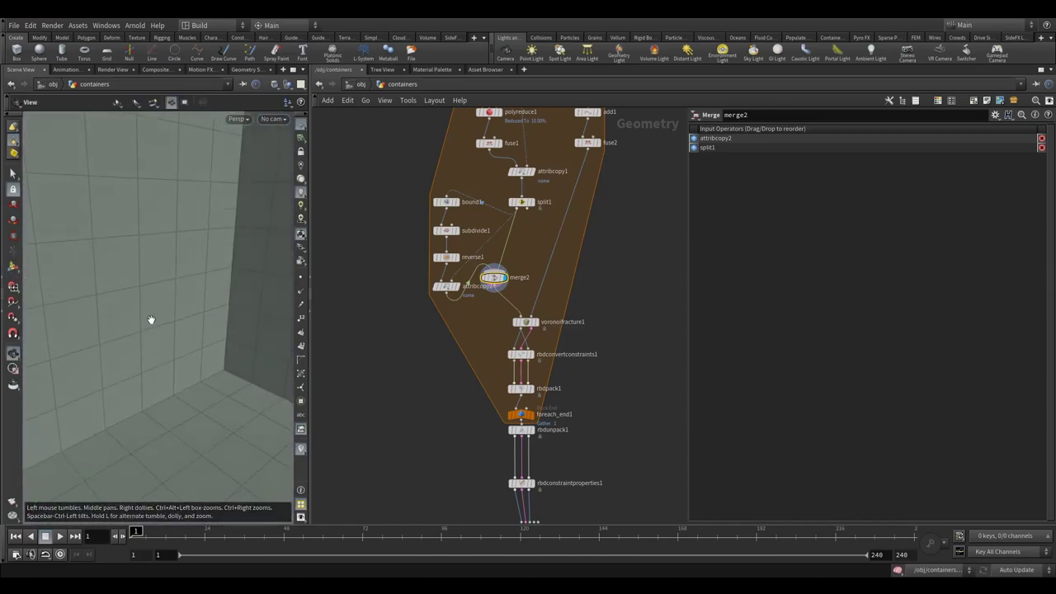
{"action": "key", "text": "Return"}
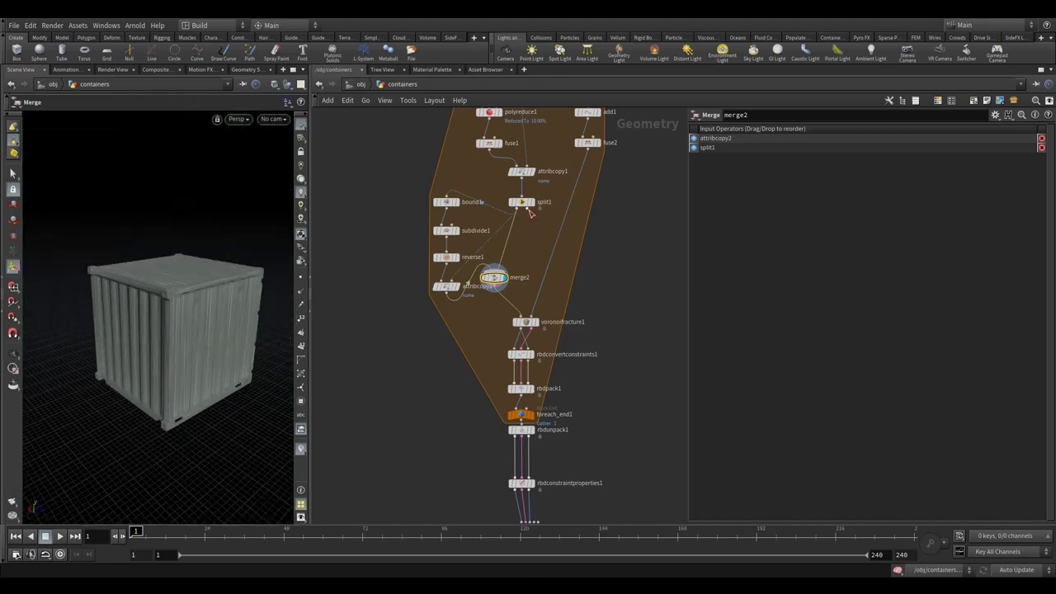
{"action": "scroll", "coordinate": [532, 214], "scroll_direction": "down", "scroll_amount": 5}
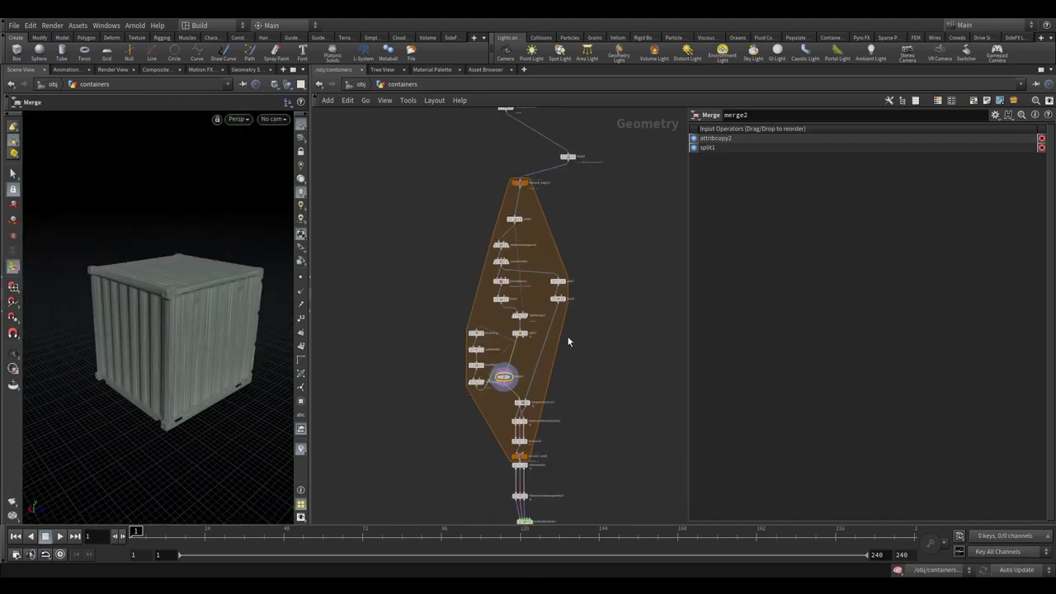
Step: Wire split1 into merge2 as another input and lower merge2 above voronoifracture1
{"action": "middle_click_drag", "start_coordinate": [556, 420], "coordinate": [501, 302]}
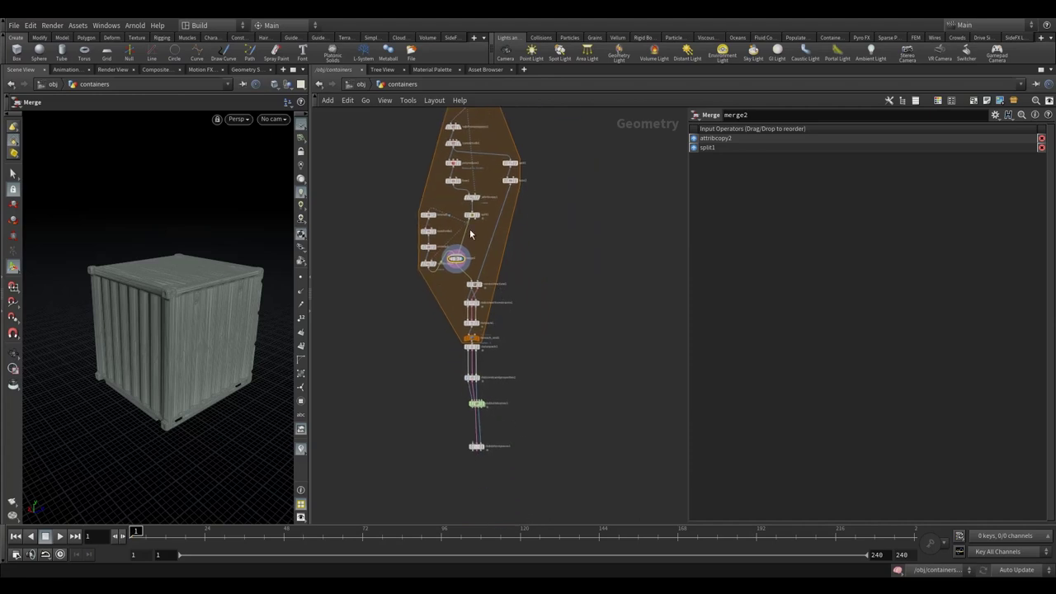
{"action": "scroll", "coordinate": [478, 217], "scroll_direction": "up", "scroll_amount": 4}
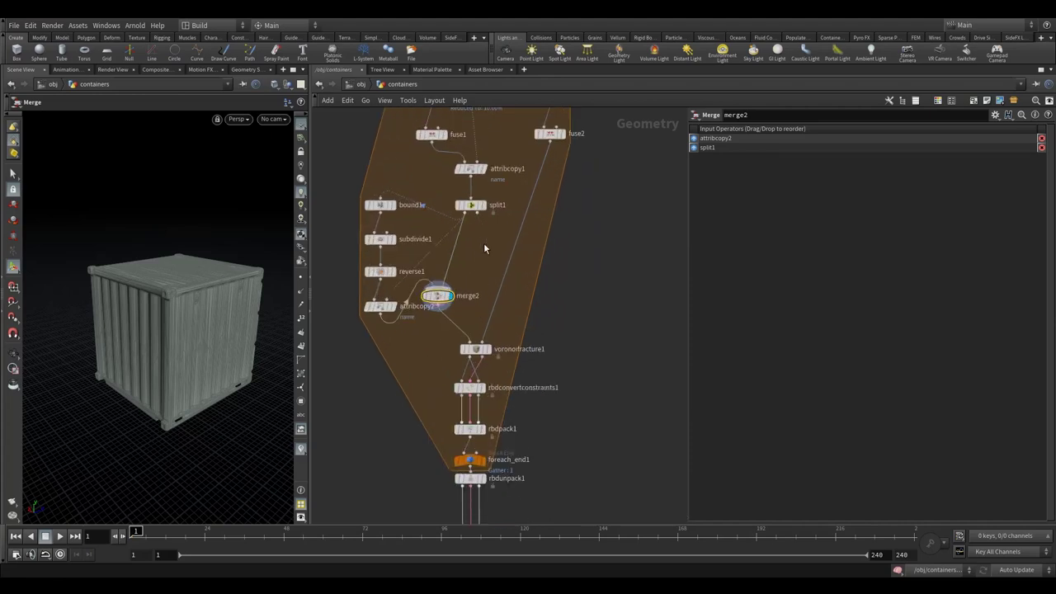
{"action": "mouse_move", "coordinate": [471, 214]}
{"action": "left_click_drag", "start_coordinate": [471, 213], "coordinate": [476, 238]}
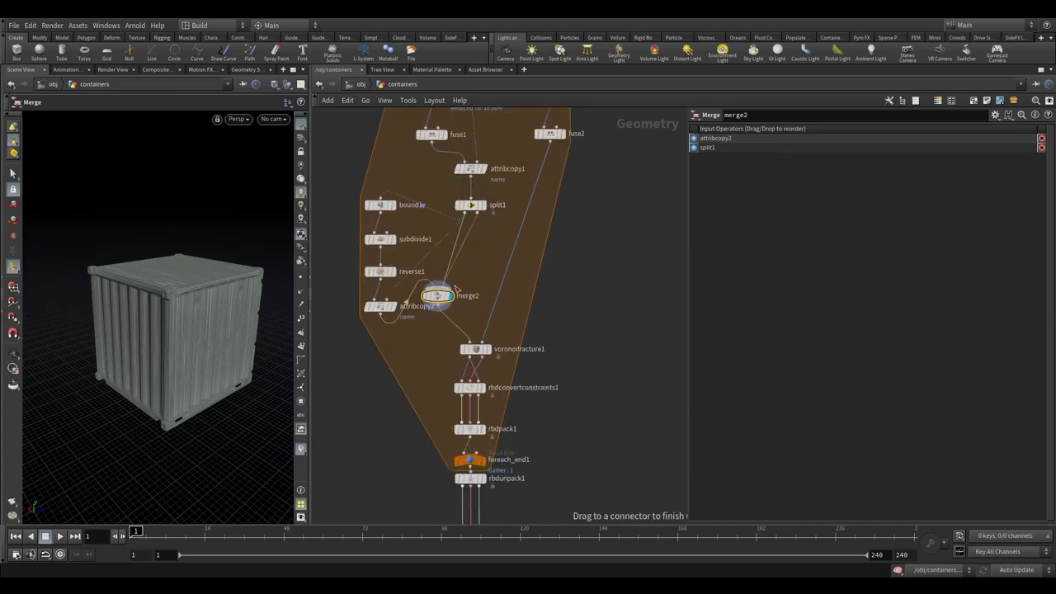
{"action": "left_click_drag", "start_coordinate": [457, 284], "coordinate": [438, 295]}
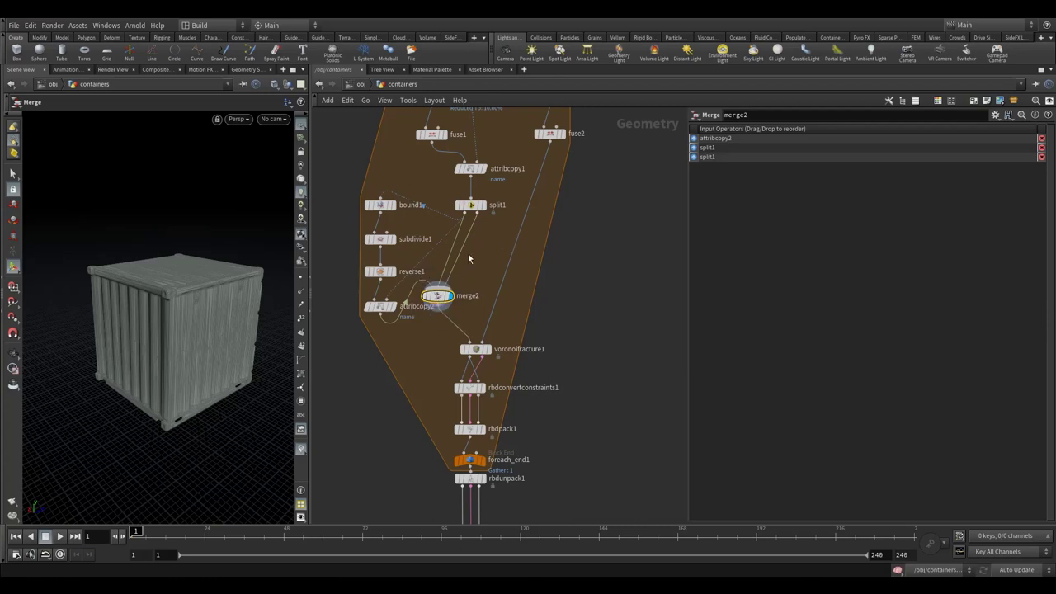
{"action": "left_click_drag", "start_coordinate": [438, 299], "coordinate": [458, 327]}
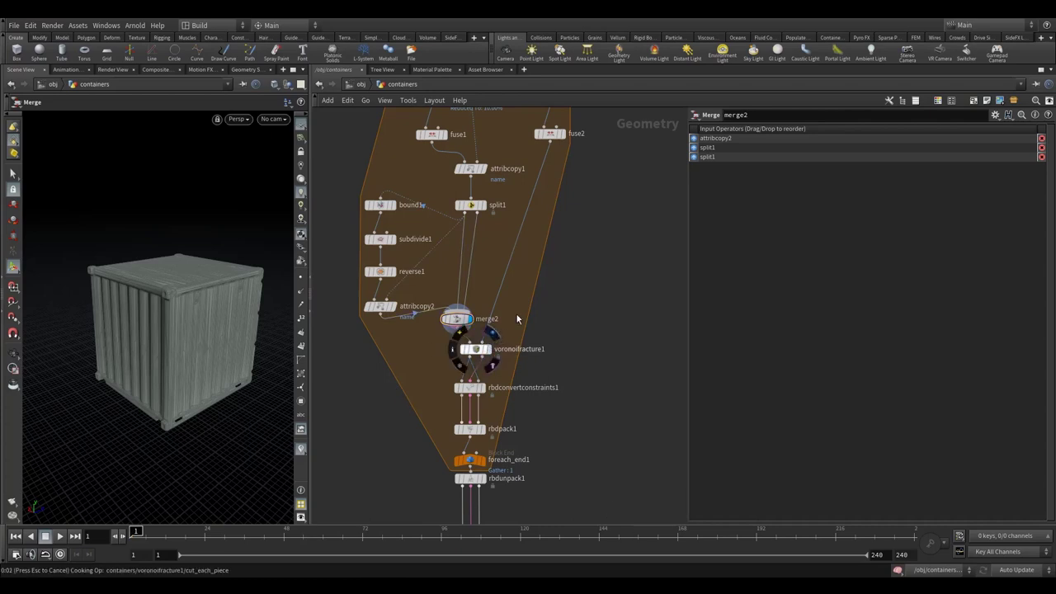
Step: Select voronoifracture1 to view the fractured container, then nudge foreach_end1 slightly up
{"action": "left_click", "coordinate": [495, 349]}
{"action": "scroll", "coordinate": [176, 330], "scroll_direction": "up", "scroll_amount": 5}
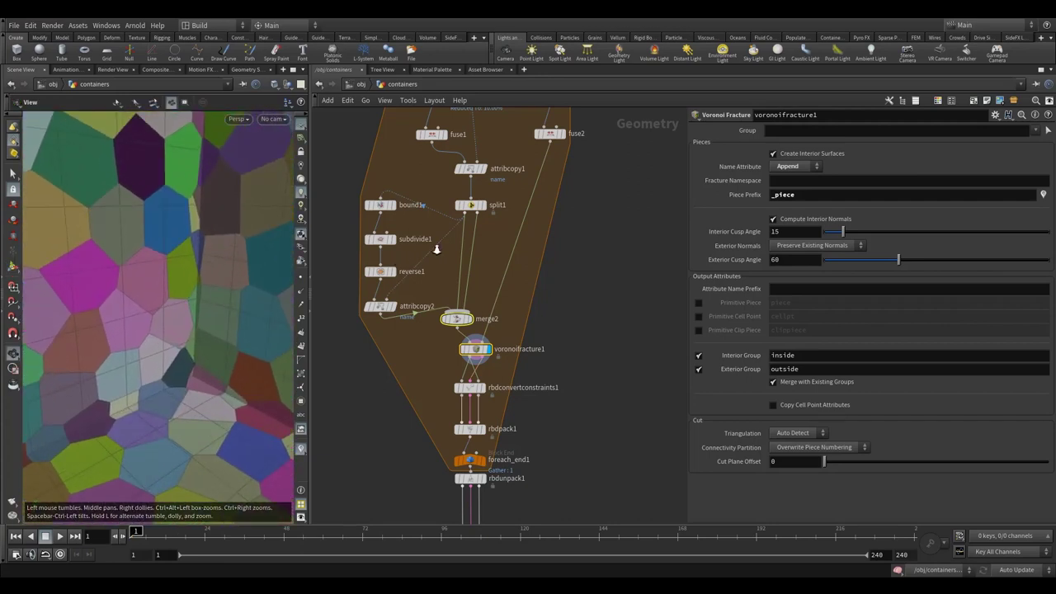
{"action": "key", "text": "h"}
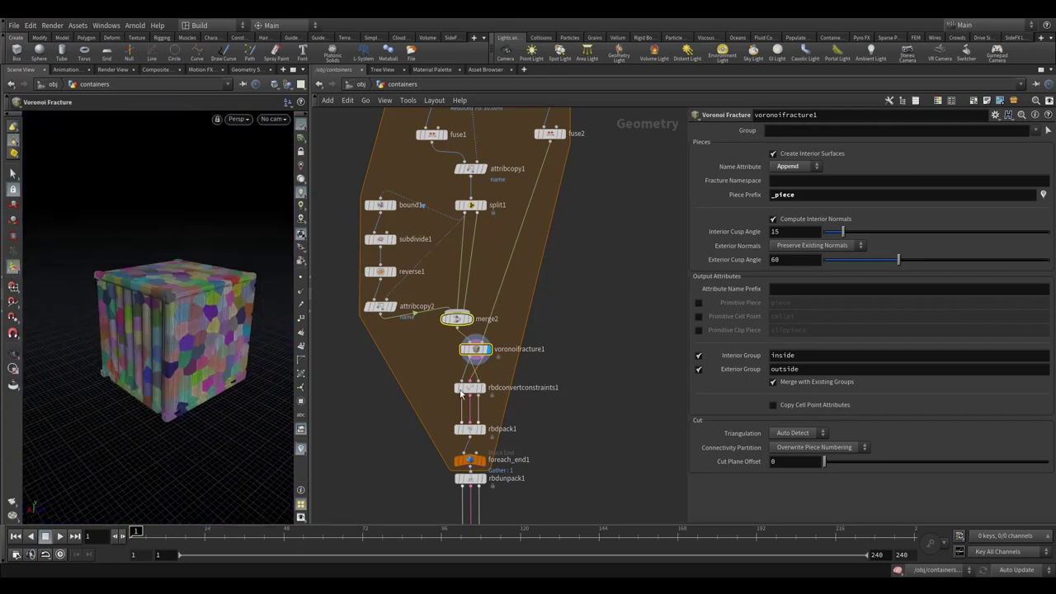
{"action": "middle_click_drag", "start_coordinate": [447, 397], "coordinate": [415, 314]}
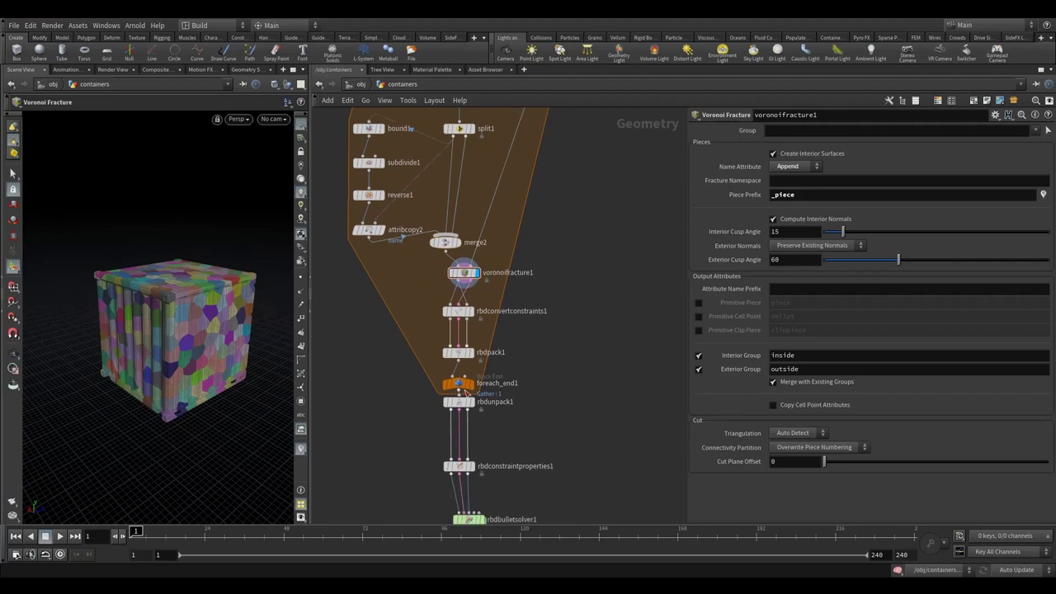
{"action": "left_click_drag", "start_coordinate": [463, 387], "coordinate": [463, 379]}
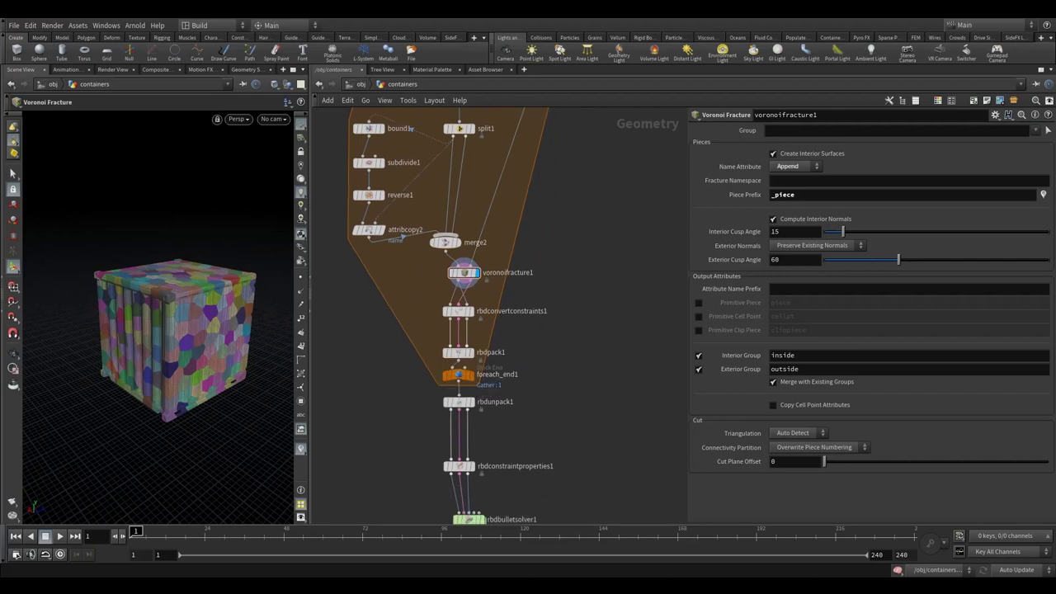
{"action": "scroll", "coordinate": [468, 217], "scroll_direction": "down", "scroll_amount": 3}
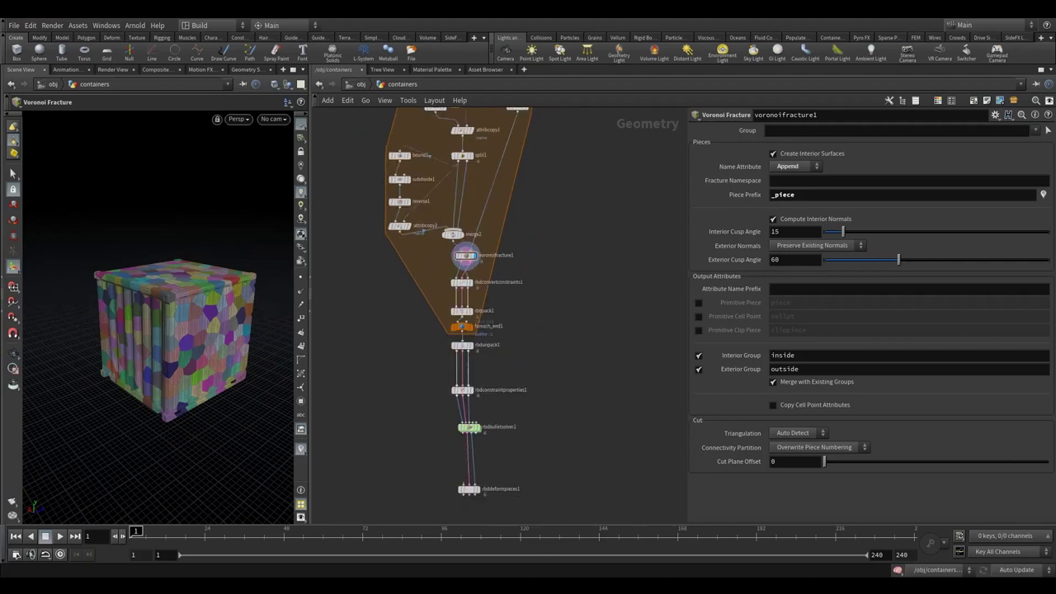
{"action": "mouse_move", "coordinate": [469, 328]}
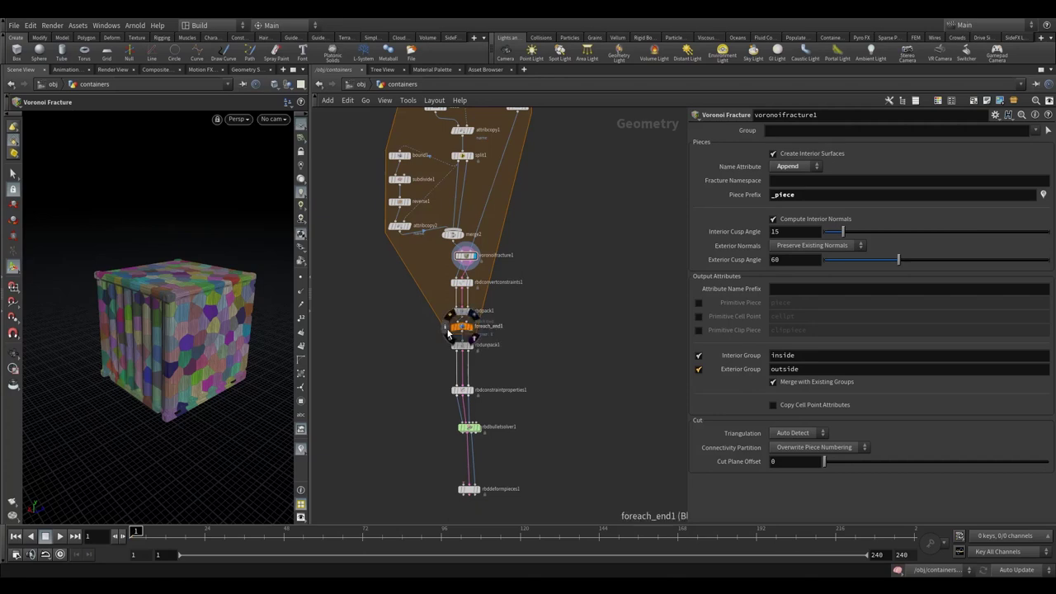
Step: Move foreach_end1 down and nudge rbddeformpieces1 slightly up-left in the network
{"action": "left_click_drag", "start_coordinate": [461, 314], "coordinate": [464, 332]}
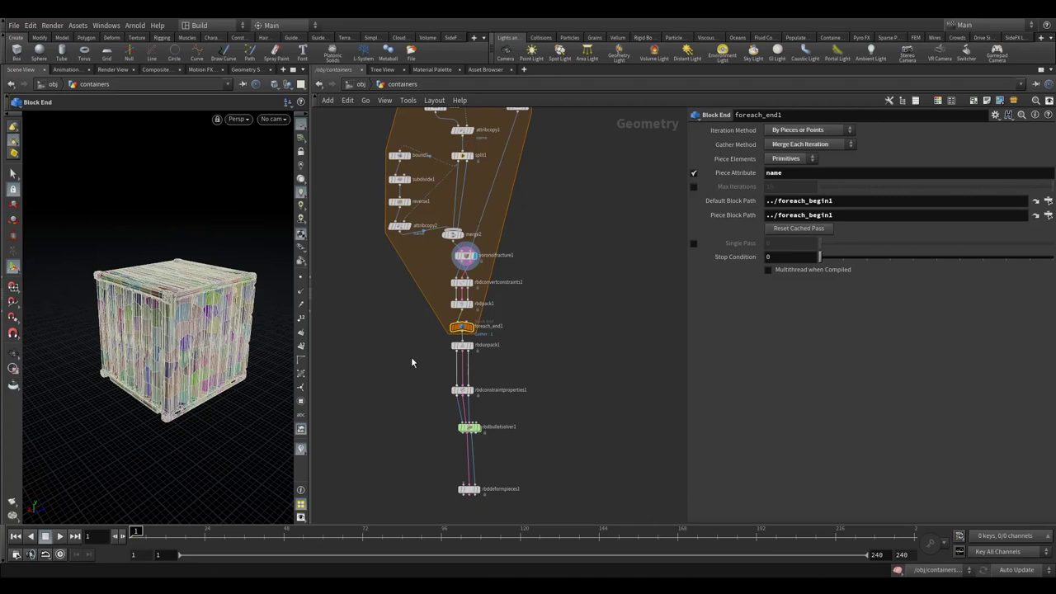
{"action": "middle_click_drag", "start_coordinate": [550, 219], "coordinate": [557, 254]}
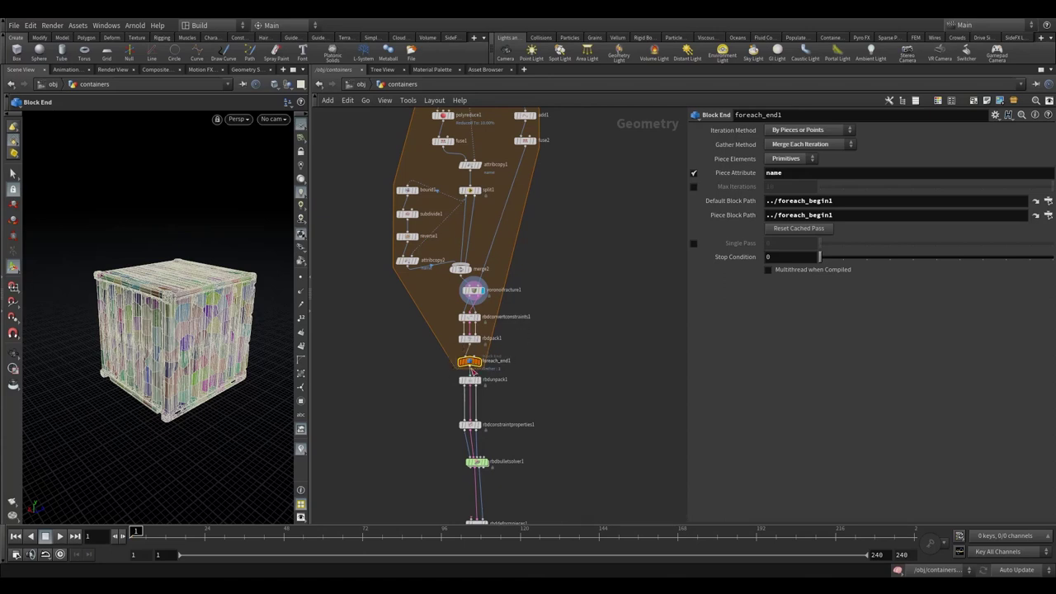
{"action": "mouse_move", "coordinate": [480, 353]}
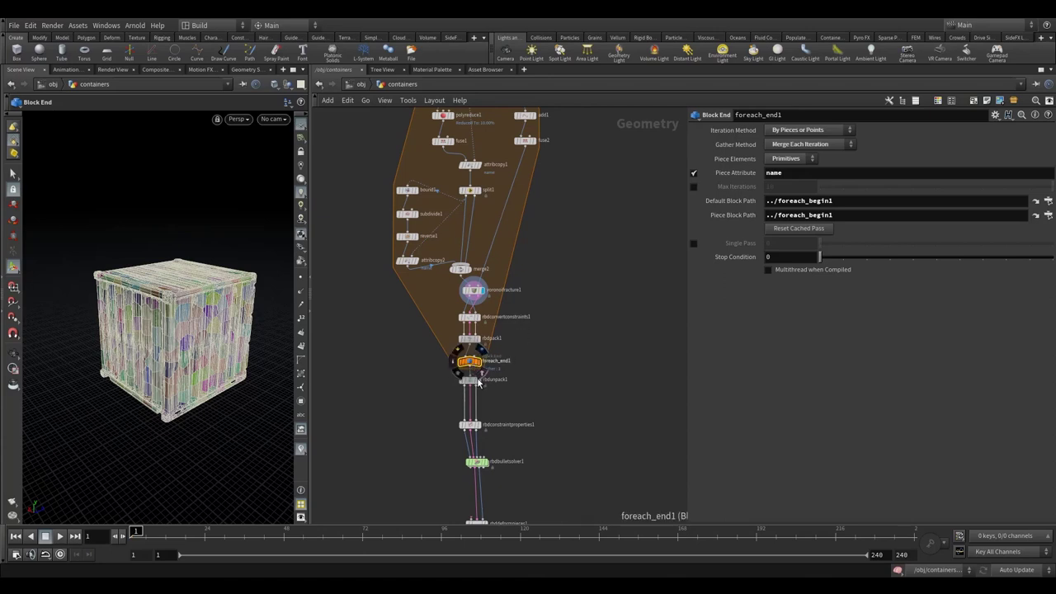
{"action": "mouse_move", "coordinate": [476, 466]}
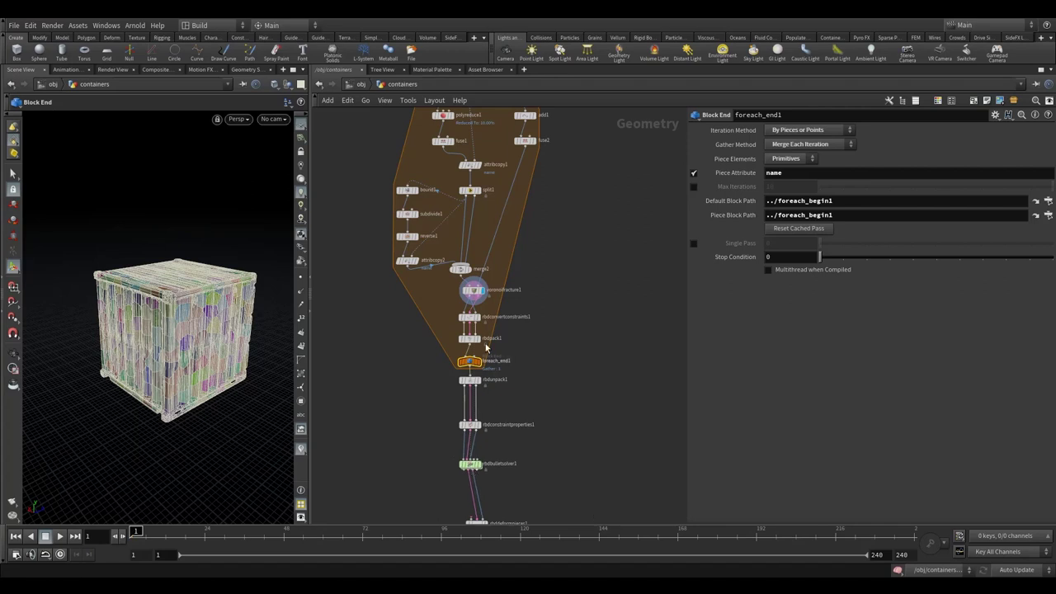
{"action": "middle_click_drag", "start_coordinate": [524, 465], "coordinate": [523, 368]}
{"action": "mouse_move", "coordinate": [482, 445]}
{"action": "mouse_move", "coordinate": [482, 445]}
{"action": "left_mouse_down"}
{"action": "mouse_move", "coordinate": [475, 415]}
{"action": "mouse_move", "coordinate": [477, 428]}
{"action": "left_mouse_up"}
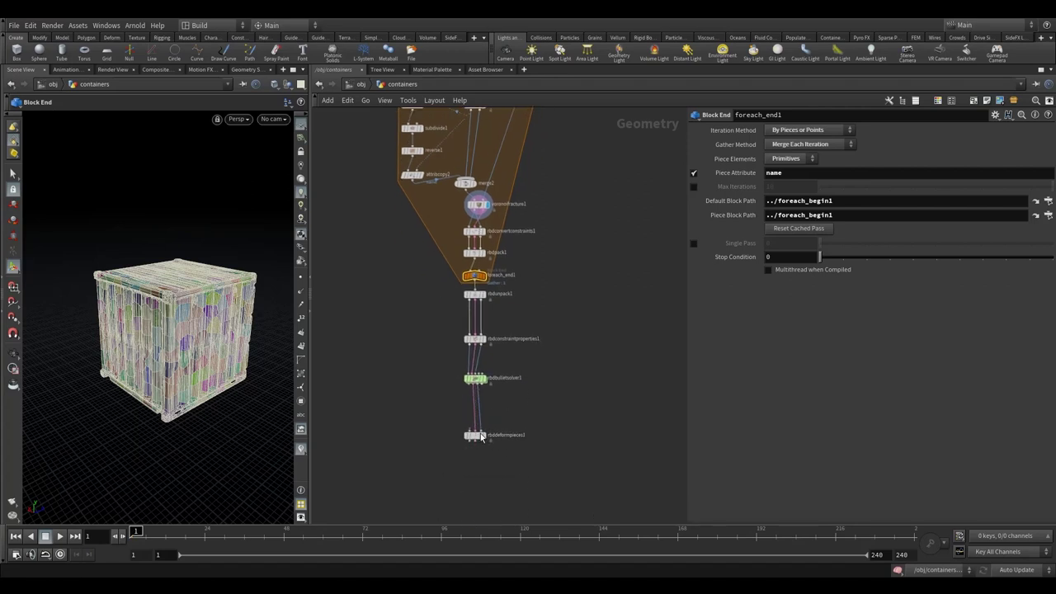
Step: Select transform4 and show its handle on the first container
{"action": "scroll", "coordinate": [541, 379], "scroll_direction": "down", "scroll_amount": 5}
{"action": "scroll", "coordinate": [554, 366], "scroll_direction": "up", "scroll_amount": 5}
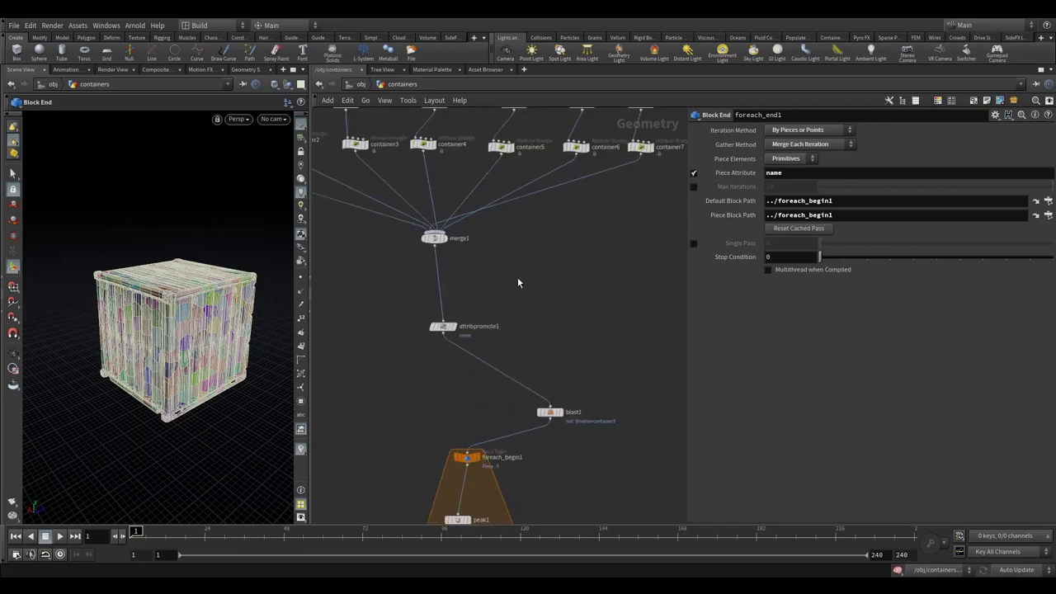
{"action": "scroll", "coordinate": [539, 280], "scroll_direction": "down", "scroll_amount": 3}
{"action": "scroll", "coordinate": [443, 330], "scroll_direction": "up", "scroll_amount": 2}
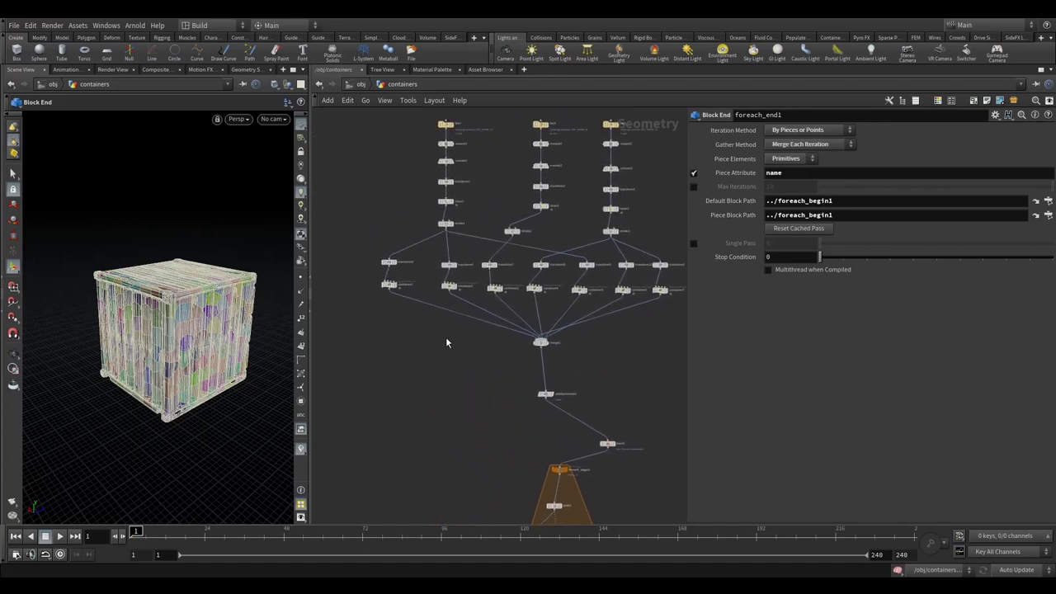
{"action": "left_click", "coordinate": [391, 263]}
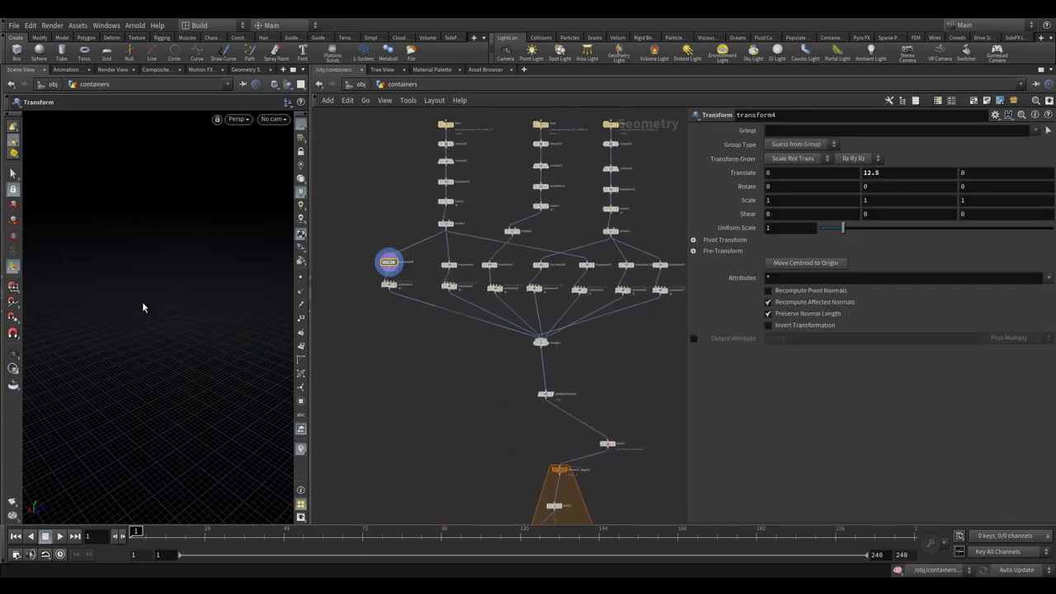
{"action": "key", "text": "Return"}
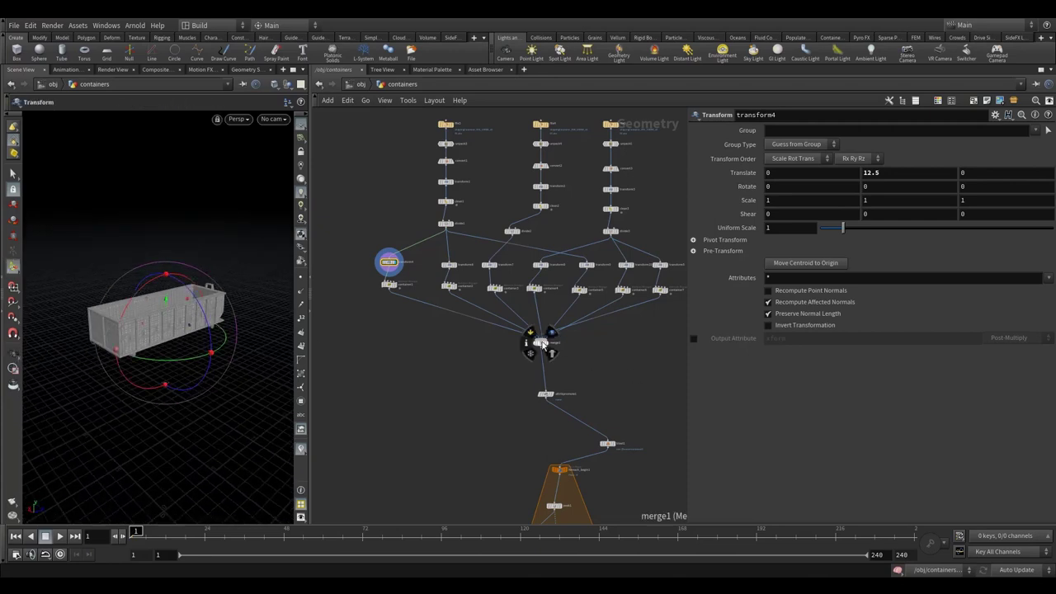
Step: View merge1 with all containers stacked, orbit around them, then reselect transform4
{"action": "left_click", "coordinate": [539, 341]}
{"action": "key", "text": "Escape"}
{"action": "scroll", "coordinate": [198, 283], "scroll_direction": "down", "scroll_amount": 4}
{"action": "left_click_drag", "start_coordinate": [207, 273], "coordinate": [177, 344]}
{"action": "mouse_move", "coordinate": [176, 344]}
{"action": "right_mouse_down"}
{"action": "mouse_move", "coordinate": [156, 358]}
{"action": "mouse_move", "coordinate": [143, 404]}
{"action": "mouse_move", "coordinate": [169, 344]}
{"action": "mouse_move", "coordinate": [191, 332]}
{"action": "right_mouse_up"}
{"action": "key", "text": "Return"}
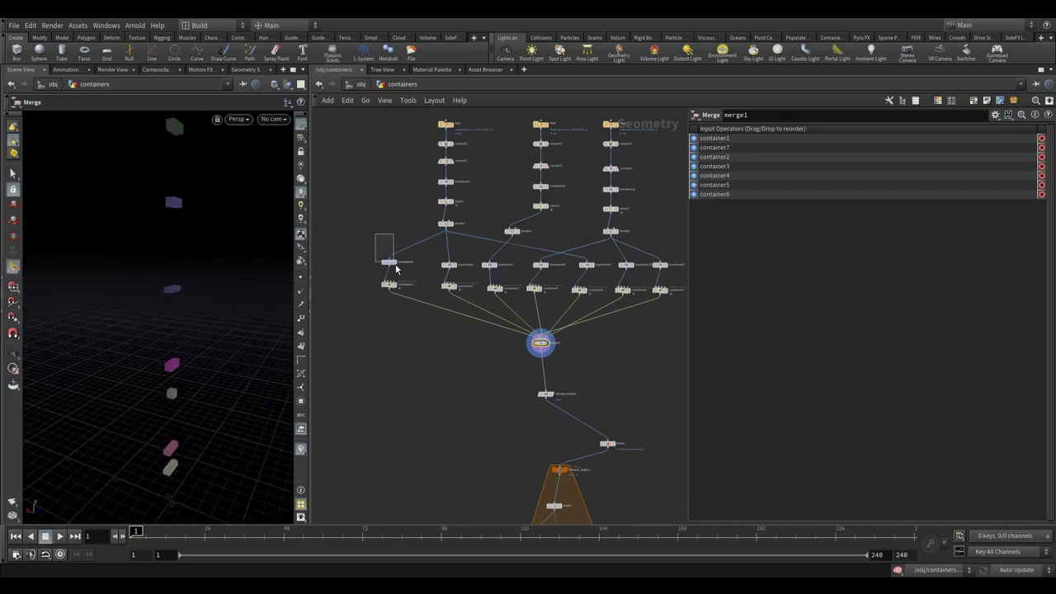
{"action": "left_click", "coordinate": [393, 262]}
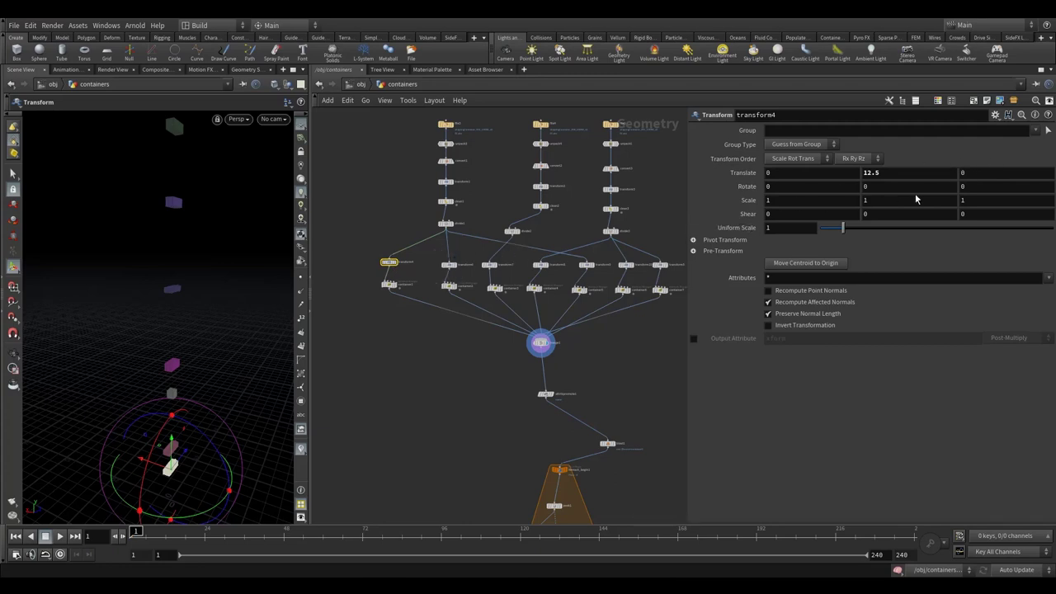
{"action": "left_click_drag", "start_coordinate": [205, 313], "coordinate": [202, 311]}
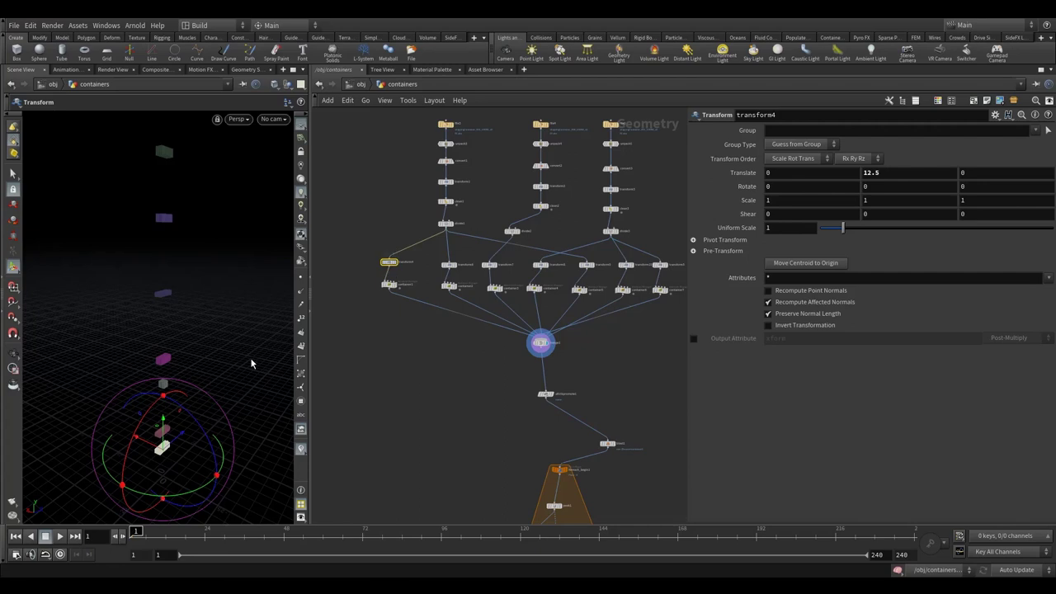
Step: Set transform4's Rotate X to 25.0125 and Rotate Y to -16.9874
{"action": "key", "text": "Escape"}
{"action": "left_click_drag", "start_coordinate": [223, 344], "coordinate": [214, 350]}
{"action": "key", "text": "Return"}
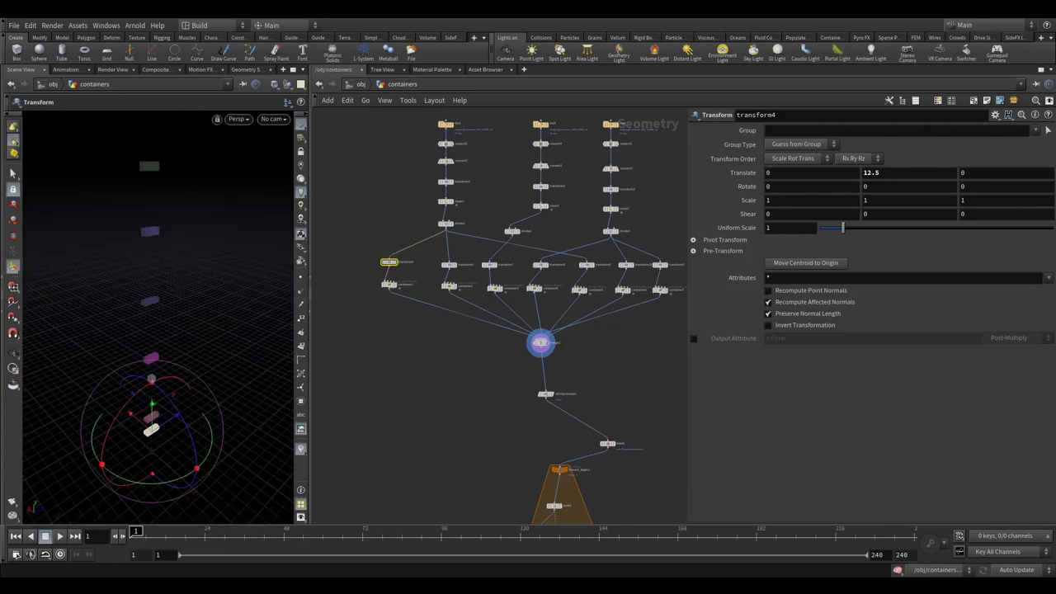
{"action": "type", "text": "25.0125"}
{"action": "key", "text": "Tab"}
{"action": "type", "text": "-16.9874"}
{"action": "key", "text": "Tab"}
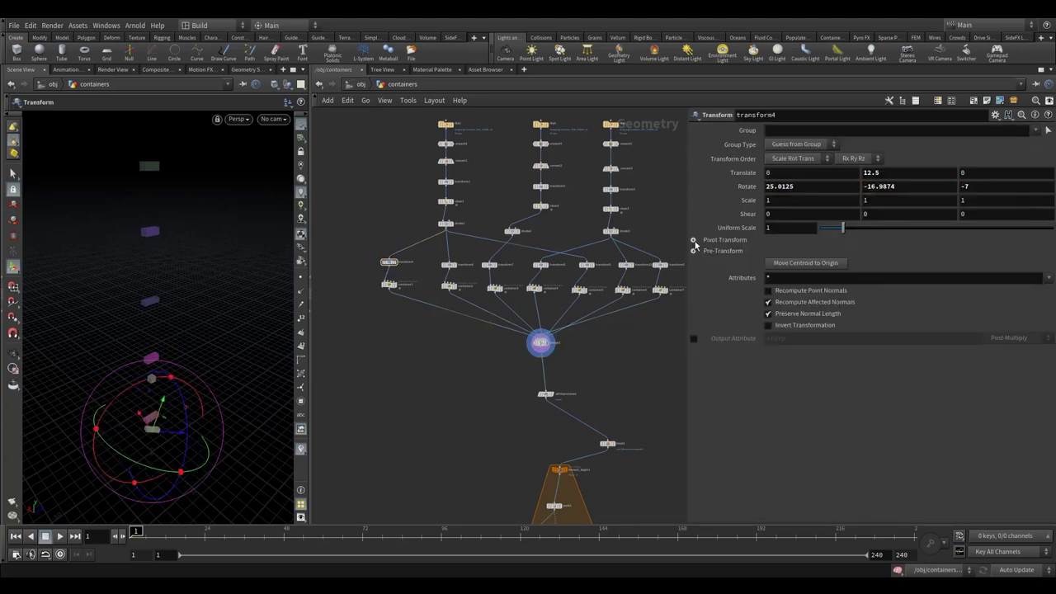
Step: Give transform6 Translate X 2.1 and rotation 47.2232, 84.1706, 21.24
{"action": "left_click", "coordinate": [447, 265]}
{"action": "left_click", "coordinate": [813, 173]}
{"action": "type", "text": "2.1"}
{"action": "key", "text": "Tab"}
{"action": "key", "text": "Tab"}
{"action": "key", "text": "Tab"}
{"action": "type", "text": "47.2232"}
{"action": "key", "text": "Tab"}
{"action": "type", "text": "84.1706"}
{"action": "key", "text": "Tab"}
{"action": "type", "text": "21.24"}
{"action": "key", "text": "Return"}
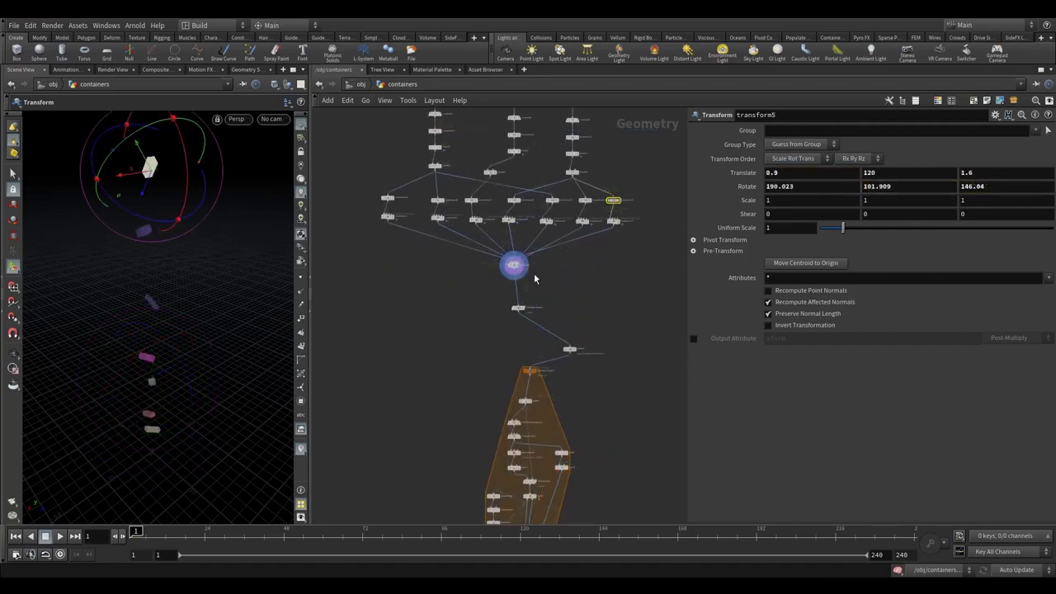
Step: Display merge1, orbit over the falling containers, and review transform4's placement
{"action": "left_click", "coordinate": [513, 265]}
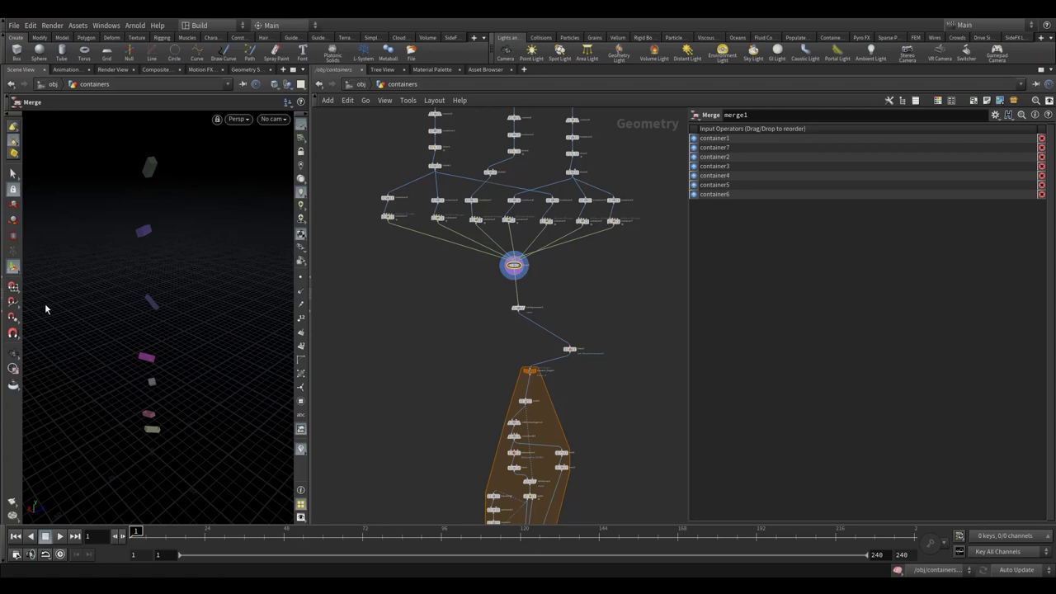
{"action": "left_click", "coordinate": [13, 353]}
{"action": "left_click_drag", "start_coordinate": [113, 318], "coordinate": [273, 247]}
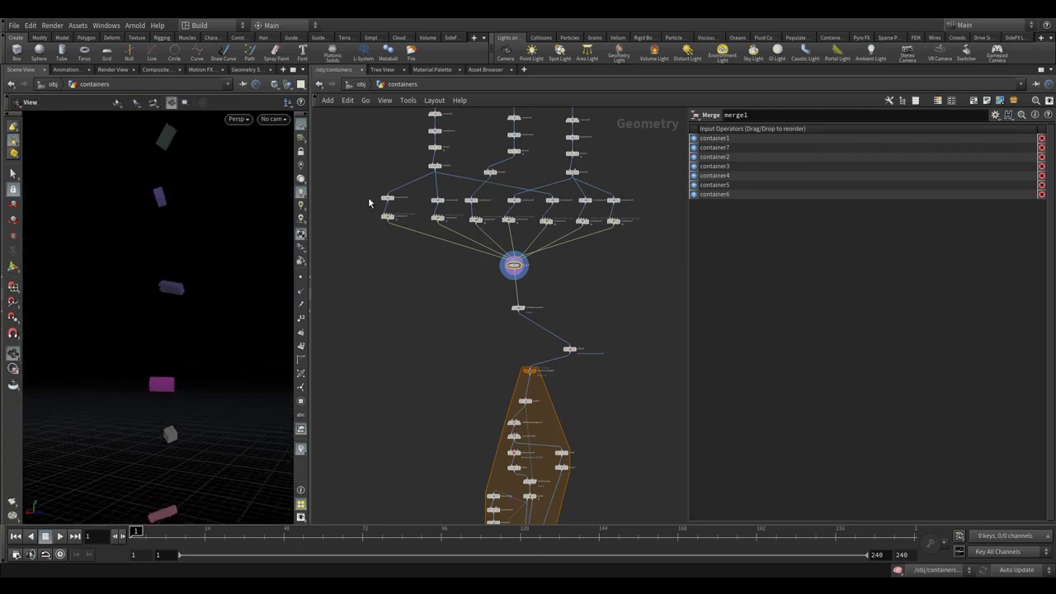
{"action": "scroll", "coordinate": [373, 189], "scroll_direction": "up", "scroll_amount": 5}
{"action": "left_click", "coordinate": [396, 201]}
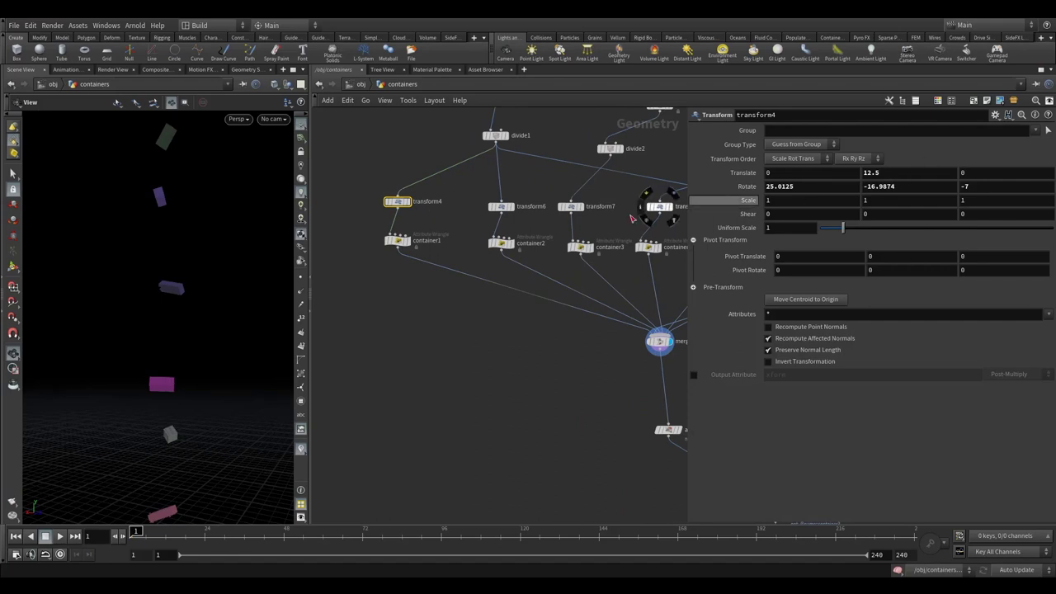
{"action": "scroll", "coordinate": [385, 307], "scroll_direction": "down", "scroll_amount": 5}
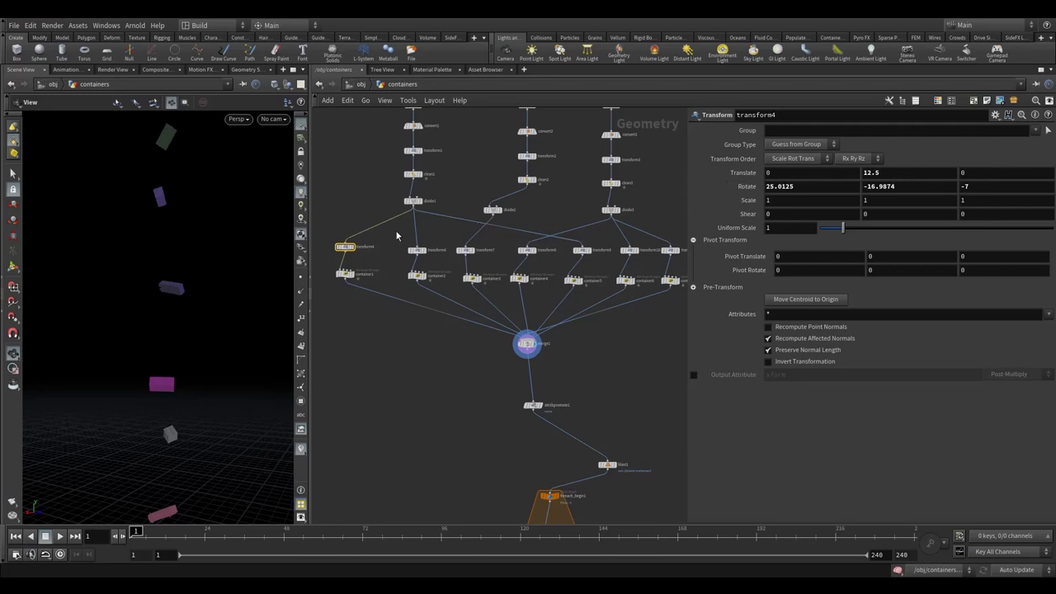
{"action": "left_click_drag", "start_coordinate": [182, 234], "coordinate": [203, 323]}
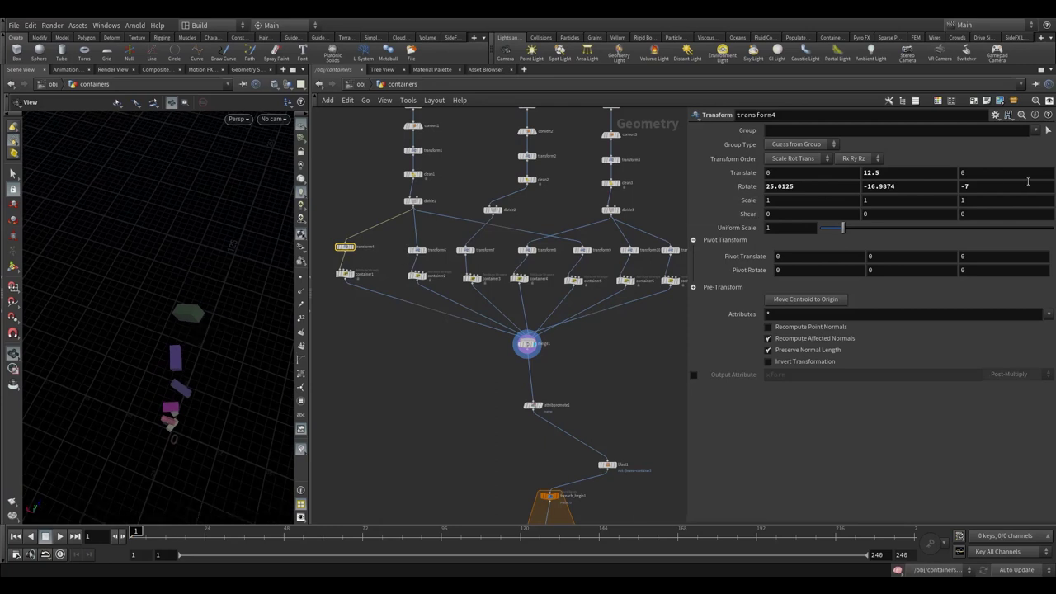
Step: Review transform6 and transform7 placements and select the transform10 node
{"action": "left_click", "coordinate": [416, 250]}
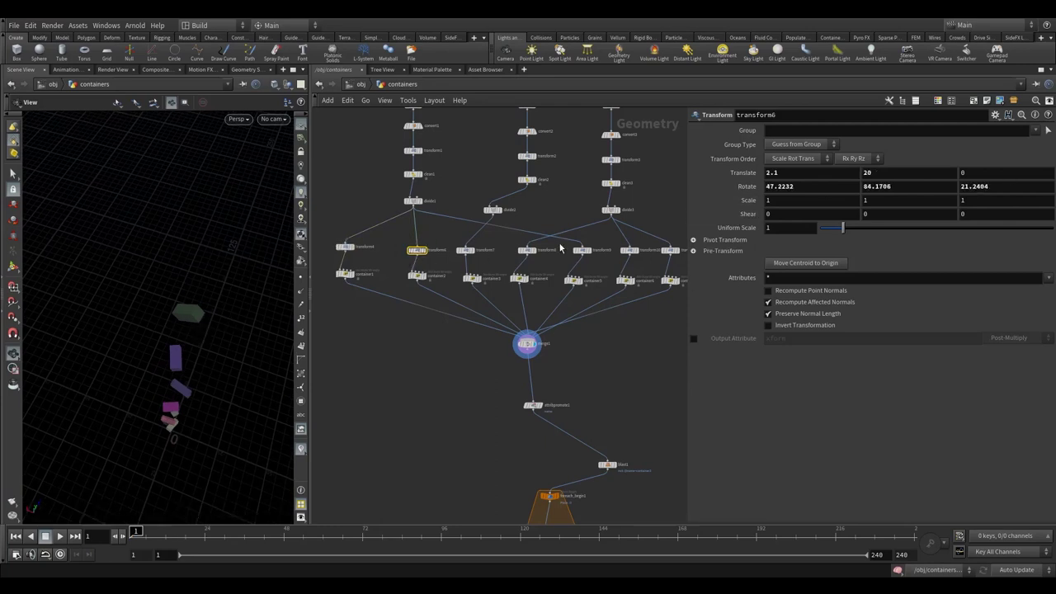
{"action": "left_click", "coordinate": [464, 249]}
{"action": "left_click_drag", "start_coordinate": [508, 240], "coordinate": [577, 244]}
{"action": "middle_click_drag", "start_coordinate": [578, 245], "coordinate": [499, 221]}
{"action": "left_click_drag", "start_coordinate": [569, 240], "coordinate": [541, 223]}
{"action": "left_click_drag", "start_coordinate": [611, 244], "coordinate": [579, 219]}
Step: Review merge1's inputs, then select blast1 and display its isolated container3 piece
{"action": "scroll", "coordinate": [600, 295], "scroll_direction": "left", "scroll_amount": 3}
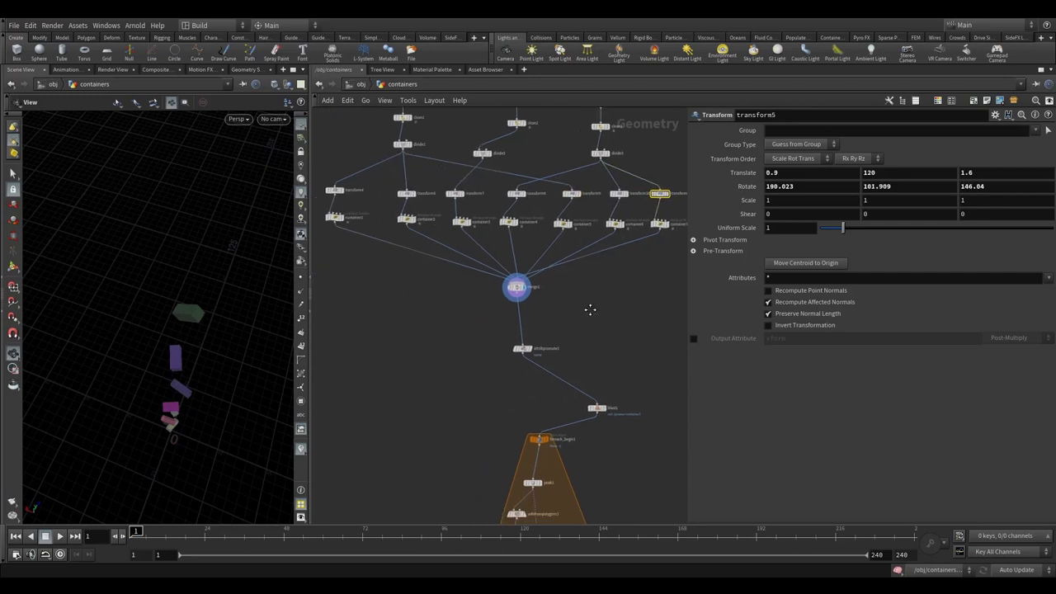
{"action": "middle_click_drag", "start_coordinate": [443, 325], "coordinate": [419, 278]}
{"action": "scroll", "coordinate": [462, 256], "scroll_direction": "up", "scroll_amount": 3}
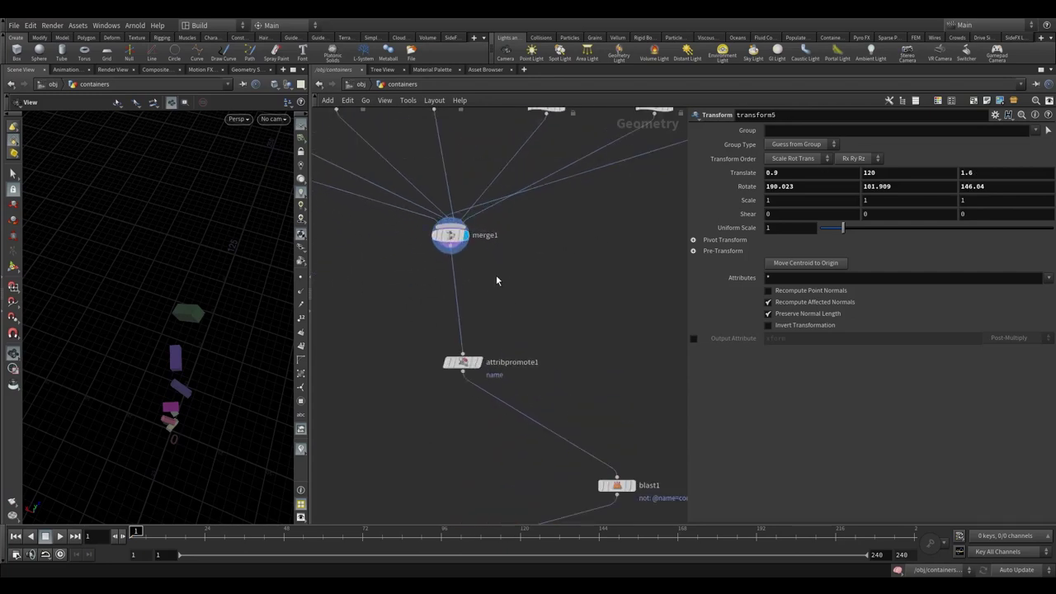
{"action": "left_click", "coordinate": [449, 235]}
{"action": "left_click_drag", "start_coordinate": [165, 248], "coordinate": [173, 339]}
{"action": "scroll", "coordinate": [552, 313], "scroll_direction": "down", "scroll_amount": 3}
{"action": "left_click_drag", "start_coordinate": [523, 328], "coordinate": [429, 346]}
{"action": "left_click", "coordinate": [520, 315]}
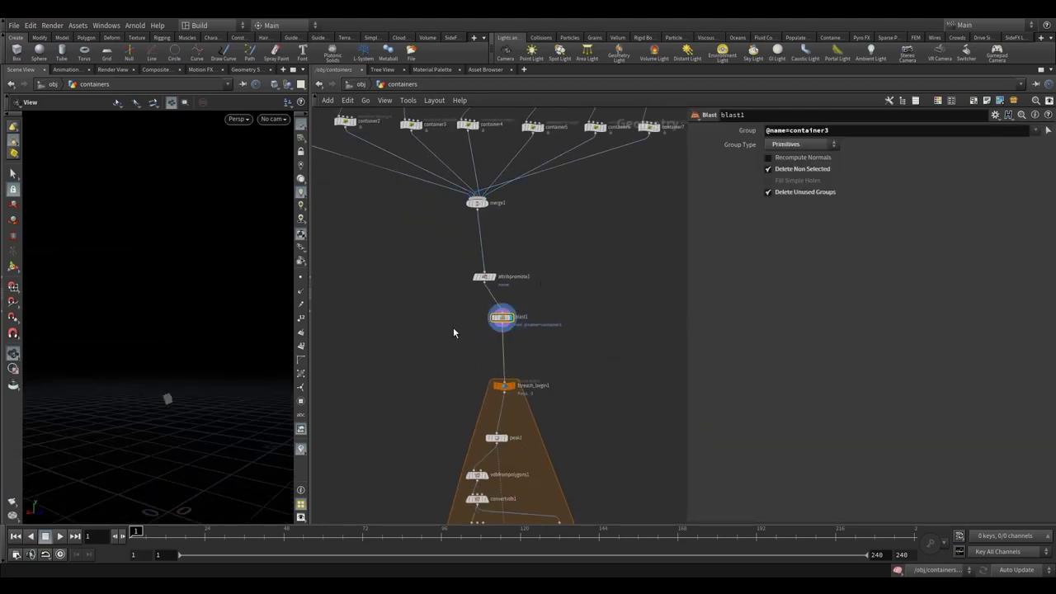
Step: Delete blast1 and display foreach_begin1's single-piece output
{"action": "key", "text": "Delete"}
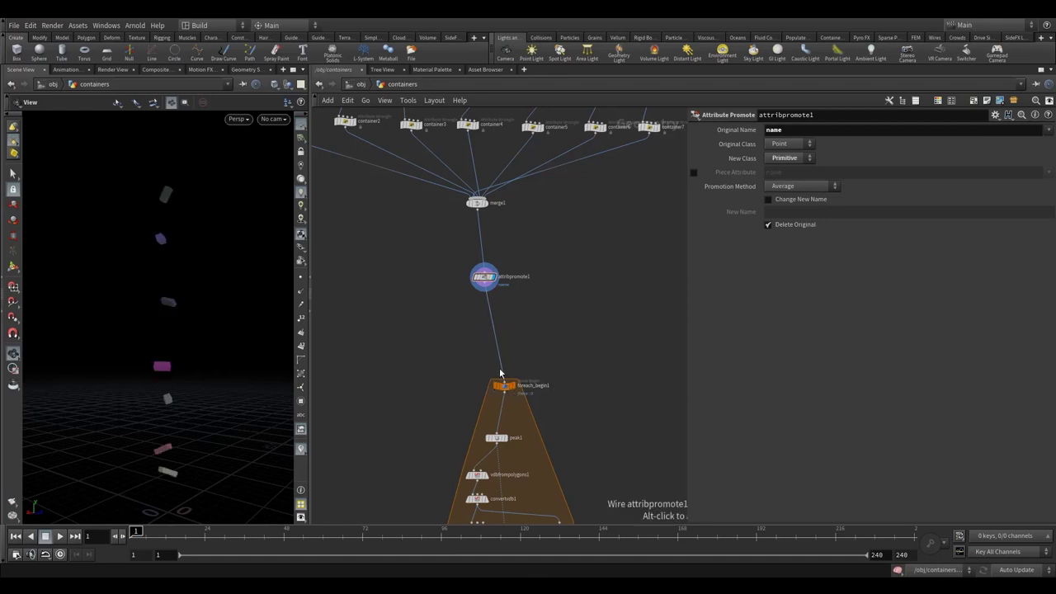
{"action": "middle_click_drag", "start_coordinate": [503, 375], "coordinate": [463, 240]}
{"action": "left_click", "coordinate": [486, 247]}
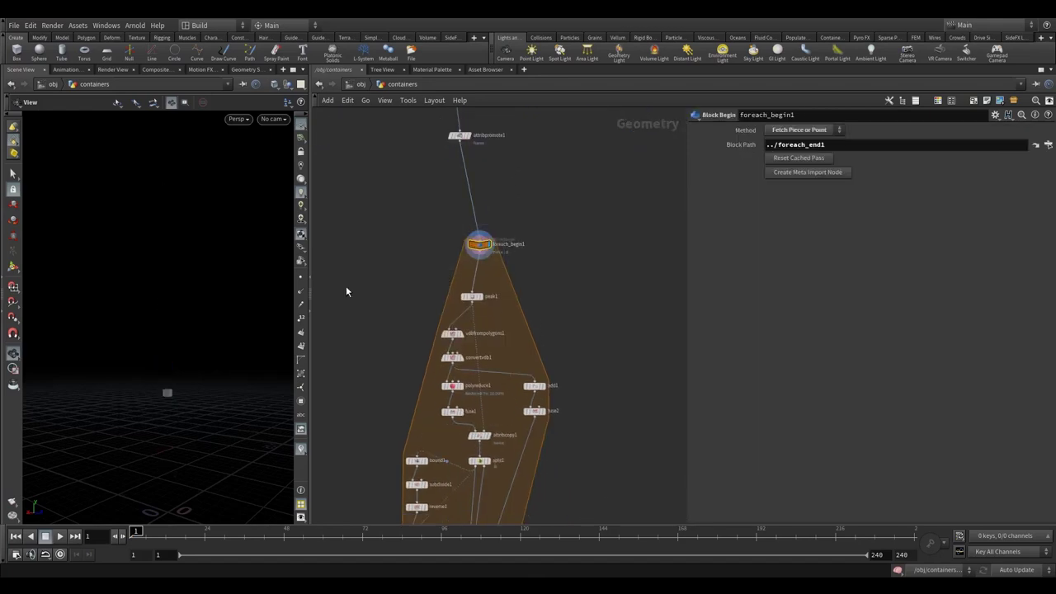
{"action": "scroll", "coordinate": [489, 423], "scroll_direction": "down", "scroll_amount": 5}
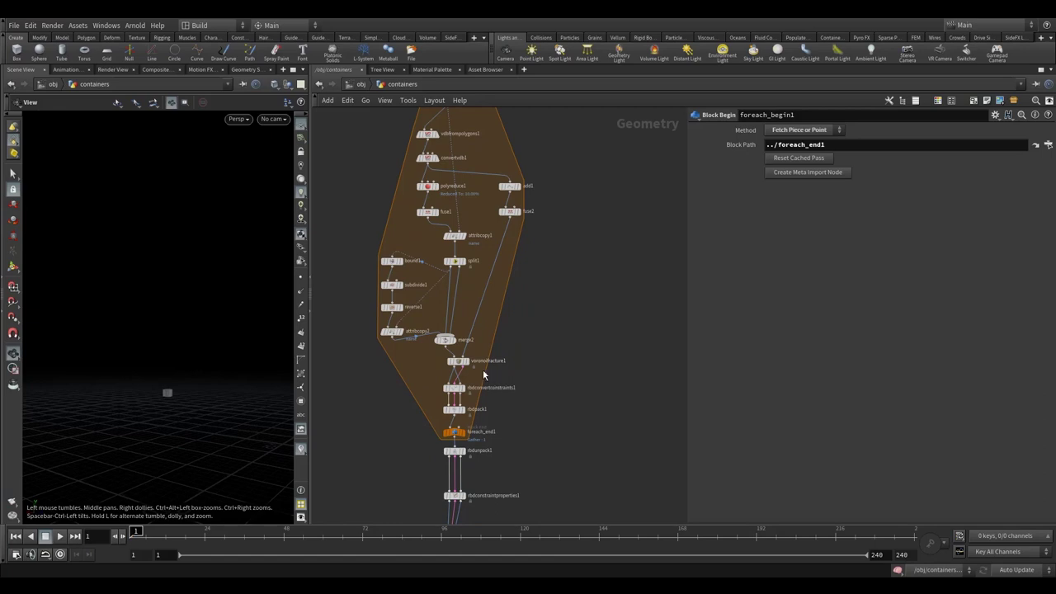
{"action": "scroll", "coordinate": [459, 423], "scroll_direction": "up", "scroll_amount": 6}
{"action": "mouse_move", "coordinate": [428, 305]}
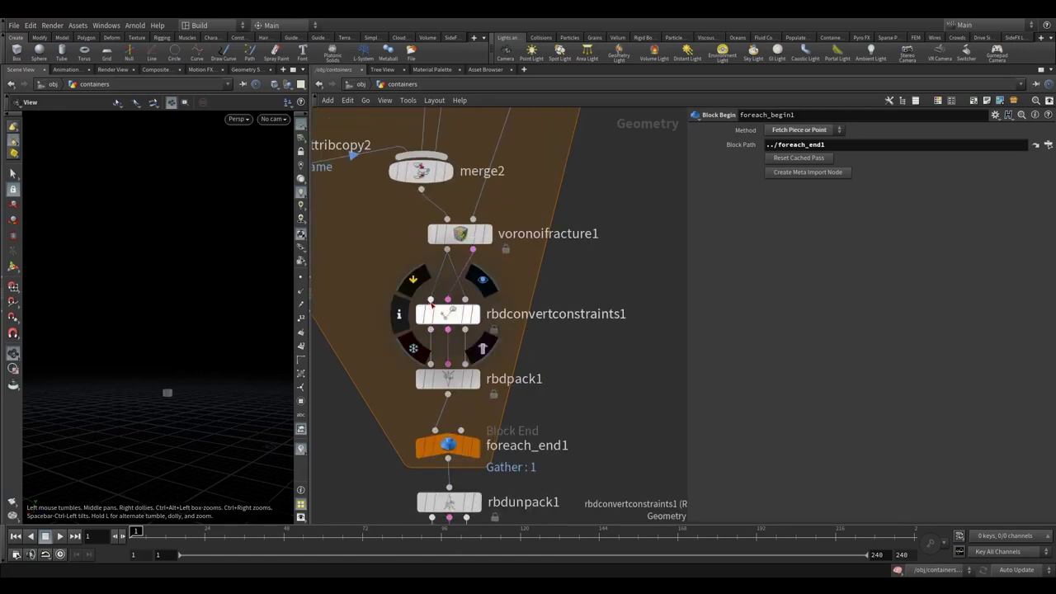
{"action": "key", "text": "h"}
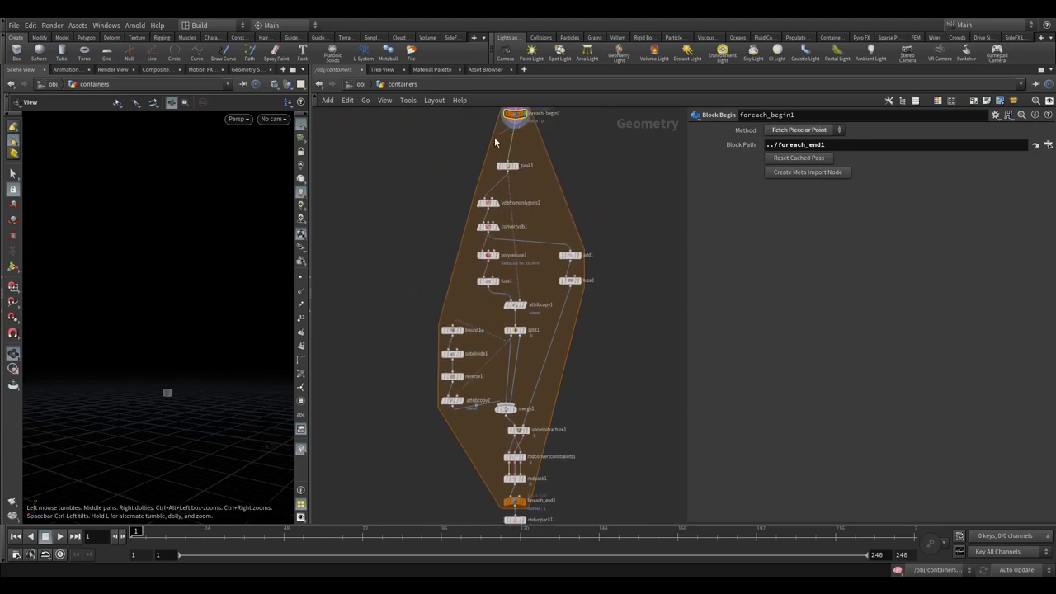
Step: Route the peak1-to-split1 wire and the left-side wire through dots
{"action": "middle_click_drag", "start_coordinate": [470, 449], "coordinate": [528, 394]}
{"action": "scroll", "coordinate": [468, 343], "scroll_direction": "up", "scroll_amount": 5}
{"action": "key", "text": "h"}
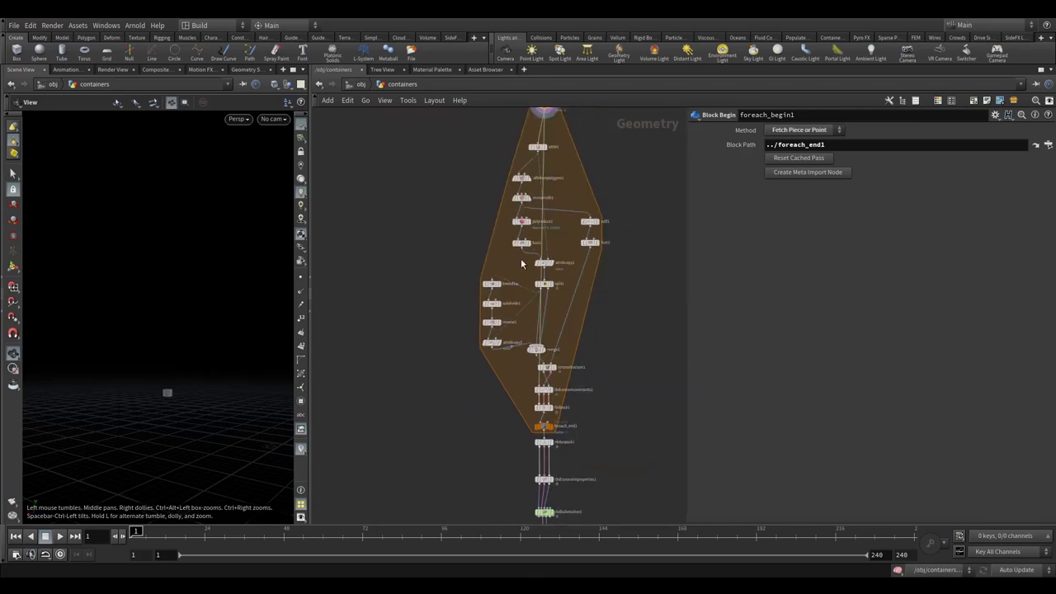
{"action": "scroll", "coordinate": [544, 170], "scroll_direction": "up", "scroll_amount": 5}
{"action": "left_click_drag", "start_coordinate": [546, 168], "coordinate": [356, 181], "text": "alt"}
{"action": "key", "text": "h"}
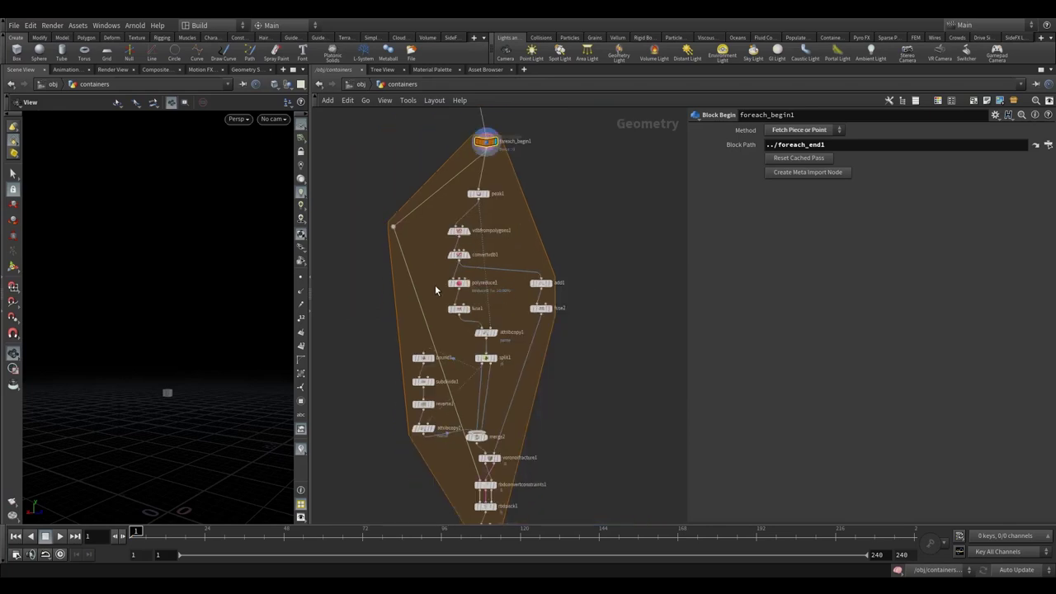
{"action": "scroll", "coordinate": [468, 230], "scroll_direction": "up", "scroll_amount": 2}
{"action": "left_click_drag", "start_coordinate": [437, 230], "coordinate": [360, 332], "text": "alt"}
{"action": "middle_click_drag", "start_coordinate": [412, 176], "coordinate": [419, 253]}
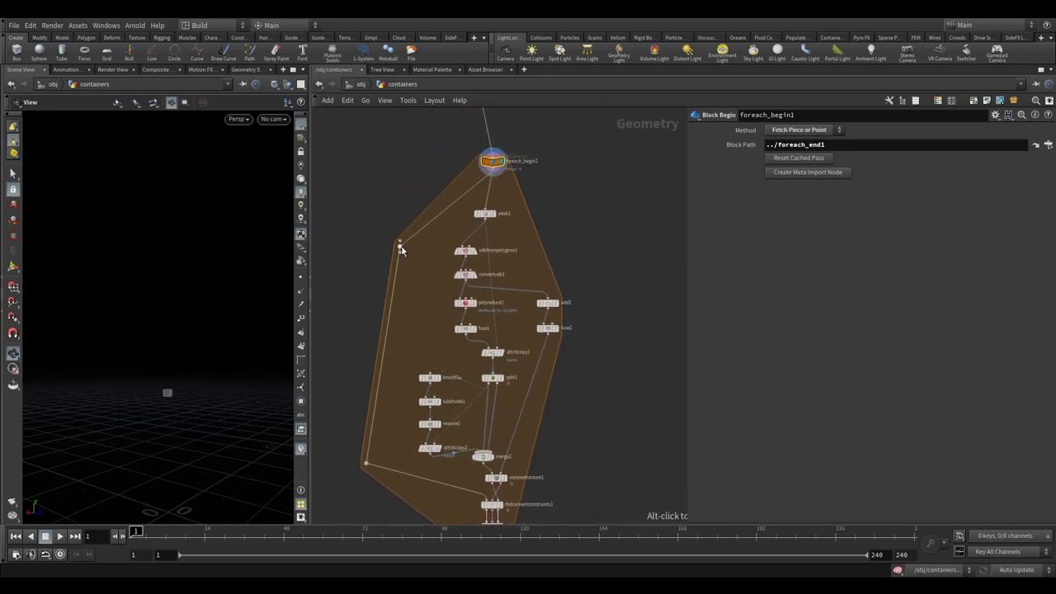
Step: Display rbdunpack1's unpacked pieces and move it down below foreach_end1
{"action": "scroll", "coordinate": [409, 270], "scroll_direction": "down", "scroll_amount": 2}
{"action": "middle_click_drag", "start_coordinate": [455, 407], "coordinate": [434, 285]}
{"action": "scroll", "coordinate": [434, 284], "scroll_direction": "up", "scroll_amount": 2}
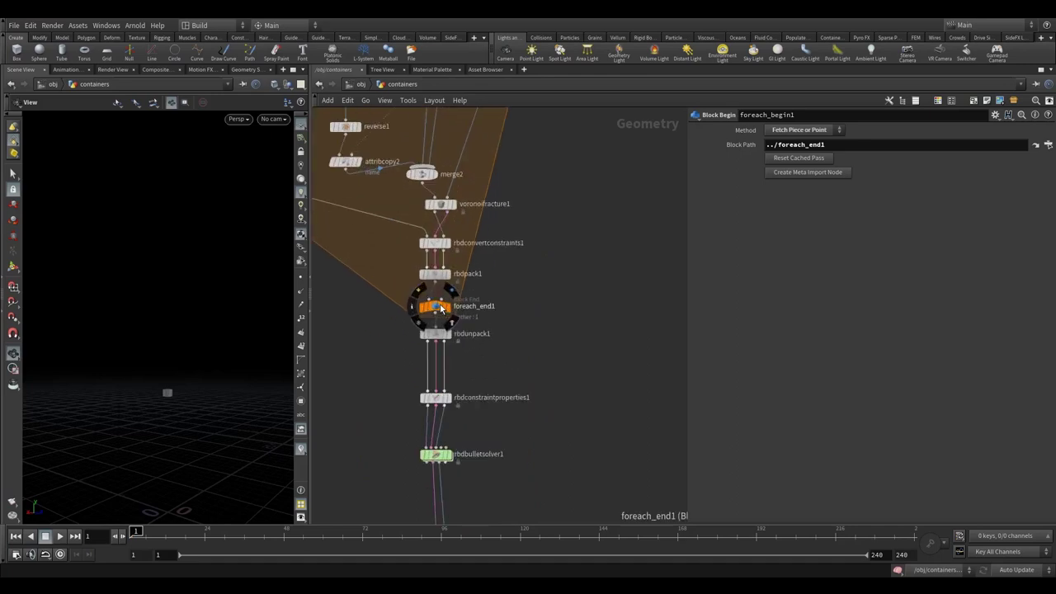
{"action": "middle_click_drag", "start_coordinate": [486, 357], "coordinate": [508, 257]}
{"action": "mouse_move", "coordinate": [477, 221]}
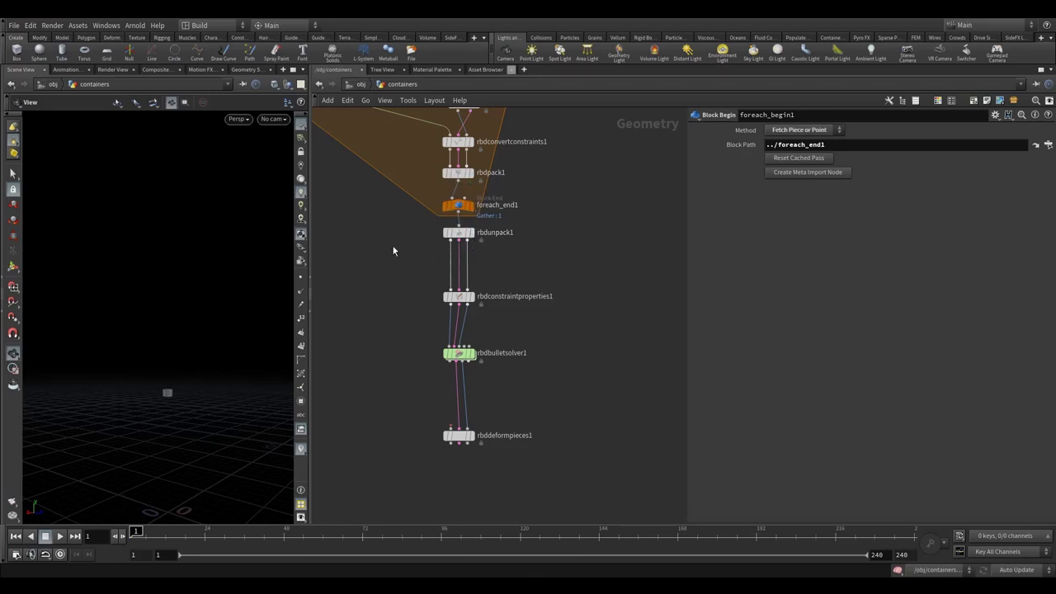
{"action": "middle_click_drag", "start_coordinate": [418, 266], "coordinate": [426, 297]}
{"action": "key", "text": "Tab"}
{"action": "key", "text": "Escape"}
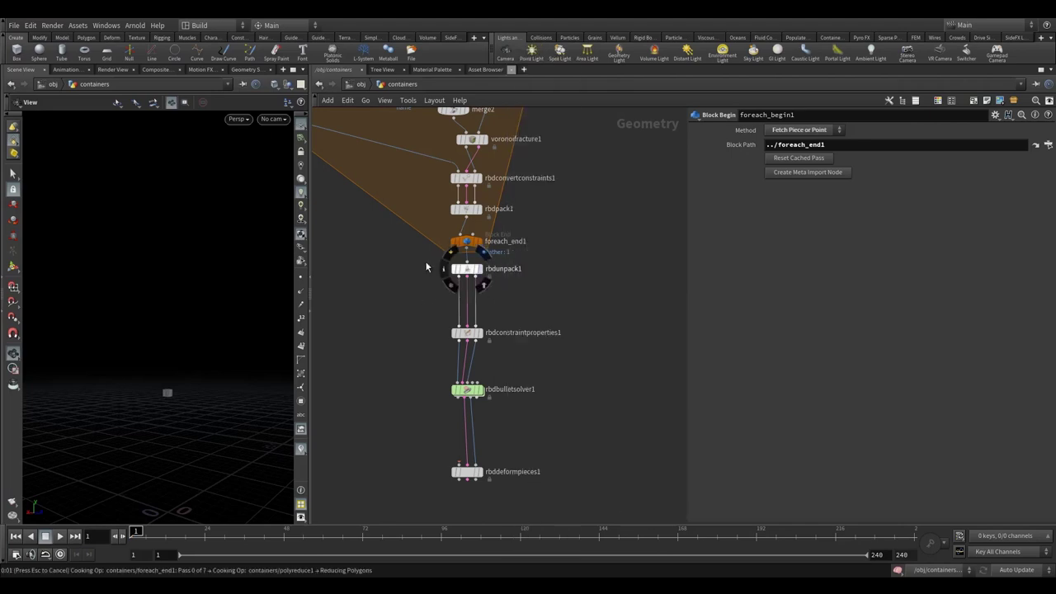
{"action": "left_click", "coordinate": [483, 270]}
{"action": "left_click", "coordinate": [470, 276]}
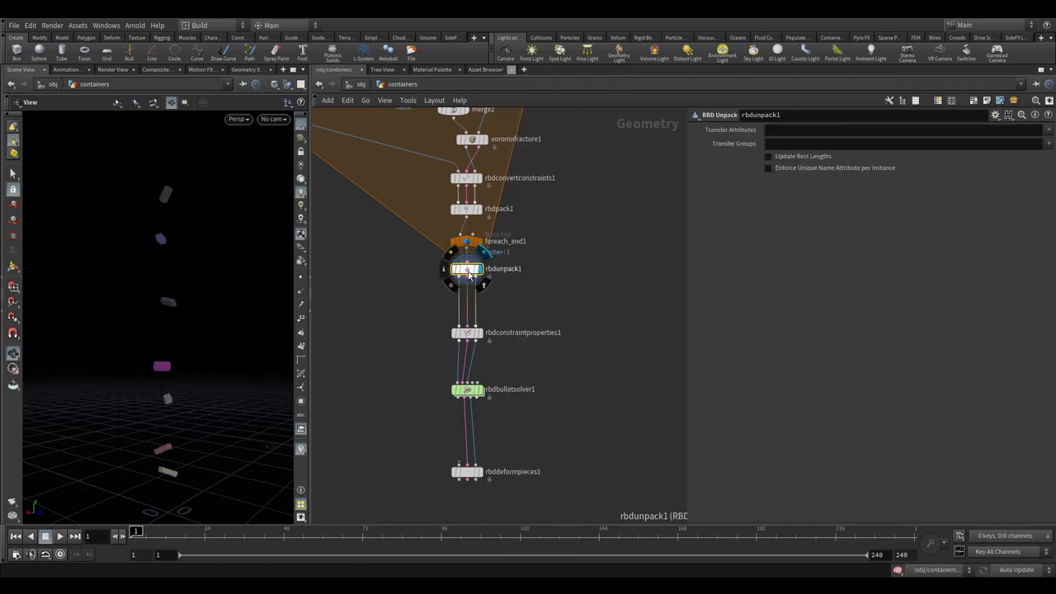
{"action": "left_click_drag", "start_coordinate": [470, 277], "coordinate": [466, 297]}
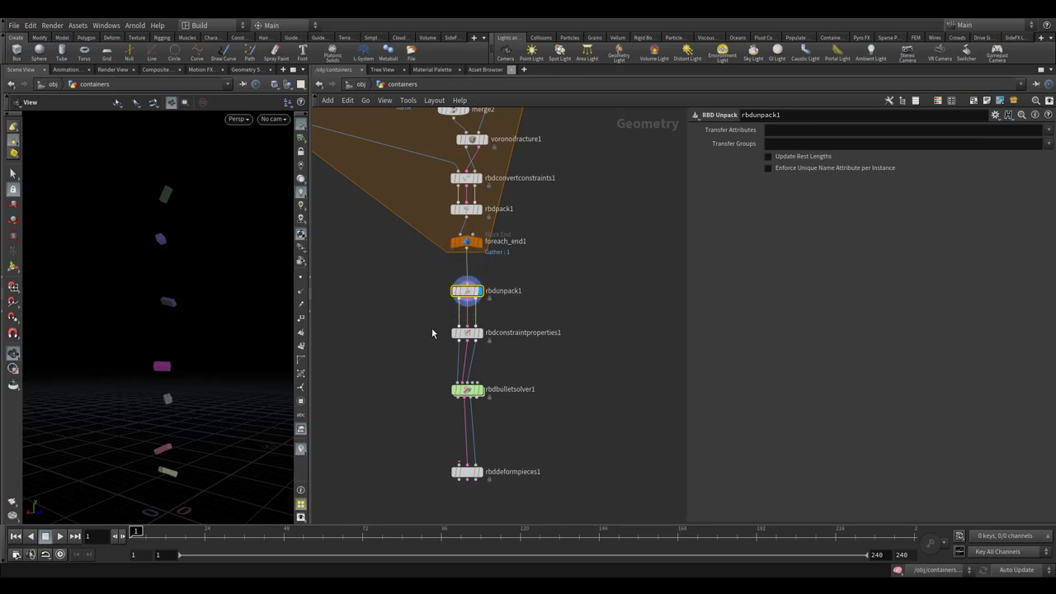
Step: Insert a File Cache between foreach_end1 and rbdunpack1, caching only the current frame
{"action": "key", "text": "Tab"}
{"action": "type", "text": "f"}
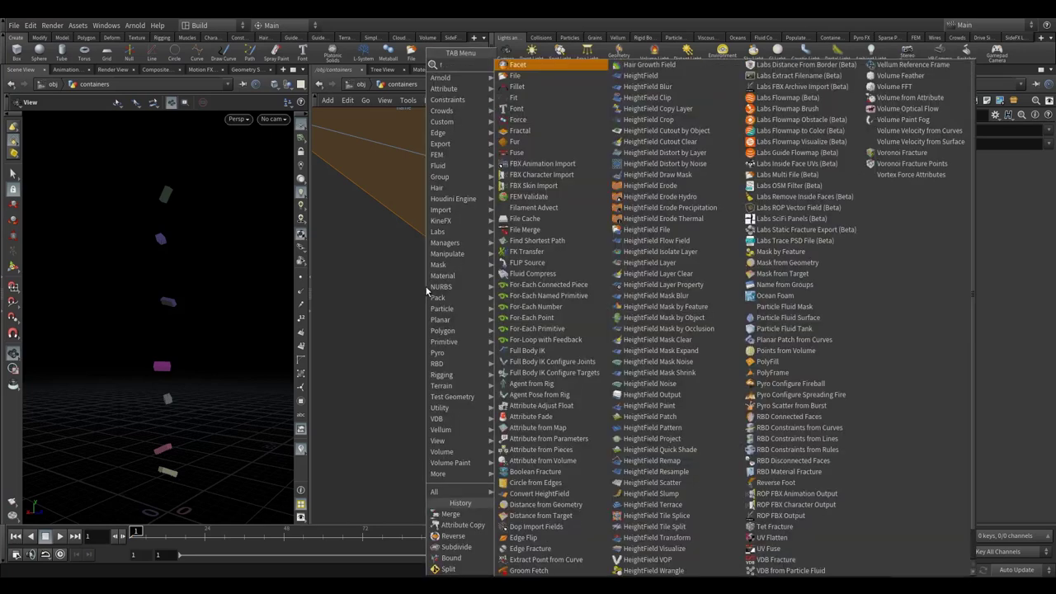
{"action": "type", "text": "ilec"}
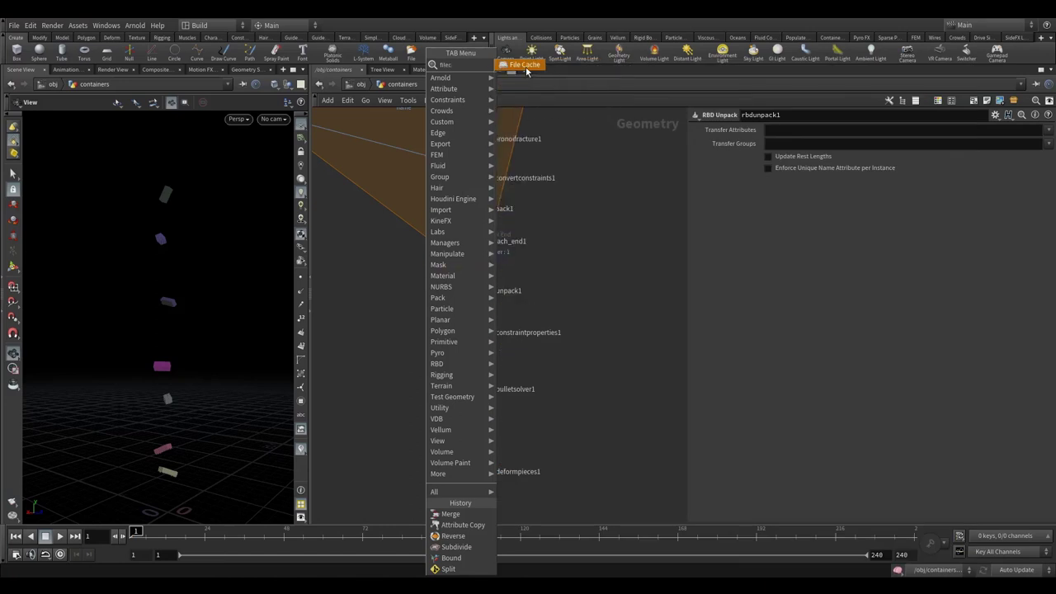
{"action": "key", "text": "Return"}
{"action": "left_click", "coordinate": [474, 279]}
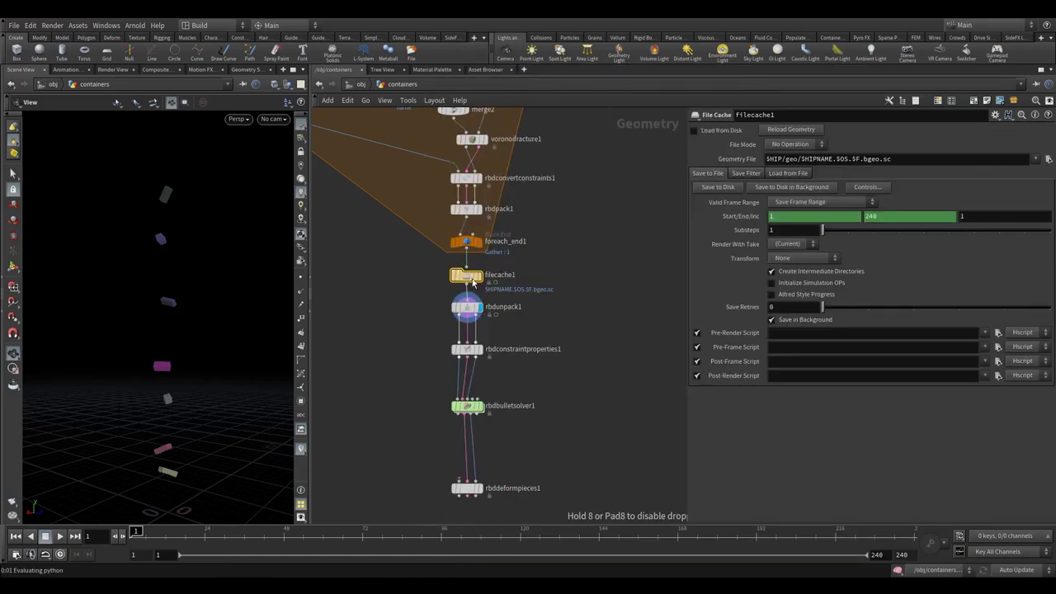
{"action": "left_click", "coordinate": [479, 275]}
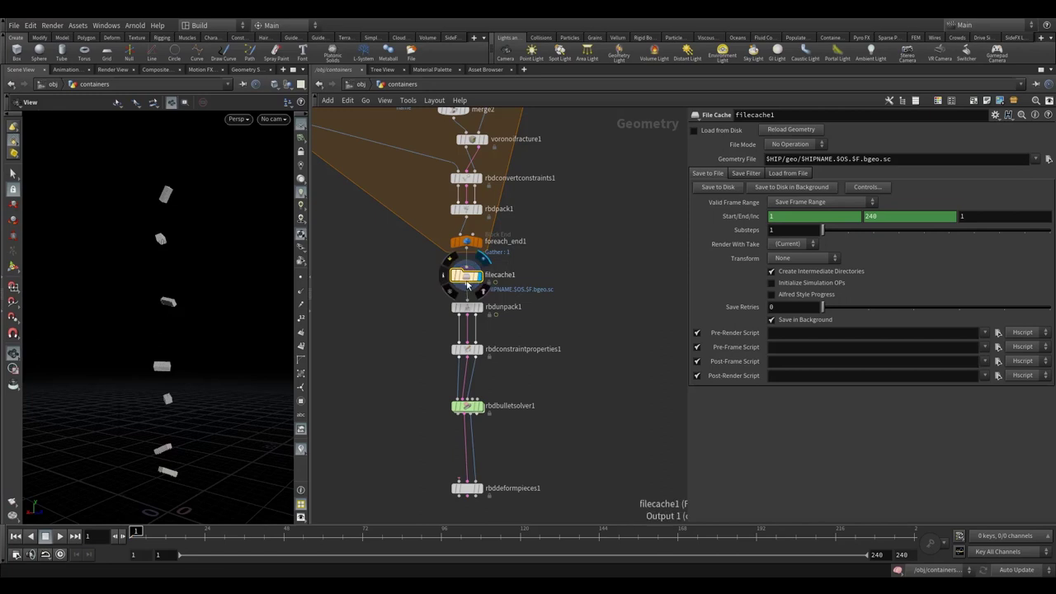
{"action": "left_click", "coordinate": [820, 202]}
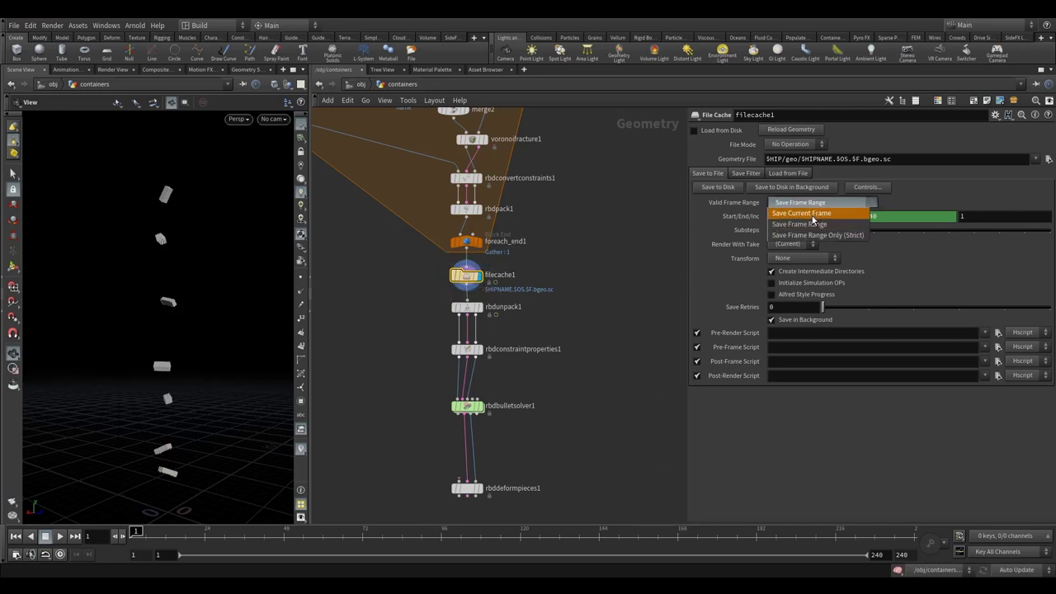
{"action": "left_click", "coordinate": [817, 204]}
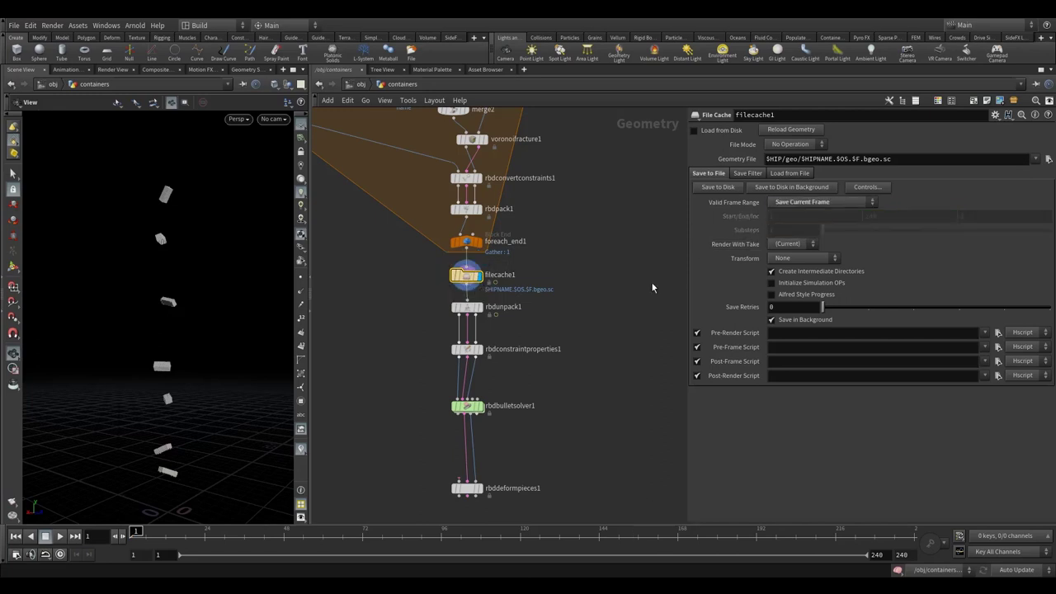
Step: Set the cache path to $HIP/cache/simGeo.bgeo, save to disk, and enable Load from Disk
{"action": "left_click", "coordinate": [786, 158]}
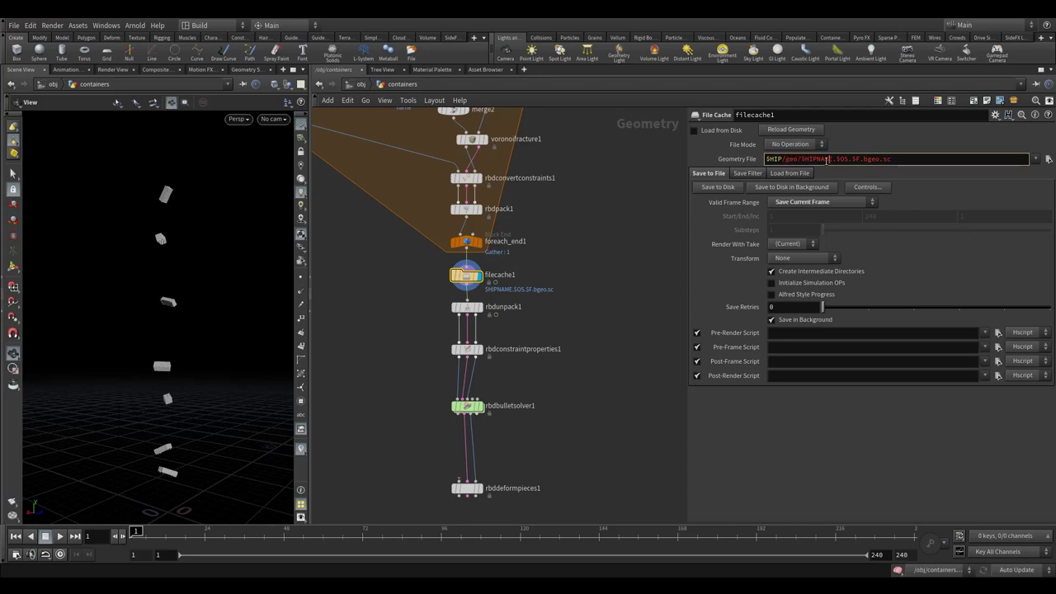
{"action": "double_click", "coordinate": [786, 160]}
{"action": "type", "text": "cache"}
{"action": "left_click_drag", "start_coordinate": [892, 161], "coordinate": [810, 165]}
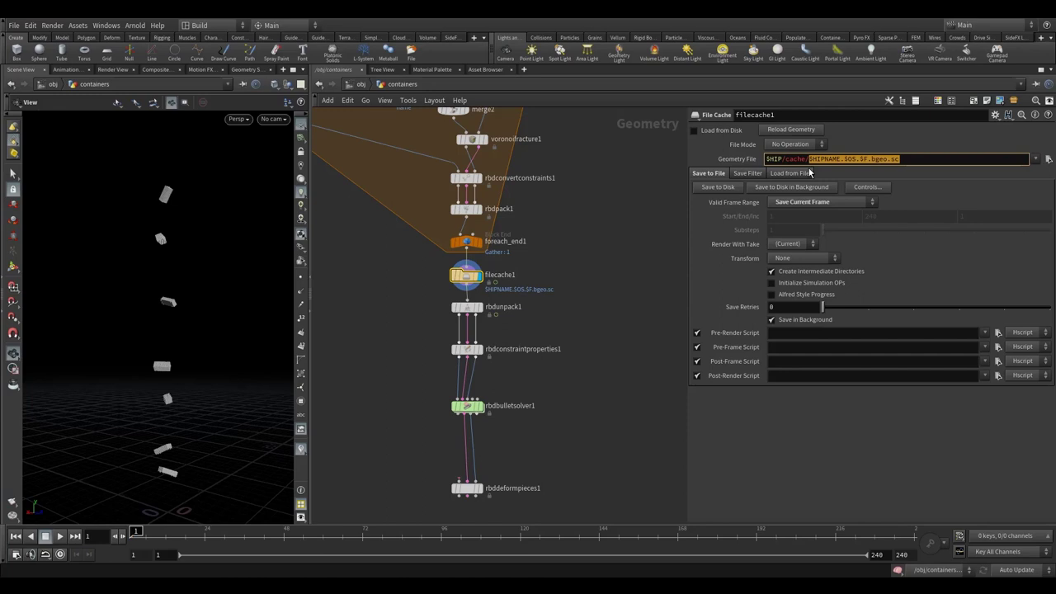
{"action": "type", "text": "sim"}
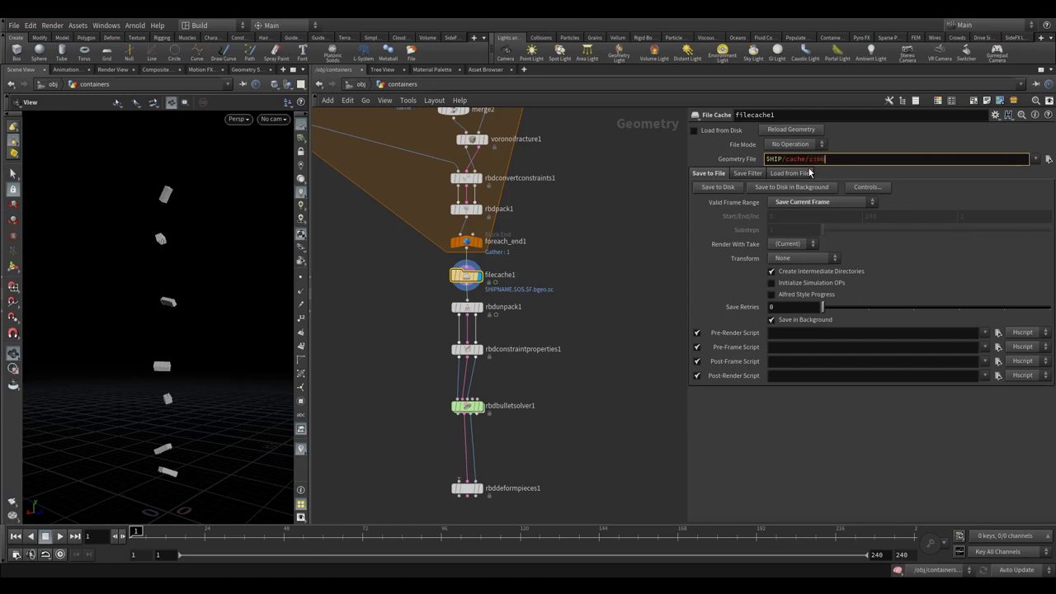
{"action": "type", "text": "Geo.bgeo"}
{"action": "key", "text": "Return"}
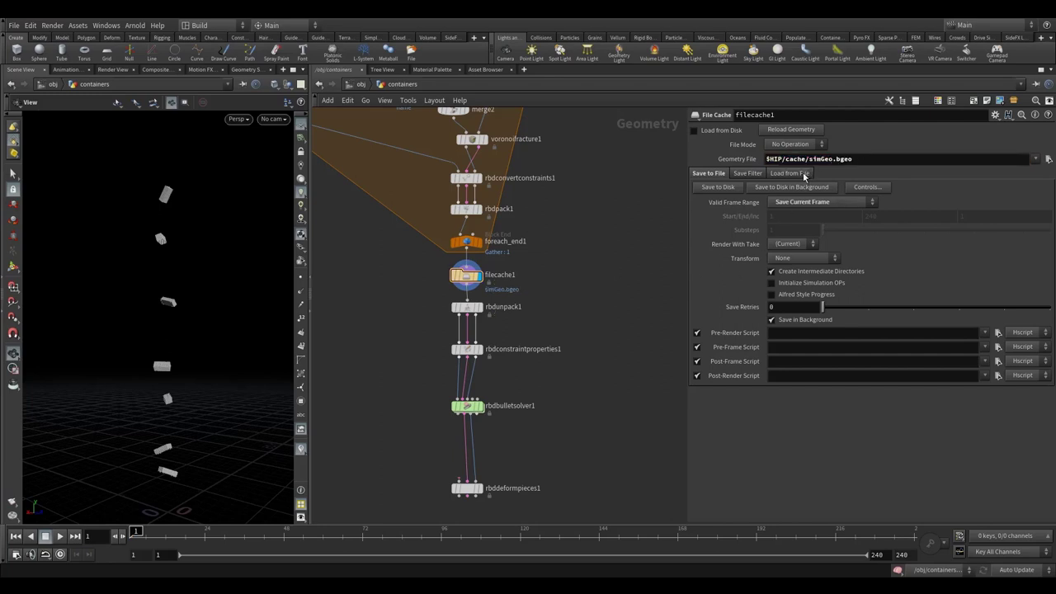
{"action": "left_click", "coordinate": [724, 186]}
{"action": "left_click", "coordinate": [694, 130]}
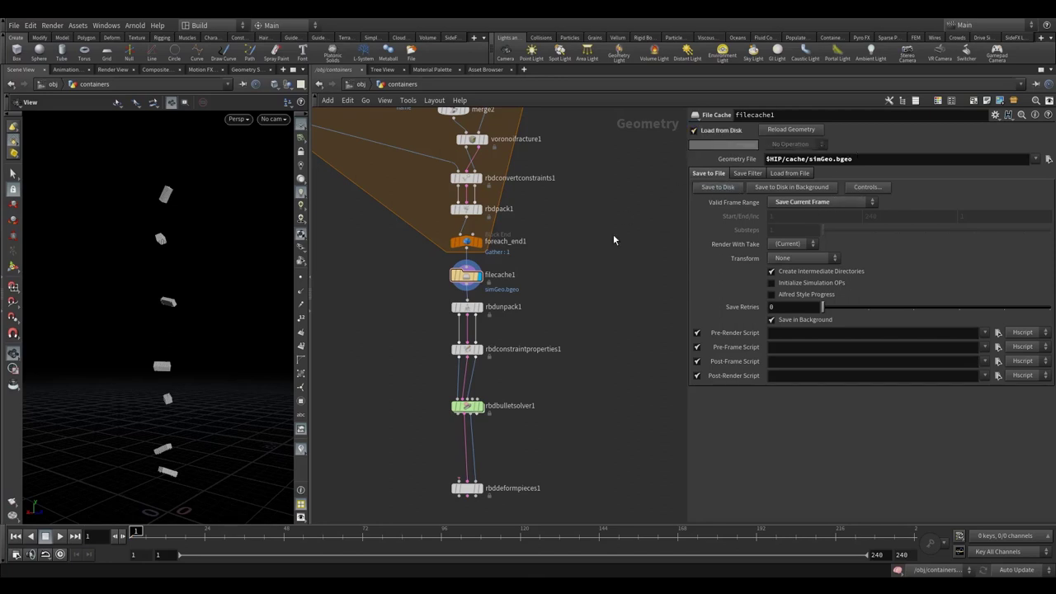
Step: Show rbdbulletsolver1's settings and move the solver lower in the network
{"action": "scroll", "coordinate": [569, 220], "scroll_direction": "down", "scroll_amount": 3}
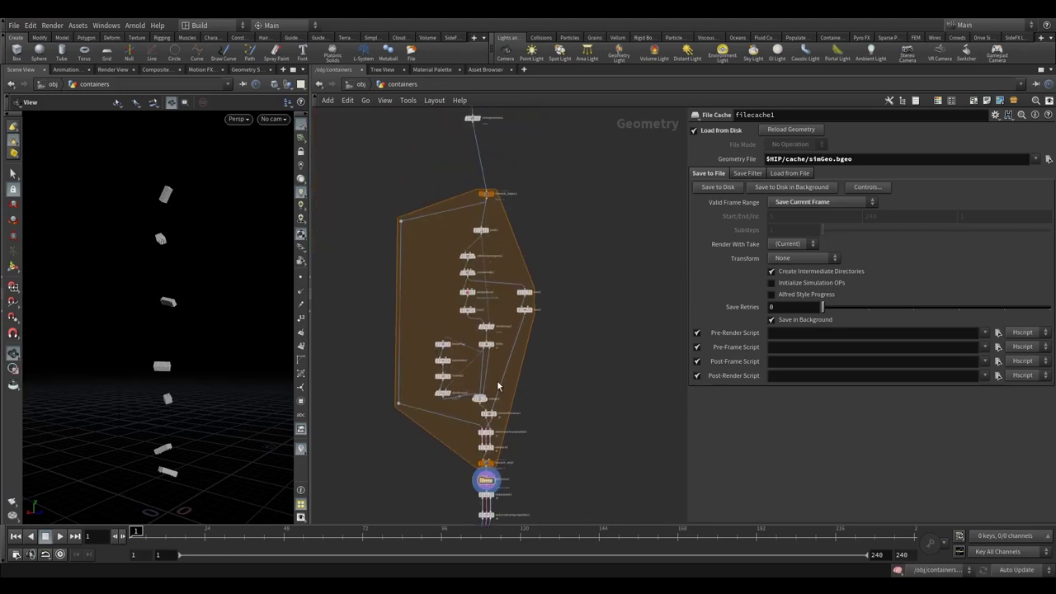
{"action": "scroll", "coordinate": [491, 382], "scroll_direction": "up", "scroll_amount": 3}
{"action": "scroll", "coordinate": [536, 330], "scroll_direction": "down", "scroll_amount": 5}
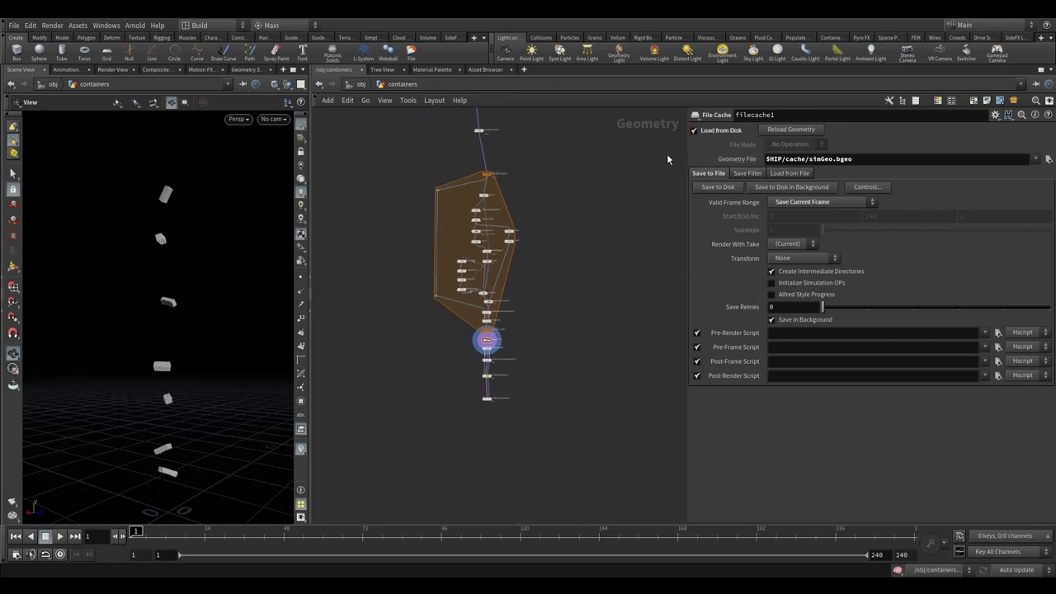
{"action": "scroll", "coordinate": [528, 346], "scroll_direction": "up", "scroll_amount": 4}
{"action": "middle_click_drag", "start_coordinate": [510, 318], "coordinate": [632, 253]}
{"action": "scroll", "coordinate": [632, 252], "scroll_direction": "down", "scroll_amount": 2}
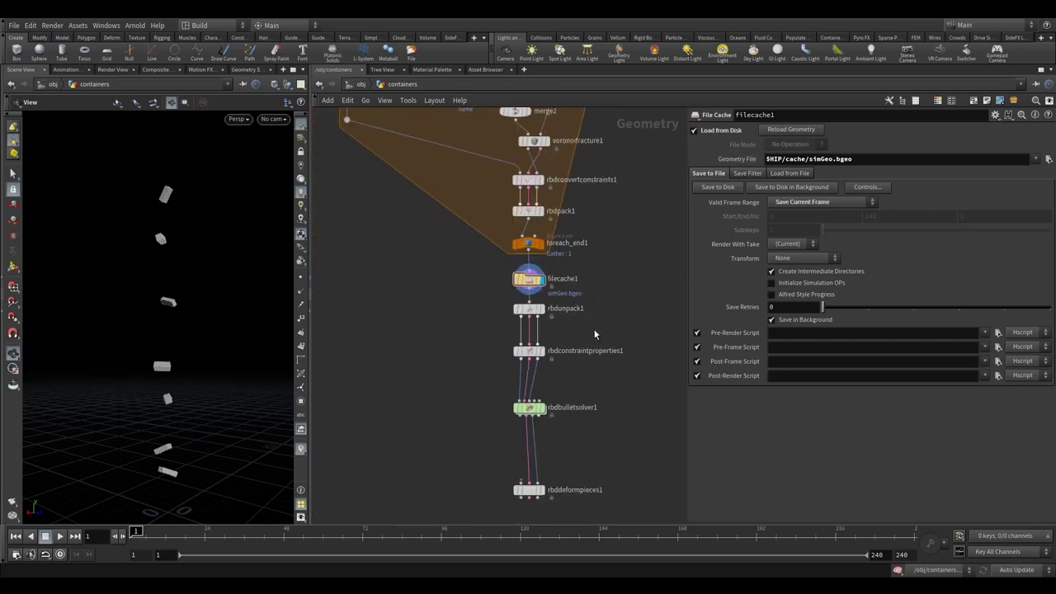
{"action": "middle_click_drag", "start_coordinate": [513, 426], "coordinate": [449, 333]}
{"action": "mouse_move", "coordinate": [467, 321]}
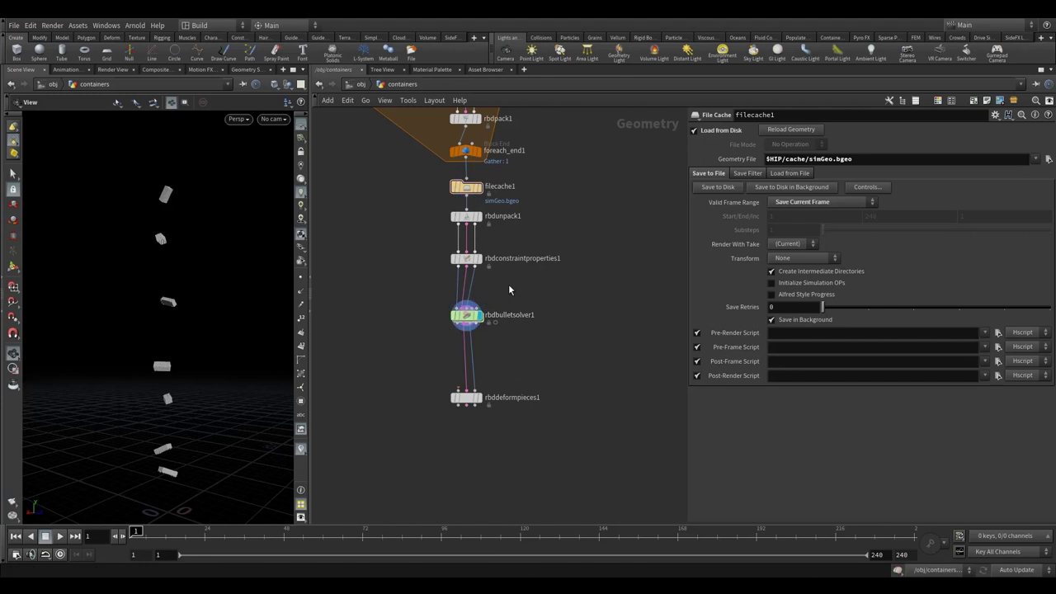
{"action": "left_click", "coordinate": [479, 318]}
{"action": "left_click_drag", "start_coordinate": [113, 384], "coordinate": [272, 363]}
{"action": "left_click_drag", "start_coordinate": [470, 320], "coordinate": [471, 351]}
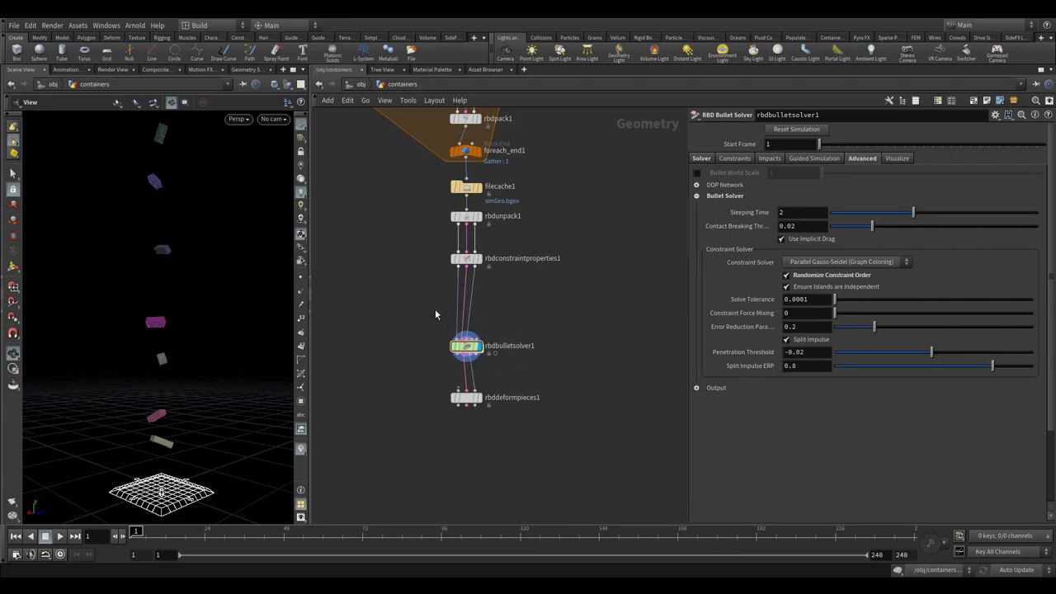
Step: Add an RBD Configure node between rbdconstraintproperties1 and rbdbulletsolver1
{"action": "scroll", "coordinate": [432, 307], "scroll_direction": "up", "scroll_amount": 5}
{"action": "key", "text": "Tab"}
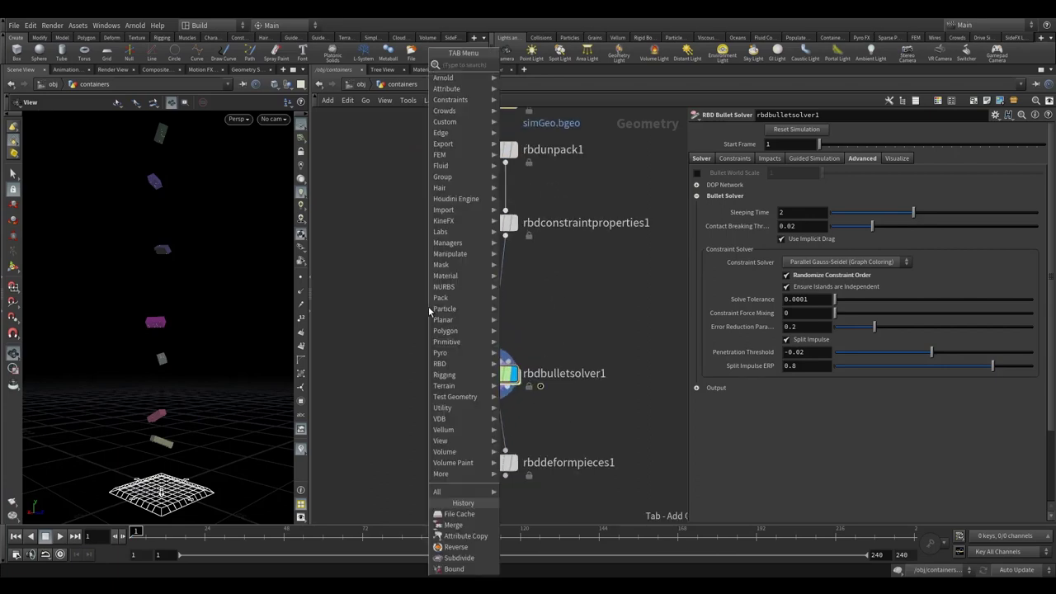
{"action": "type", "text": "rbdc"}
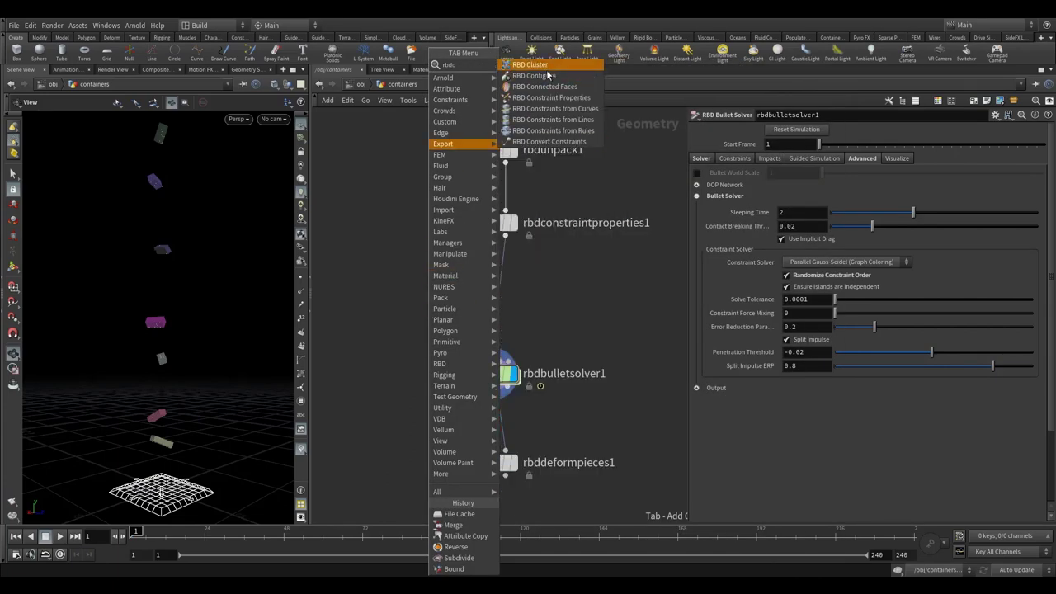
{"action": "left_click", "coordinate": [544, 65]}
{"action": "key", "text": "Escape"}
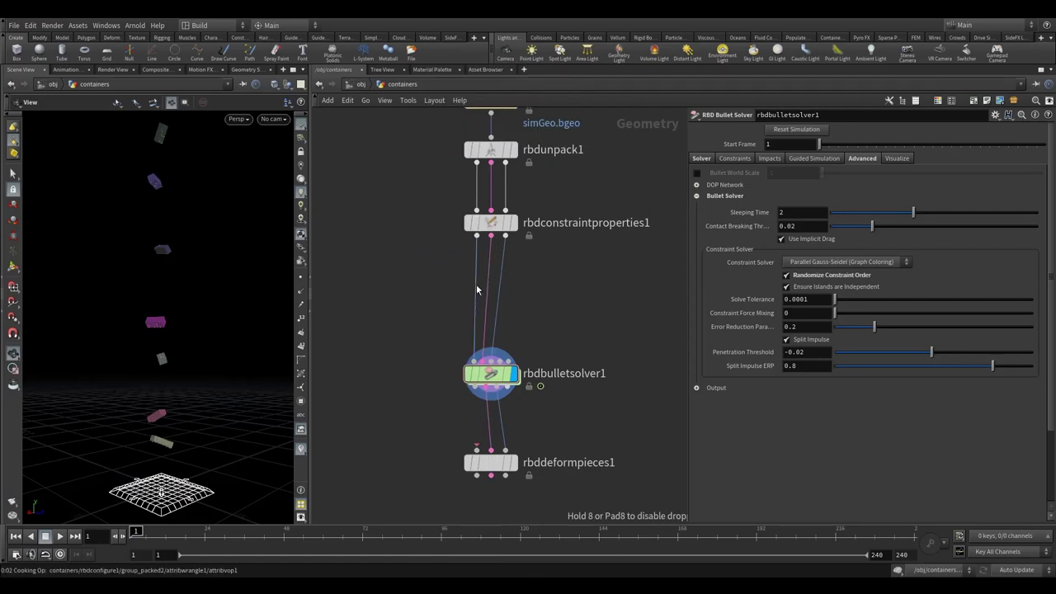
{"action": "left_click", "coordinate": [479, 302]}
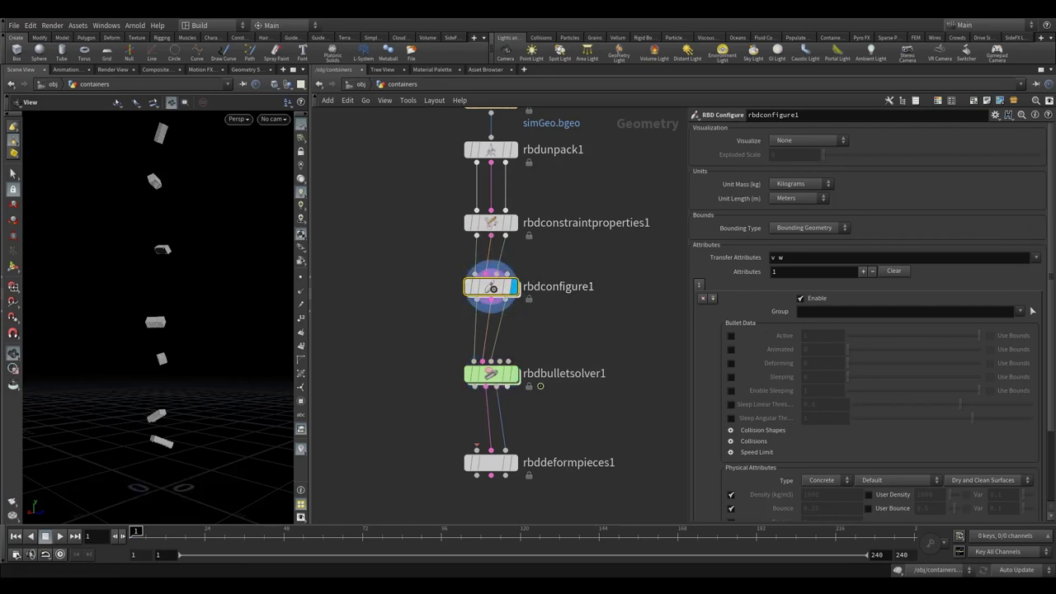
Step: Enable User Bounce on rbdconfigure1 with a value of 0.1
{"action": "scroll", "coordinate": [785, 284], "scroll_direction": "down", "scroll_amount": 2}
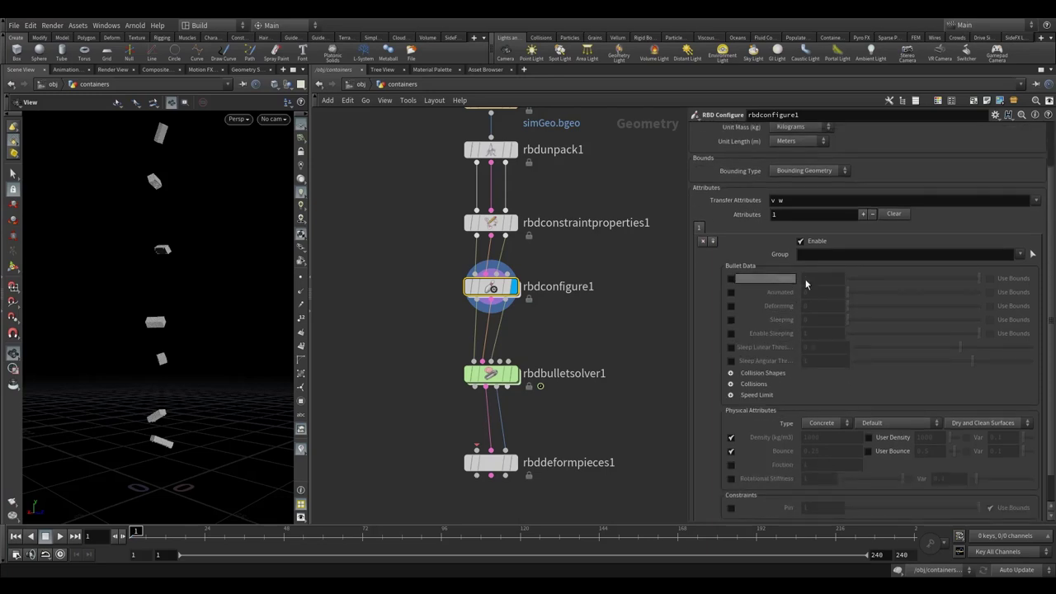
{"action": "scroll", "coordinate": [773, 355], "scroll_direction": "down", "scroll_amount": 1}
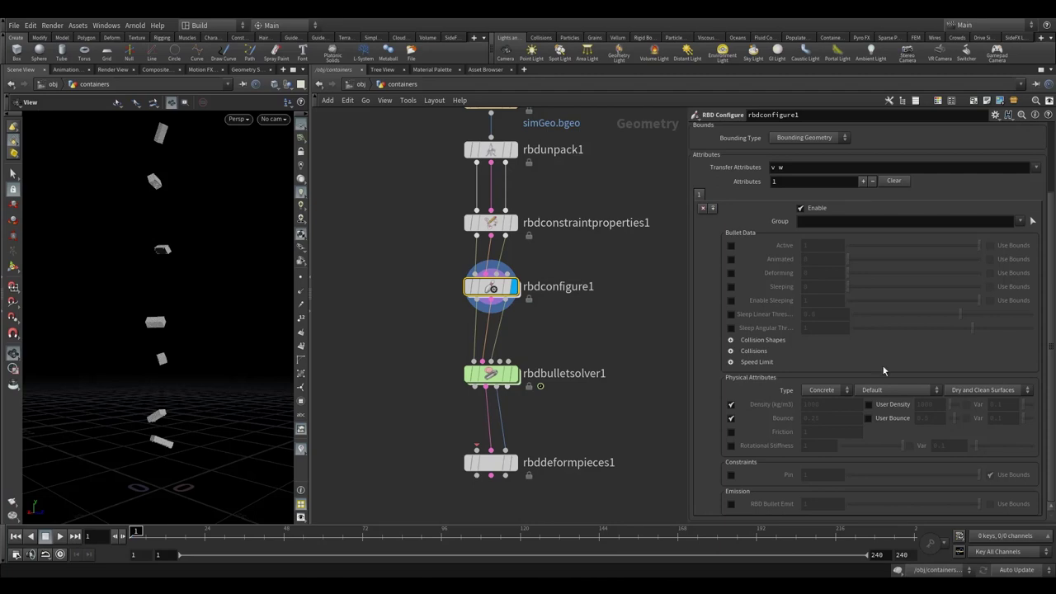
{"action": "left_click", "coordinate": [868, 419]}
{"action": "left_click_drag", "start_coordinate": [925, 418], "coordinate": [915, 421]}
{"action": "key", "text": "Return"}
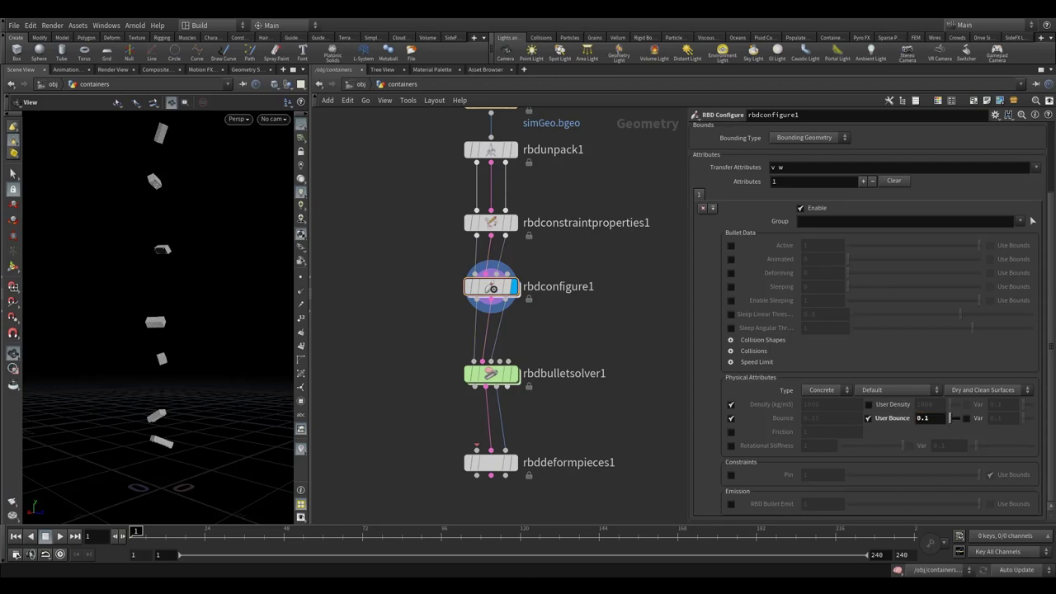
Step: Move rbdbulletsolver1 down, display its output and settings, and orbit close to a container
{"action": "left_click_drag", "start_coordinate": [492, 372], "coordinate": [492, 388]}
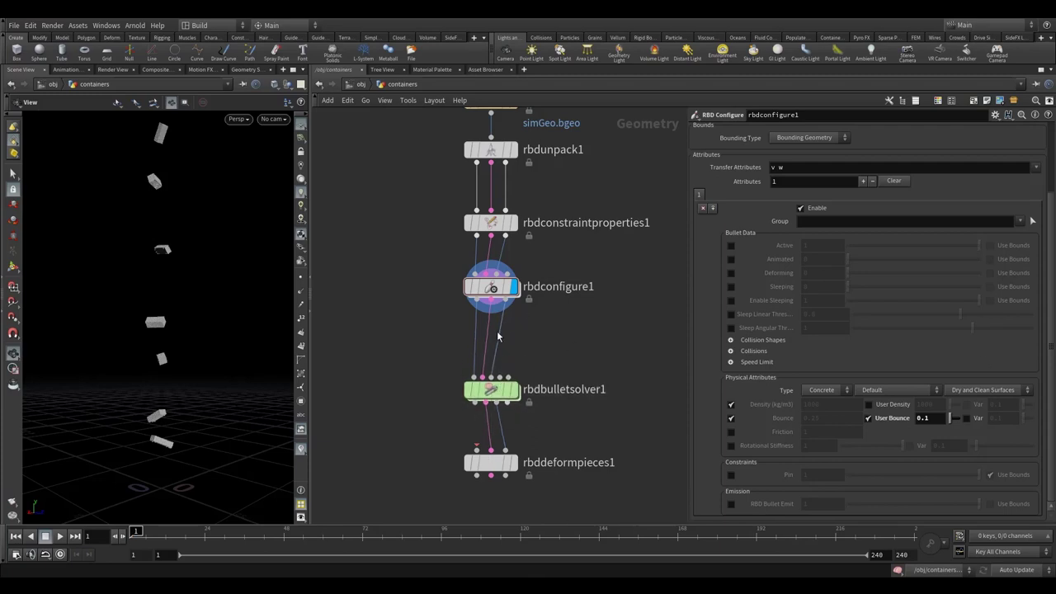
{"action": "left_click", "coordinate": [512, 388]}
{"action": "left_click", "coordinate": [476, 399]}
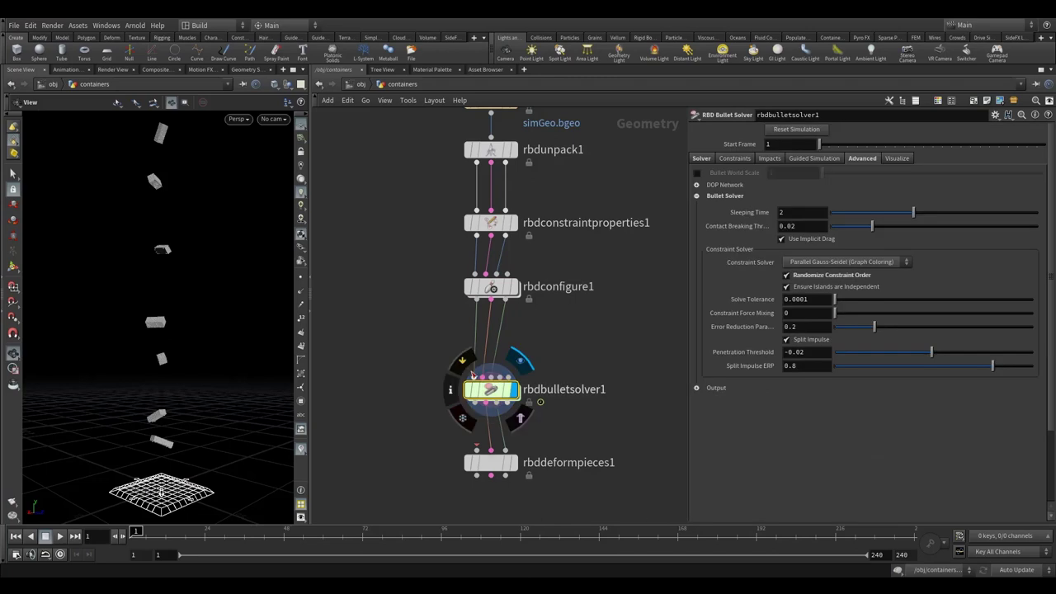
{"action": "scroll", "coordinate": [156, 437], "scroll_direction": "up", "scroll_amount": 10}
{"action": "left_click_drag", "start_coordinate": [156, 437], "coordinate": [130, 342]}
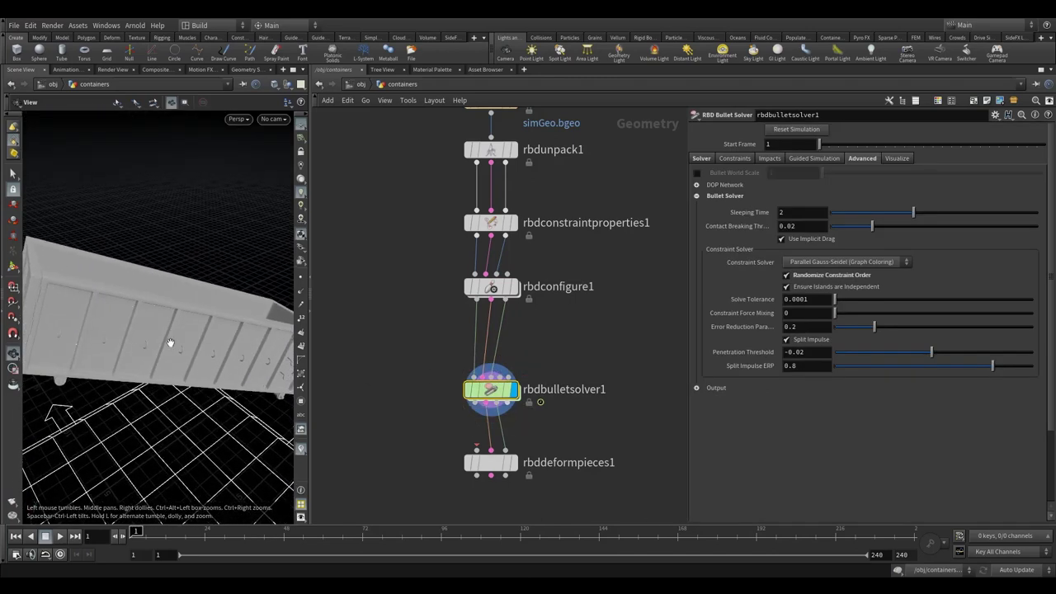
Step: Enable Wire over packed geometry in the Geometry display options to see the container's wireframe
{"action": "left_click_drag", "start_coordinate": [309, 293], "coordinate": [502, 295]}
{"action": "scroll", "coordinate": [319, 330], "scroll_direction": "down", "scroll_amount": 5}
{"action": "left_click_drag", "start_coordinate": [318, 329], "coordinate": [281, 357]}
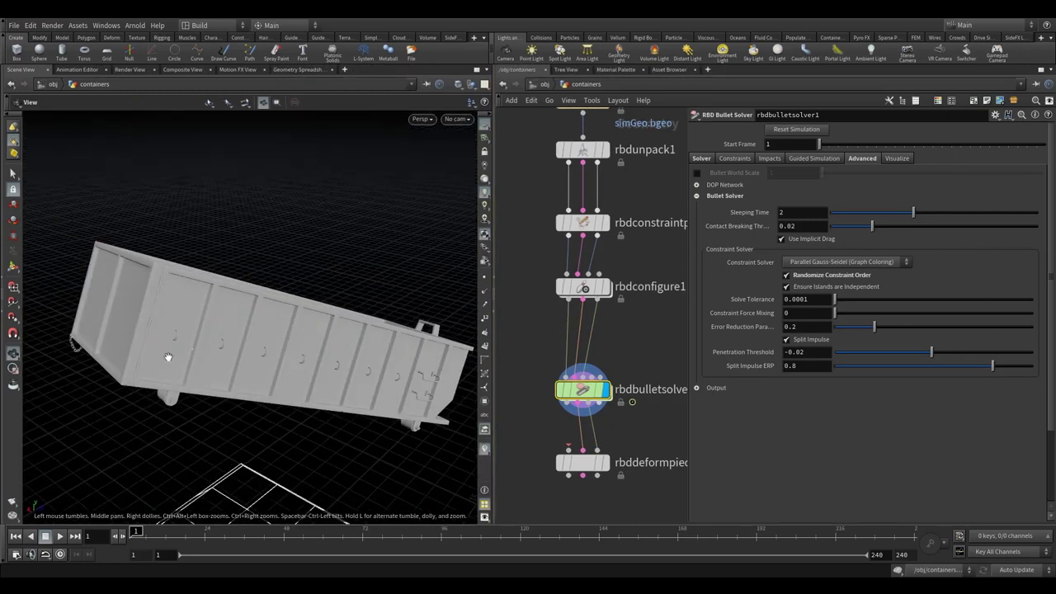
{"action": "mouse_move", "coordinate": [199, 320]}
{"action": "left_mouse_down"}
{"action": "mouse_move", "coordinate": [201, 346]}
{"action": "mouse_move", "coordinate": [189, 307]}
{"action": "left_mouse_up"}
{"action": "key", "text": "d"}
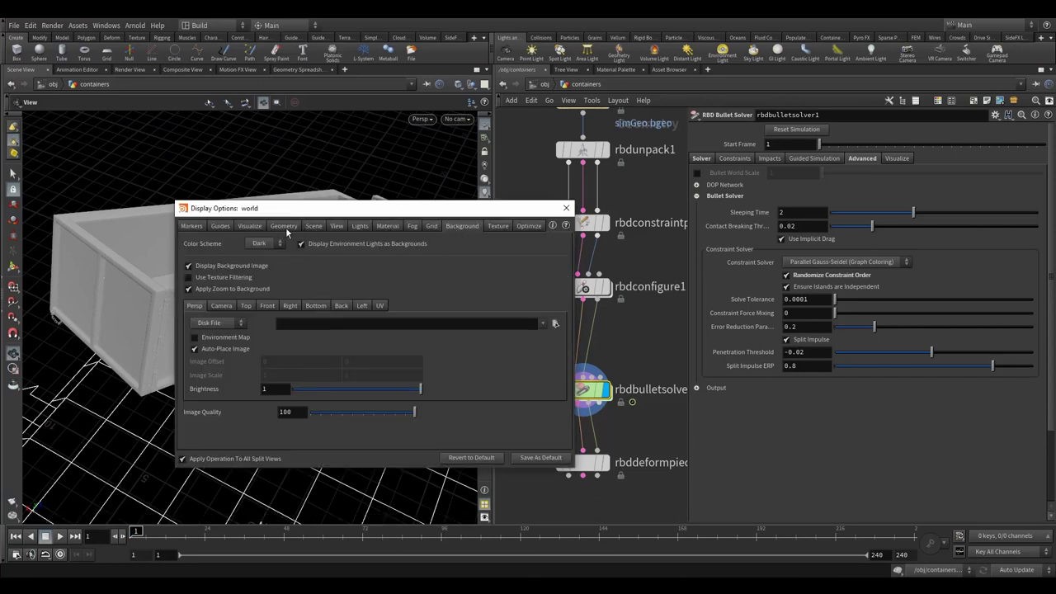
{"action": "left_click", "coordinate": [282, 226]}
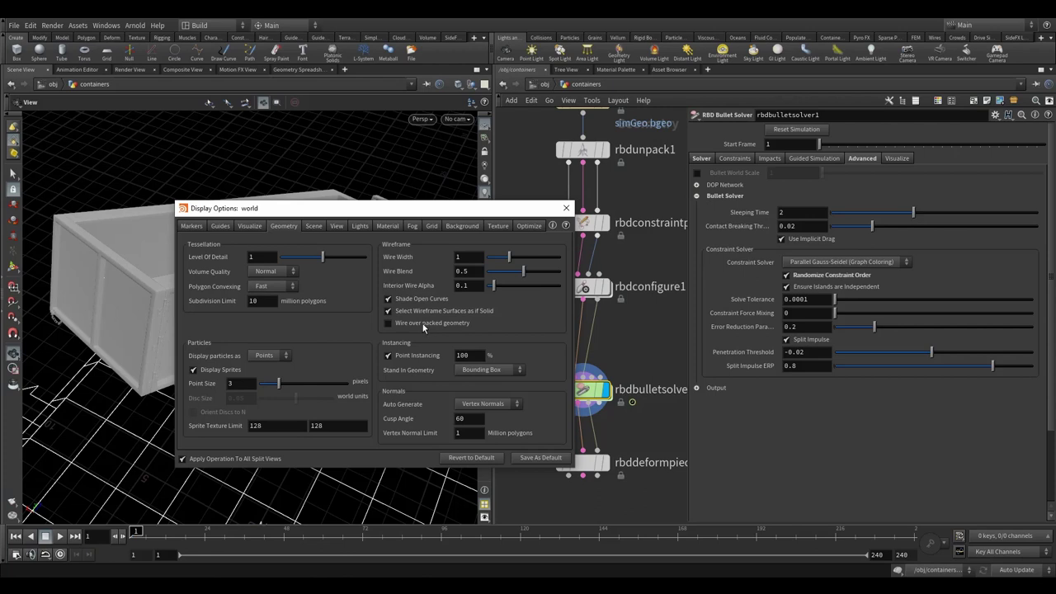
{"action": "left_click", "coordinate": [422, 325]}
{"action": "left_click", "coordinate": [566, 208]}
{"action": "left_click_drag", "start_coordinate": [198, 304], "coordinate": [190, 307]}
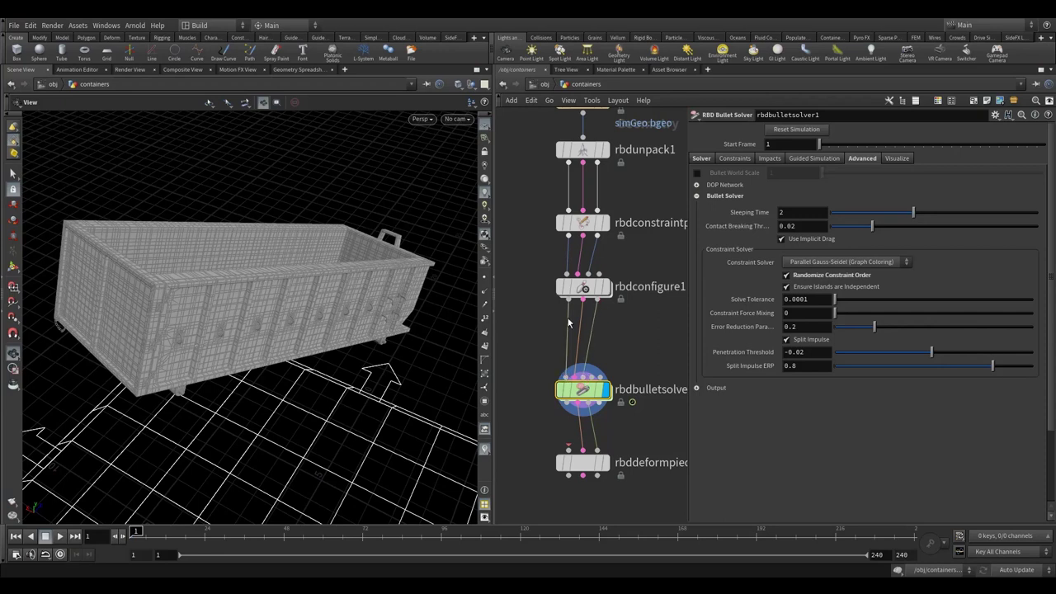
{"action": "left_click_drag", "start_coordinate": [330, 357], "coordinate": [267, 378]}
{"action": "left_click", "coordinate": [60, 536]}
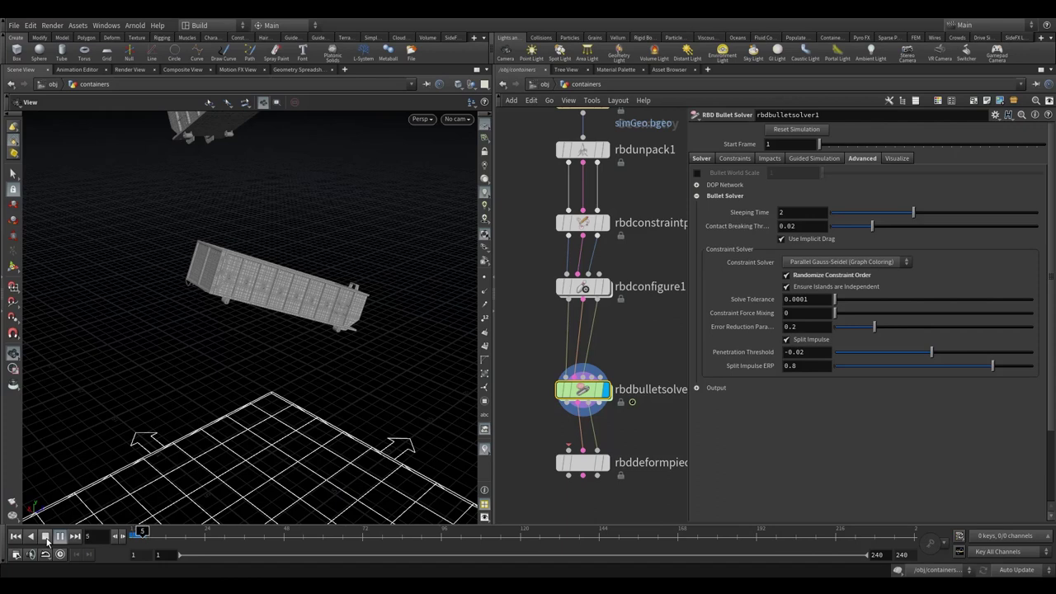
{"action": "left_click", "coordinate": [46, 537]}
{"action": "right_click_drag", "start_coordinate": [236, 157], "coordinate": [269, 175]}
{"action": "left_click_drag", "start_coordinate": [306, 166], "coordinate": [446, 176]}
{"action": "scroll", "coordinate": [446, 176], "scroll_direction": "down", "scroll_amount": 5}
{"action": "scroll", "coordinate": [358, 235], "scroll_direction": "down", "scroll_amount": 5}
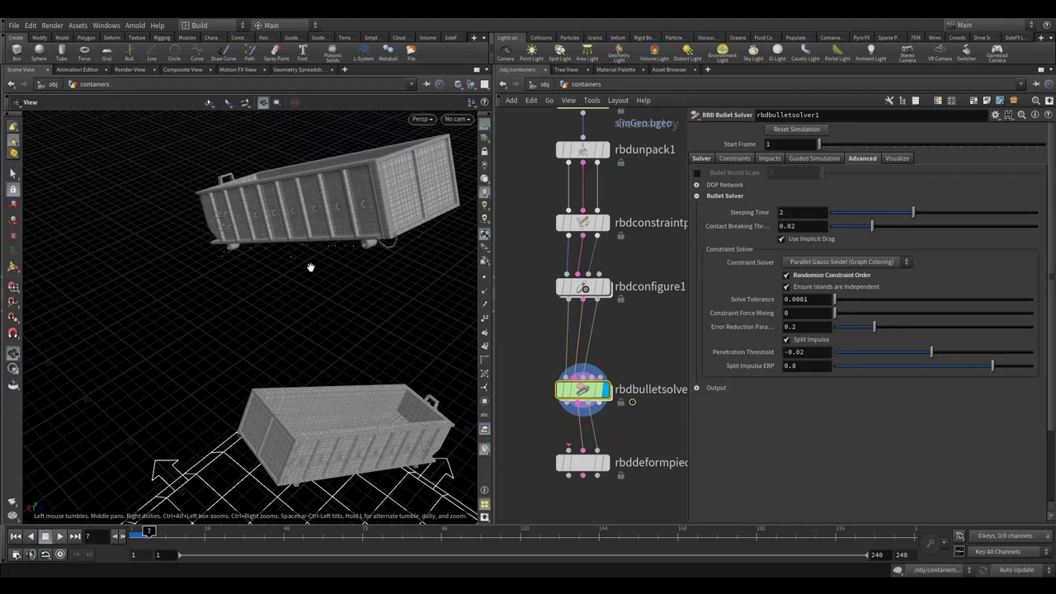
{"action": "left_click_drag", "start_coordinate": [299, 271], "coordinate": [342, 148]}
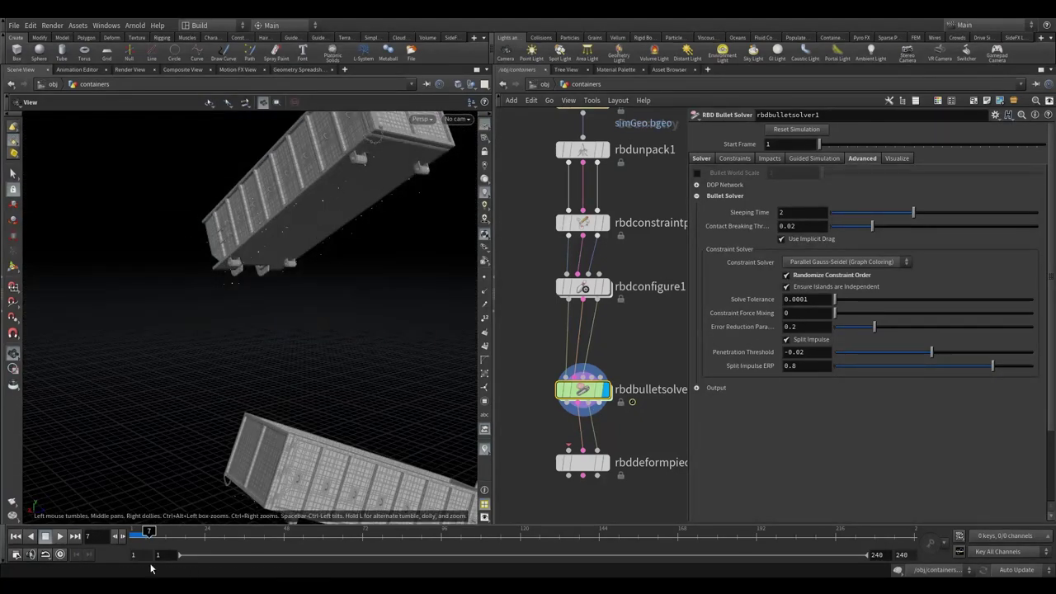
{"action": "left_click", "coordinate": [31, 535]}
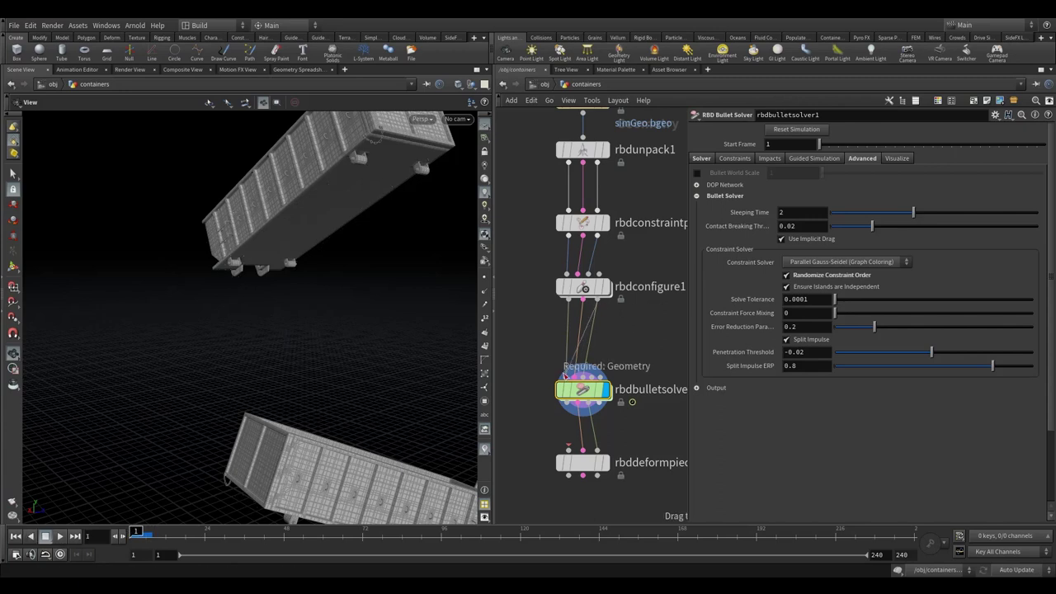
Step: Wire RBD Configure into rbddeformpieces1, play the sim, and compare solver and deformed-pieces results
{"action": "left_click_drag", "start_coordinate": [583, 390], "coordinate": [598, 363]}
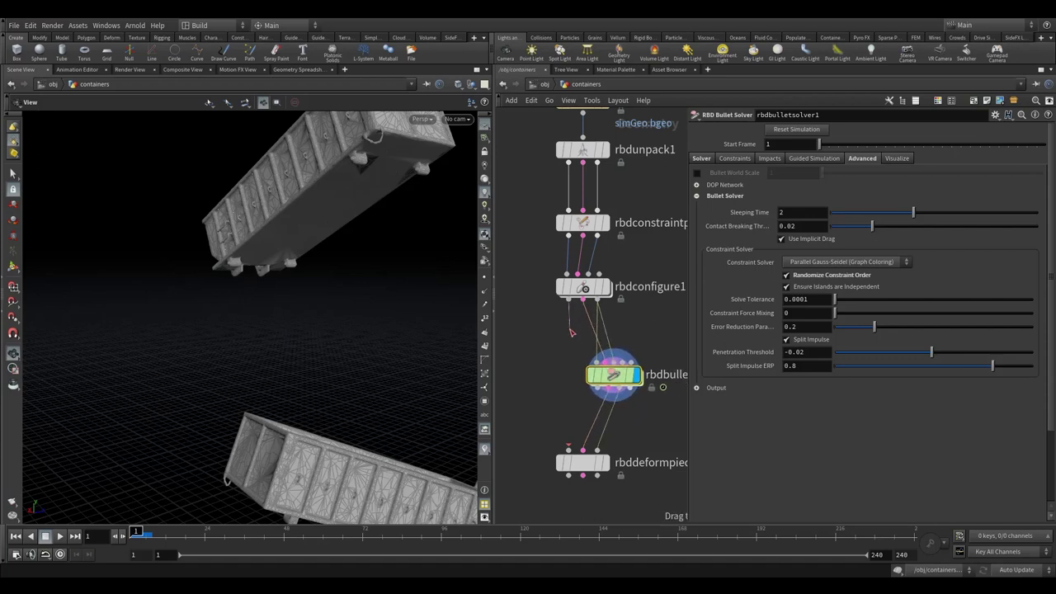
{"action": "left_click", "coordinate": [568, 450]}
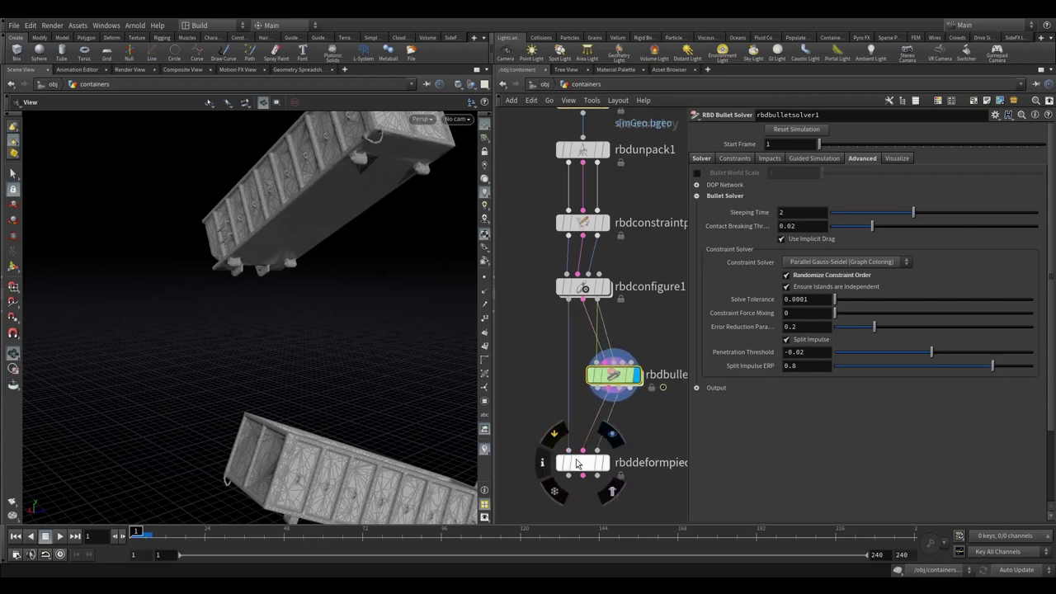
{"action": "left_click", "coordinate": [55, 536]}
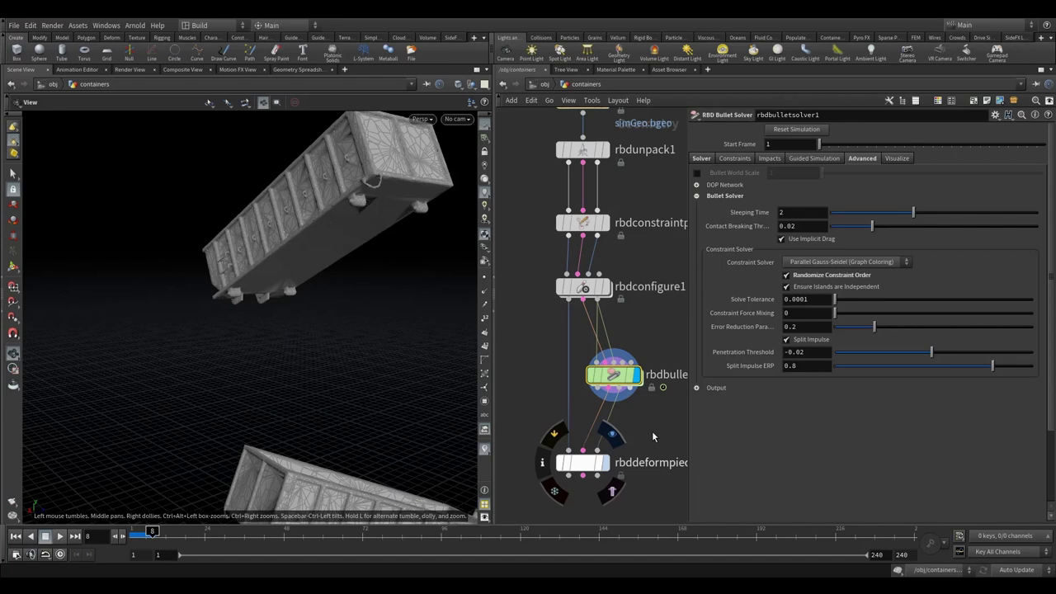
{"action": "left_click", "coordinate": [612, 437]}
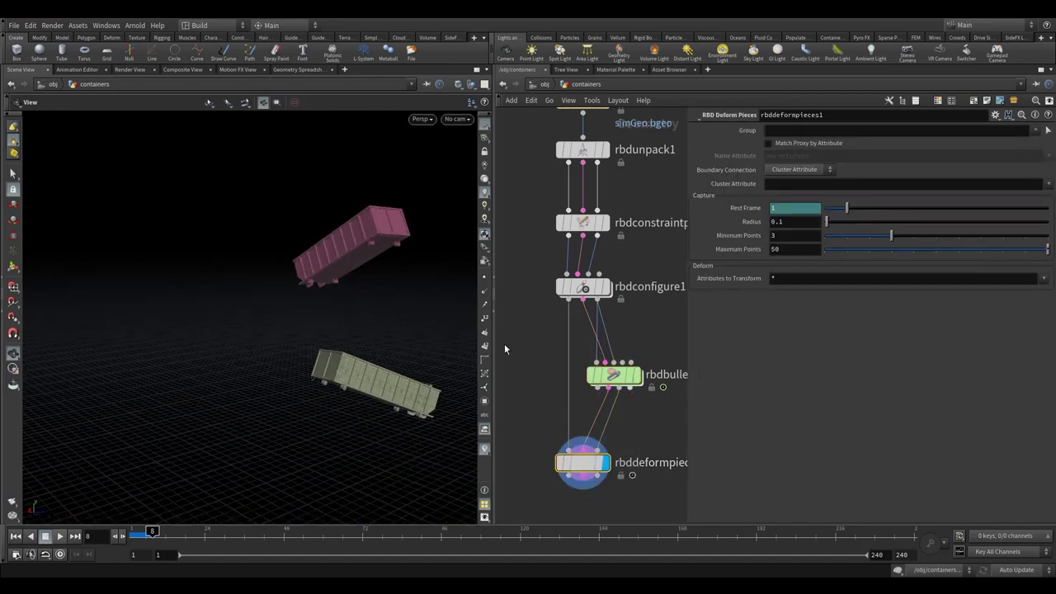
{"action": "left_click", "coordinate": [636, 373]}
{"action": "left_click", "coordinate": [635, 373]}
{"action": "middle_click_drag", "start_coordinate": [635, 380], "coordinate": [617, 293]}
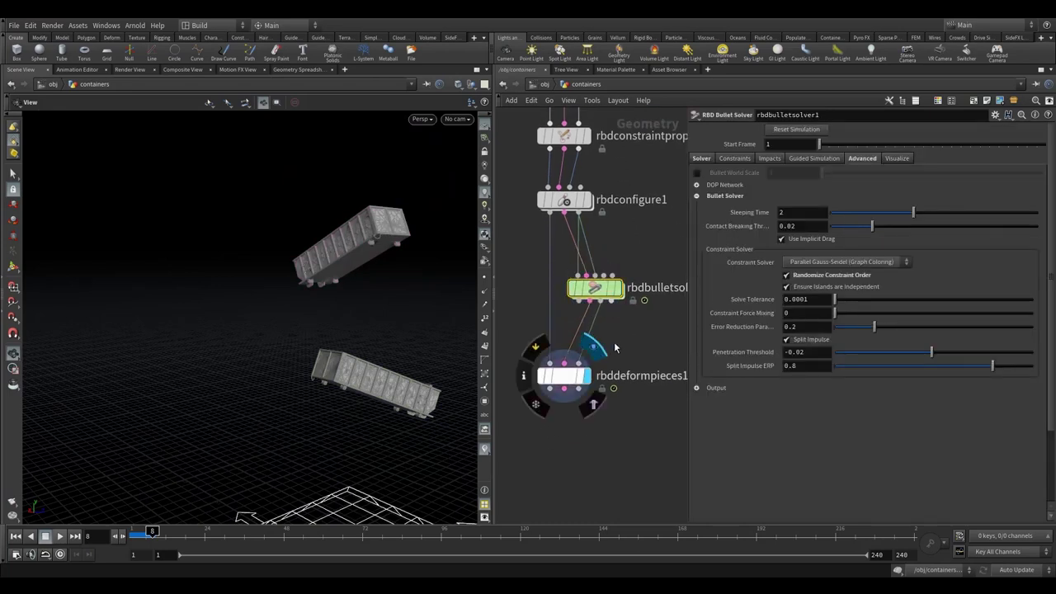
{"action": "left_click", "coordinate": [592, 347]}
{"action": "middle_click_drag", "start_coordinate": [567, 438], "coordinate": [555, 377]}
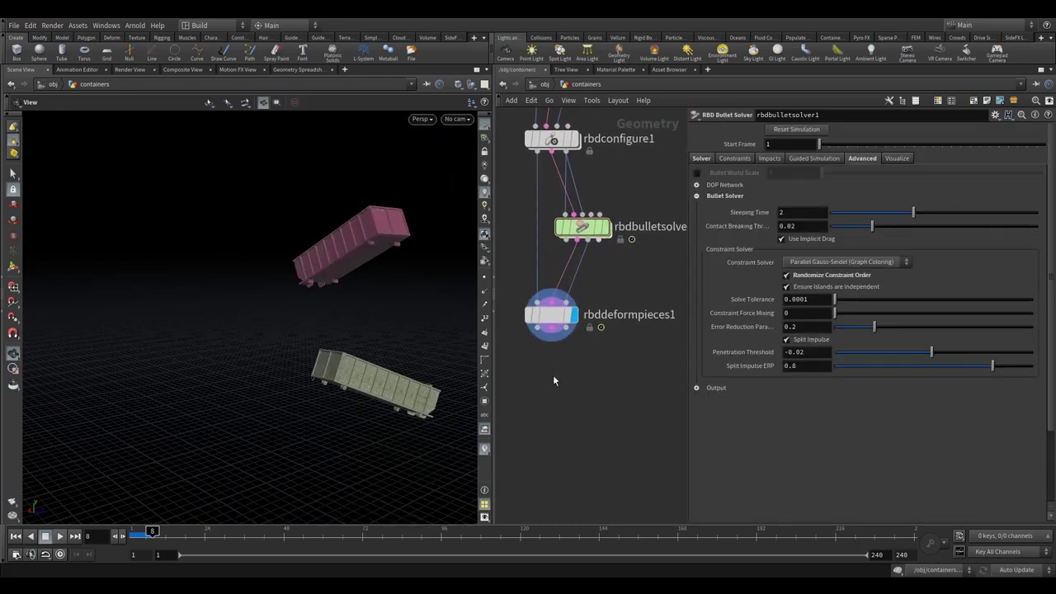
Step: Add null1 below rbddeformpieces1, display it, and spread the nodes apart
{"action": "key", "text": "Tab"}
{"action": "type", "text": "nu"}
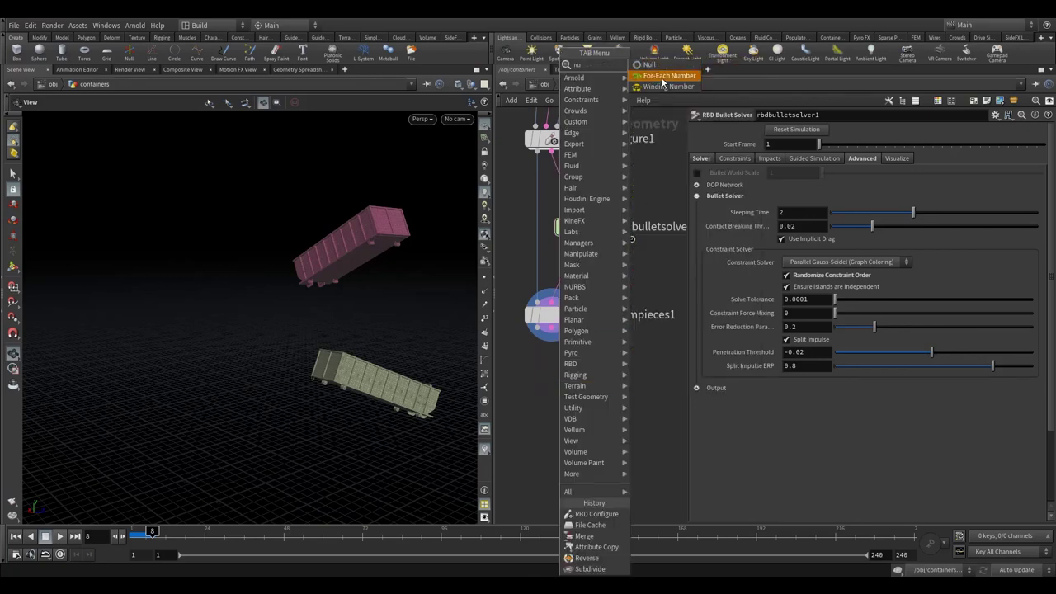
{"action": "key", "text": "Return"}
{"action": "left_click", "coordinate": [551, 406]}
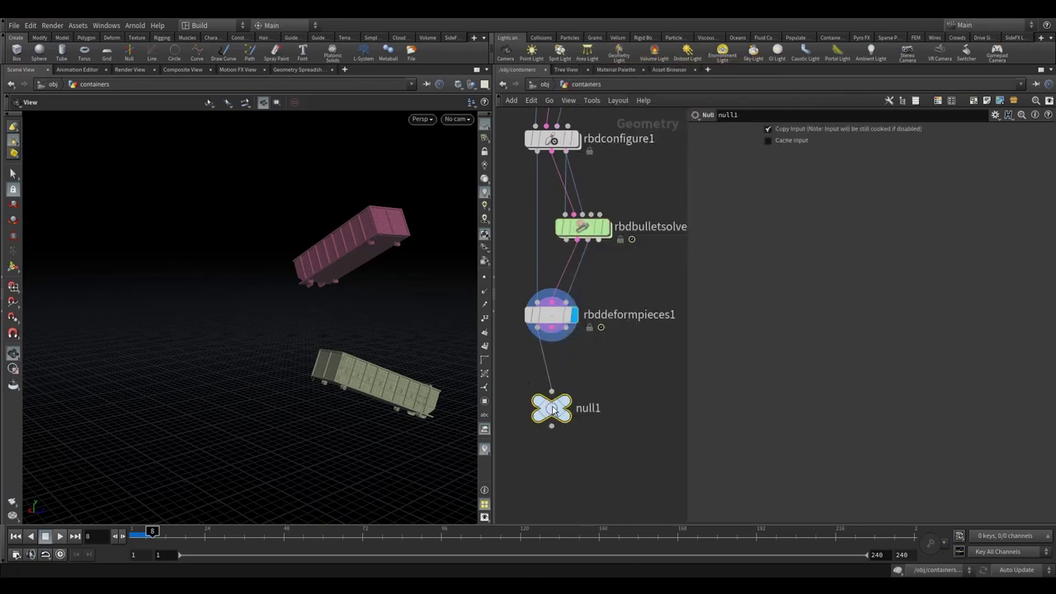
{"action": "left_click", "coordinate": [581, 381]}
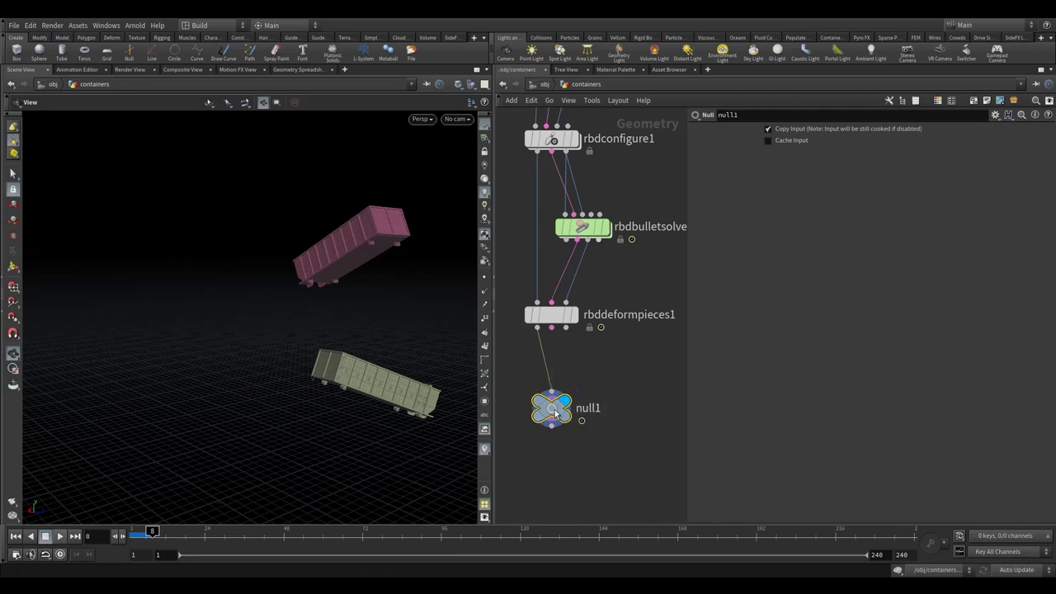
{"action": "left_click_drag", "start_coordinate": [551, 407], "coordinate": [551, 433]}
{"action": "left_click_drag", "start_coordinate": [558, 316], "coordinate": [557, 360]}
{"action": "middle_click_drag", "start_coordinate": [615, 274], "coordinate": [589, 324]}
{"action": "key", "text": "Tab"}
Step: Add rbdio1 under the bullet solver, fed by its geometry, constraints and proxy outputs, feeding rbddeformpieces1
{"action": "type", "text": "r"}
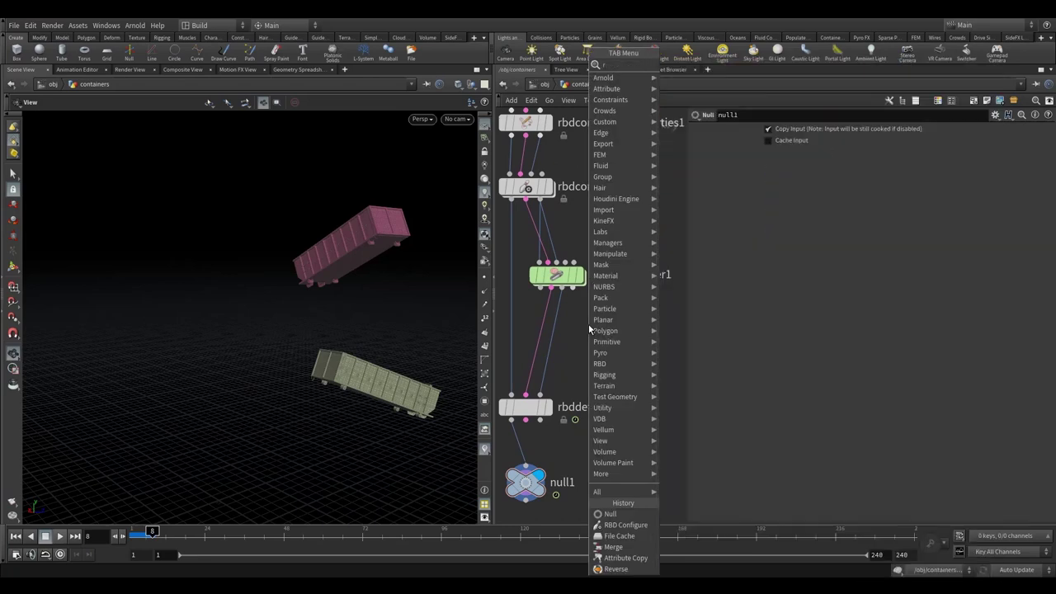
{"action": "type", "text": "bdi"}
{"action": "left_click", "coordinate": [684, 75]}
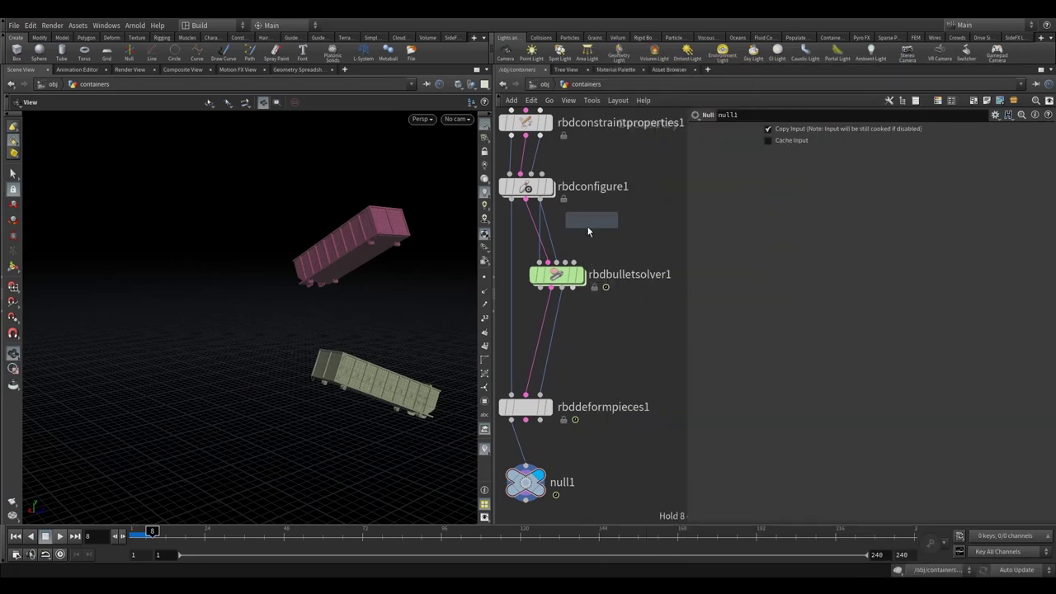
{"action": "left_click", "coordinate": [602, 334]}
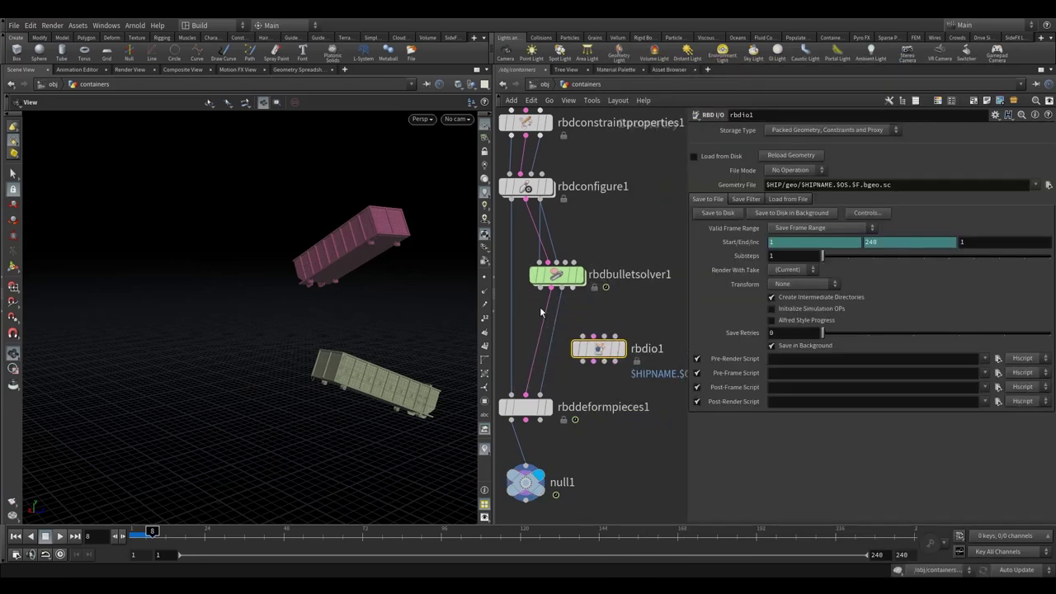
{"action": "left_click_drag", "start_coordinate": [537, 290], "coordinate": [582, 336]}
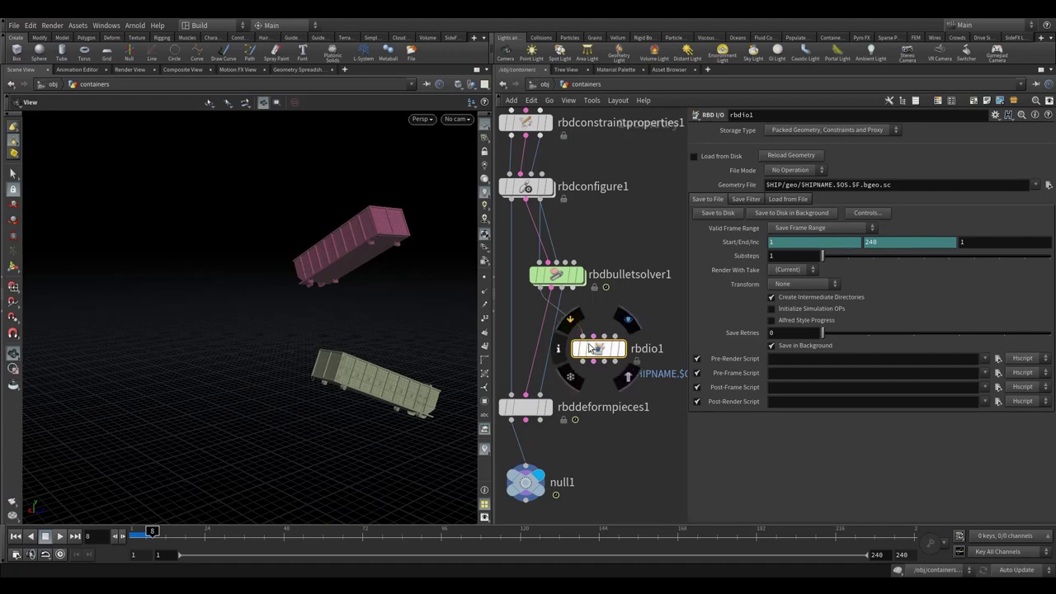
{"action": "left_click_drag", "start_coordinate": [554, 290], "coordinate": [590, 336]}
{"action": "left_click_drag", "start_coordinate": [567, 296], "coordinate": [609, 336]}
{"action": "left_click_drag", "start_coordinate": [544, 373], "coordinate": [603, 349]}
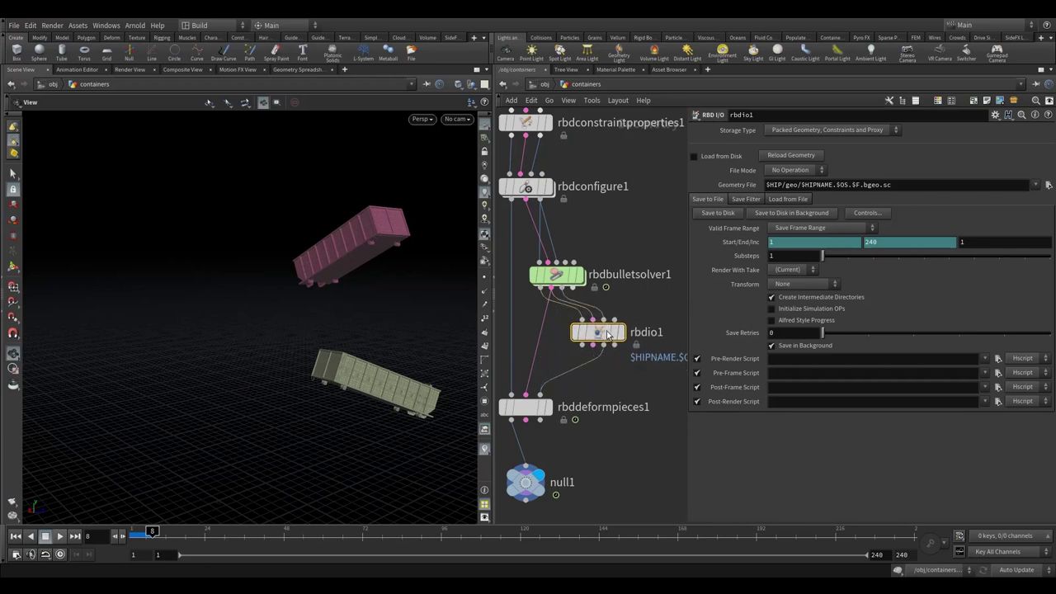
{"action": "mouse_move", "coordinate": [578, 335]}
{"action": "left_mouse_down"}
{"action": "mouse_move", "coordinate": [554, 341]}
{"action": "mouse_move", "coordinate": [553, 331]}
{"action": "mouse_move", "coordinate": [588, 342]}
{"action": "left_mouse_up"}
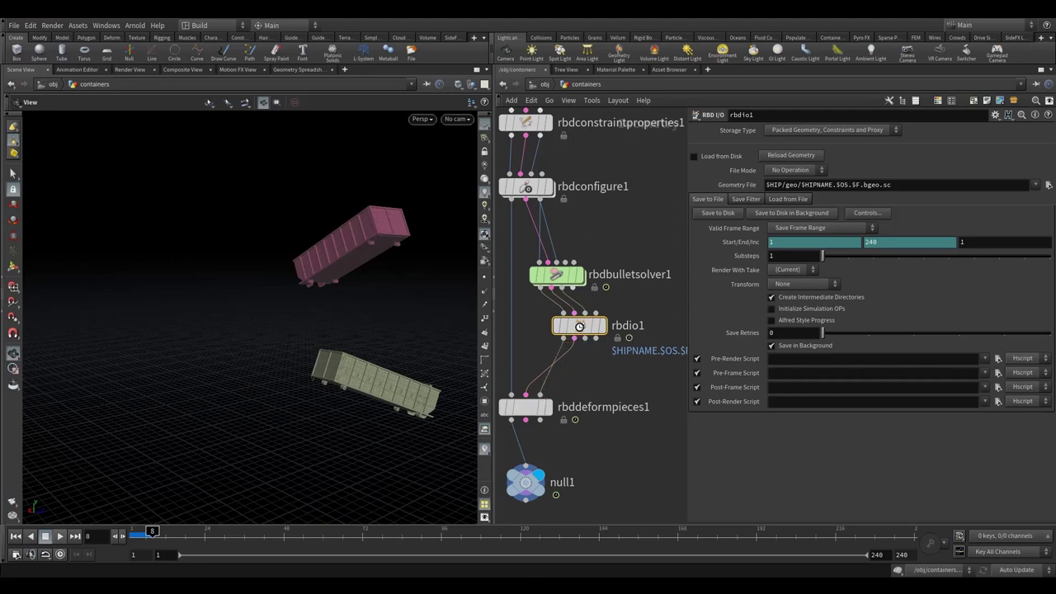
{"action": "left_click_drag", "start_coordinate": [578, 326], "coordinate": [566, 335]}
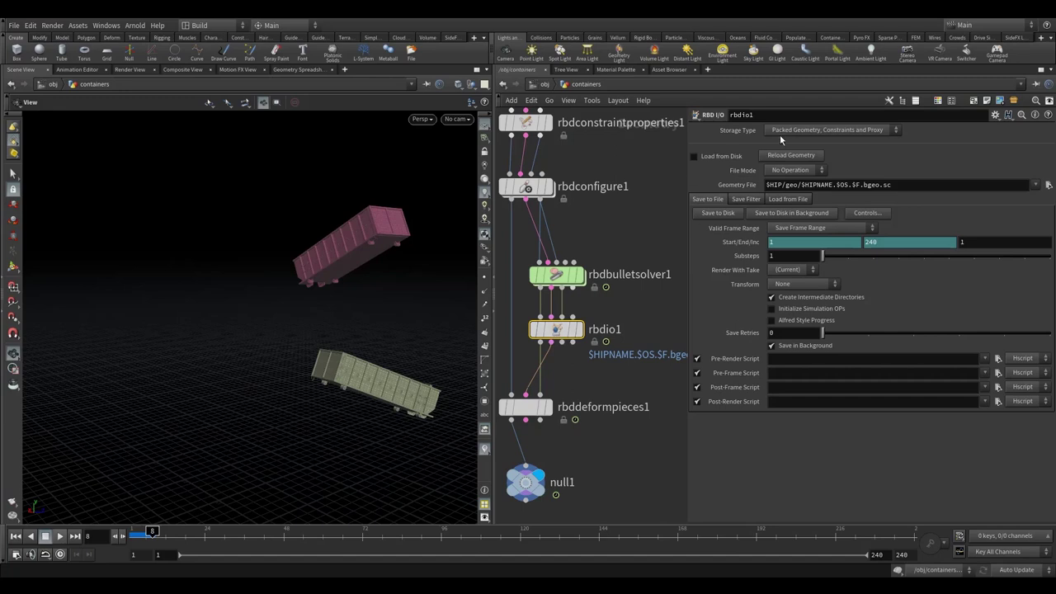
Step: Set rbdio1's Storage Type to Geometry and Points, display it, and return to frame 1
{"action": "left_click", "coordinate": [788, 131]}
{"action": "left_click", "coordinate": [800, 162]}
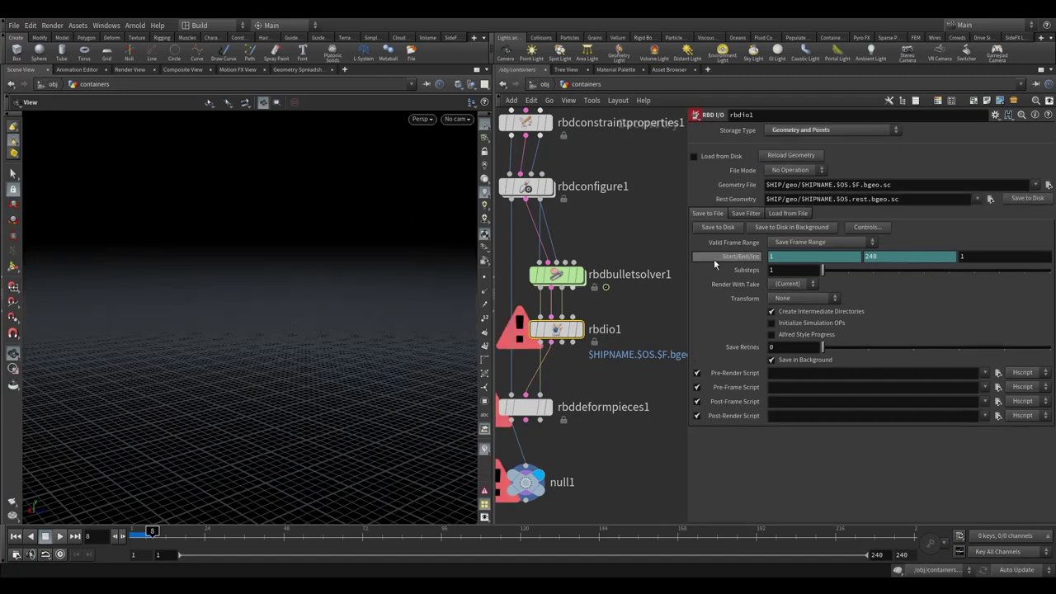
{"action": "left_click", "coordinate": [595, 307]}
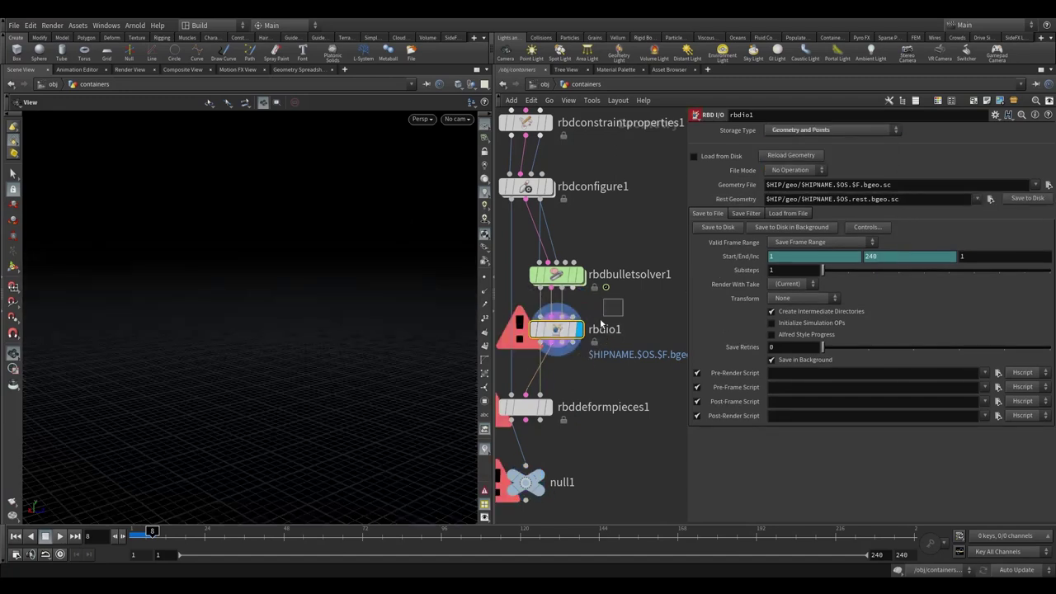
{"action": "left_click", "coordinate": [27, 535]}
{"action": "mouse_move", "coordinate": [566, 332]}
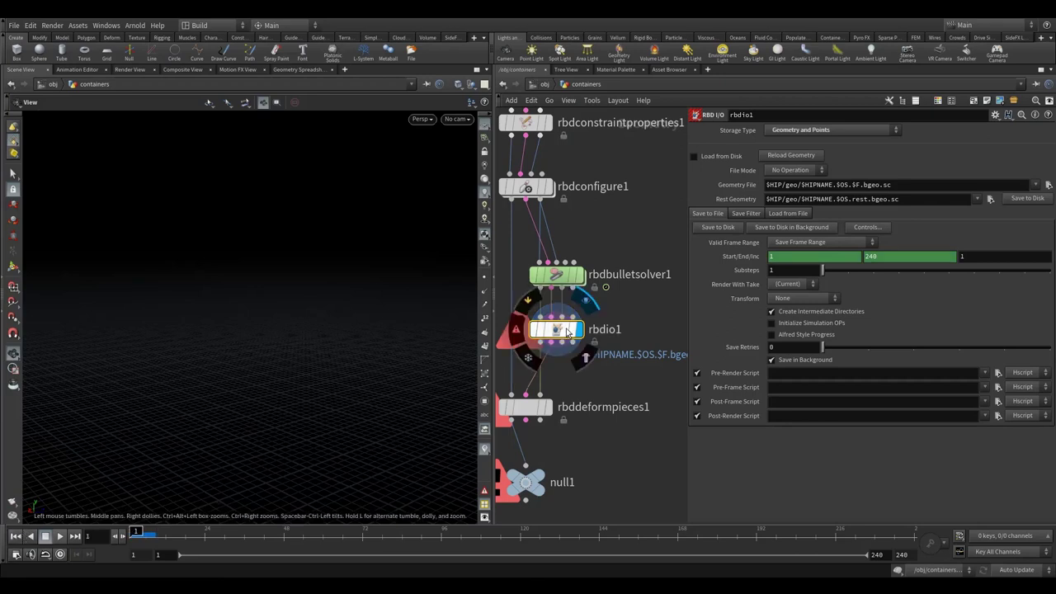
{"action": "left_click_drag", "start_coordinate": [561, 332], "coordinate": [561, 337]}
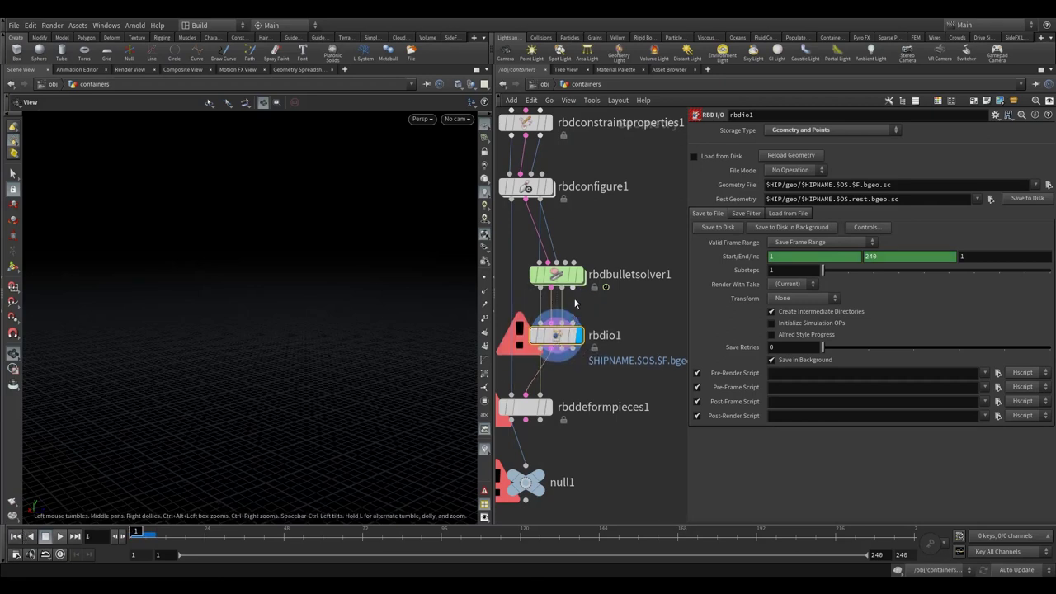
Step: Connect the solver's simulation points output to rbdio1 and disconnect rbddeformpieces1's first input
{"action": "left_click_drag", "start_coordinate": [576, 291], "coordinate": [559, 335]}
{"action": "scroll", "coordinate": [557, 334], "scroll_direction": "up", "scroll_amount": 3}
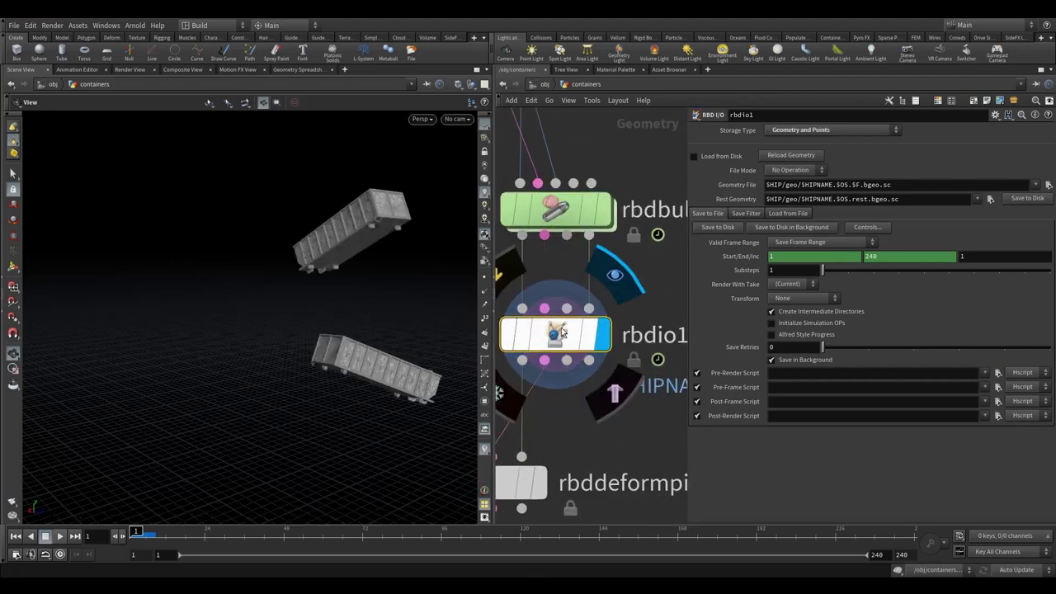
{"action": "middle_click_drag", "start_coordinate": [557, 259], "coordinate": [581, 260]}
{"action": "scroll", "coordinate": [585, 268], "scroll_direction": "down", "scroll_amount": 2}
{"action": "left_click_drag", "start_coordinate": [598, 304], "coordinate": [596, 296]}
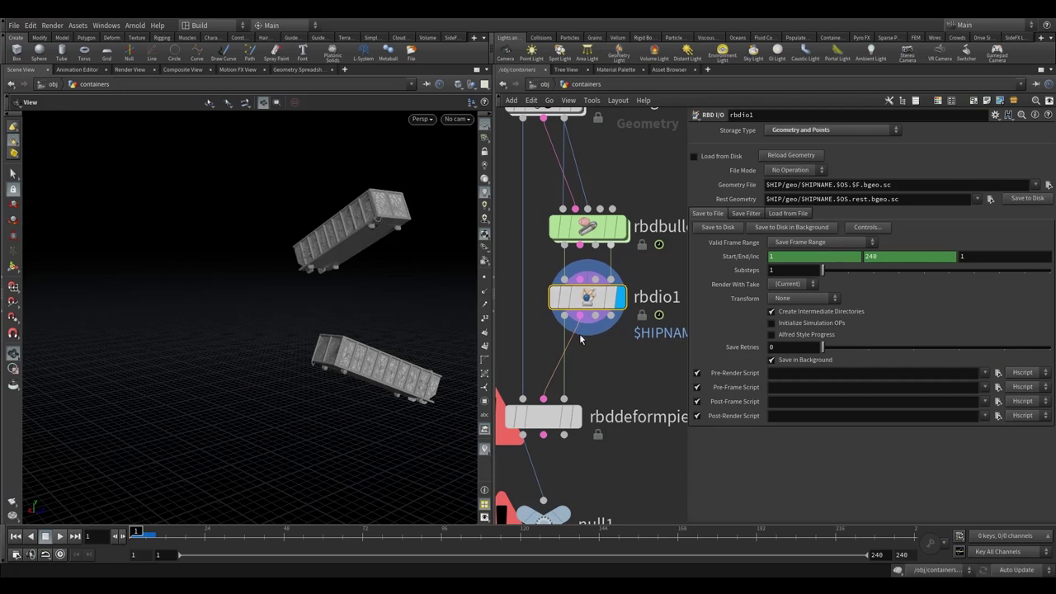
{"action": "left_click_drag", "start_coordinate": [547, 377], "coordinate": [552, 381]}
{"action": "mouse_move", "coordinate": [591, 297]}
{"action": "left_click_drag", "start_coordinate": [590, 297], "coordinate": [590, 315]}
{"action": "left_click_drag", "start_coordinate": [317, 330], "coordinate": [438, 334]}
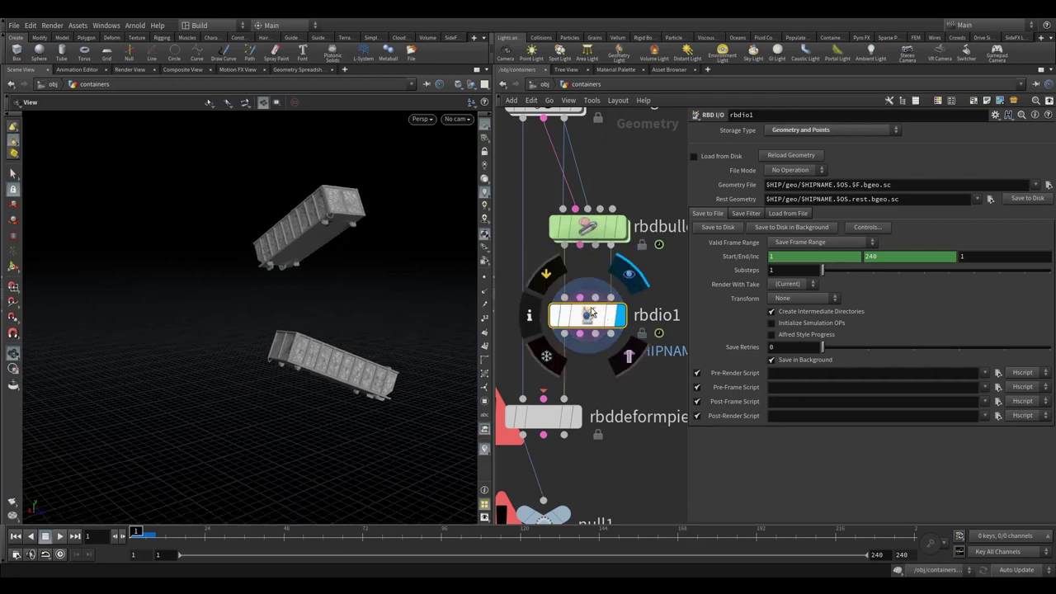
{"action": "left_click_drag", "start_coordinate": [588, 315], "coordinate": [587, 341]}
{"action": "key", "text": "Tab"}
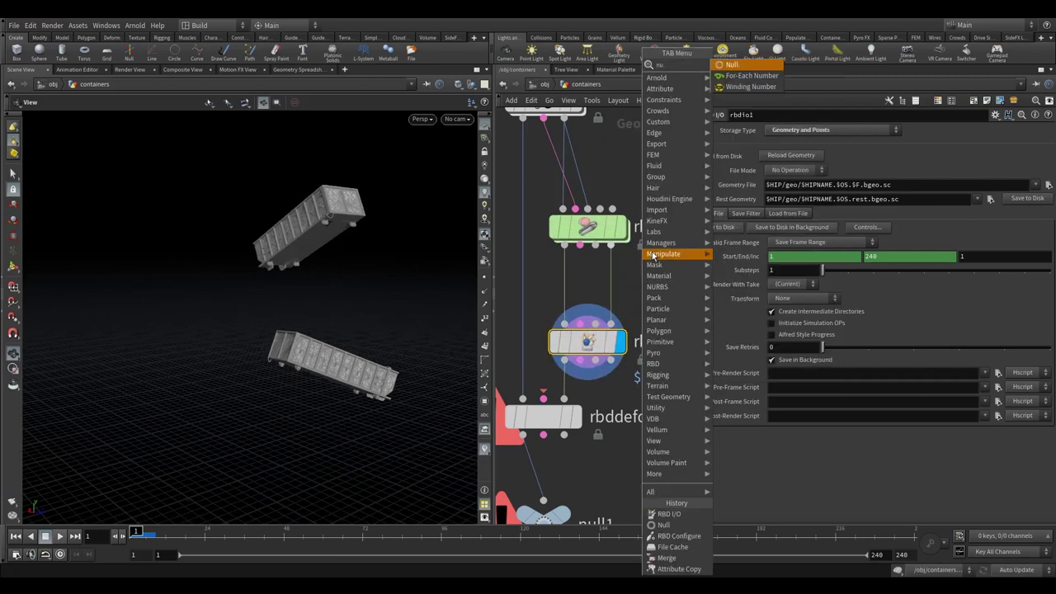
Step: Place null2 beside the chain, display it, and zoom in on the point clouds
{"action": "key", "text": "Escape"}
{"action": "left_click", "coordinate": [666, 271]}
{"action": "middle_click_drag", "start_coordinate": [675, 299], "coordinate": [567, 301]}
{"action": "left_click_drag", "start_coordinate": [567, 301], "coordinate": [599, 301]}
{"action": "left_click", "coordinate": [626, 266]}
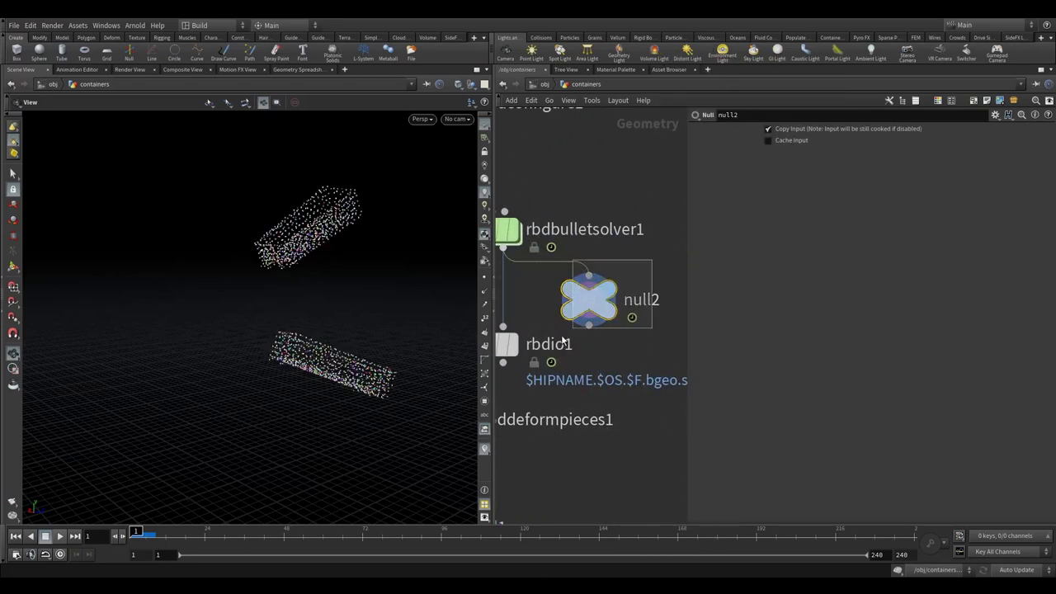
{"action": "right_click_drag", "start_coordinate": [349, 283], "coordinate": [450, 283]}
{"action": "scroll", "coordinate": [586, 340], "scroll_direction": "down", "scroll_amount": 5}
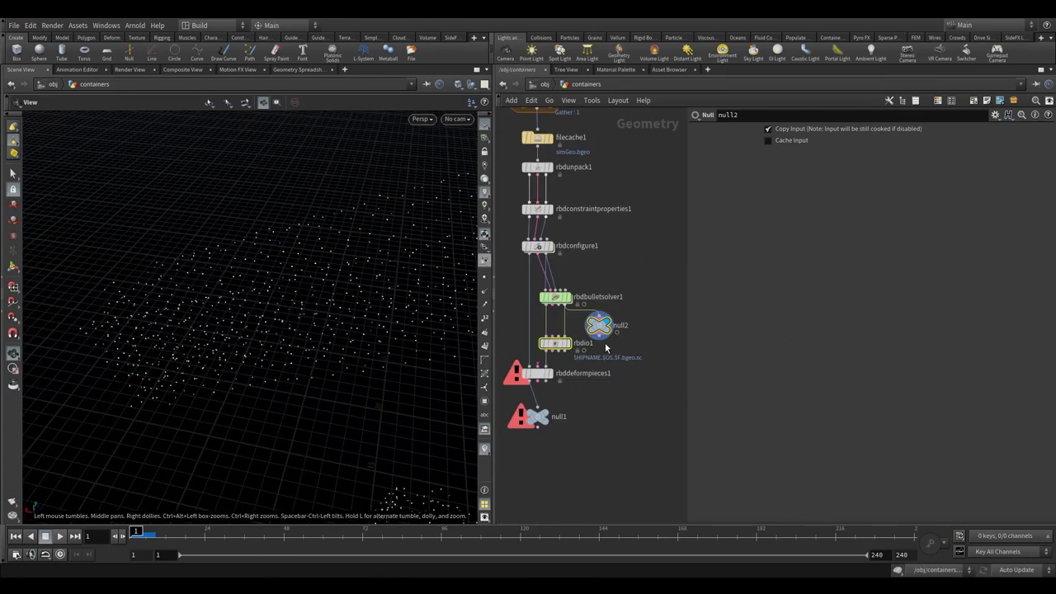
Step: Move rbddeformpieces1, rbdio1, null2 and null1 lower and select rbdio1 to show its parameters
{"action": "left_click_drag", "start_coordinate": [586, 340], "coordinate": [587, 358]}
{"action": "left_click_drag", "start_coordinate": [596, 306], "coordinate": [596, 318]}
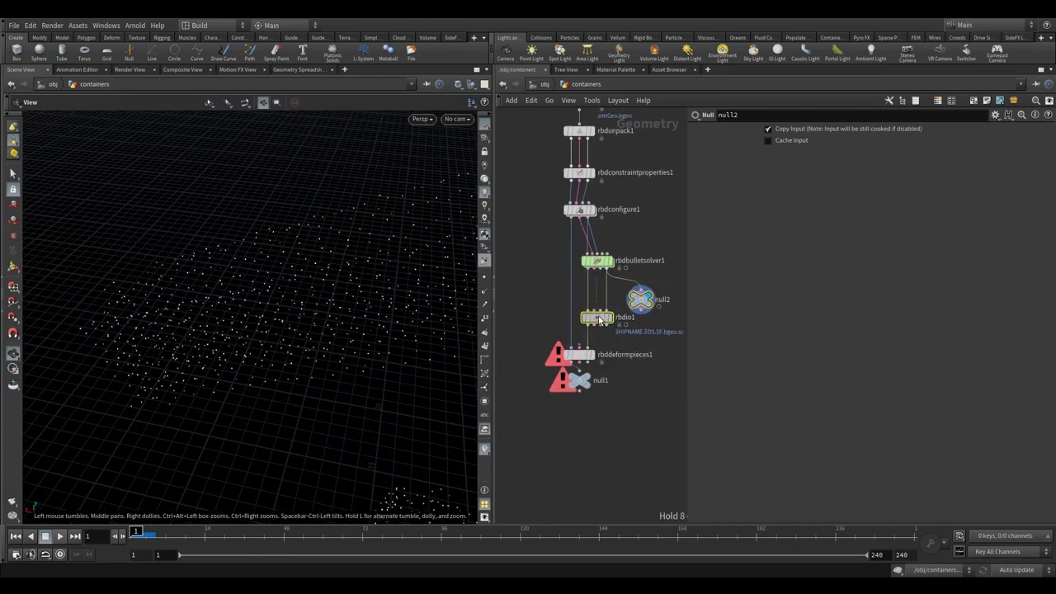
{"action": "left_click_drag", "start_coordinate": [587, 387], "coordinate": [587, 420]}
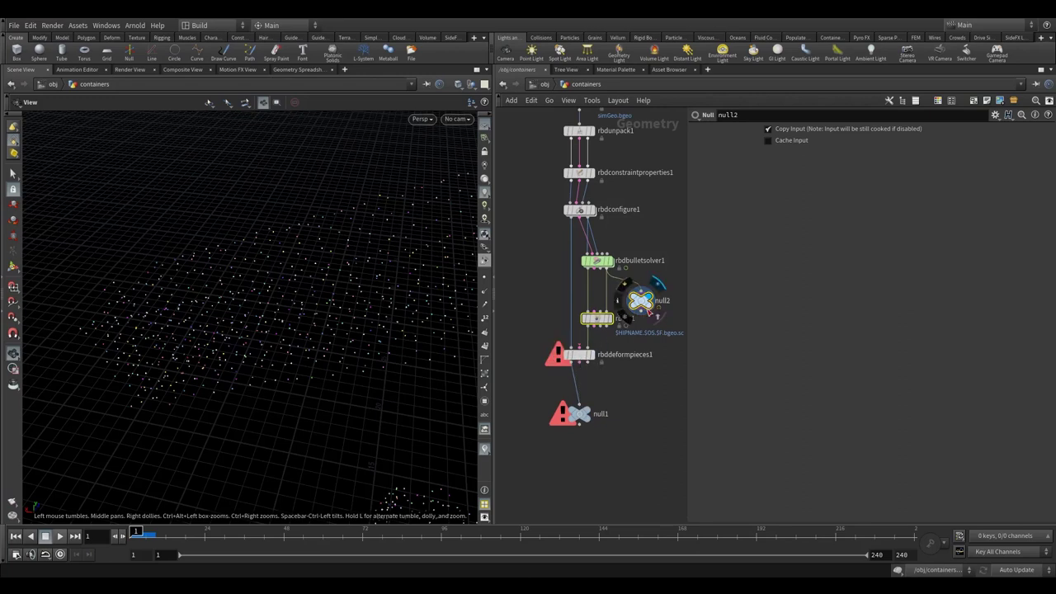
{"action": "left_click", "coordinate": [640, 301]}
{"action": "left_click_drag", "start_coordinate": [595, 323], "coordinate": [596, 328]}
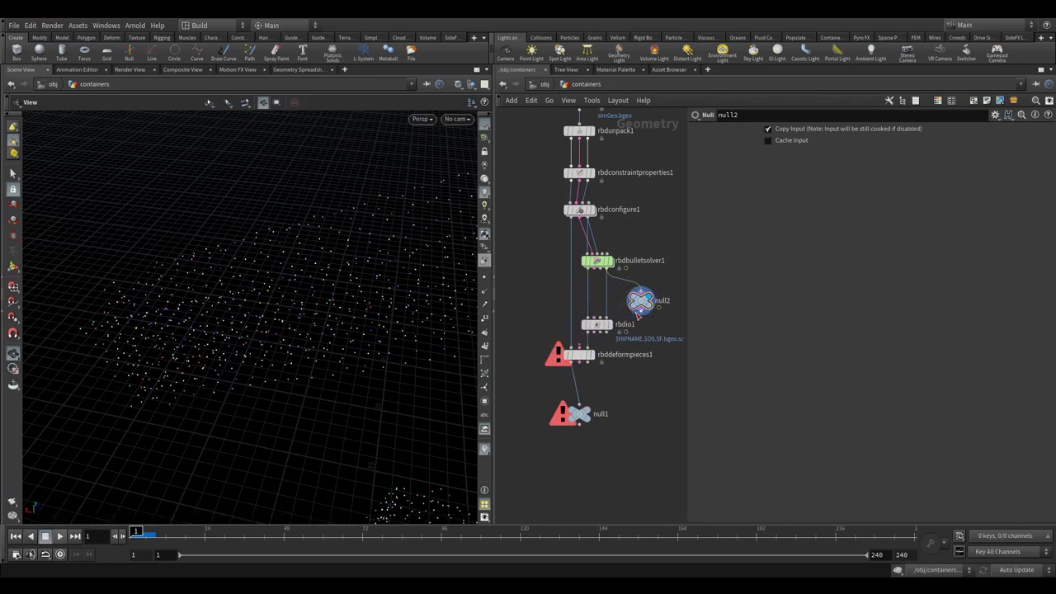
{"action": "left_click", "coordinate": [595, 329]}
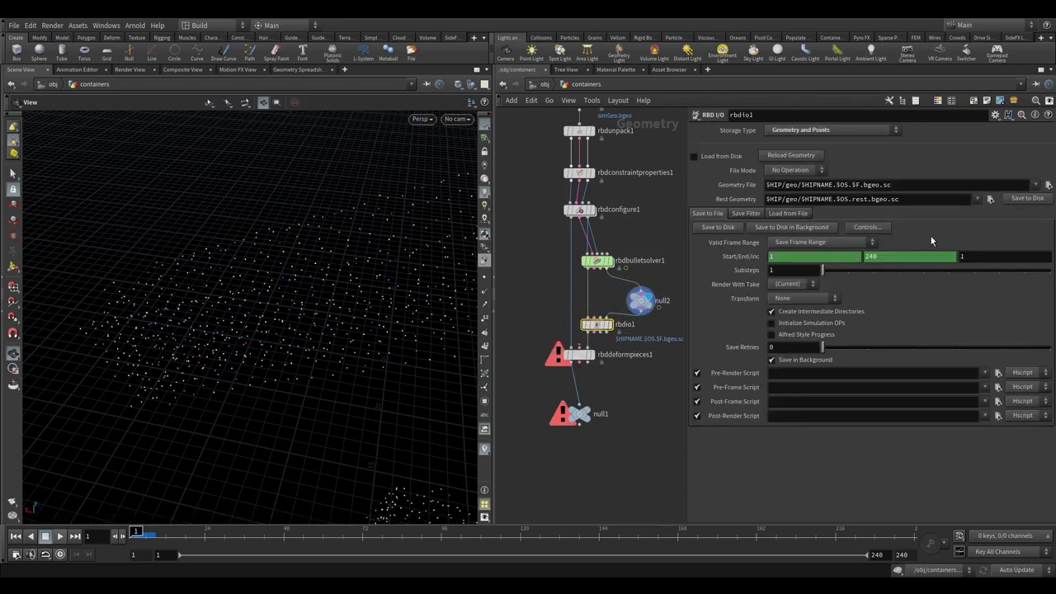
Step: Remove the end-frame expression on rbdio1 and set the end frame to 100
{"action": "left_click", "coordinate": [896, 258]}
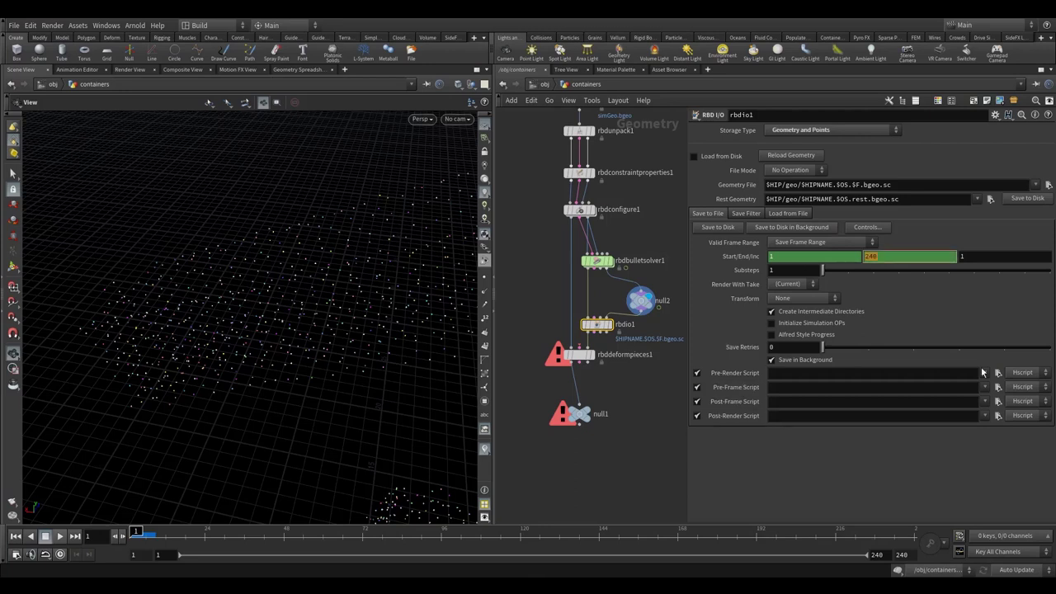
{"action": "right_click", "coordinate": [918, 260]}
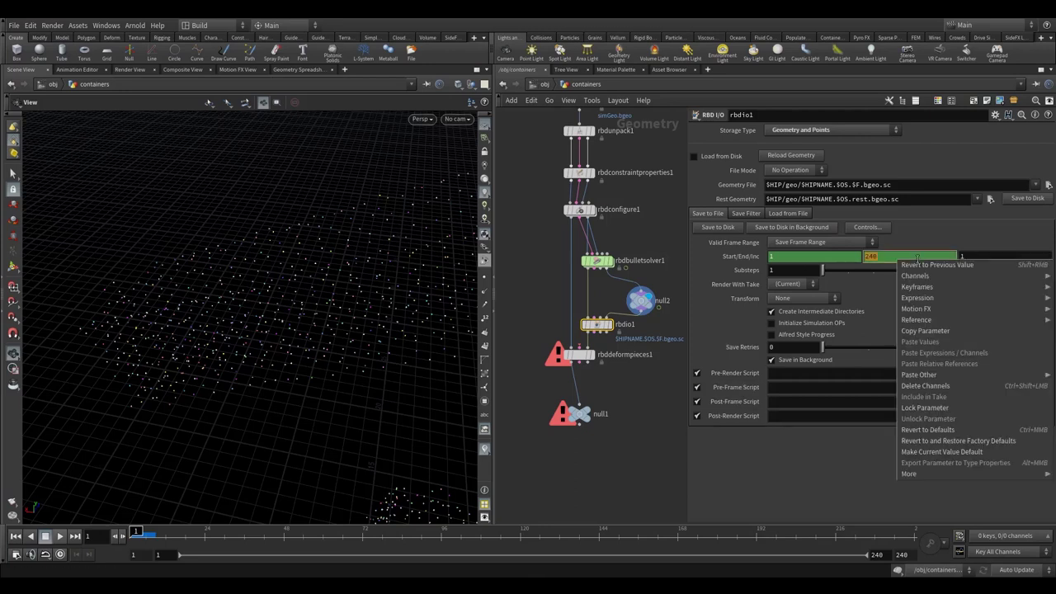
{"action": "left_click", "coordinate": [932, 386]}
{"action": "type", "text": "100"}
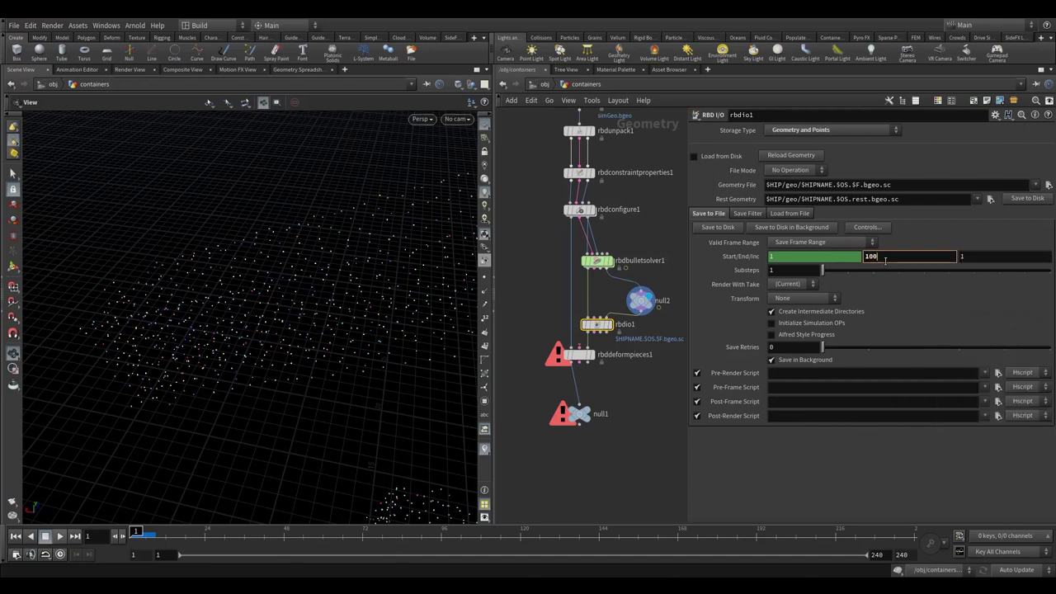
{"action": "key", "text": "Return"}
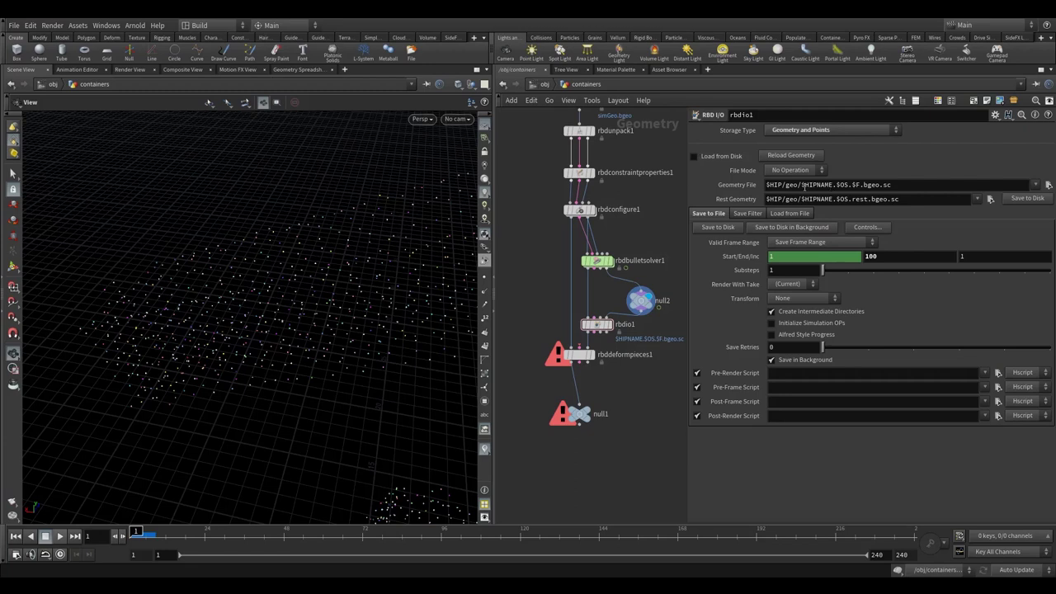
Step: Set Geometry File to $HIP/cache/containerSim.v1.$F3.bgeo and paste it into Rest Geometry
{"action": "double_click", "coordinate": [792, 184]}
{"action": "type", "text": "cache"}
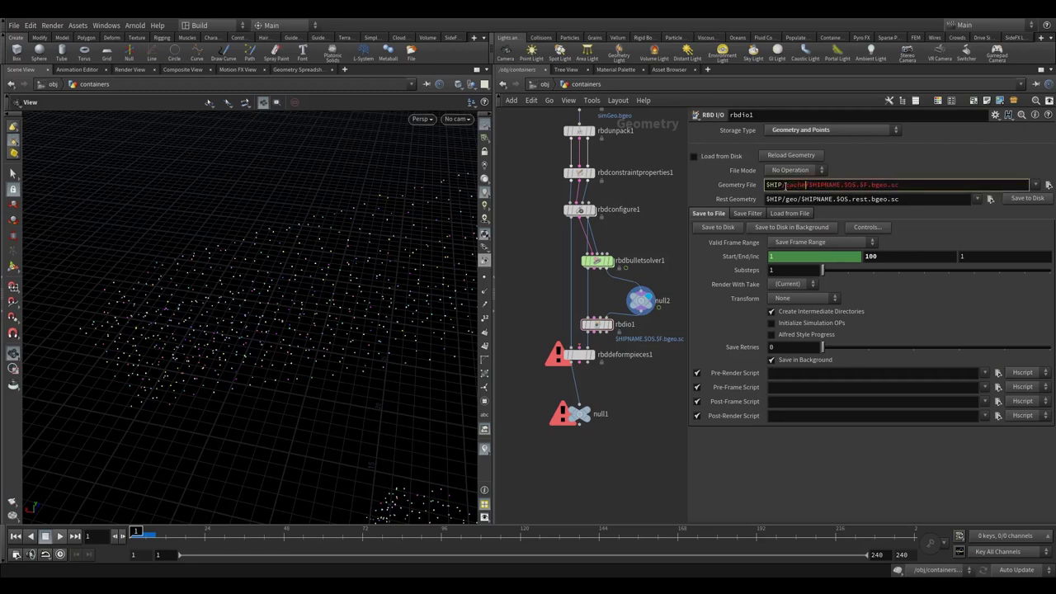
{"action": "left_click_drag", "start_coordinate": [907, 185], "coordinate": [813, 185]}
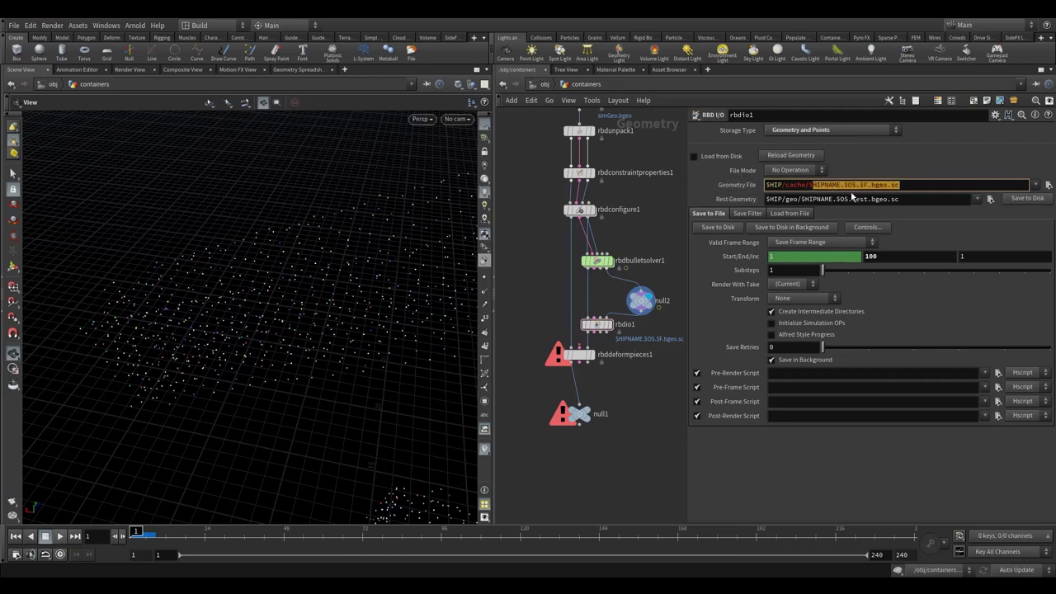
{"action": "key", "text": "BackSpace"}
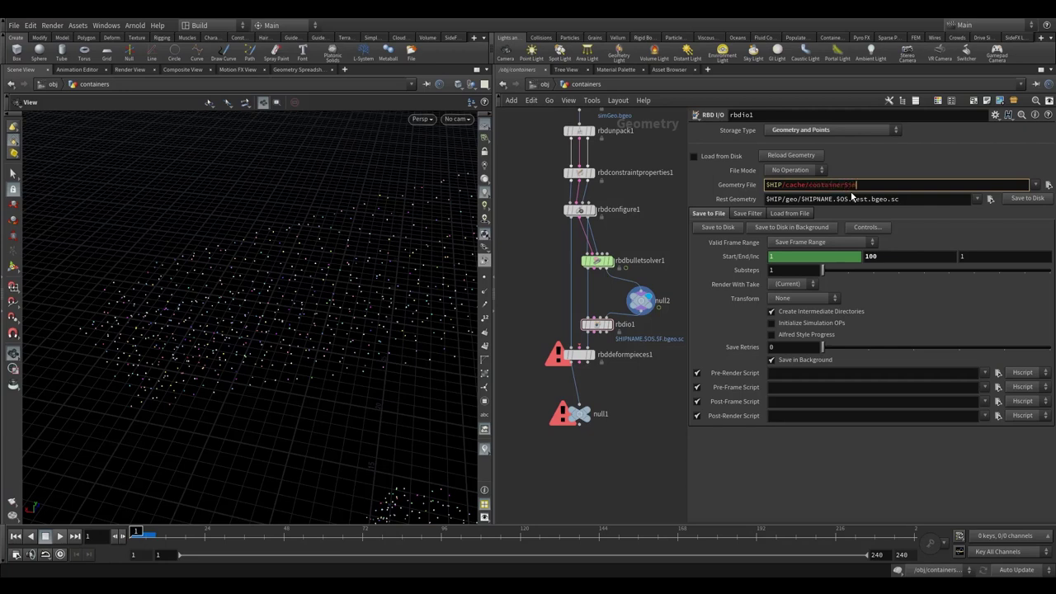
{"action": "type", "text": "containerSim.$F3"}
{"action": "key", "text": "Left"}
{"action": "key", "text": "ctrl+a"}
{"action": "key", "text": "ctrl+c"}
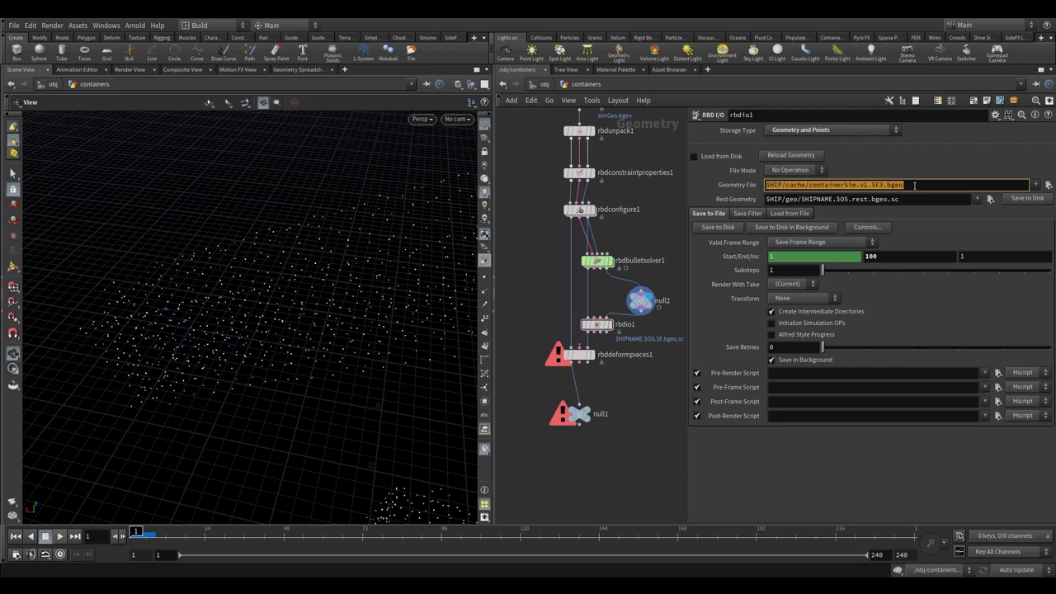
{"action": "key", "text": "Tab"}
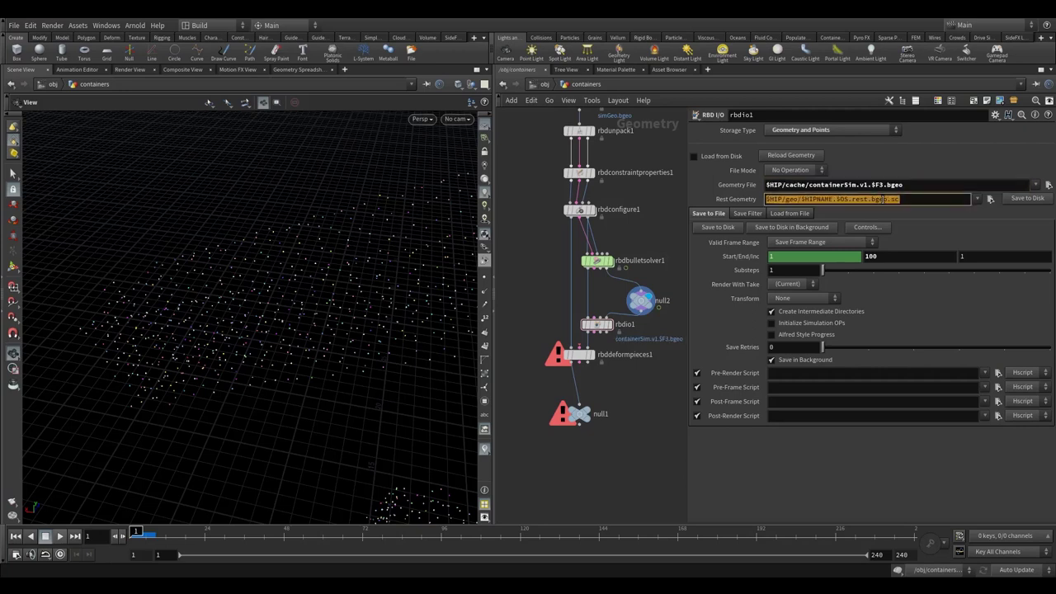
{"action": "key", "text": "ctrl+v"}
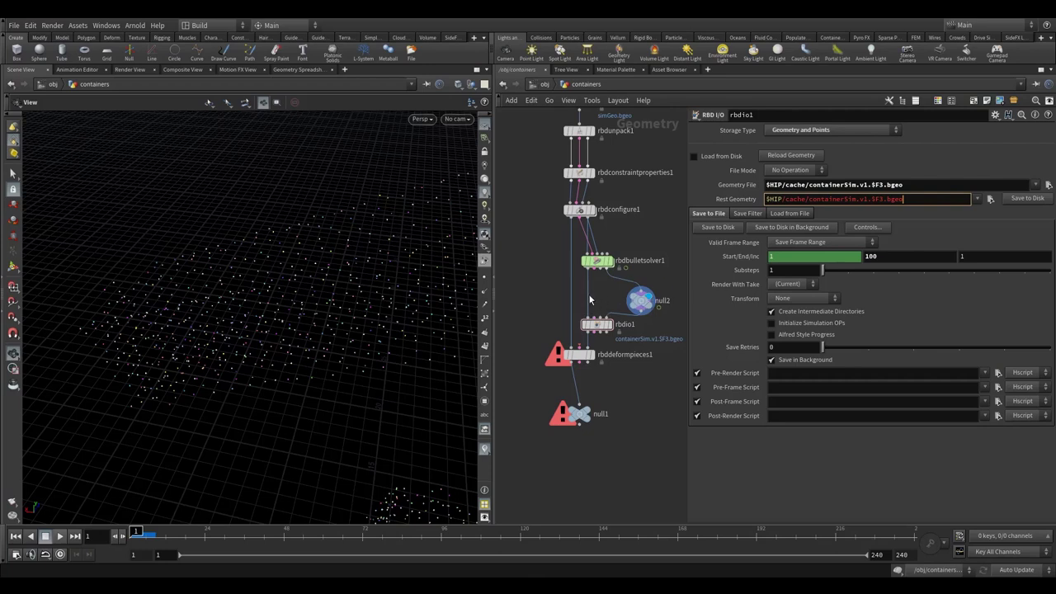
Step: Change the rest path to $HIP/cache/containerSim.rest.v1.bgeo and display rbdio1
{"action": "left_click_drag", "start_coordinate": [579, 355], "coordinate": [579, 371]}
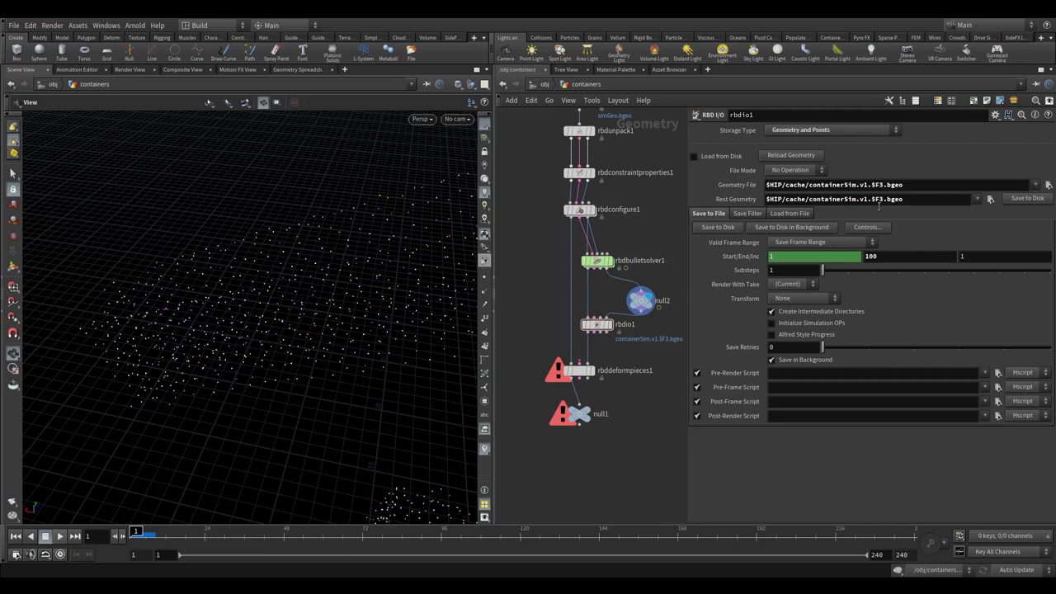
{"action": "left_click", "coordinate": [907, 199]}
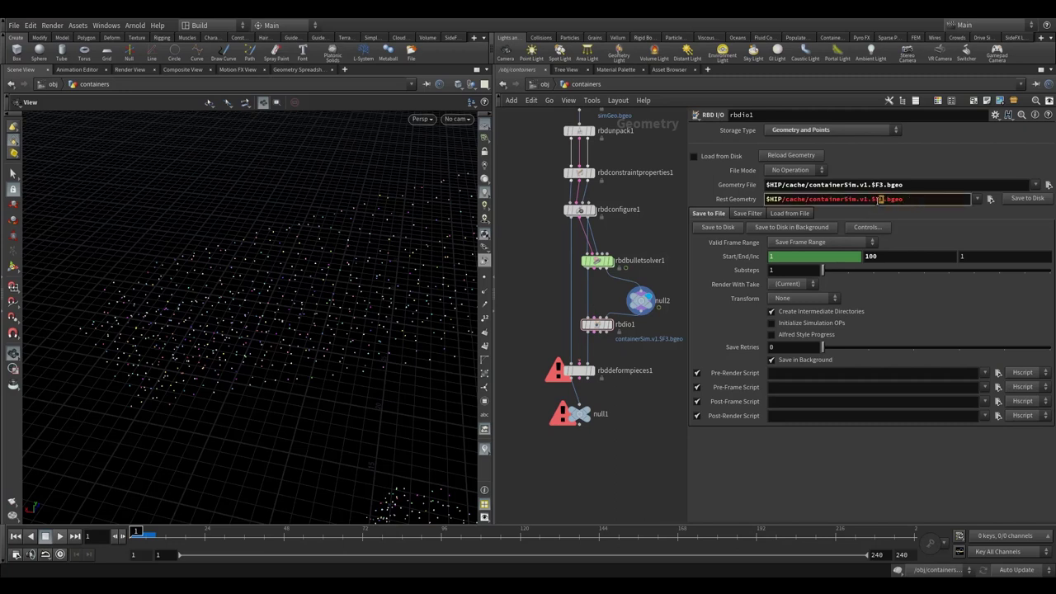
{"action": "key", "text": "BackSpace"}
{"action": "key", "text": "BackSpace"}
{"action": "left_click", "coordinate": [856, 199]}
{"action": "type", "text": ".re"}
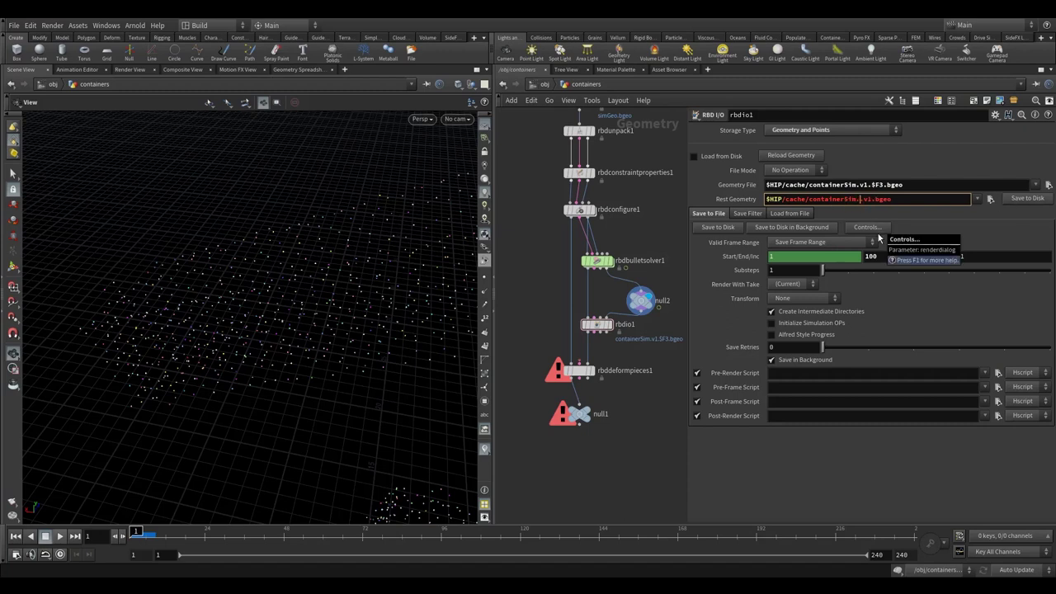
{"action": "type", "text": "st"}
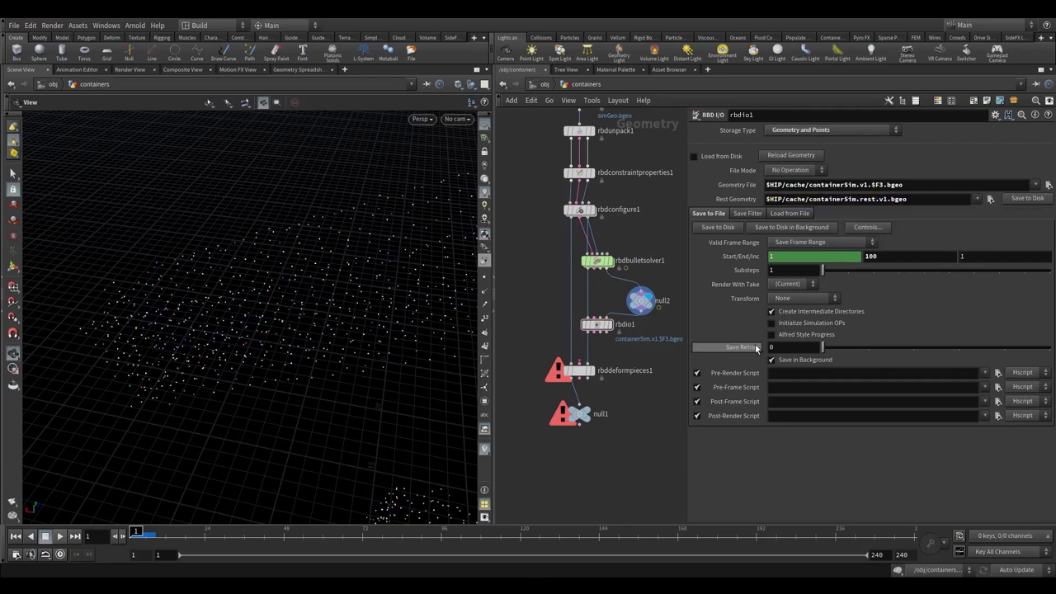
{"action": "left_click", "coordinate": [601, 326]}
{"action": "left_click", "coordinate": [609, 325]}
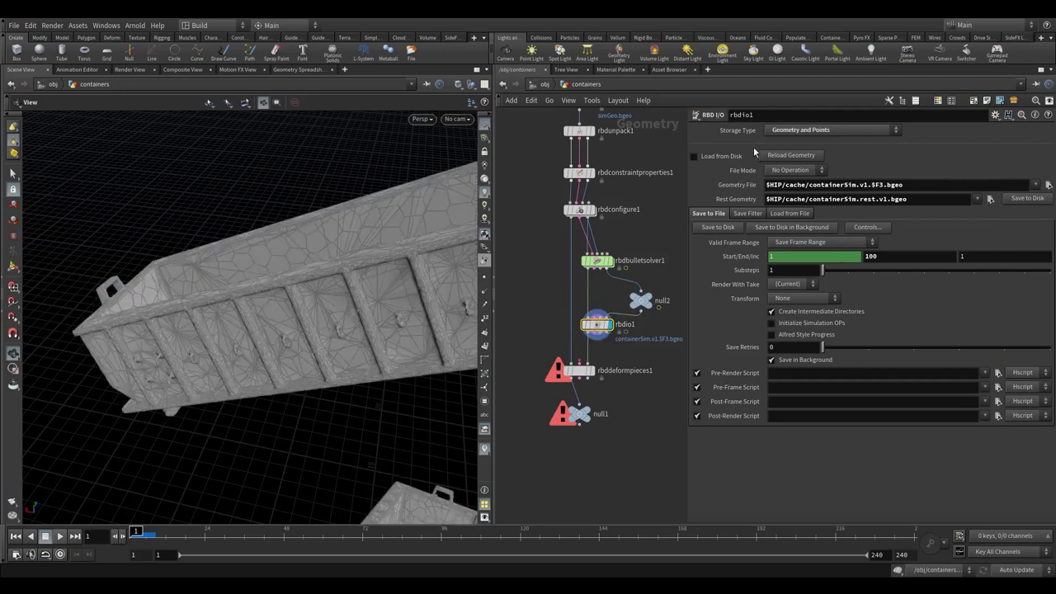
Step: Save the container sim to disk, enable Load from Disk, and save the rest geometry
{"action": "left_click", "coordinate": [717, 228]}
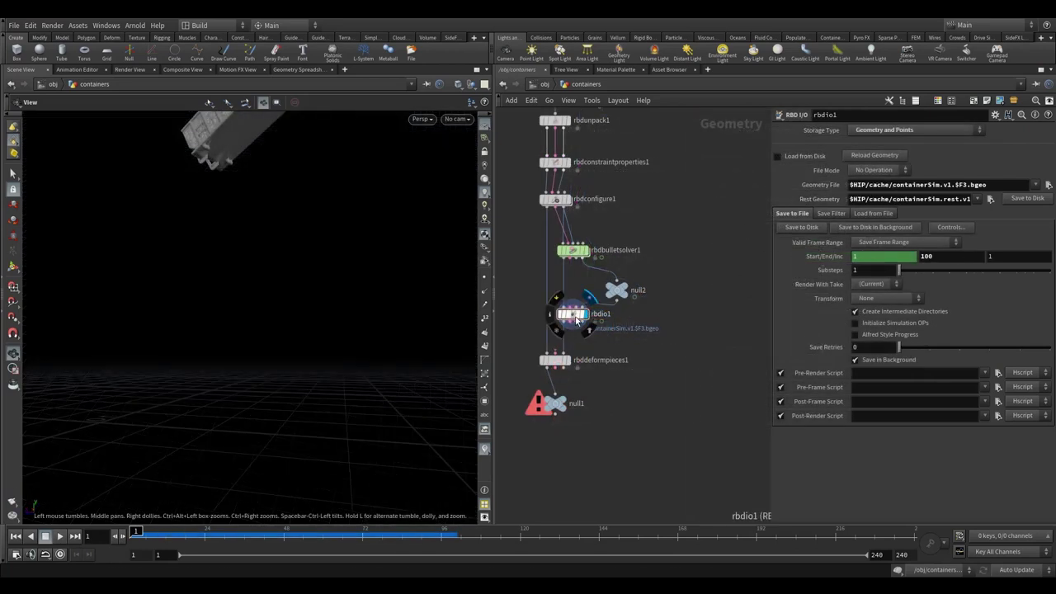
{"action": "left_click", "coordinate": [776, 156]}
{"action": "left_click", "coordinate": [1030, 200]}
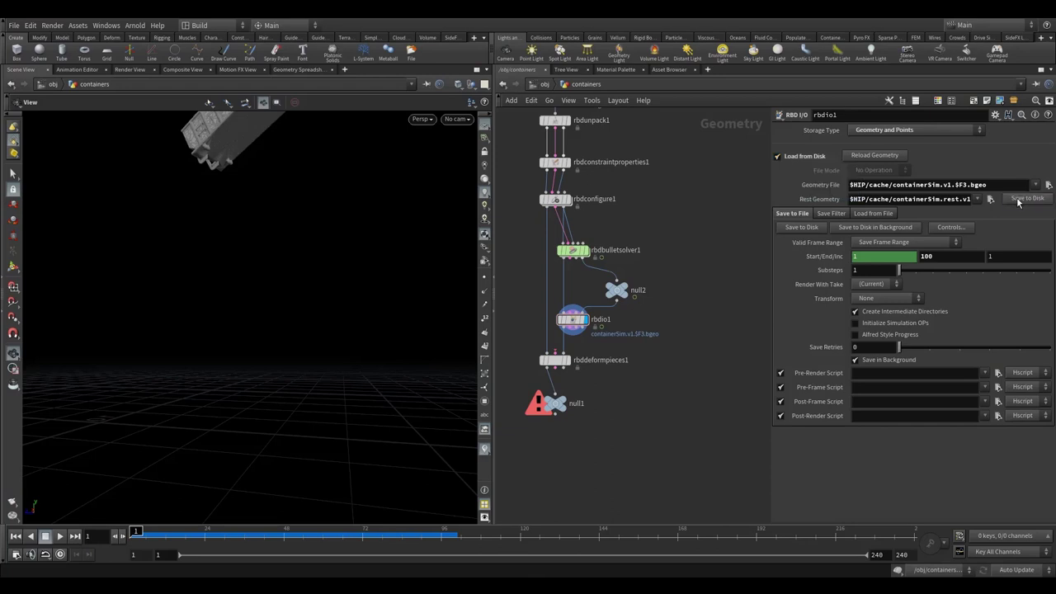
{"action": "left_click", "coordinate": [1029, 201]}
{"action": "left_click", "coordinate": [1028, 201]}
Step: Delete null2 and display rbddeformpieces1
{"action": "left_click_drag", "start_coordinate": [605, 281], "coordinate": [603, 276]}
{"action": "key", "text": "Delete"}
{"action": "middle_click_drag", "start_coordinate": [598, 347], "coordinate": [642, 330]}
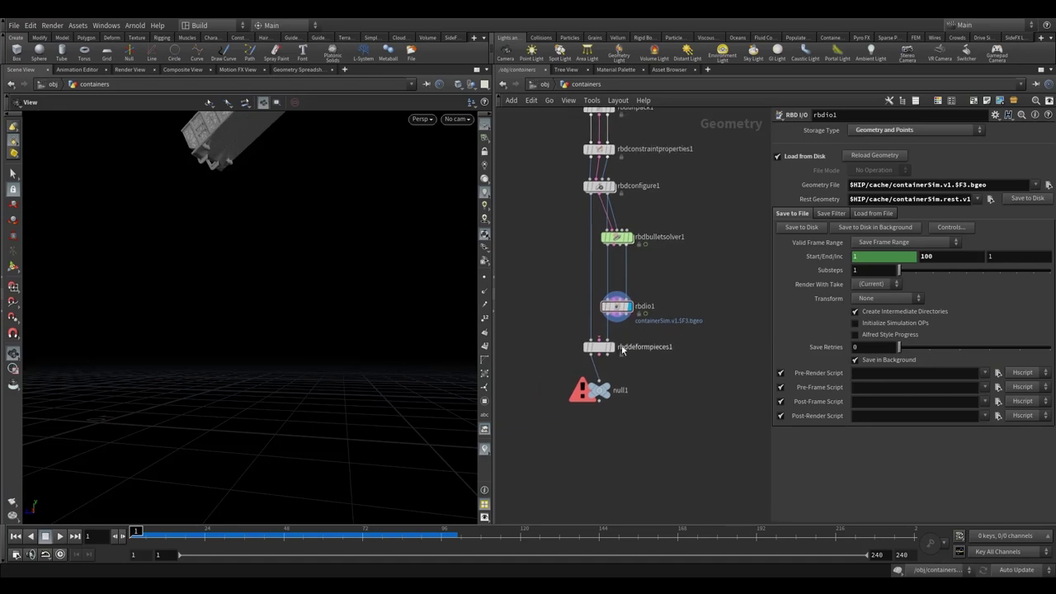
{"action": "mouse_move", "coordinate": [621, 341]}
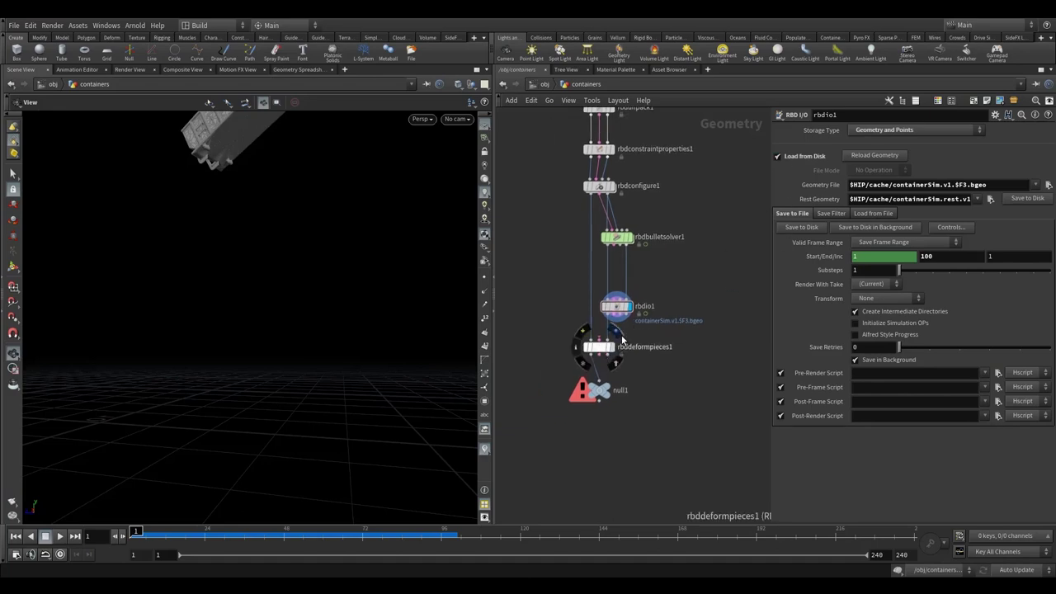
{"action": "left_click", "coordinate": [552, 328]}
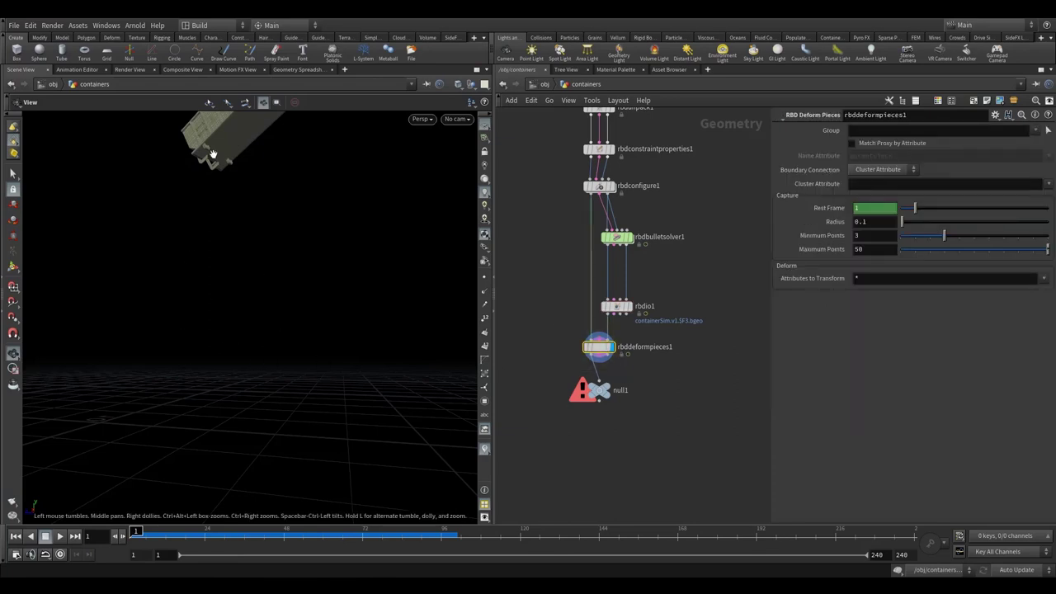
Step: Create cam1 from the current view and place its node above containers
{"action": "left_click", "coordinate": [508, 53], "text": "ctrl"}
{"action": "left_click_drag", "start_coordinate": [584, 316], "coordinate": [552, 279]}
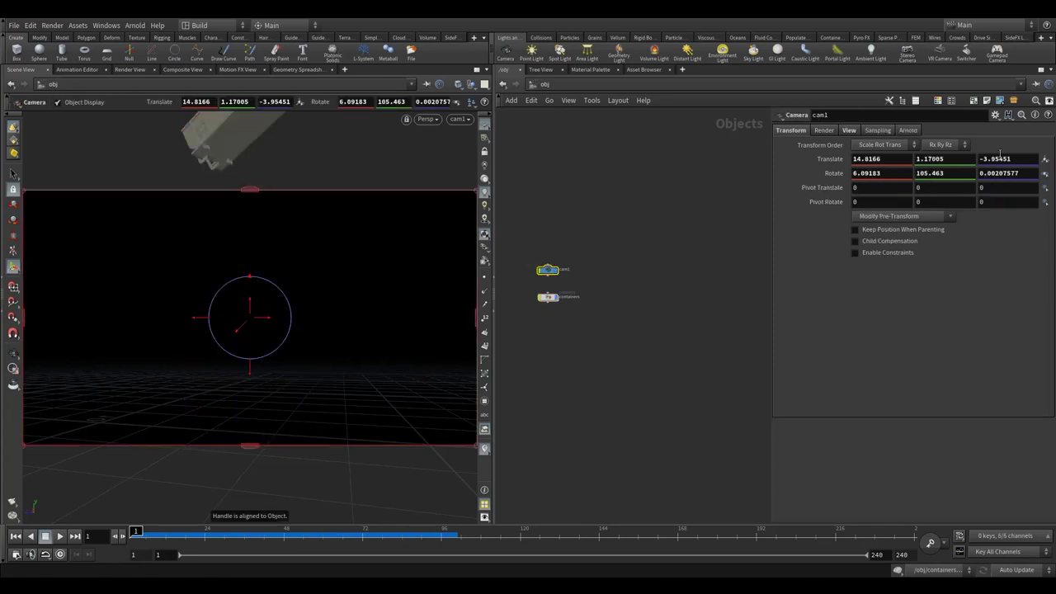
{"action": "key", "text": "s"}
Step: Inside containers, switch the viewport to Smooth Shaded and maximize it with Ctrl+B
{"action": "double_click", "coordinate": [547, 297]}
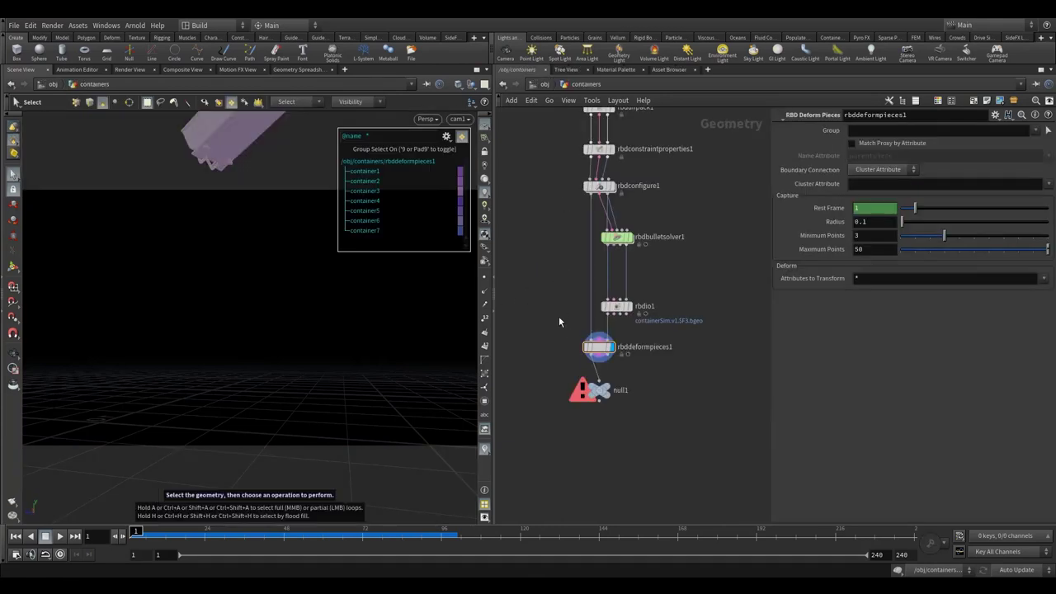
{"action": "key", "text": "9"}
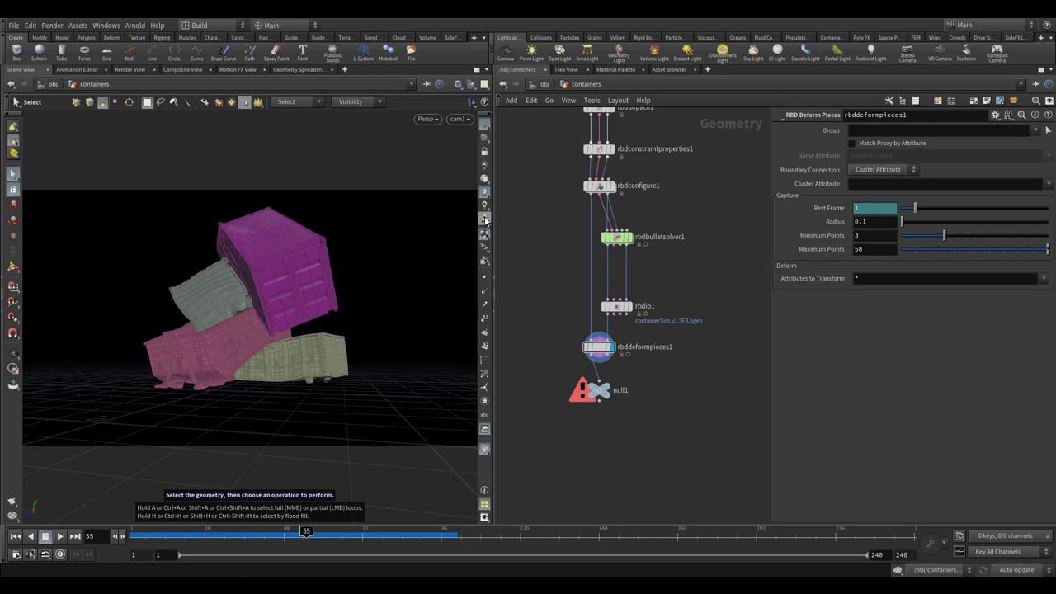
{"action": "left_click", "coordinate": [459, 84]}
{"action": "left_click", "coordinate": [489, 184]}
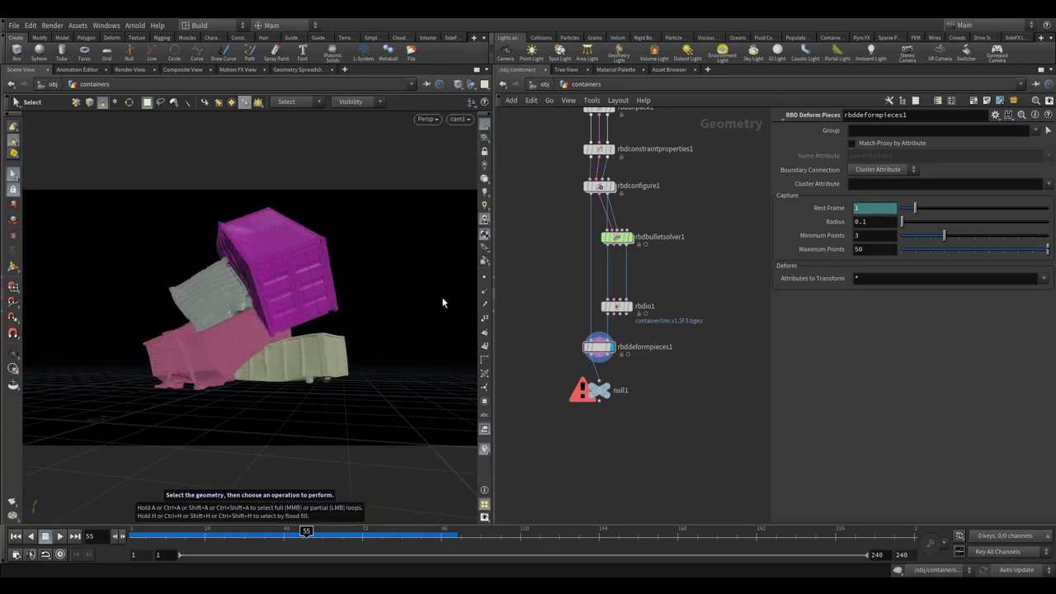
{"action": "key", "text": "ctrl+b"}
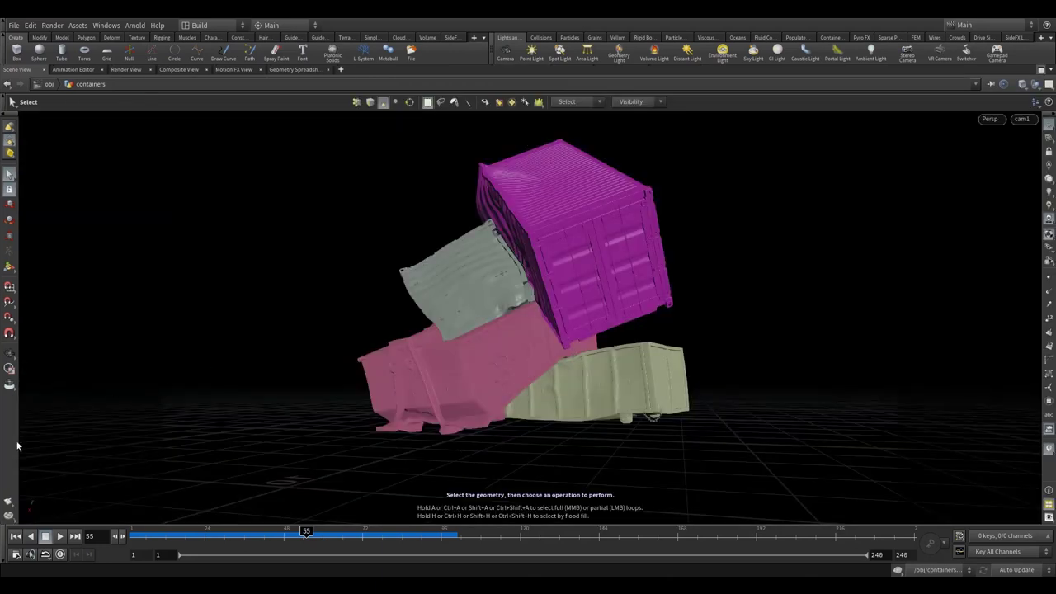
Step: Render a flipbook of frames 10 to 100 from the Render Flipbook settings
{"action": "right_click", "coordinate": [9, 501]}
{"action": "left_click", "coordinate": [37, 504]}
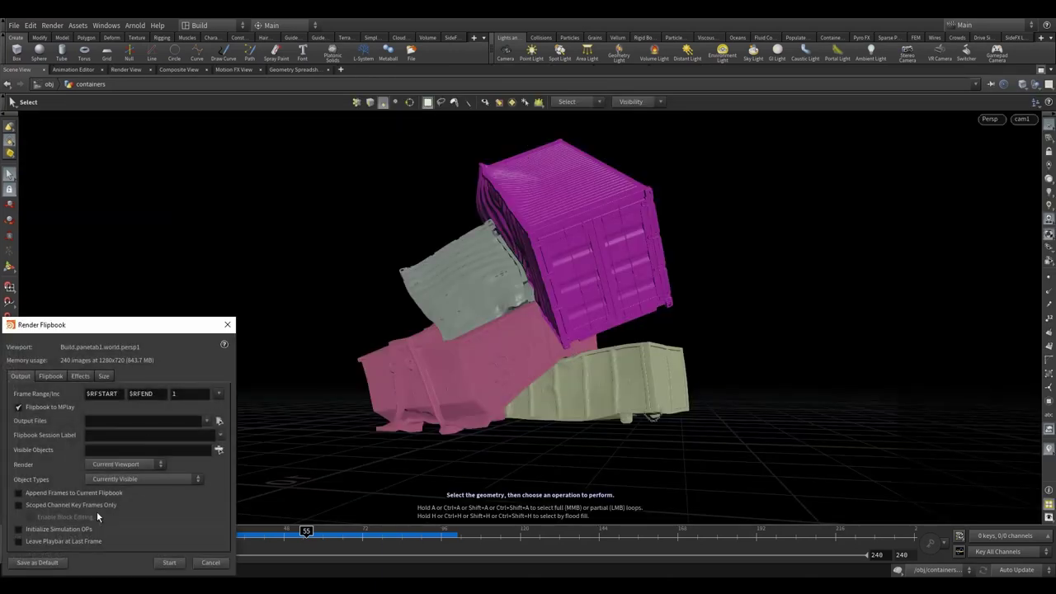
{"action": "double_click", "coordinate": [152, 394]}
{"action": "type", "text": "180"}
{"action": "double_click", "coordinate": [115, 394]}
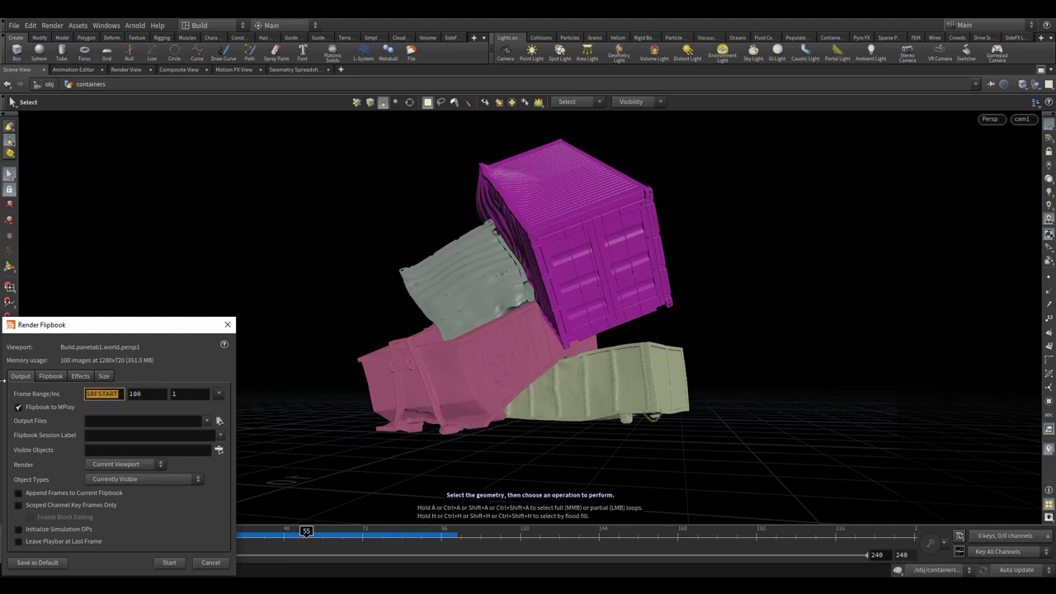
{"action": "type", "text": "10"}
{"action": "left_click", "coordinate": [169, 563]}
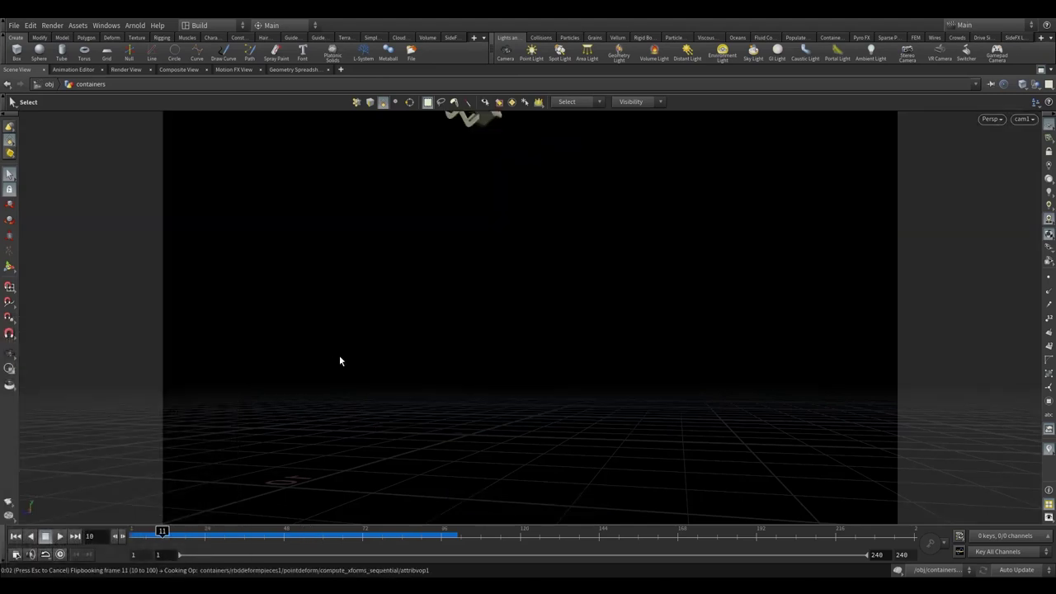
Step: Play the flipbook and scrub it to around frame 47
{"action": "left_click", "coordinate": [57, 469]}
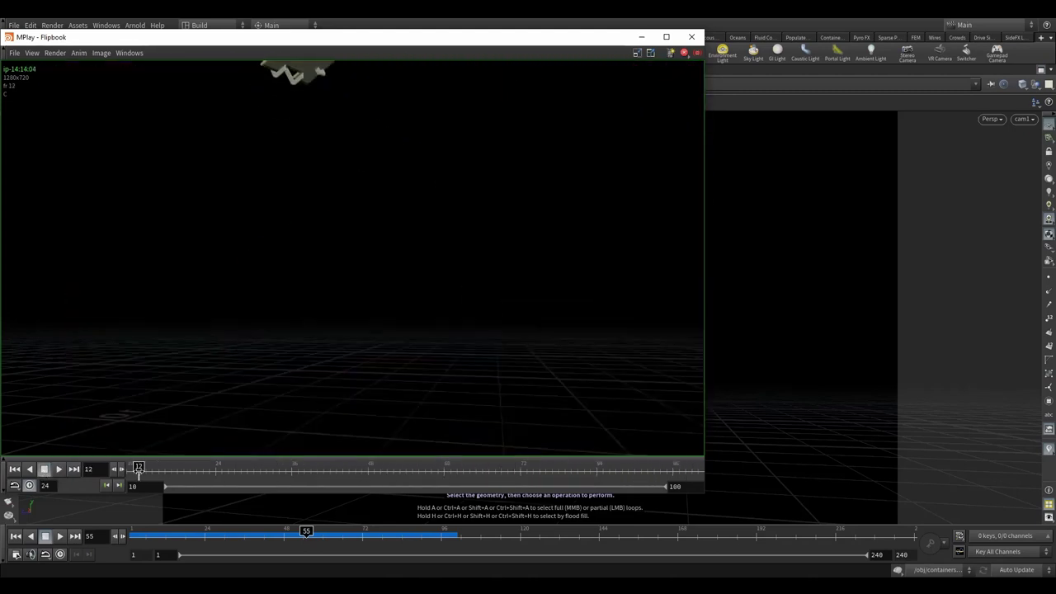
{"action": "left_click_drag", "start_coordinate": [205, 477], "coordinate": [302, 481]}
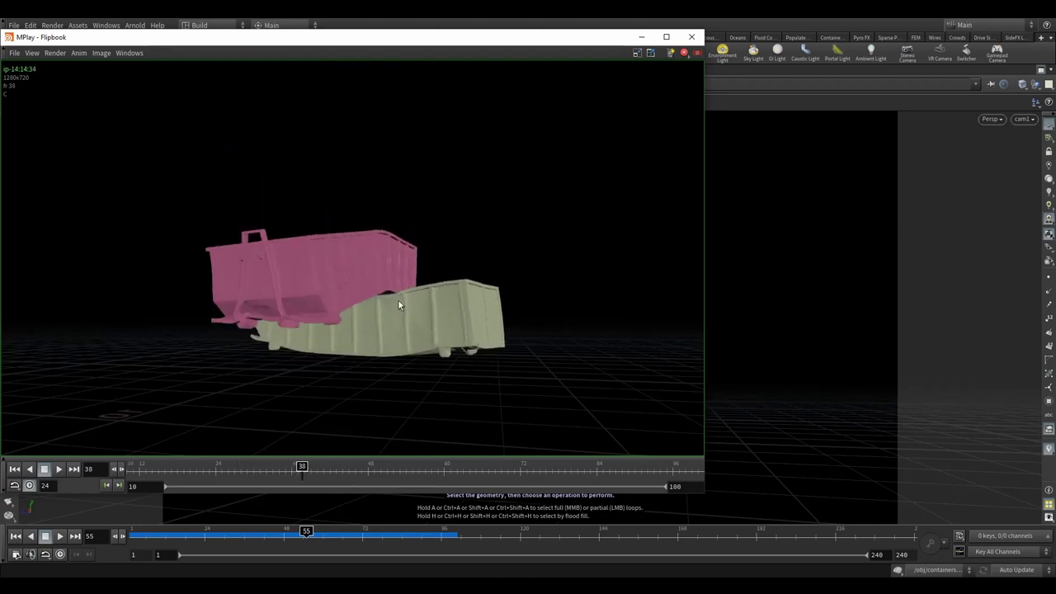
{"action": "left_click_drag", "start_coordinate": [302, 467], "coordinate": [592, 493]}
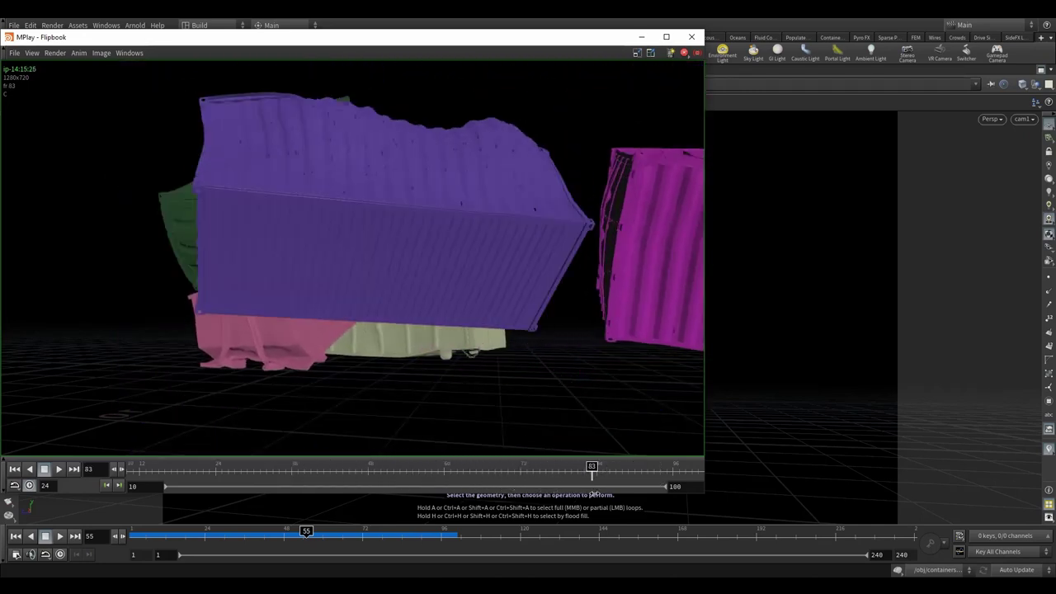
Step: Close MPlay, display the cached rbdio1 output, and scrub from frame 20 to 34
{"action": "left_click", "coordinate": [691, 36]}
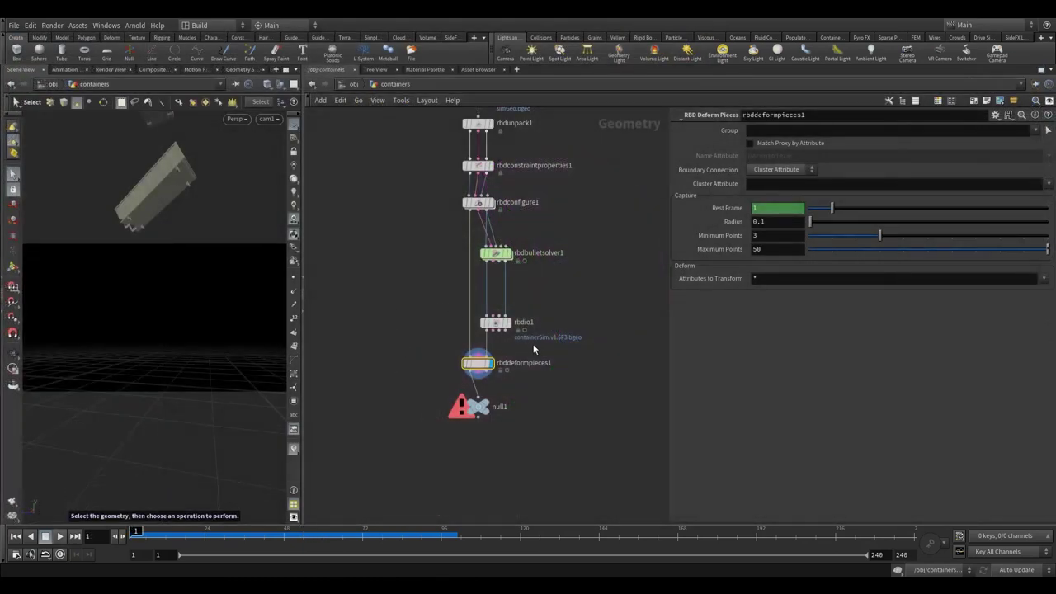
{"action": "left_click", "coordinate": [495, 322]}
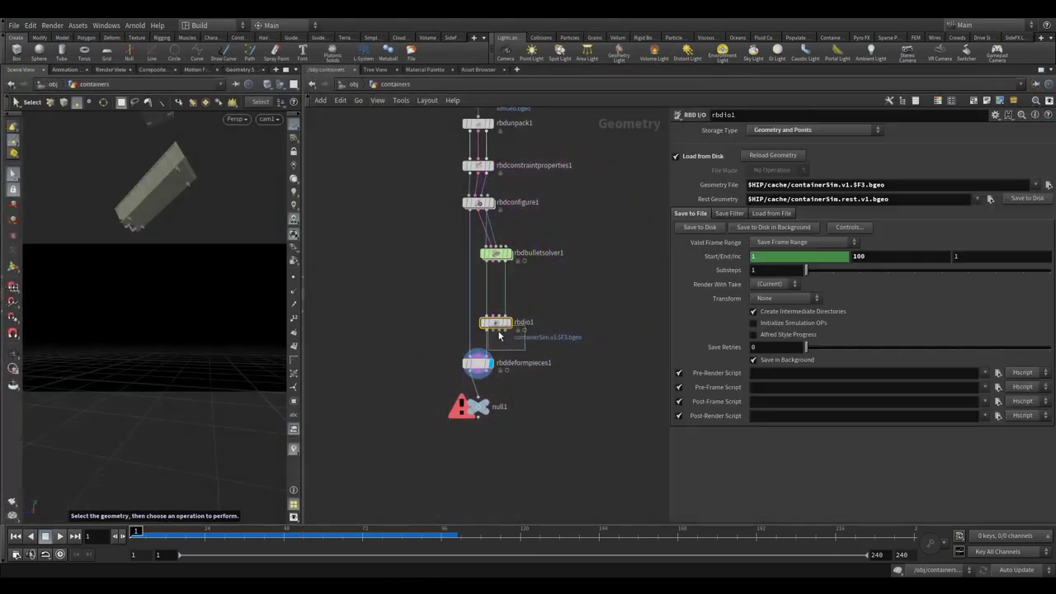
{"action": "left_click", "coordinate": [508, 321]}
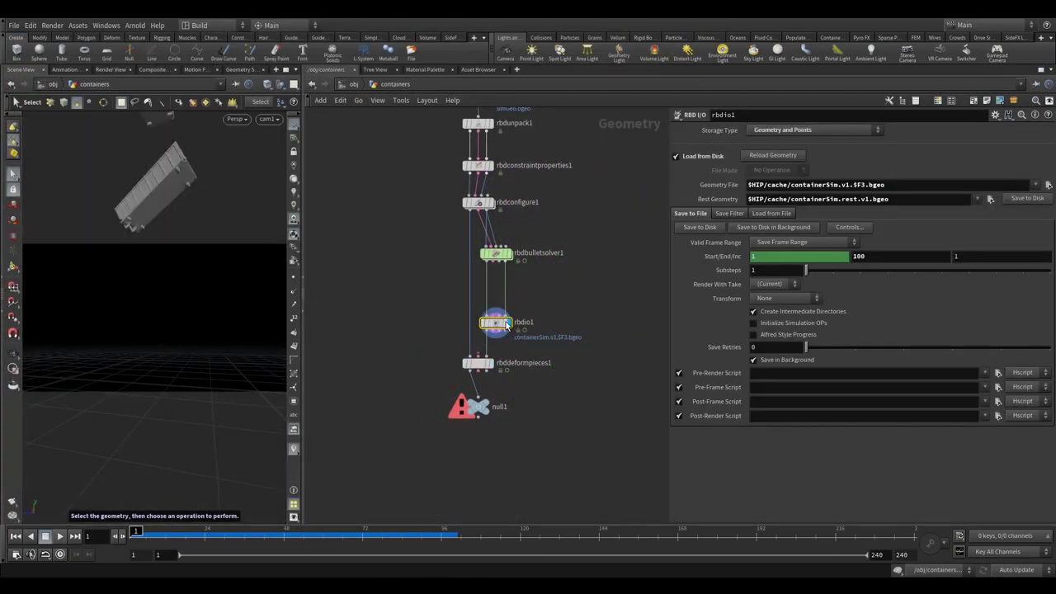
{"action": "left_click", "coordinate": [192, 535]}
{"action": "left_click_drag", "start_coordinate": [192, 534], "coordinate": [237, 535]}
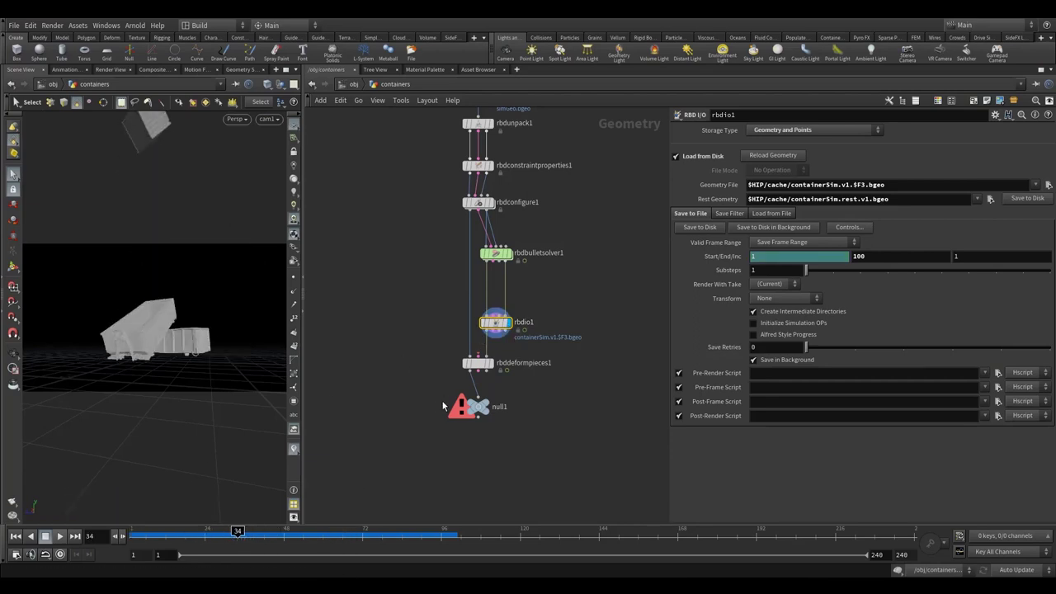
Step: Rename null1 to OUT_render
{"action": "mouse_move", "coordinate": [482, 413]}
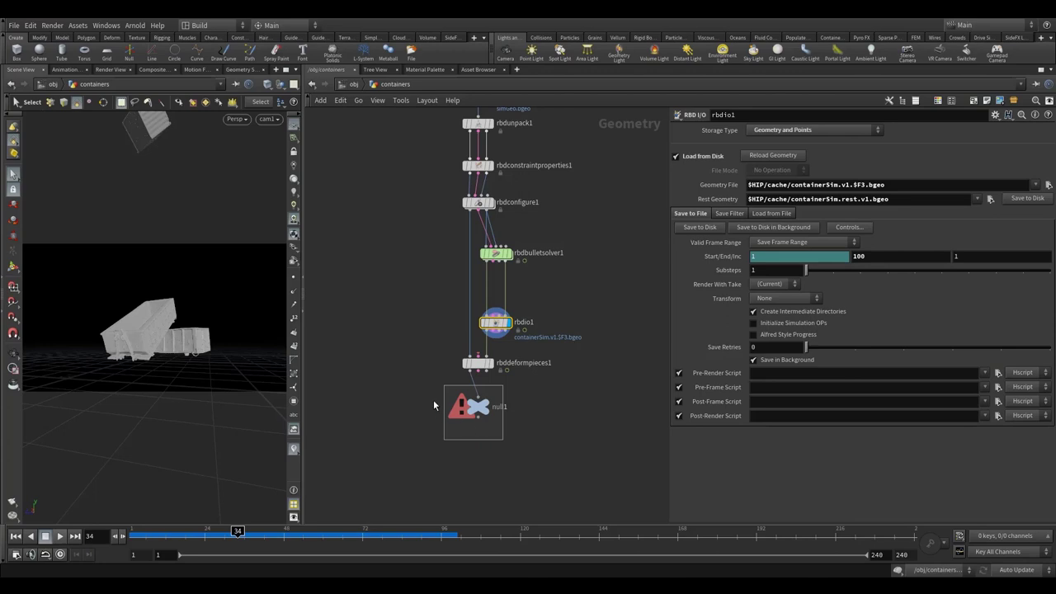
{"action": "left_click", "coordinate": [482, 409]}
{"action": "type", "text": "OUT_render"}
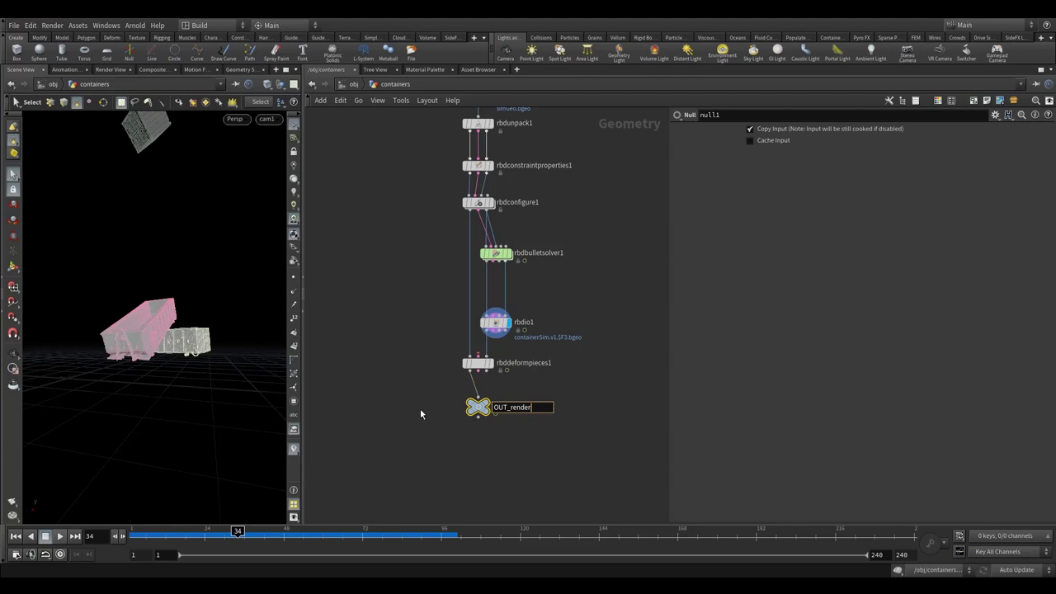
{"action": "key", "text": "Return"}
{"action": "left_click", "coordinate": [394, 408]}
{"action": "left_click_drag", "start_coordinate": [431, 291], "coordinate": [548, 353]}
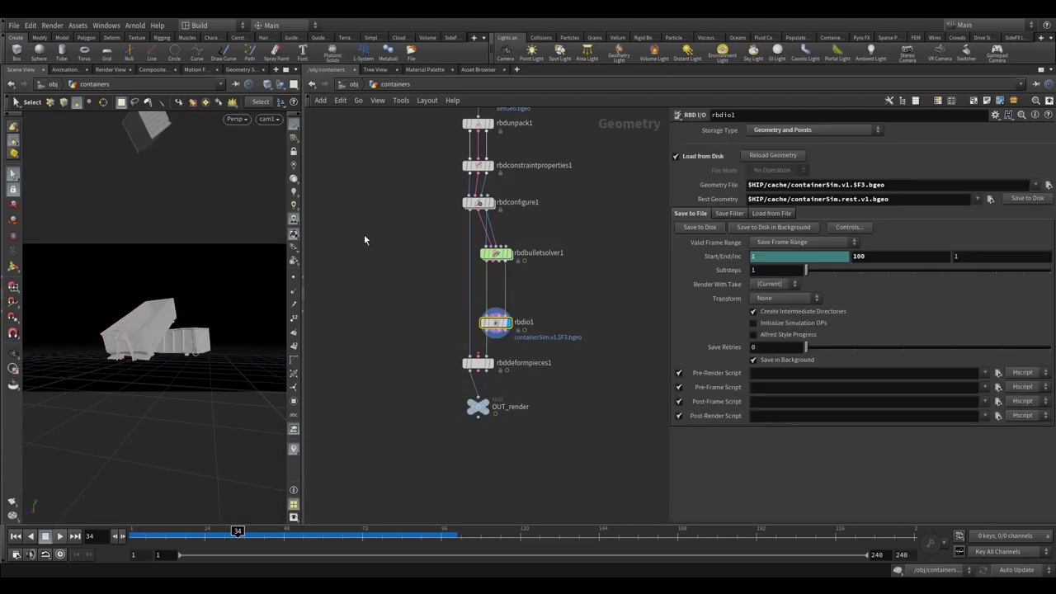
Step: At object level, add a Null and make it cam1's parent
{"action": "key", "text": "u"}
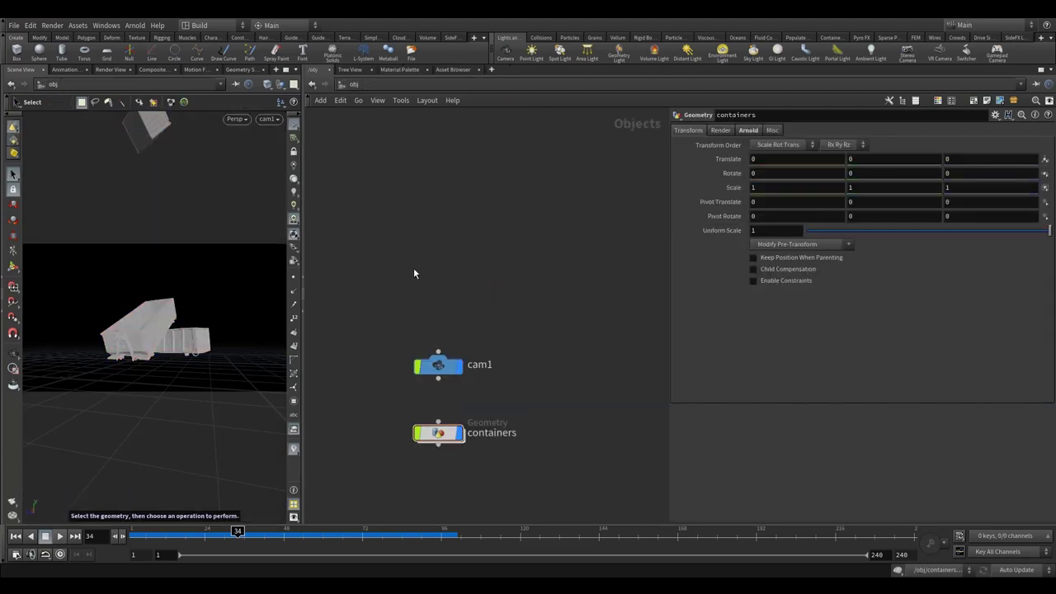
{"action": "key", "text": "Tab"}
{"action": "type", "text": "nu"}
{"action": "left_click", "coordinate": [487, 288]}
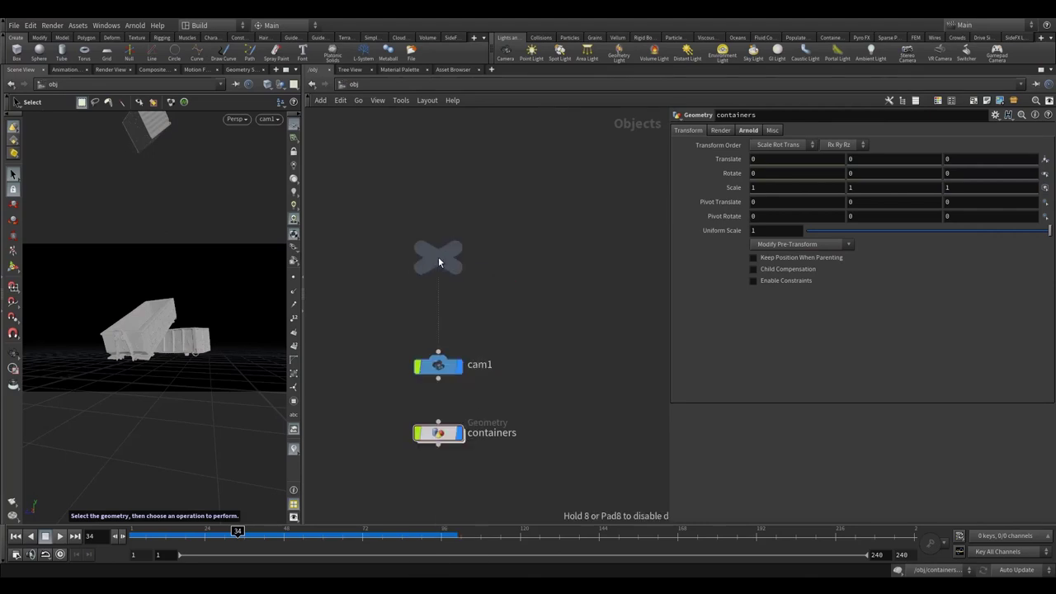
{"action": "left_click", "coordinate": [438, 257]}
{"action": "left_click_drag", "start_coordinate": [438, 273], "coordinate": [442, 348]}
{"action": "left_click", "coordinate": [438, 364]}
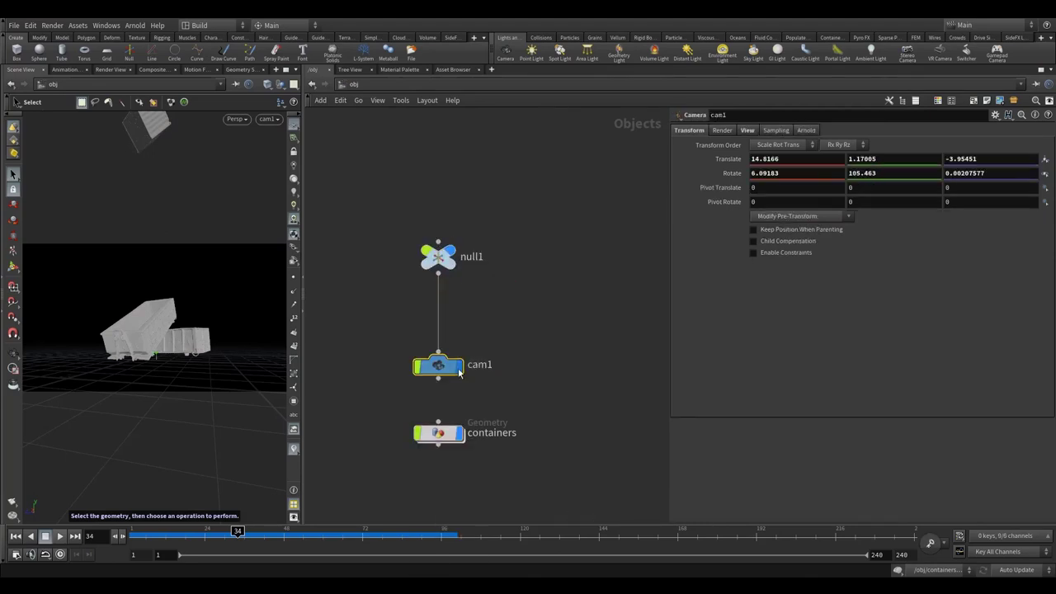
{"action": "left_click", "coordinate": [438, 257]}
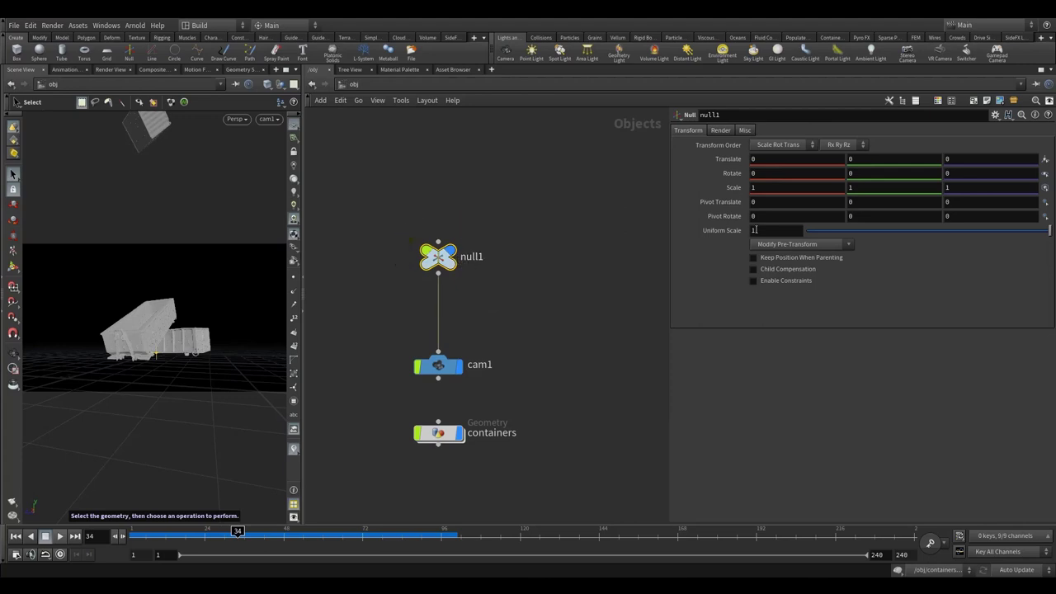
{"action": "middle_click_drag", "start_coordinate": [774, 164], "coordinate": [775, 162]}
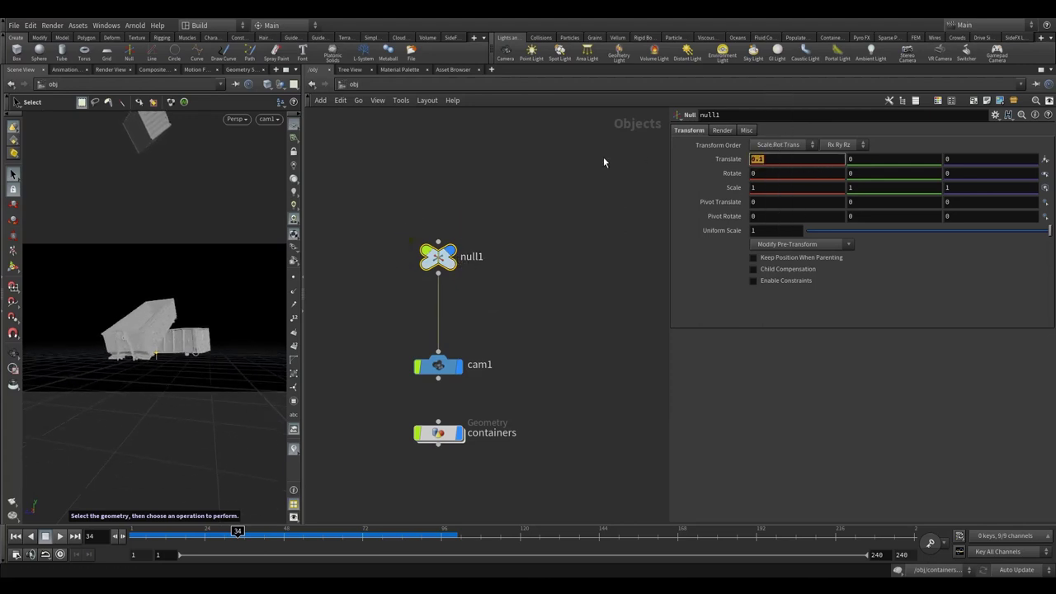
Step: Rename the parent null to shake
{"action": "double_click", "coordinate": [471, 257]}
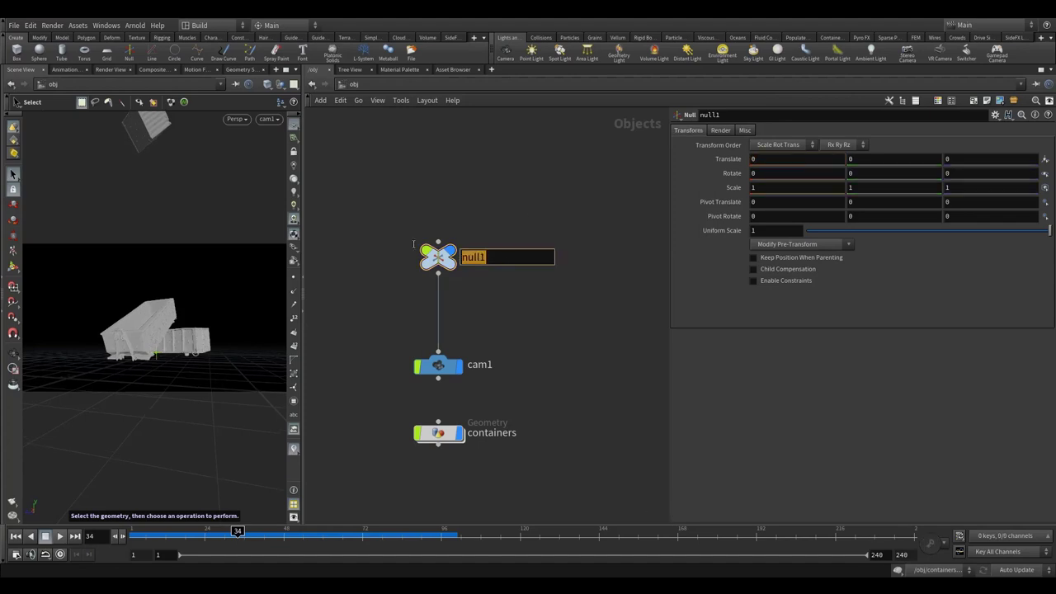
{"action": "type", "text": "shake"}
{"action": "key", "text": "Return"}
{"action": "left_click_drag", "start_coordinate": [438, 257], "coordinate": [438, 278]}
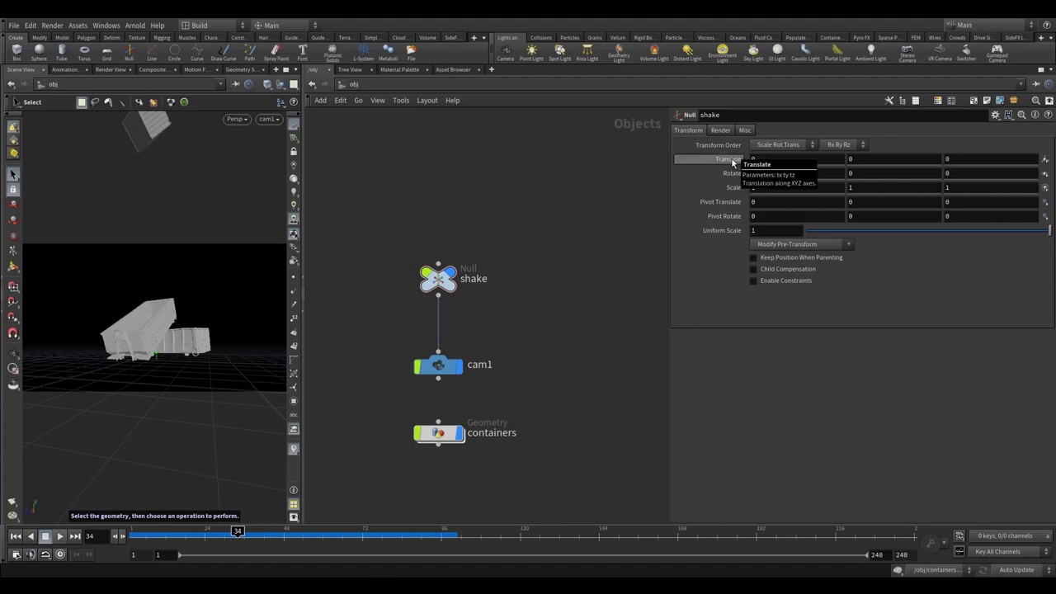
Step: Add a Motion FX Noise to the shake null's Translate
{"action": "right_click", "coordinate": [730, 162]}
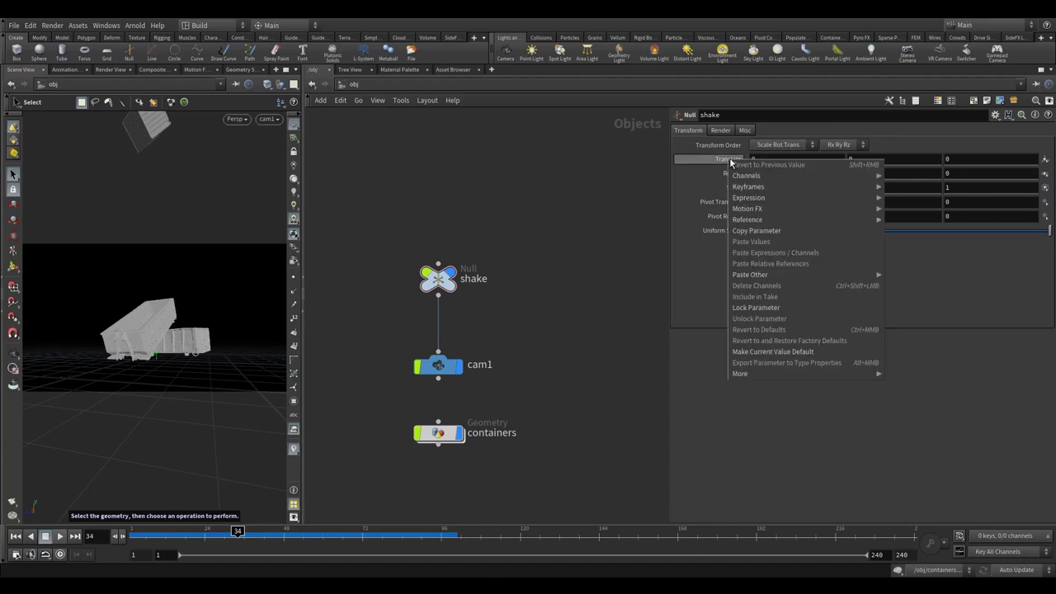
{"action": "mouse_move", "coordinate": [747, 211]}
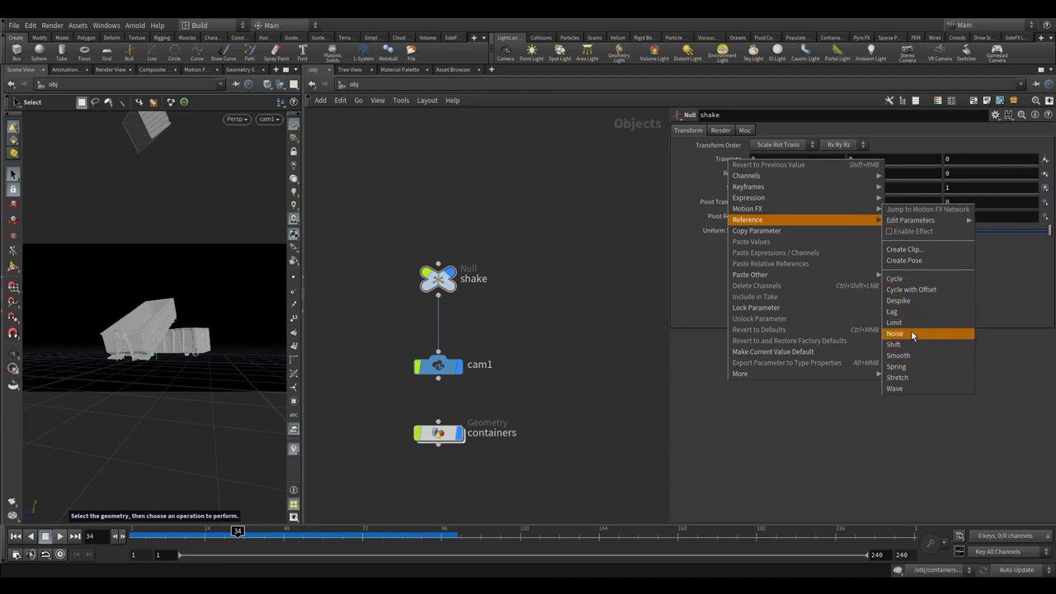
{"action": "left_click", "coordinate": [906, 333]}
{"action": "left_click_drag", "start_coordinate": [809, 138], "coordinate": [483, 136]}
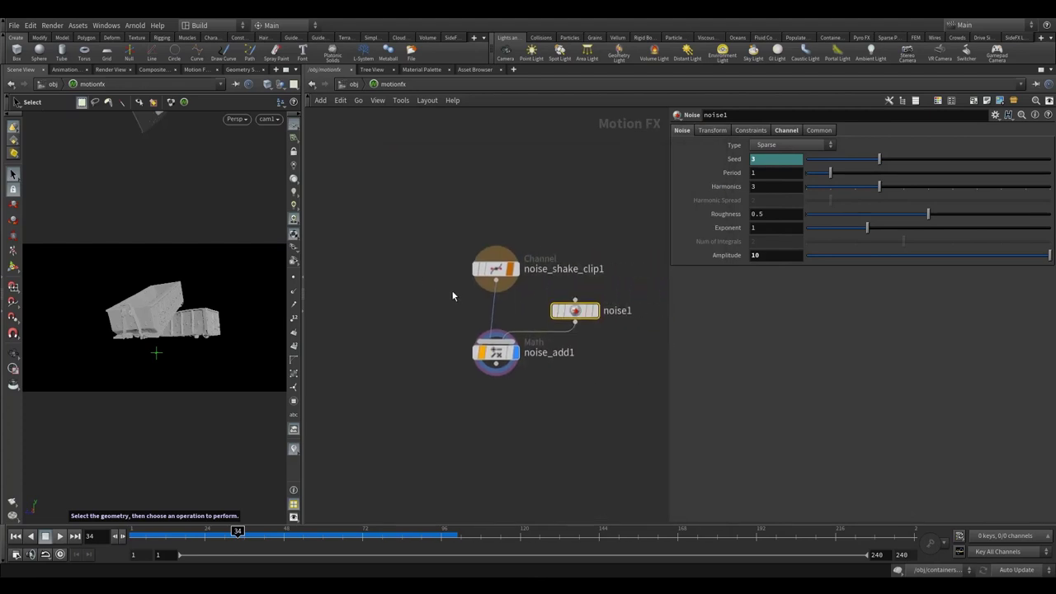
Step: Line noise1 up beside noise_shake_clip1, then preview the shake from the object level
{"action": "left_click_drag", "start_coordinate": [569, 314], "coordinate": [636, 321]}
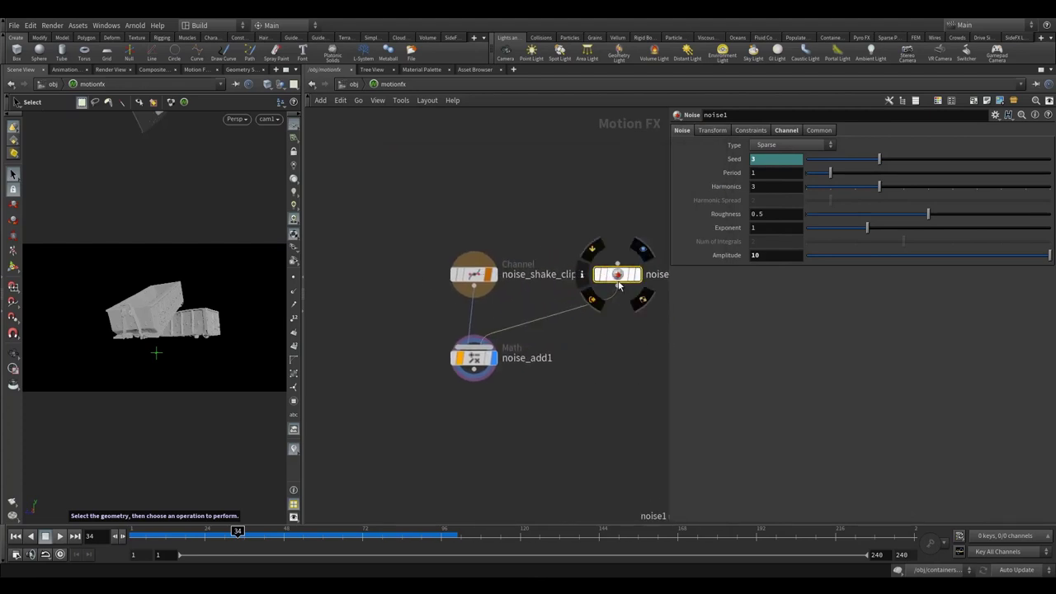
{"action": "left_click", "coordinate": [354, 86]}
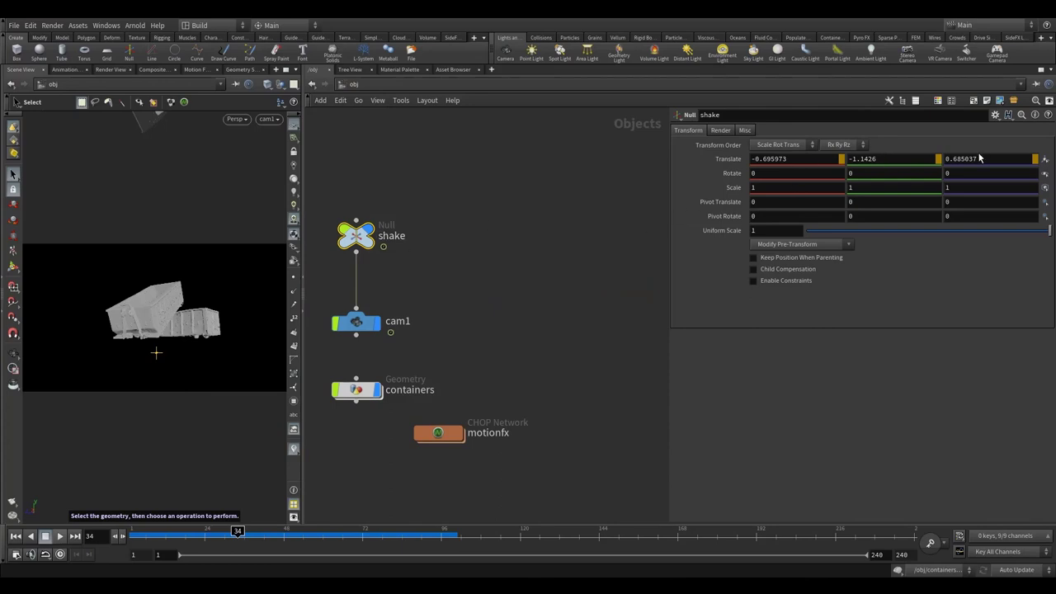
{"action": "left_click", "coordinate": [59, 535]}
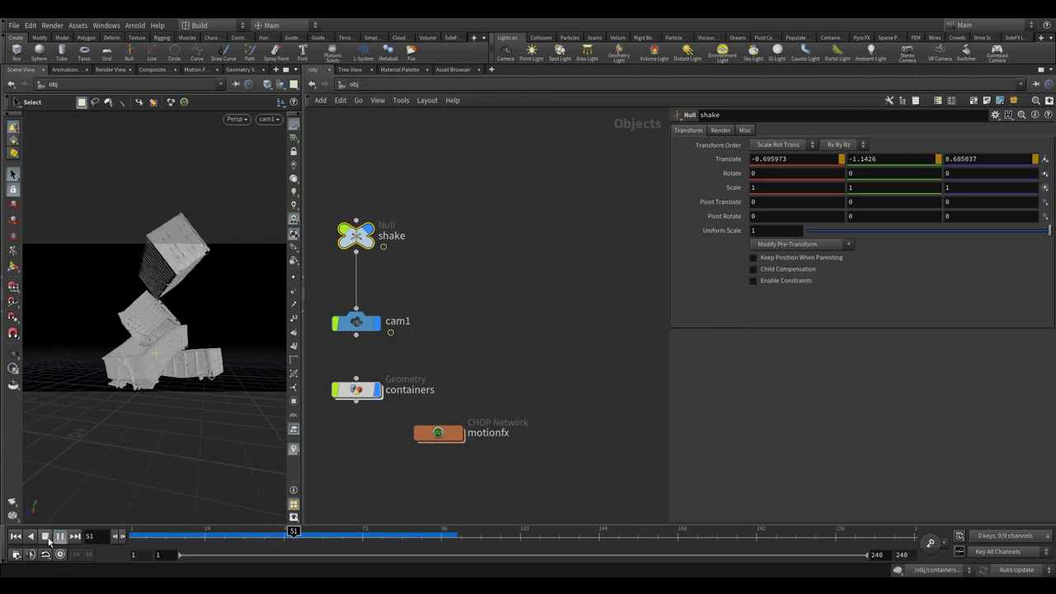
{"action": "left_click", "coordinate": [48, 536]}
{"action": "left_click", "coordinate": [15, 536]}
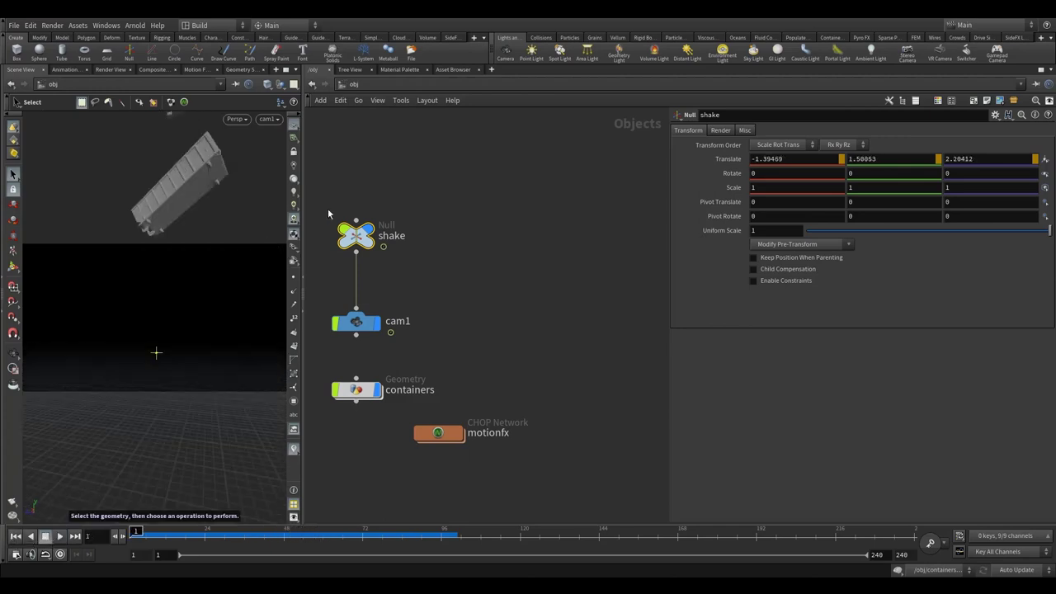
Step: Inside motionfx, try noise Amplitude at 0 and then 3.25, previewing the shake each time
{"action": "middle_click_drag", "start_coordinate": [469, 215], "coordinate": [527, 264]}
{"action": "left_click_drag", "start_coordinate": [495, 481], "coordinate": [541, 274]}
{"action": "double_click", "coordinate": [541, 274]}
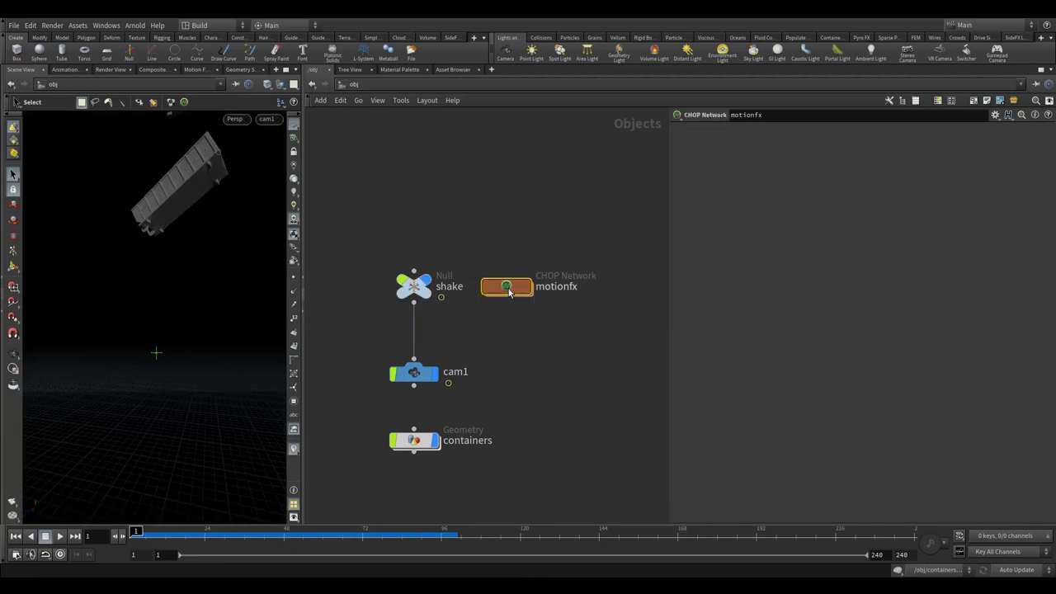
{"action": "middle_click_drag", "start_coordinate": [622, 319], "coordinate": [558, 332]}
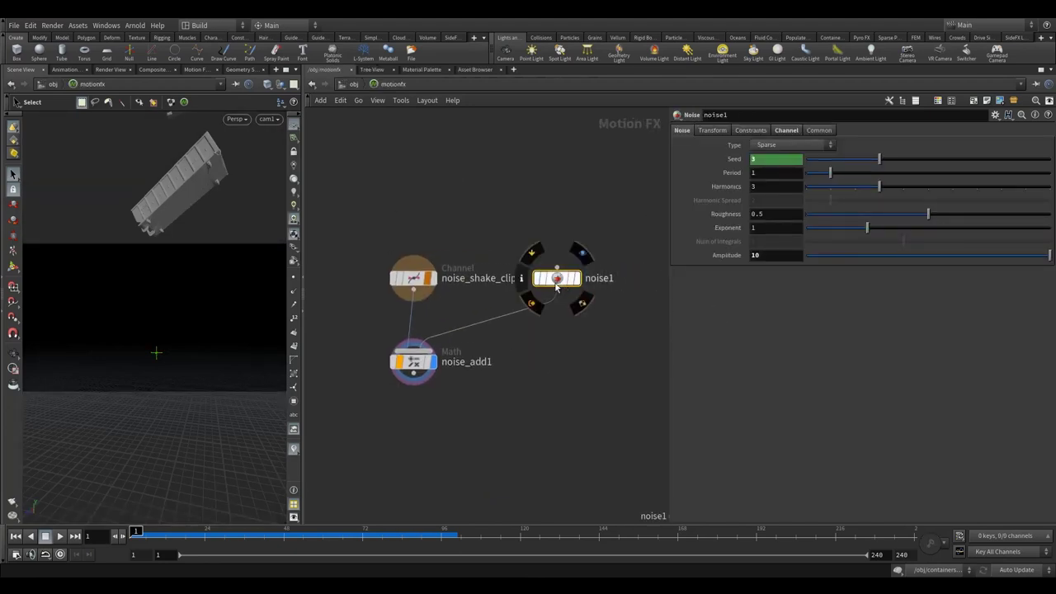
{"action": "left_click_drag", "start_coordinate": [856, 260], "coordinate": [779, 263]}
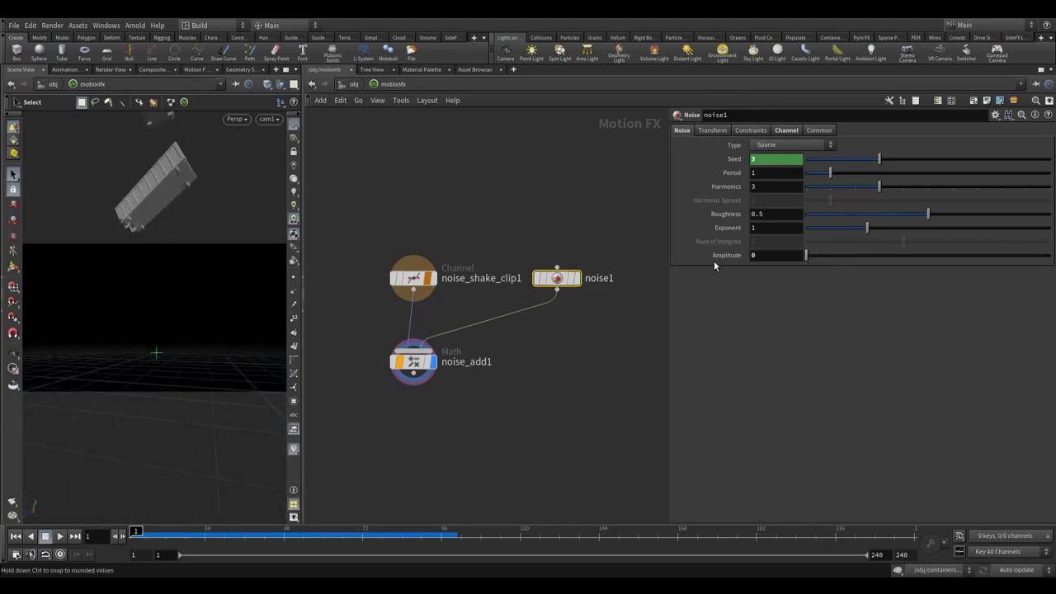
{"action": "left_click", "coordinate": [60, 536]}
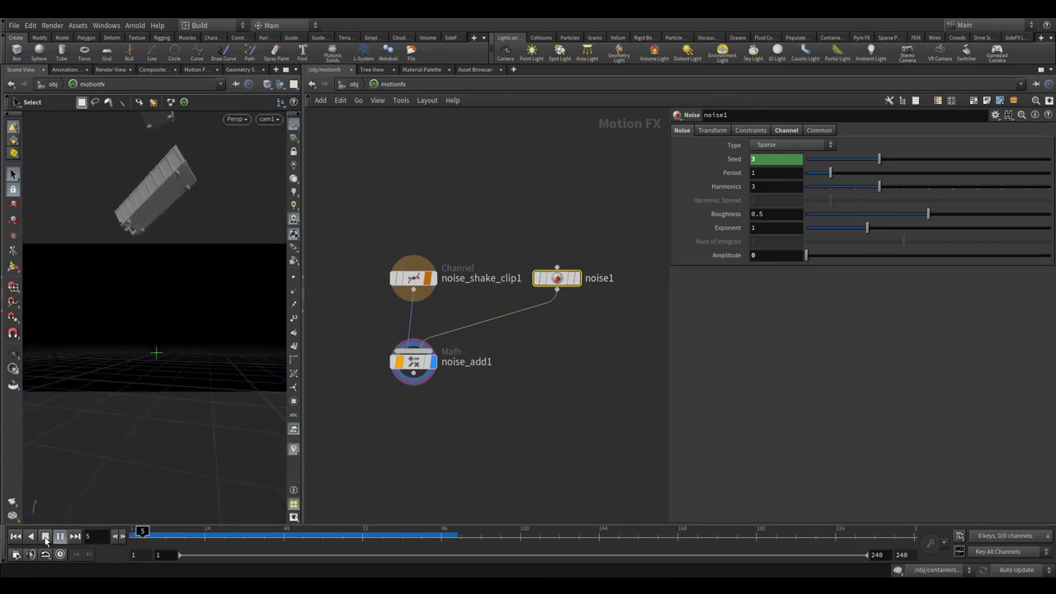
{"action": "left_click", "coordinate": [45, 537]}
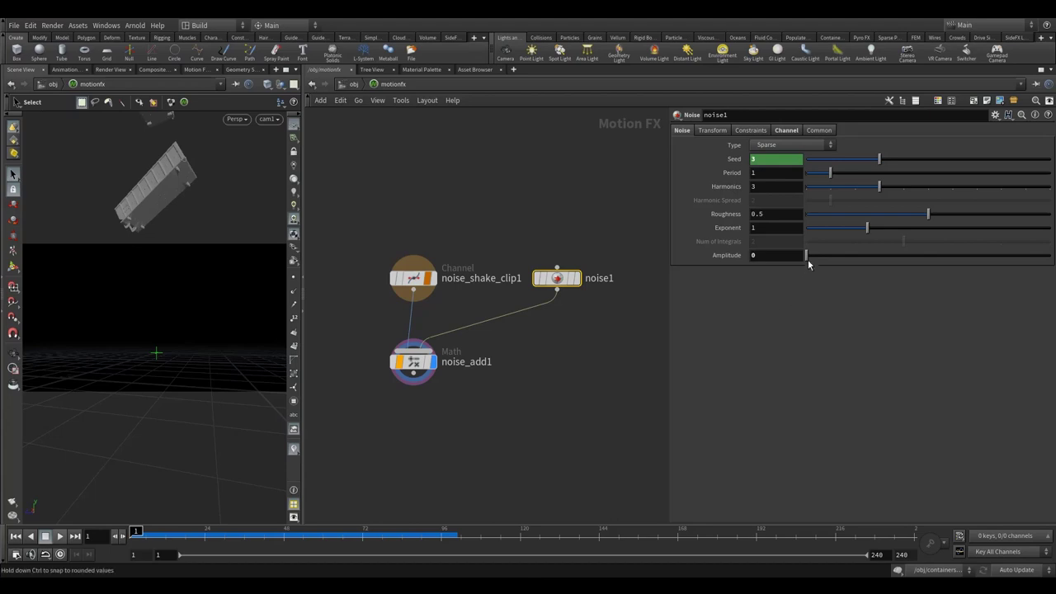
{"action": "left_click_drag", "start_coordinate": [807, 256], "coordinate": [885, 256]}
{"action": "left_click", "coordinate": [58, 537]}
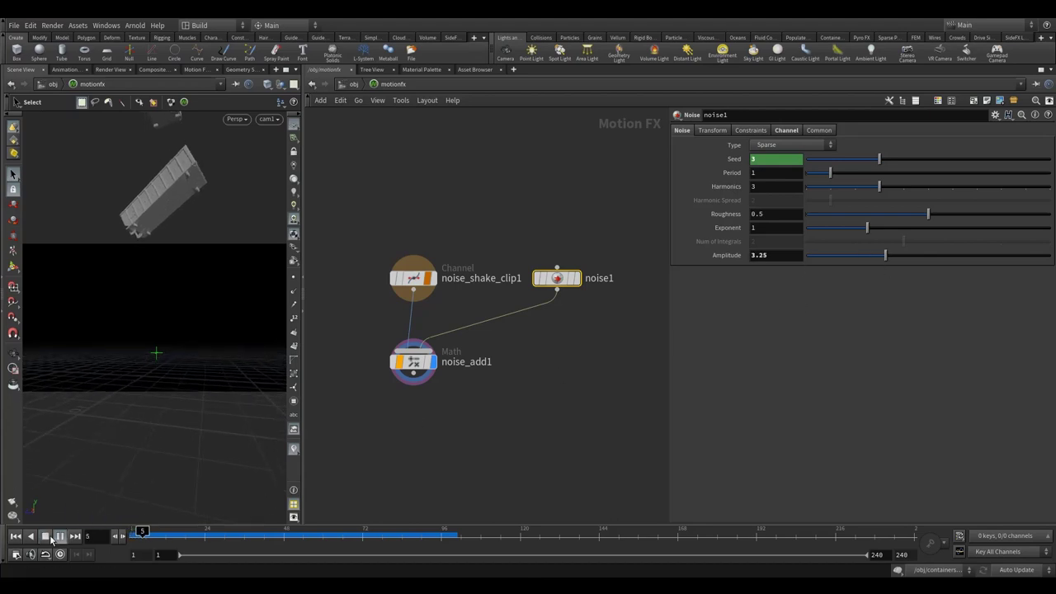
{"action": "left_click", "coordinate": [45, 536]}
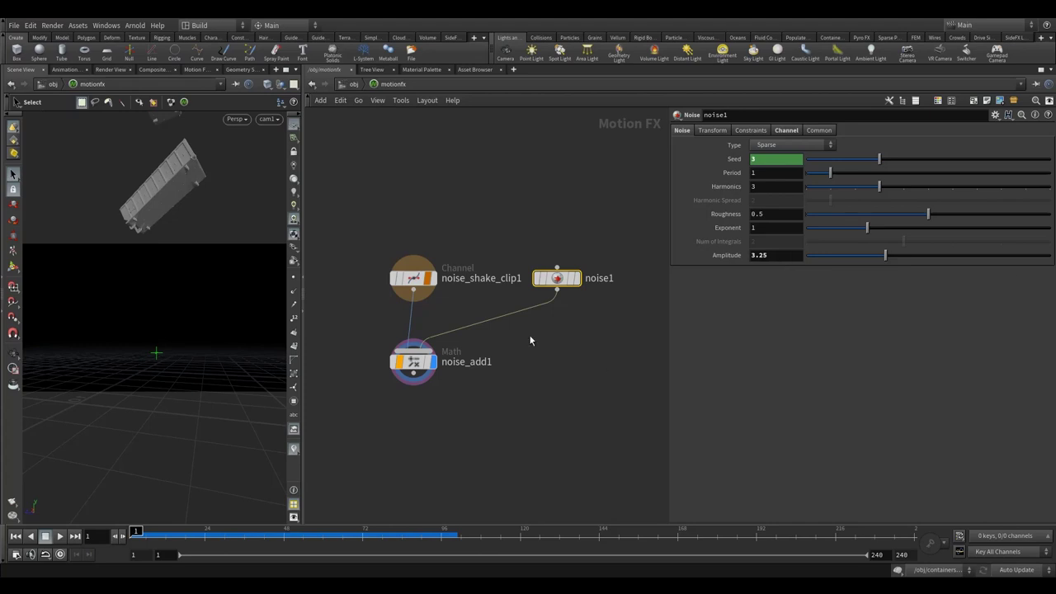
Step: Reset Amplitude to 0 and key it at 0 on frames 1 and 26
{"action": "middle_click", "coordinate": [727, 254], "text": "ctrl"}
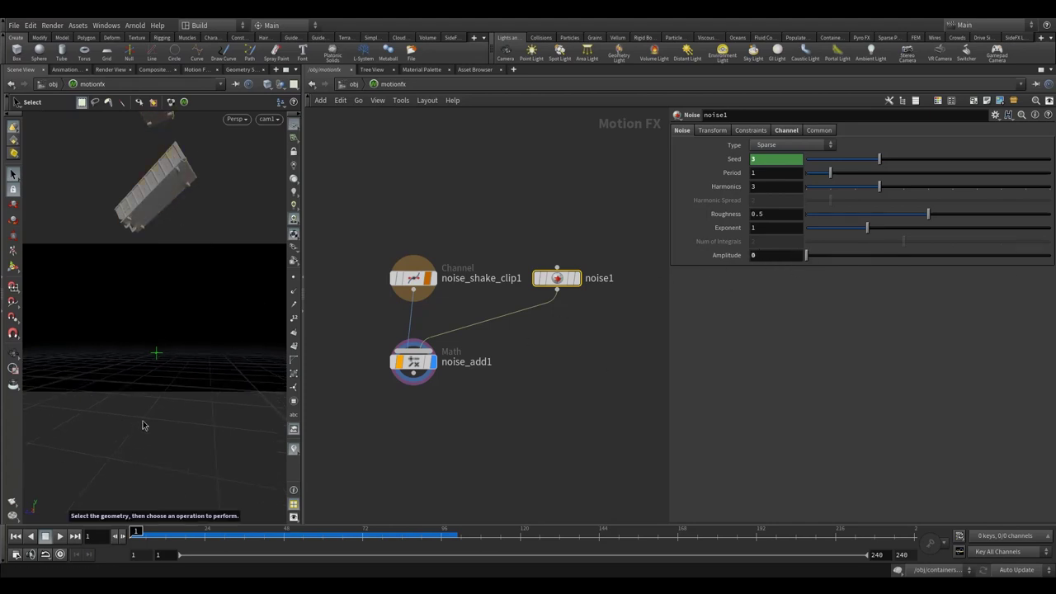
{"action": "left_click", "coordinate": [759, 255]}
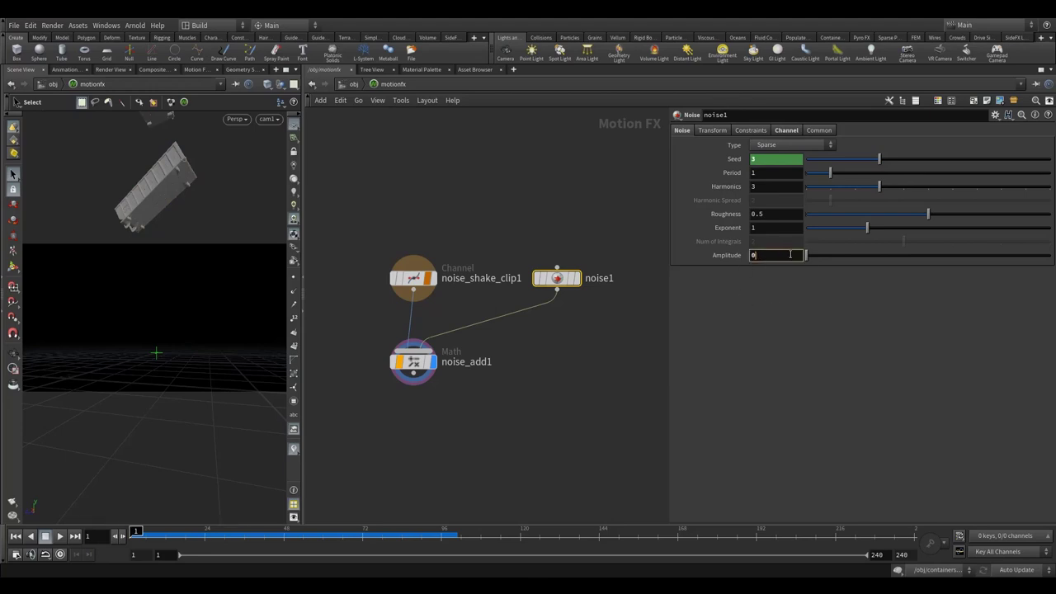
{"action": "left_click", "coordinate": [783, 256], "text": "alt"}
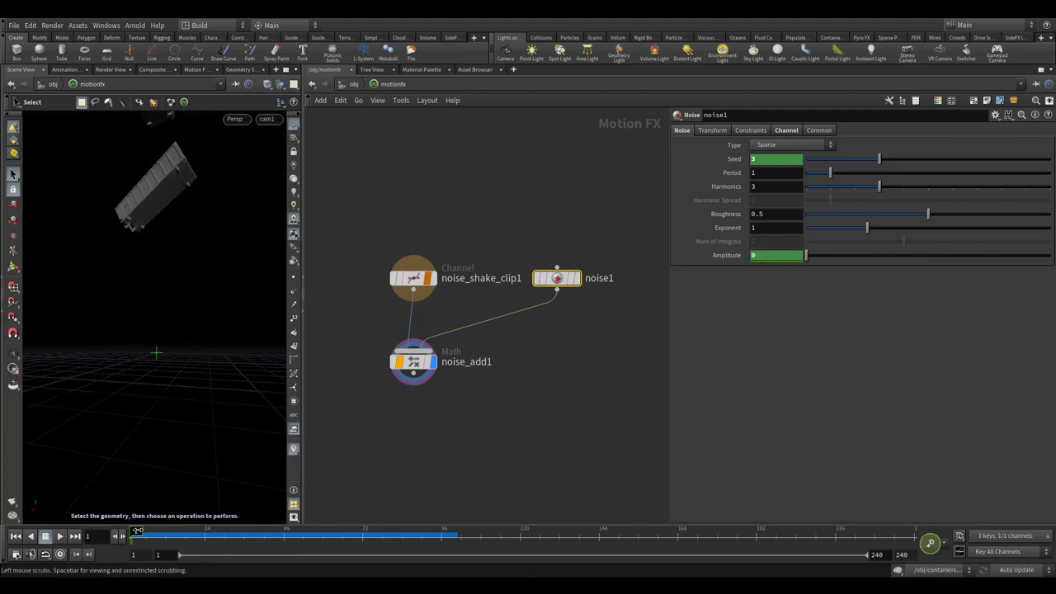
{"action": "left_click_drag", "start_coordinate": [136, 536], "coordinate": [218, 545]}
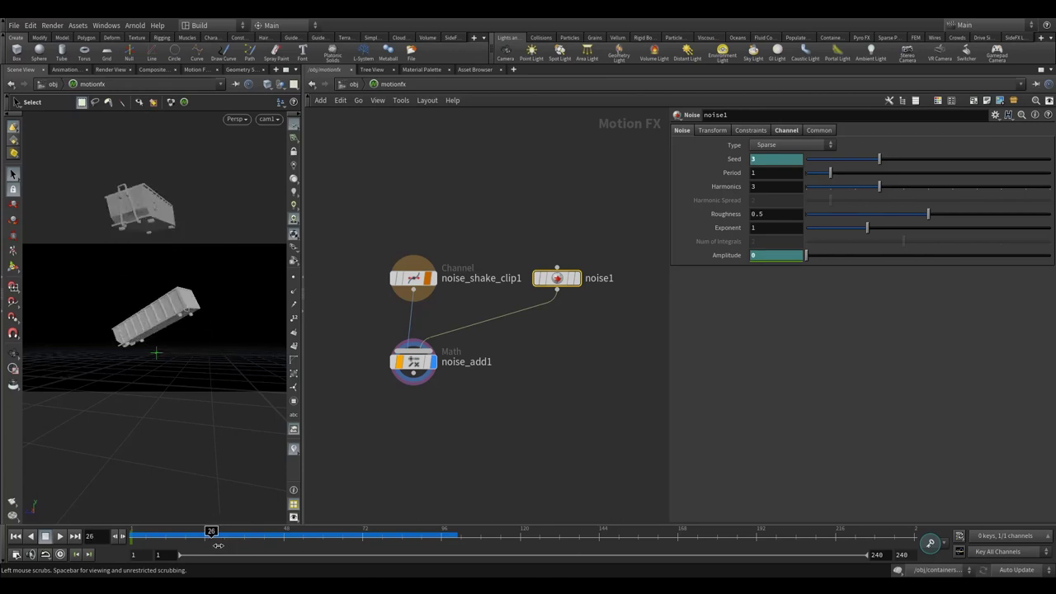
{"action": "left_click", "coordinate": [767, 258], "text": "alt"}
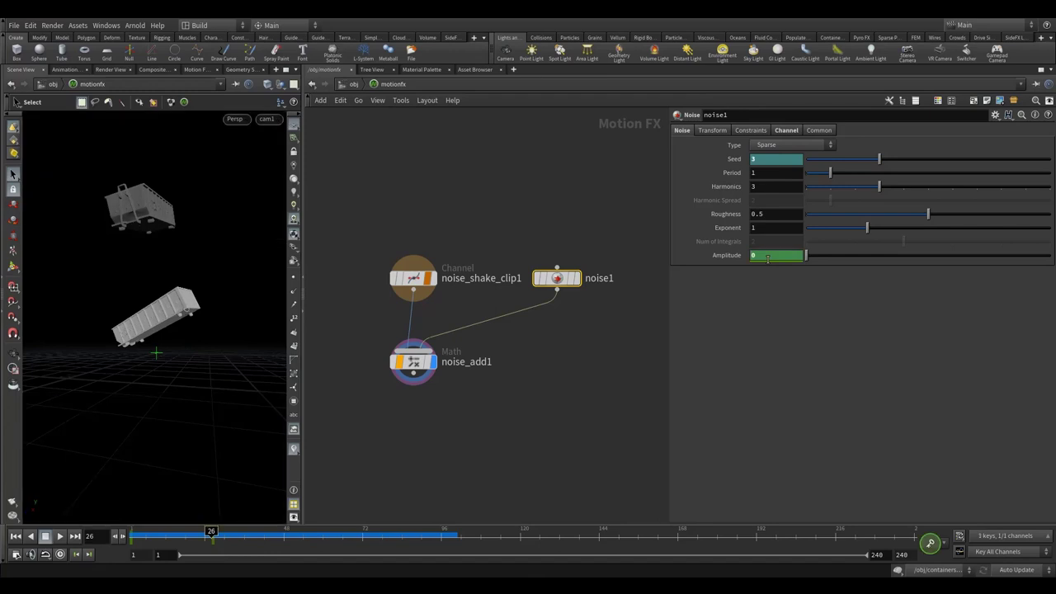
Step: Key Amplitude at 1 on frame 27 and back to 0 on frame 32
{"action": "left_click", "coordinate": [217, 535]}
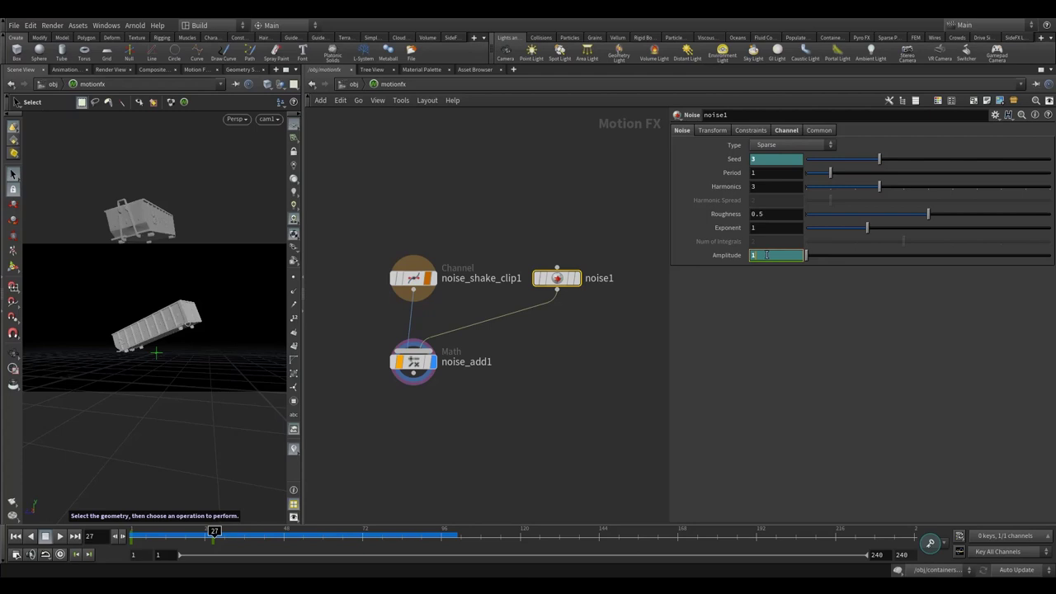
{"action": "key", "text": "Return"}
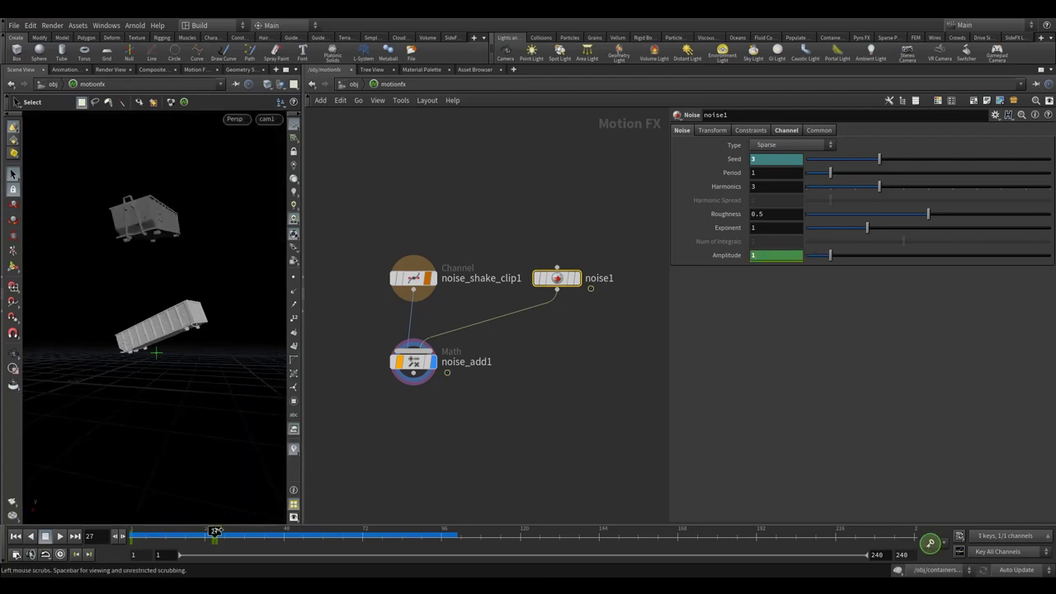
{"action": "left_click_drag", "start_coordinate": [216, 530], "coordinate": [234, 531]}
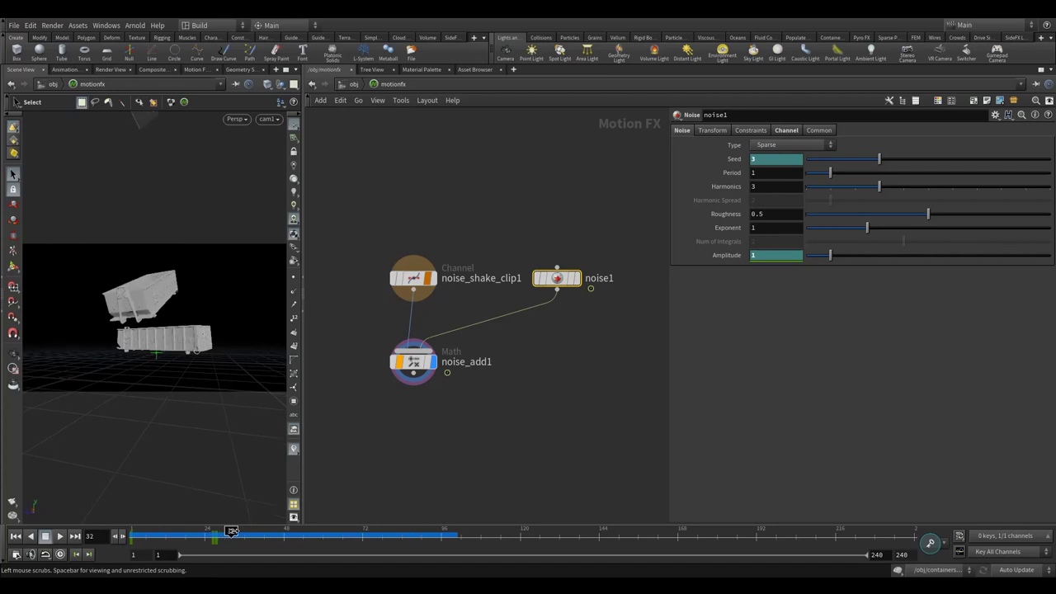
{"action": "left_click", "coordinate": [751, 256]}
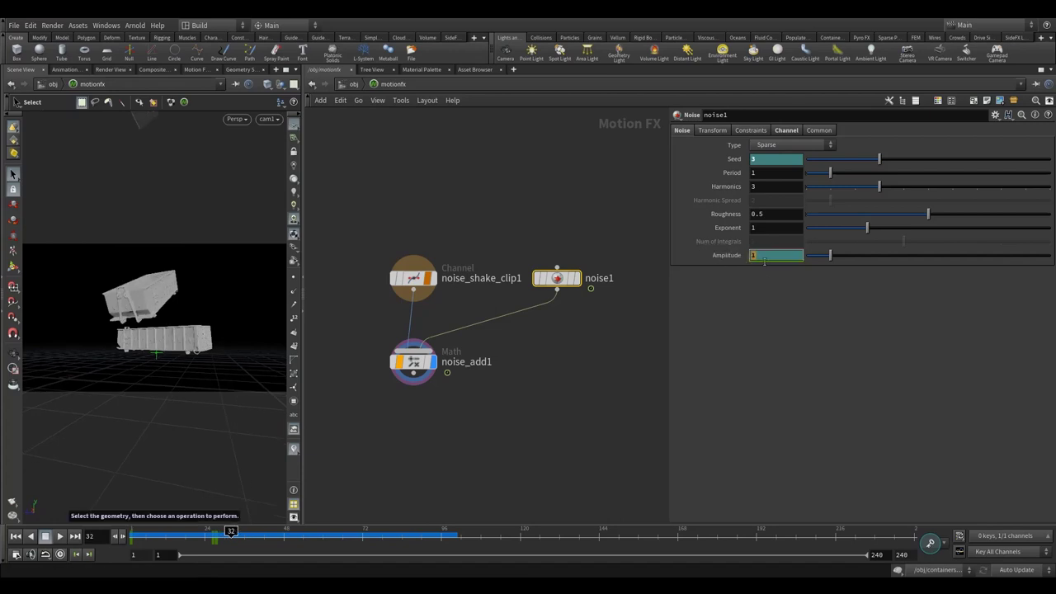
{"action": "type", "text": "0"}
{"action": "key", "text": "Return"}
{"action": "left_click", "coordinate": [775, 255], "text": "alt"}
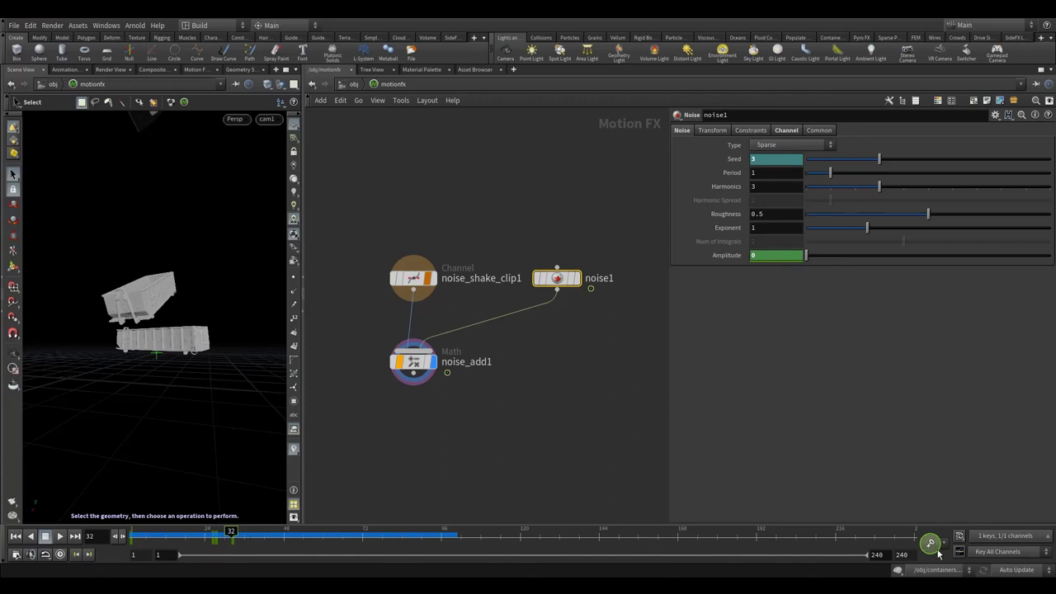
Step: Shorten the playback range to about frame 125 and review the shake around frames 25–31
{"action": "left_click_drag", "start_coordinate": [866, 554], "coordinate": [491, 560]}
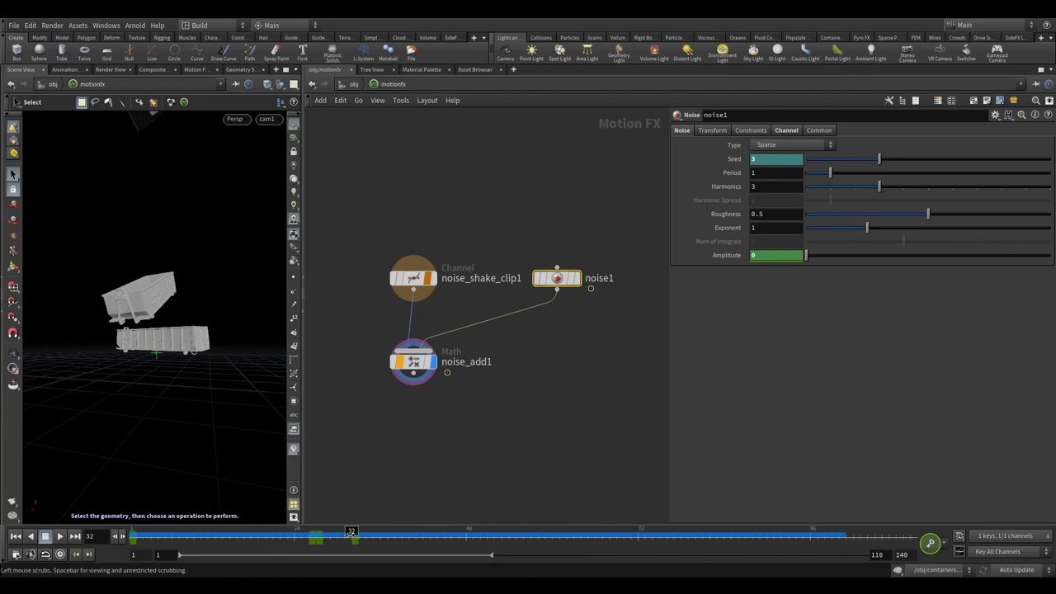
{"action": "left_click", "coordinate": [347, 538]}
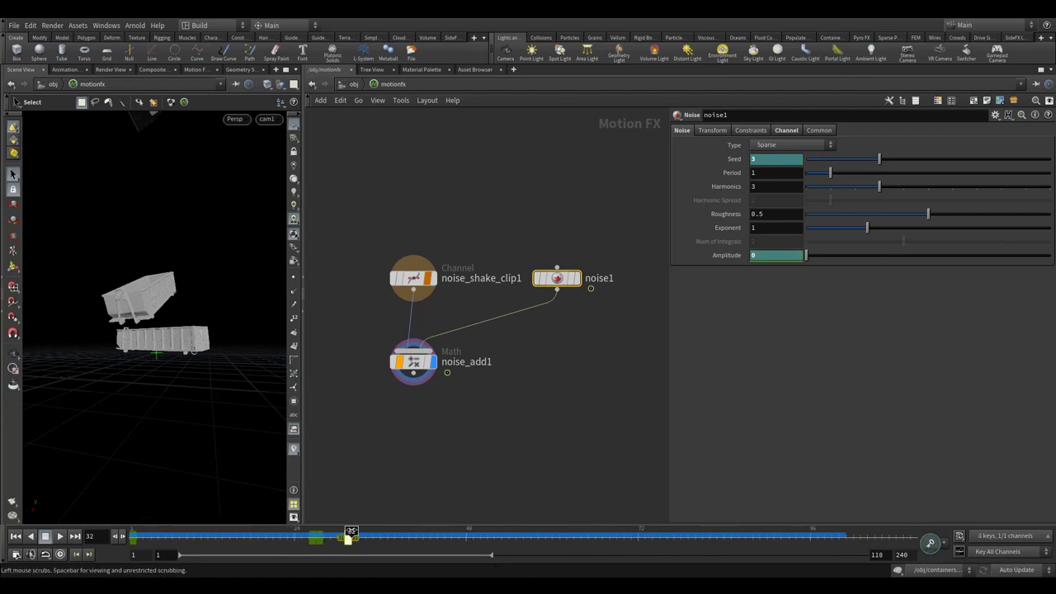
{"action": "left_click_drag", "start_coordinate": [324, 532], "coordinate": [300, 534]}
{"action": "left_click", "coordinate": [60, 536]}
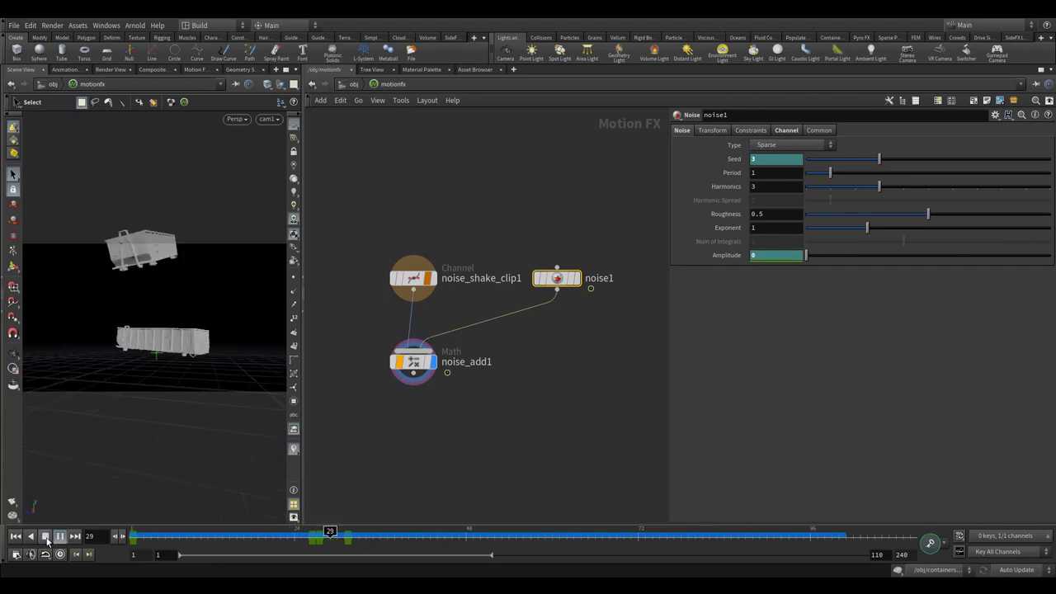
{"action": "left_click", "coordinate": [47, 537]}
{"action": "left_click_drag", "start_coordinate": [342, 538], "coordinate": [294, 534]}
Step: Copy the shake pulse keys, paste them at frame 35, and shift them about three frames earlier
{"action": "left_click_drag", "start_coordinate": [363, 538], "coordinate": [312, 550], "text": "shift"}
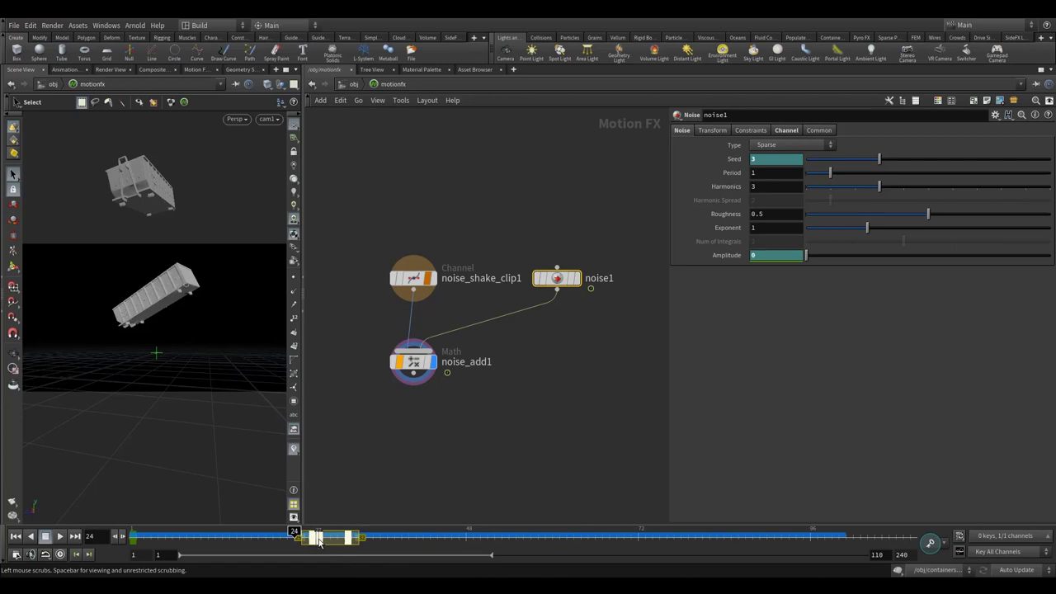
{"action": "left_click", "coordinate": [372, 540]}
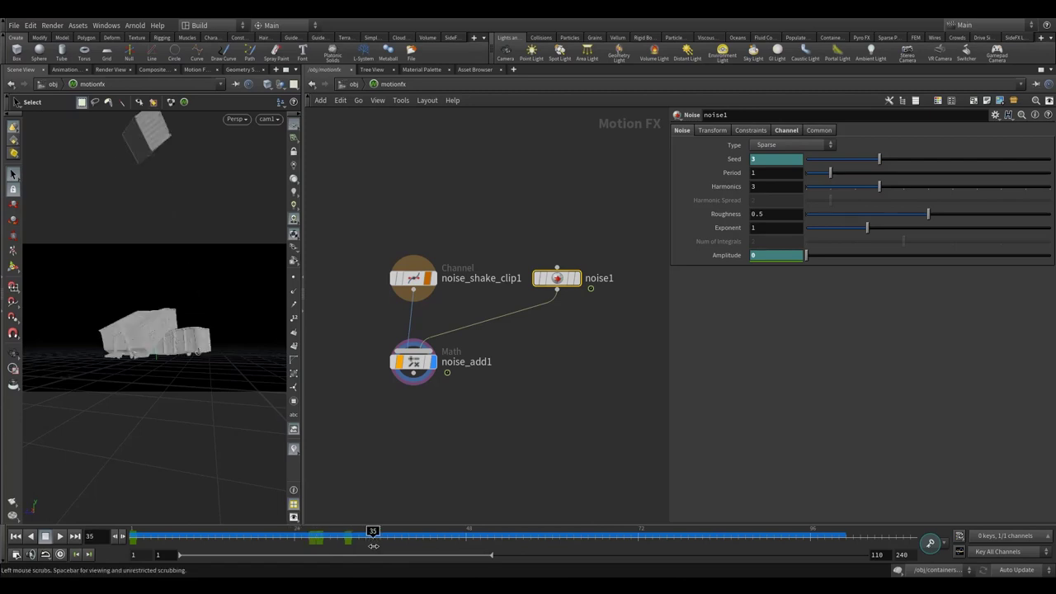
{"action": "key", "text": "ctrl+v"}
{"action": "mouse_move", "coordinate": [372, 531]}
{"action": "left_mouse_down"}
{"action": "mouse_move", "coordinate": [358, 531]}
{"action": "mouse_move", "coordinate": [372, 531]}
{"action": "left_mouse_up"}
{"action": "left_click_drag", "start_coordinate": [437, 542], "coordinate": [373, 541], "text": "shift"}
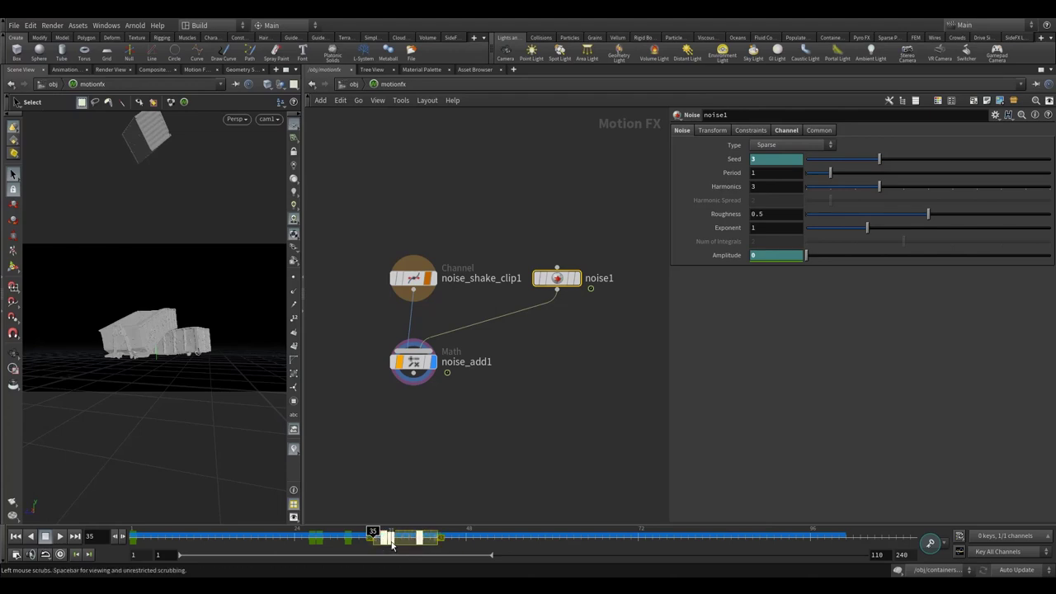
{"action": "left_click_drag", "start_coordinate": [392, 544], "coordinate": [379, 540]}
{"action": "left_click", "coordinate": [368, 535]}
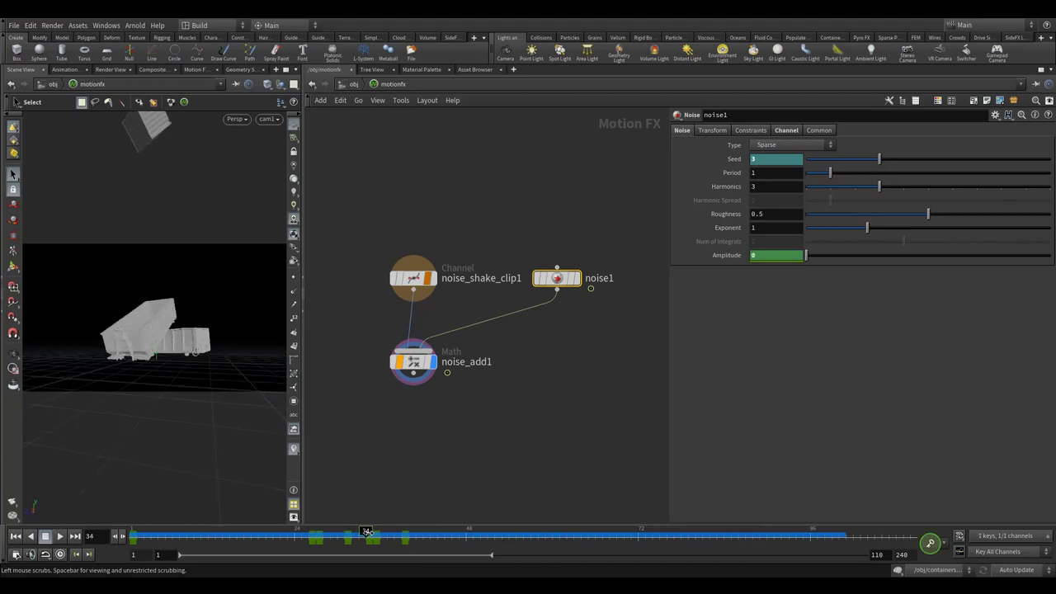
Step: Paste another copy of the shake pulse at frame 45 and check it around frame 44
{"action": "left_click_drag", "start_coordinate": [367, 532], "coordinate": [443, 534]}
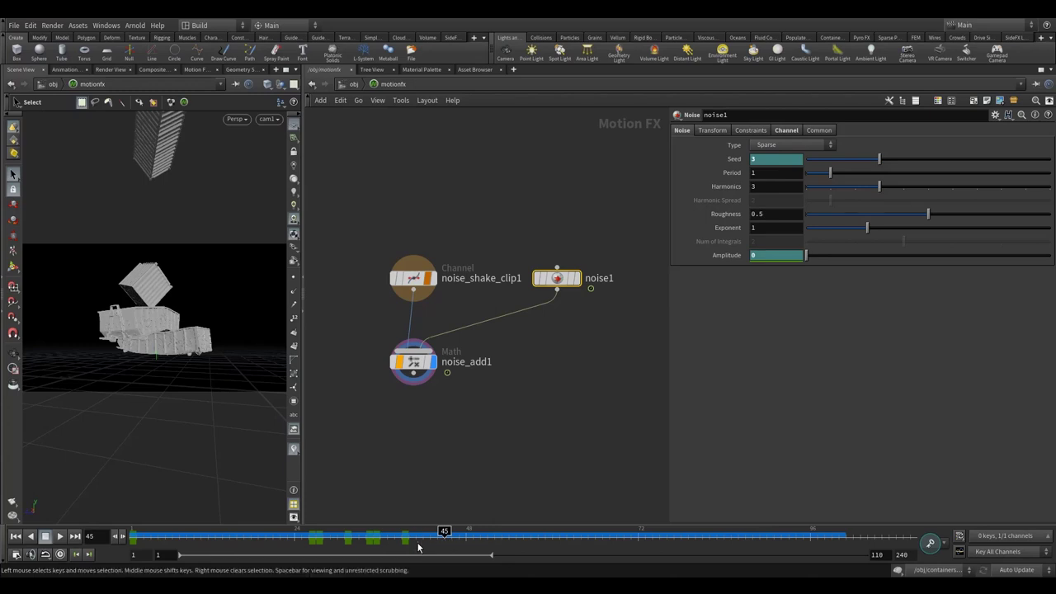
{"action": "left_click_drag", "start_coordinate": [418, 547], "coordinate": [363, 547]}
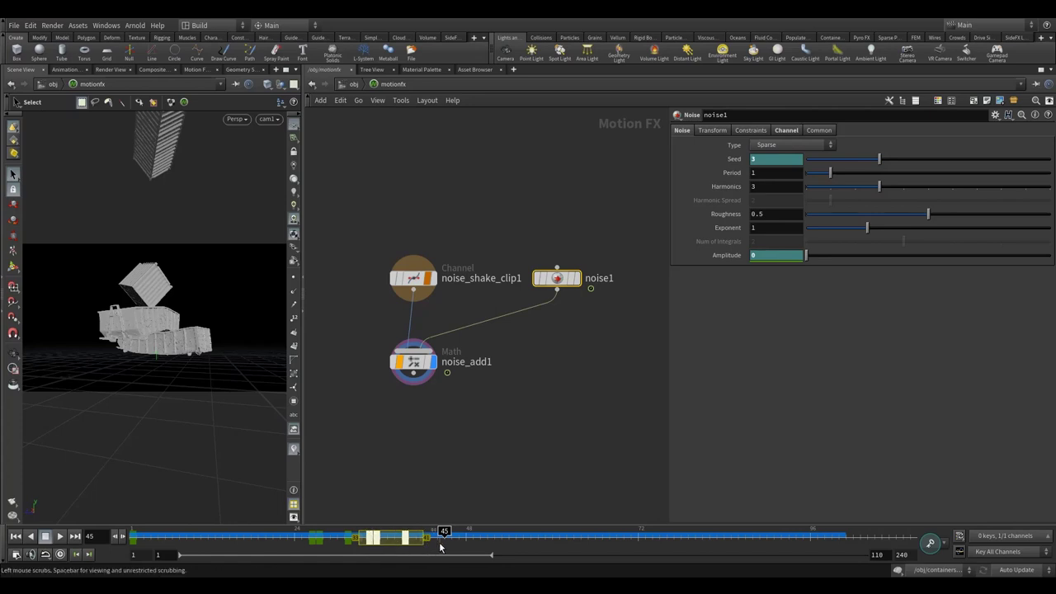
{"action": "mouse_move", "coordinate": [444, 533]}
{"action": "left_mouse_down"}
{"action": "mouse_move", "coordinate": [453, 533]}
{"action": "mouse_move", "coordinate": [444, 532]}
{"action": "left_mouse_up"}
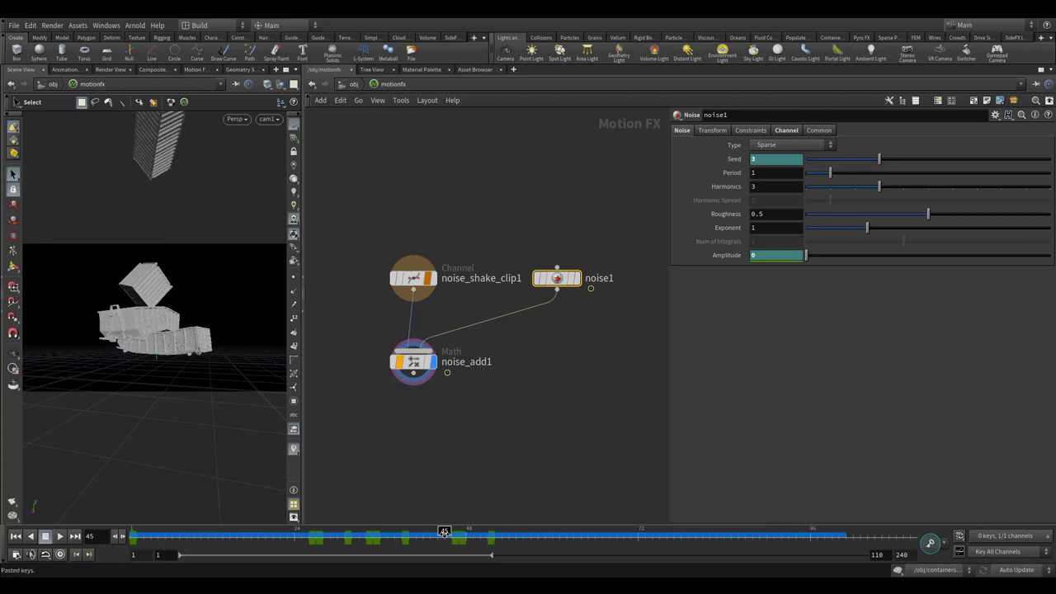
{"action": "left_click_drag", "start_coordinate": [505, 548], "coordinate": [459, 551], "text": "shift"}
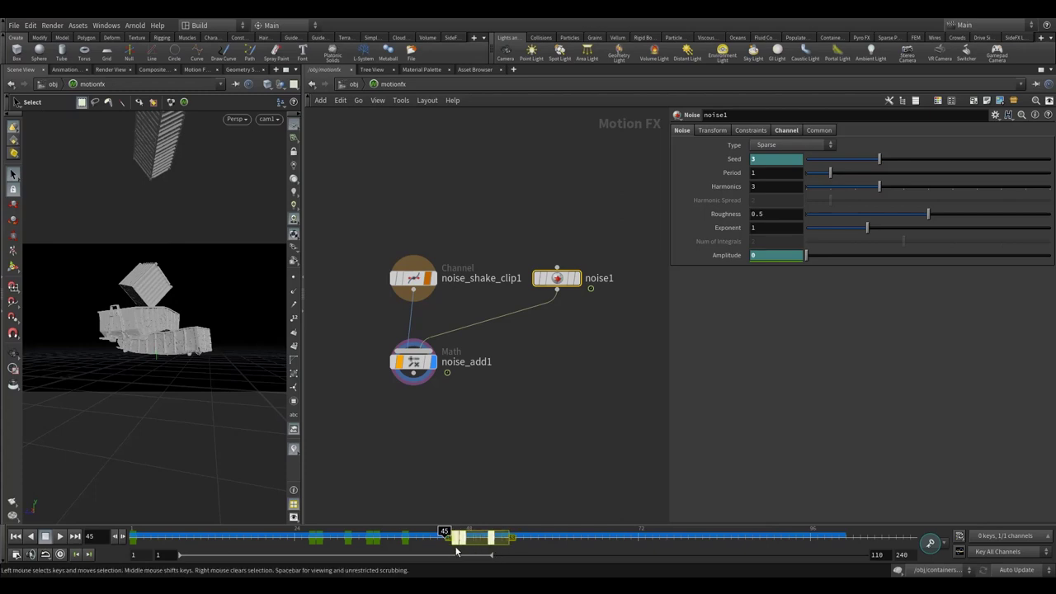
{"action": "left_click", "coordinate": [519, 544]}
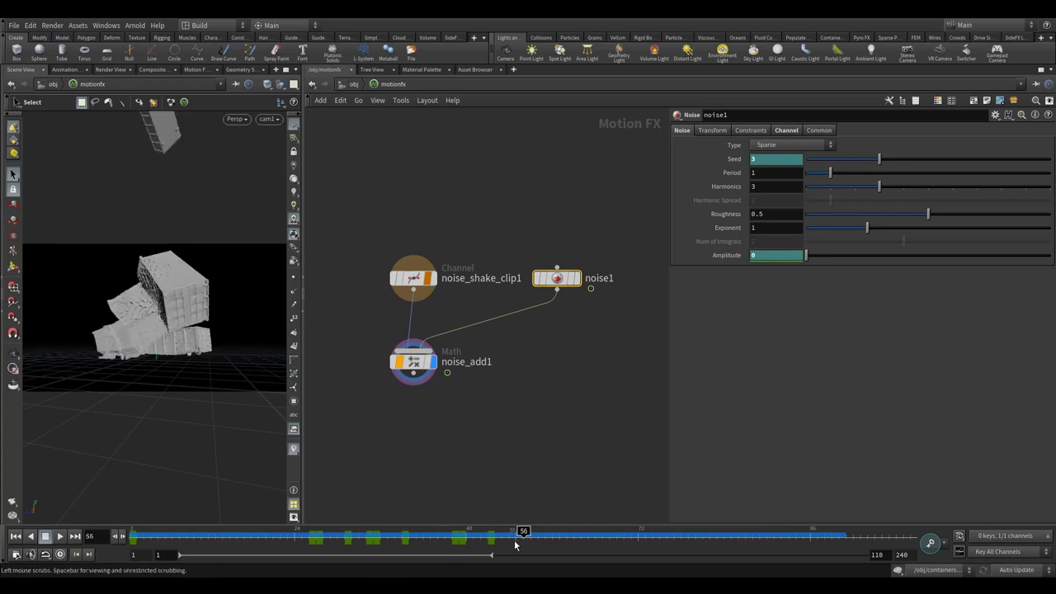
{"action": "left_click_drag", "start_coordinate": [511, 546], "coordinate": [440, 531], "text": "shift"}
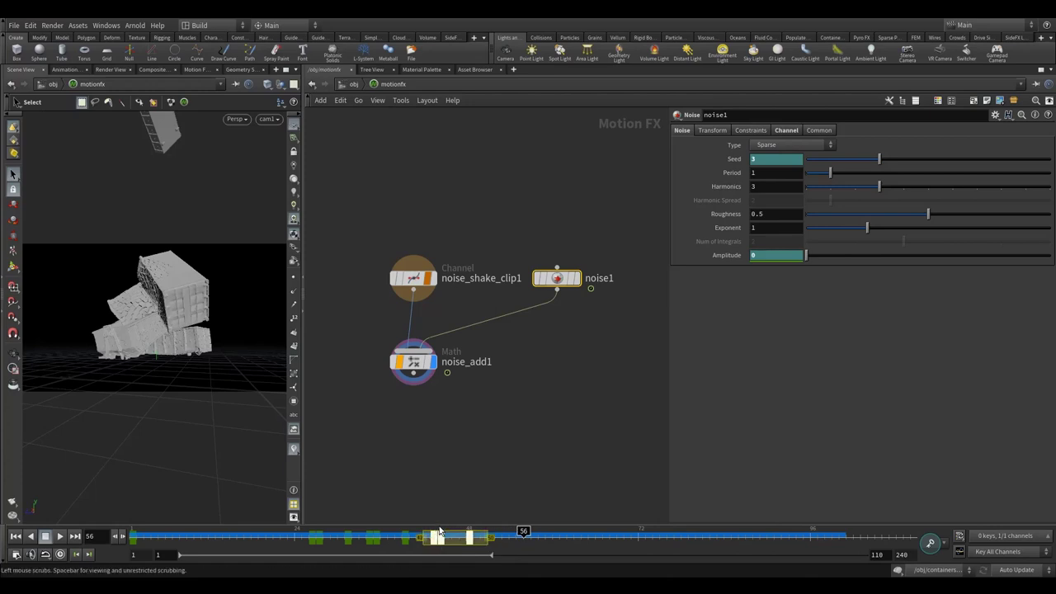
{"action": "left_click_drag", "start_coordinate": [521, 532], "coordinate": [448, 542]}
Step: Copy pulse keys from frames 51–72 and paste the shake pulse at frame 74
{"action": "left_click", "coordinate": [444, 532]}
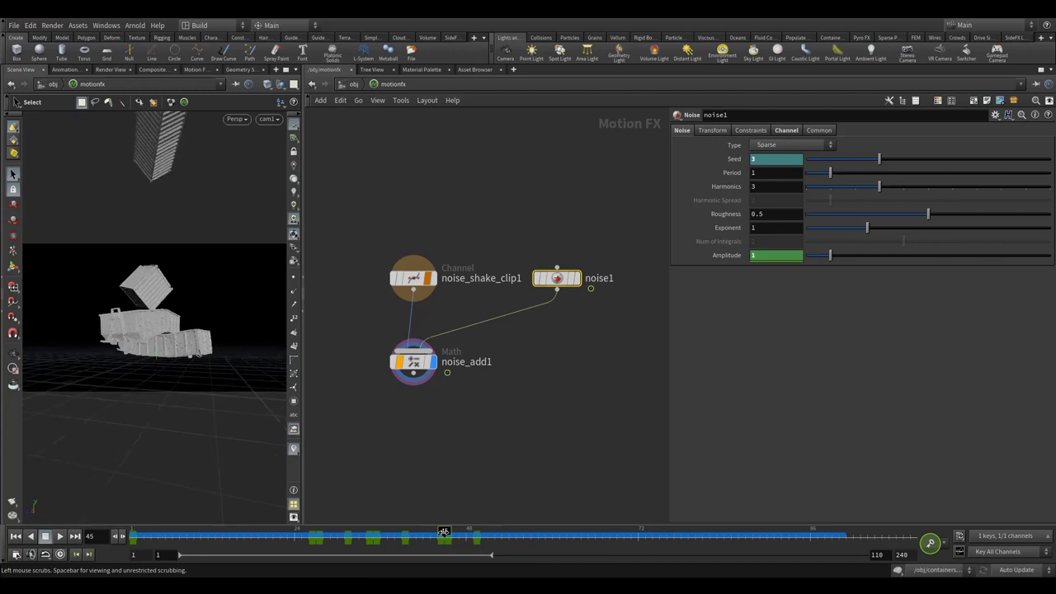
{"action": "left_click_drag", "start_coordinate": [444, 532], "coordinate": [487, 541]}
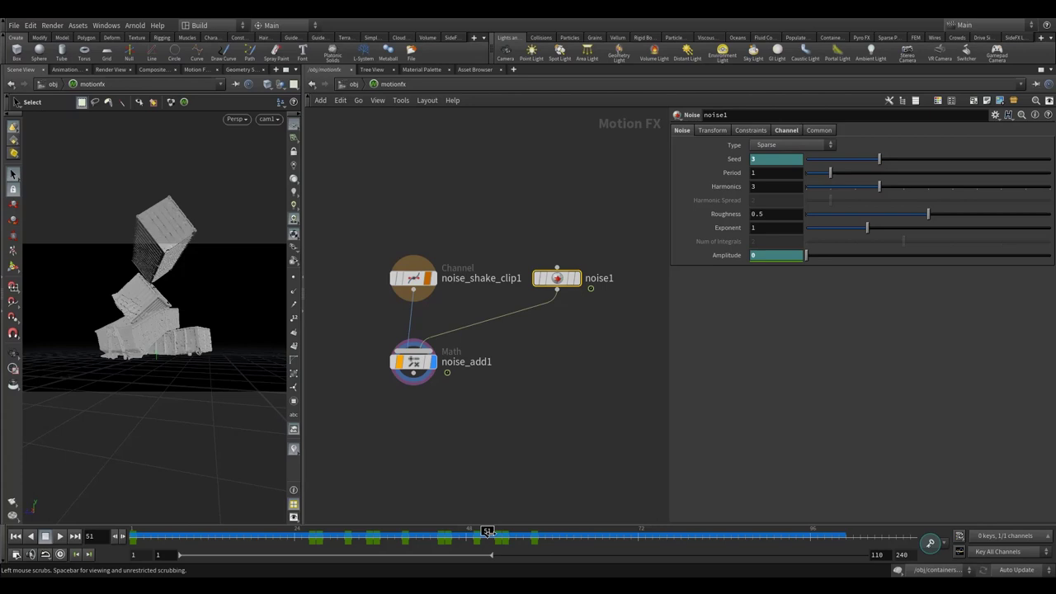
{"action": "left_click_drag", "start_coordinate": [488, 531], "coordinate": [494, 532]}
{"action": "left_click_drag", "start_coordinate": [561, 545], "coordinate": [582, 533], "text": "shift"}
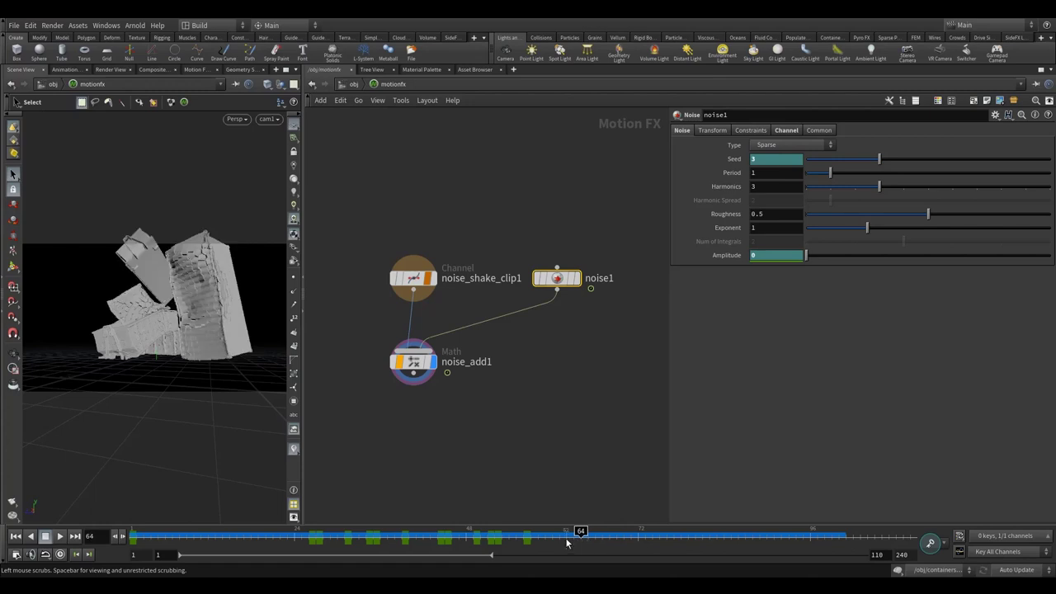
{"action": "left_click_drag", "start_coordinate": [584, 539], "coordinate": [650, 541], "text": "shift"}
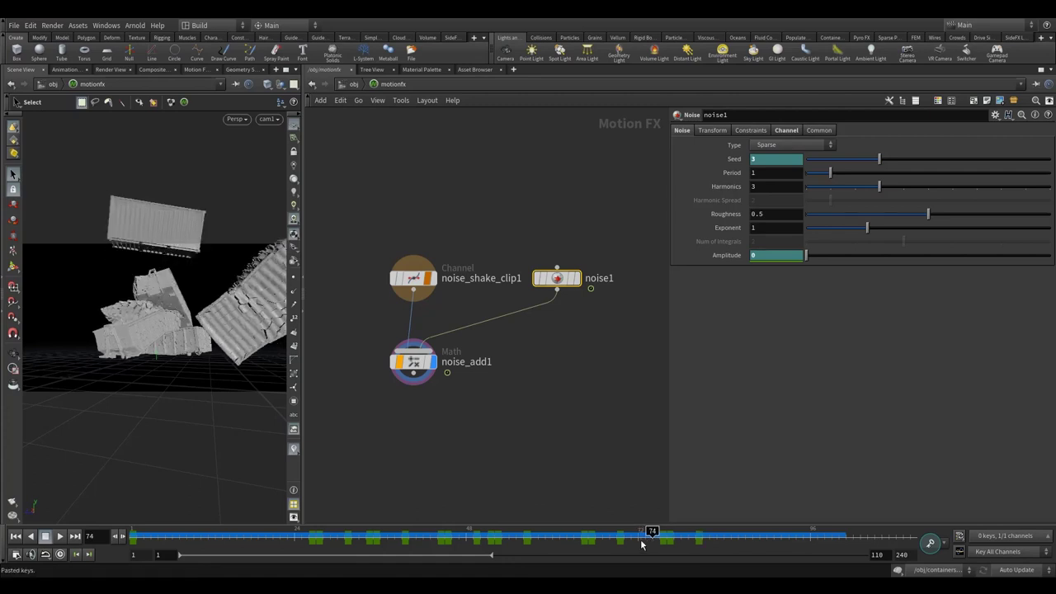
{"action": "left_click_drag", "start_coordinate": [656, 548], "coordinate": [708, 534], "text": "shift"}
{"action": "left_click", "coordinate": [652, 532]}
{"action": "left_click", "coordinate": [660, 532]}
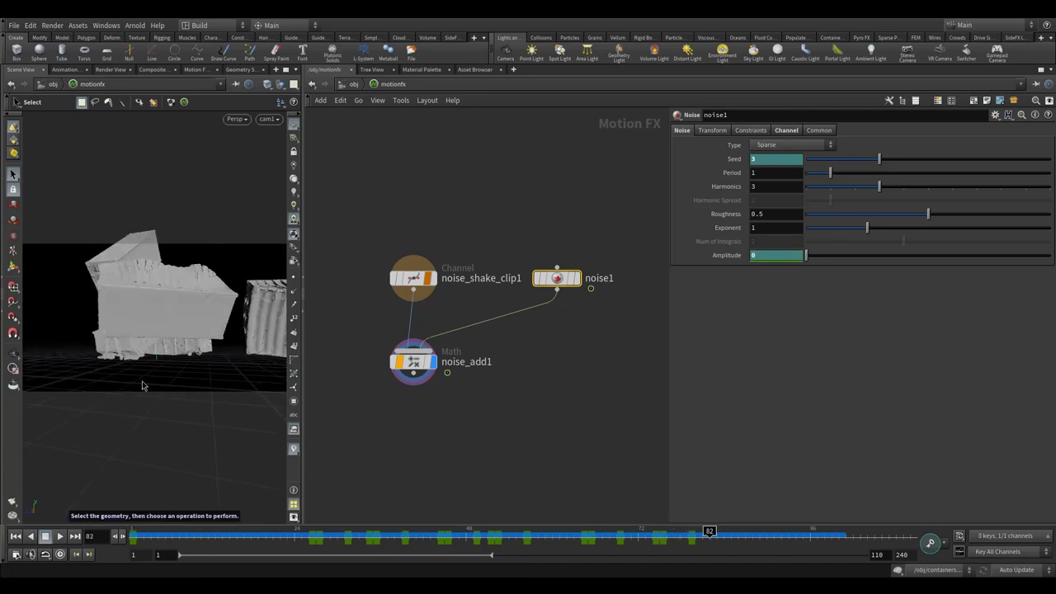
Step: Orbit around the containers to inspect the impact and select pulse keys between frames 72 and 82
{"action": "key", "text": "Escape"}
{"action": "left_click_drag", "start_coordinate": [141, 396], "coordinate": [193, 289]}
{"action": "key", "text": "s"}
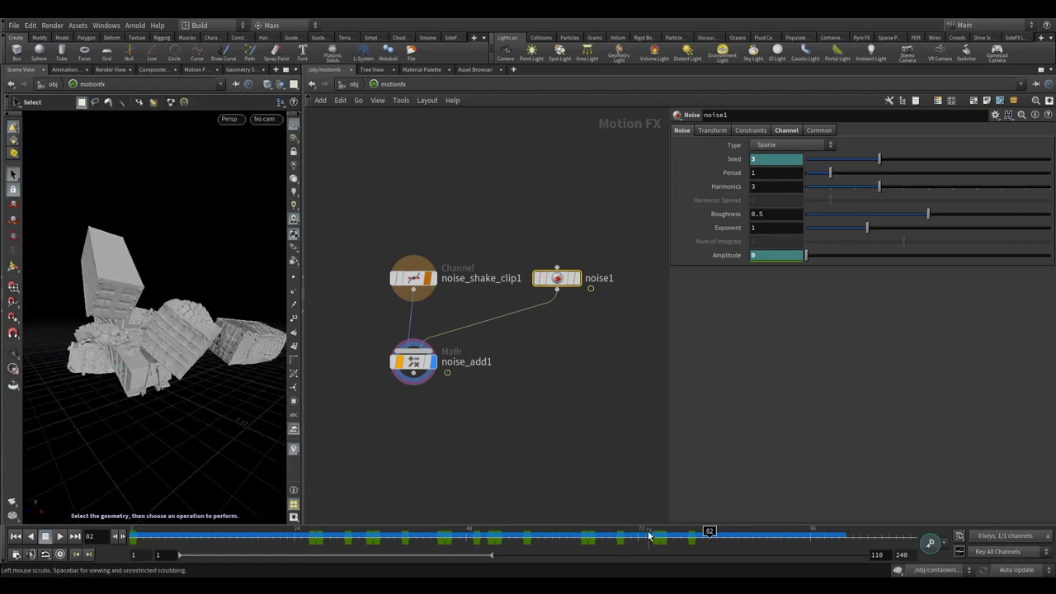
{"action": "left_click_drag", "start_coordinate": [649, 545], "coordinate": [710, 538], "text": "shift"}
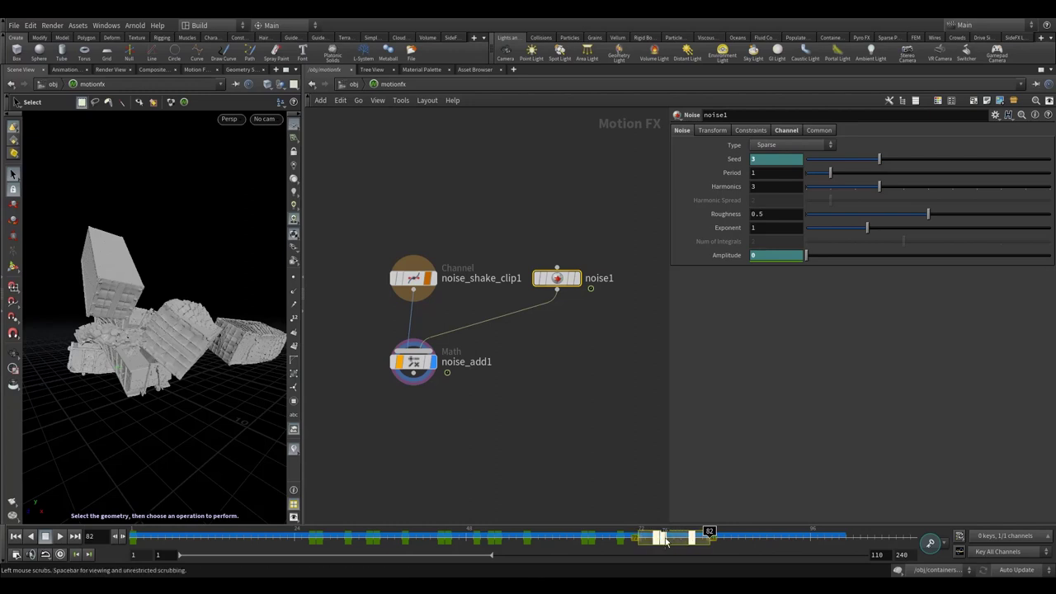
{"action": "key", "text": "Escape"}
{"action": "mouse_move", "coordinate": [82, 393]}
{"action": "left_mouse_down"}
{"action": "mouse_move", "coordinate": [217, 338]}
{"action": "mouse_move", "coordinate": [232, 348]}
{"action": "left_mouse_up"}
{"action": "key", "text": "Escape"}
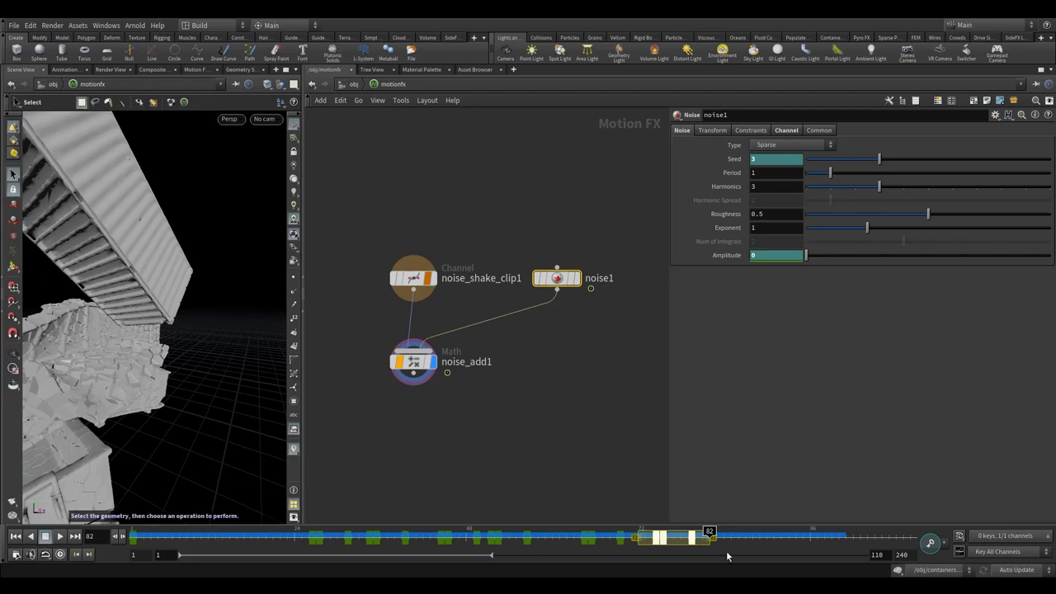
Step: Select the pulse keys around frames 81–95 and check the amplitude on frames 81–83
{"action": "left_click", "coordinate": [723, 536]}
{"action": "left_click_drag", "start_coordinate": [724, 536], "coordinate": [708, 536]}
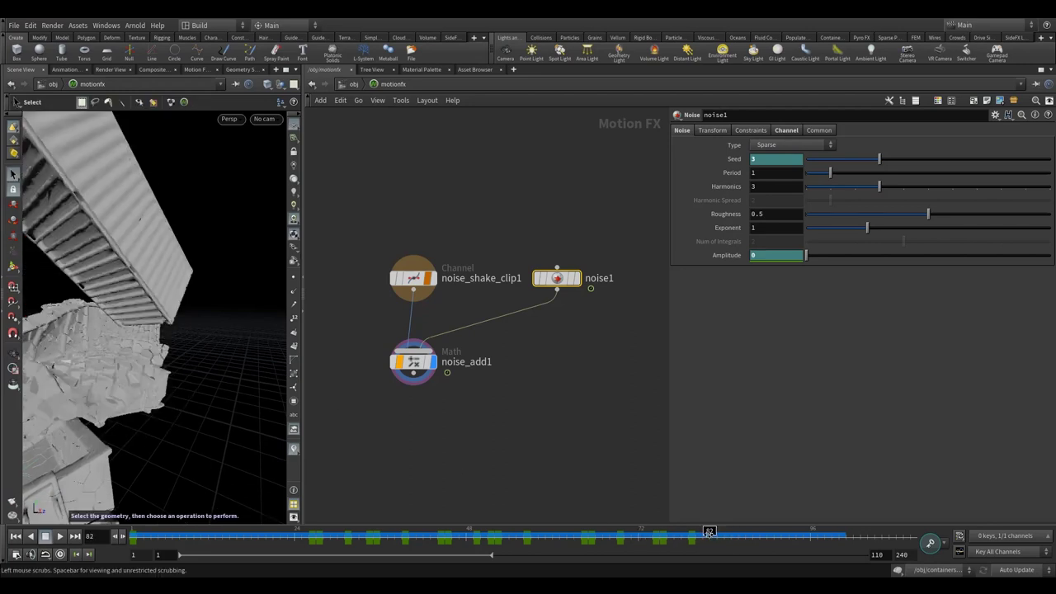
{"action": "mouse_move", "coordinate": [712, 540]}
{"action": "left_mouse_down", "text": "shift"}
{"action": "mouse_move", "coordinate": [790, 540]}
{"action": "mouse_move", "coordinate": [716, 541]}
{"action": "mouse_move", "coordinate": [707, 532]}
{"action": "mouse_move", "coordinate": [717, 531]}
{"action": "left_mouse_up", "text": "shift"}
{"action": "left_click", "coordinate": [716, 532]}
{"action": "left_click", "coordinate": [709, 532]}
{"action": "left_click", "coordinate": [702, 533]}
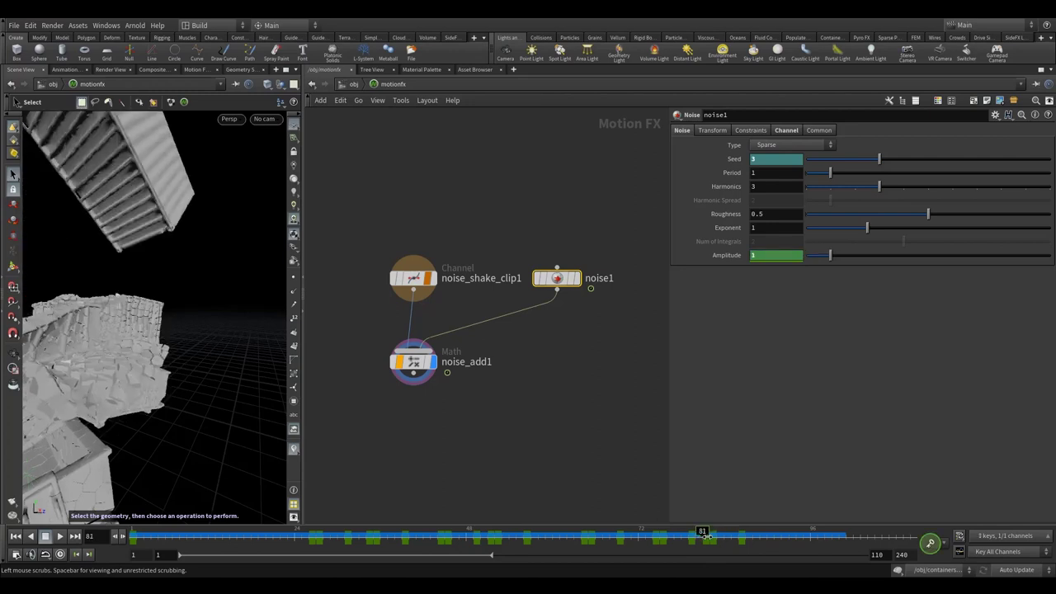
{"action": "left_click", "coordinate": [710, 533]}
Step: Place the pulse just after frame 82, peaking at 1 on frame 83, and review through frame 92
{"action": "key", "text": "Escape"}
{"action": "left_click_drag", "start_coordinate": [195, 385], "coordinate": [161, 377]}
{"action": "key", "text": "s"}
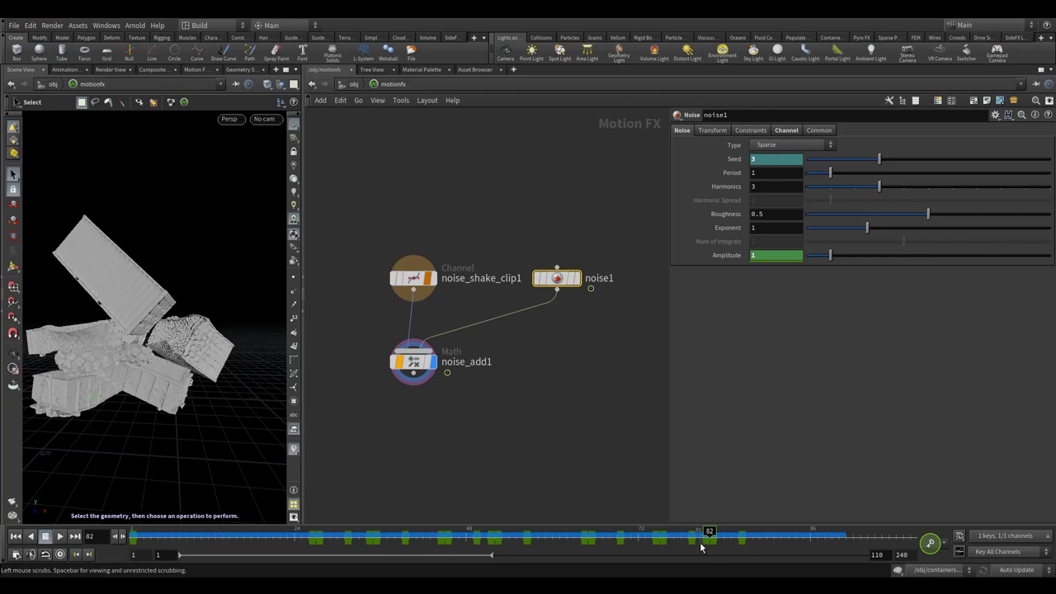
{"action": "left_click_drag", "start_coordinate": [697, 536], "coordinate": [746, 536], "text": "shift"}
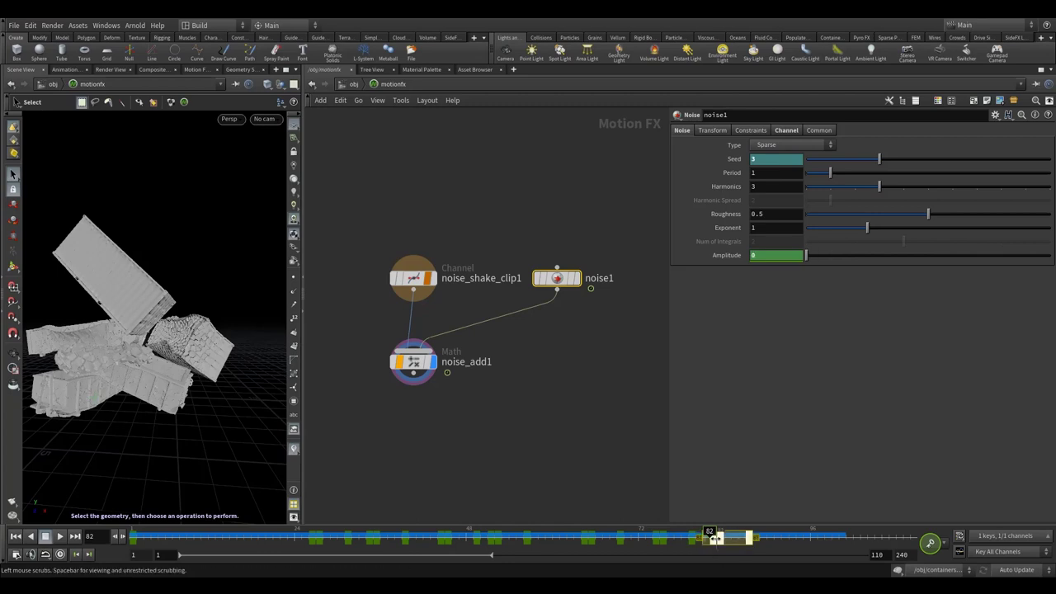
{"action": "left_click", "coordinate": [717, 533]}
{"action": "left_click_drag", "start_coordinate": [717, 533], "coordinate": [796, 536]}
{"action": "key", "text": "Escape"}
{"action": "left_click_drag", "start_coordinate": [140, 363], "coordinate": [189, 413]}
Step: Look through cam1 in a maximised viewport, rewind to frame 1, and launch a flipbook
{"action": "key", "text": "s"}
{"action": "left_click", "coordinate": [264, 118]}
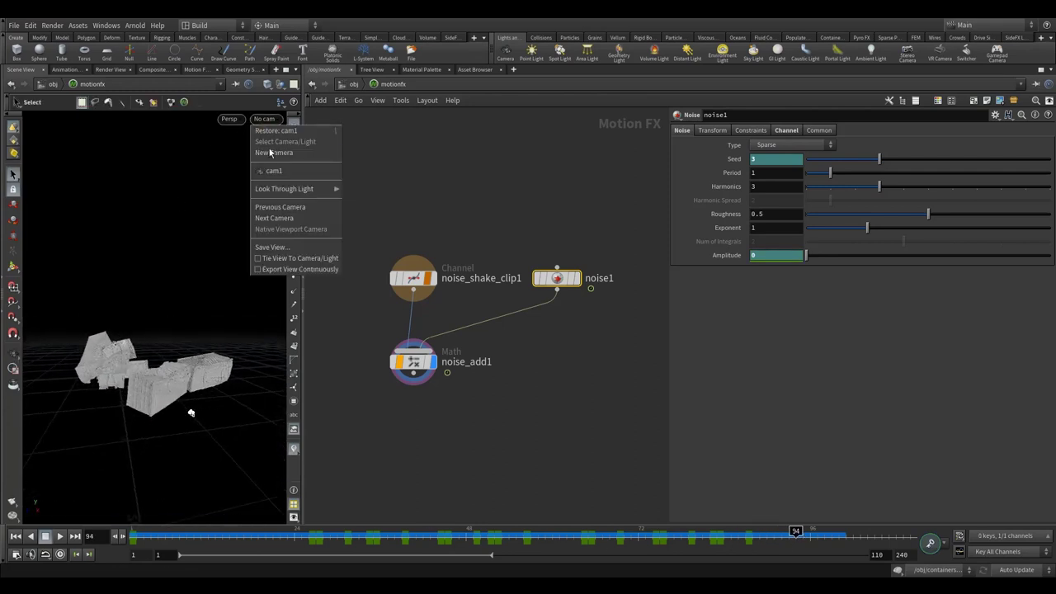
{"action": "left_click", "coordinate": [274, 169]}
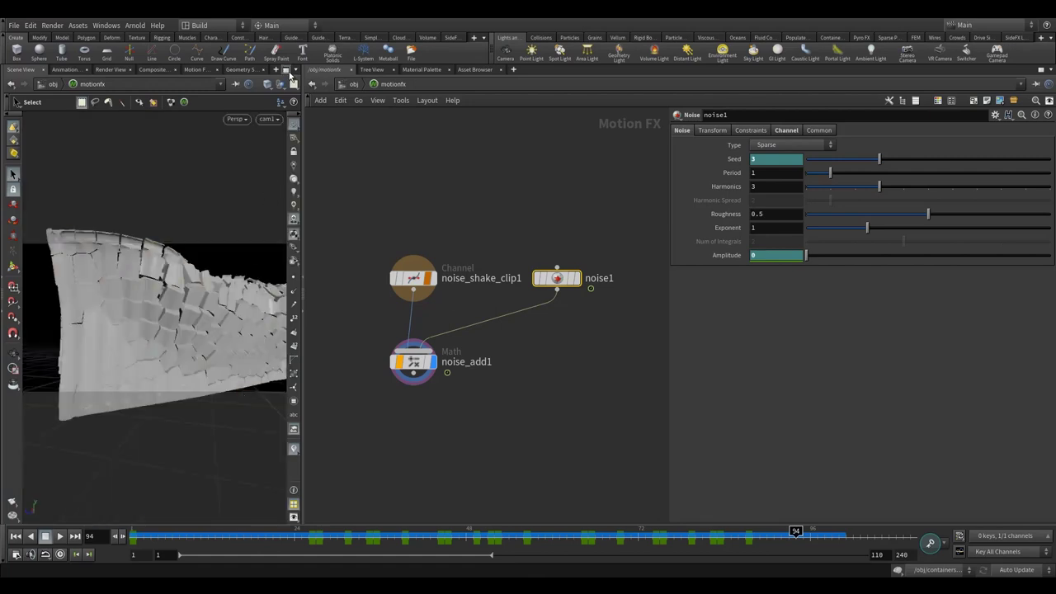
{"action": "left_click", "coordinate": [286, 70]}
{"action": "left_click", "coordinate": [15, 536]}
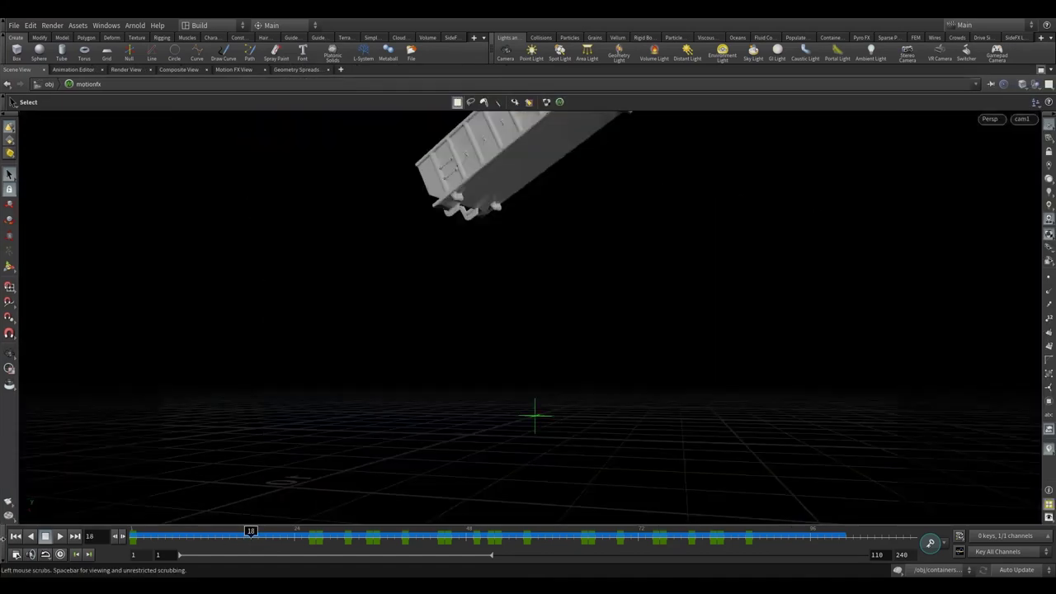
{"action": "left_click", "coordinate": [15, 536]}
{"action": "left_click", "coordinate": [9, 505]}
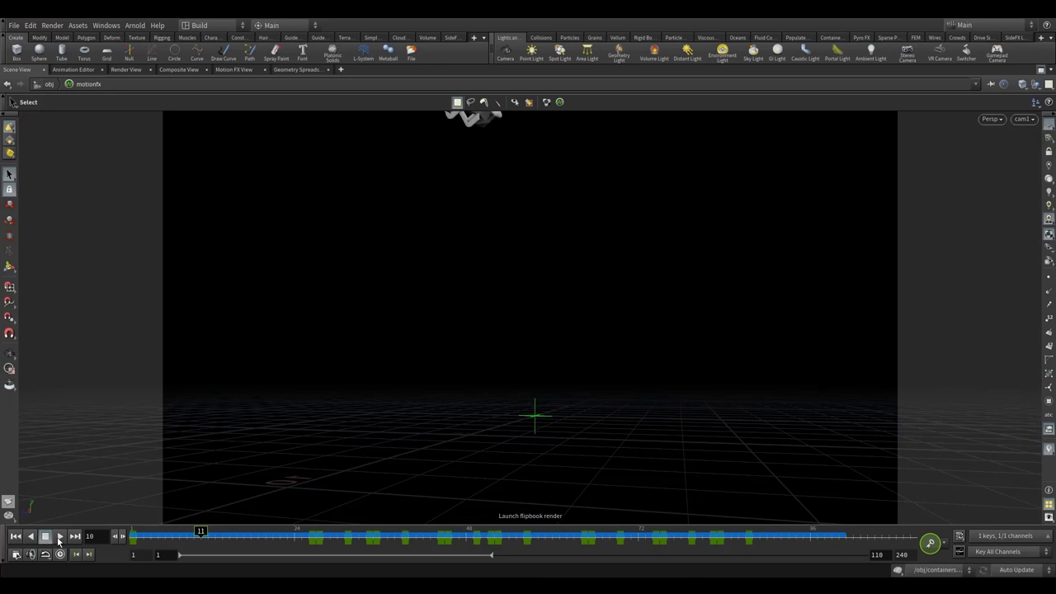
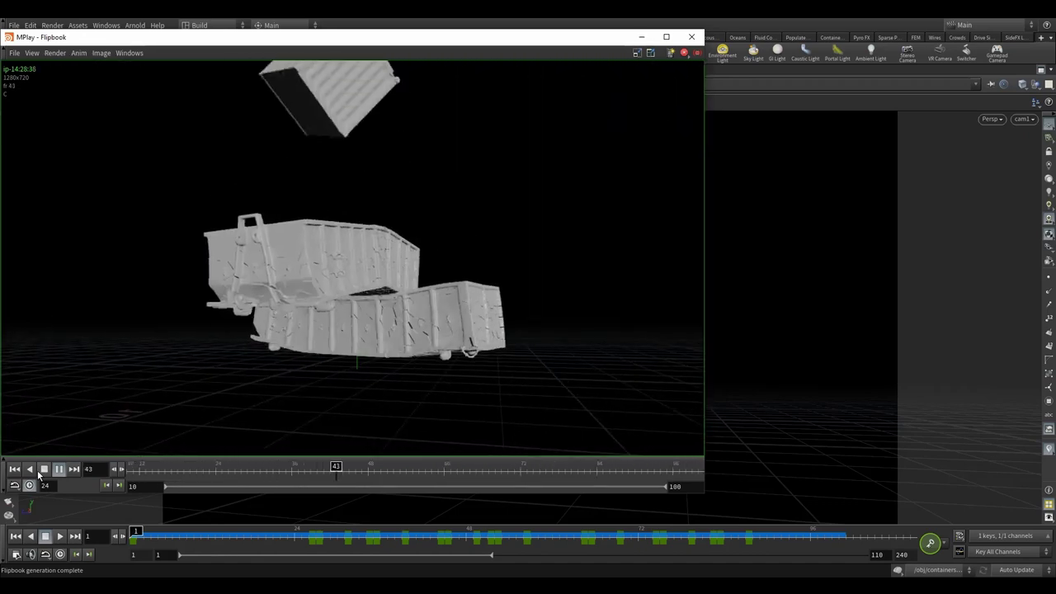
Step: Close the MPlay flipbook, restore the split panes, and select OUT_render inside the containers network
{"action": "left_click", "coordinate": [45, 469]}
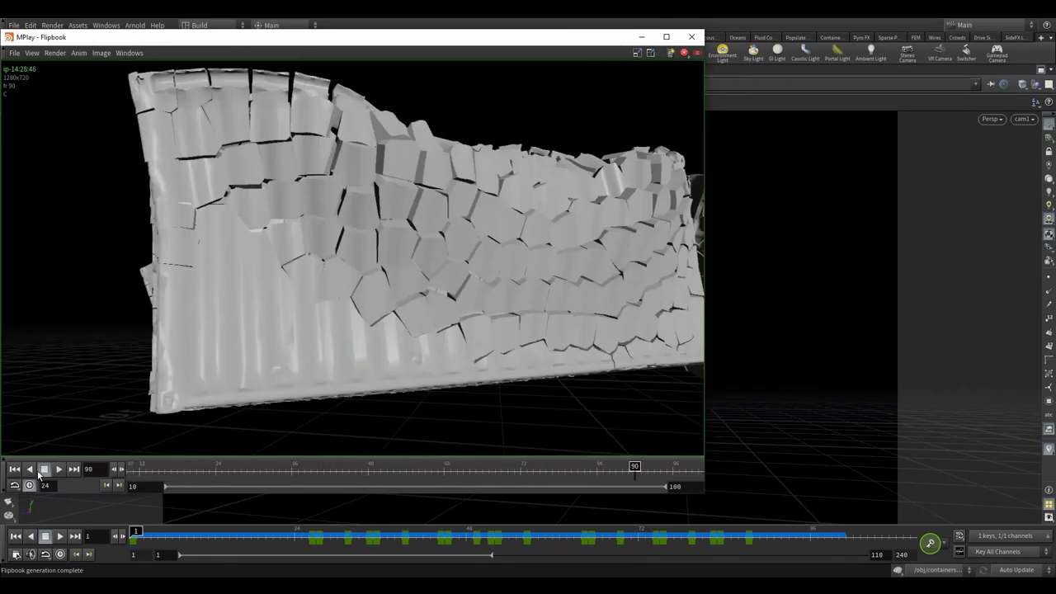
{"action": "left_click", "coordinate": [691, 37]}
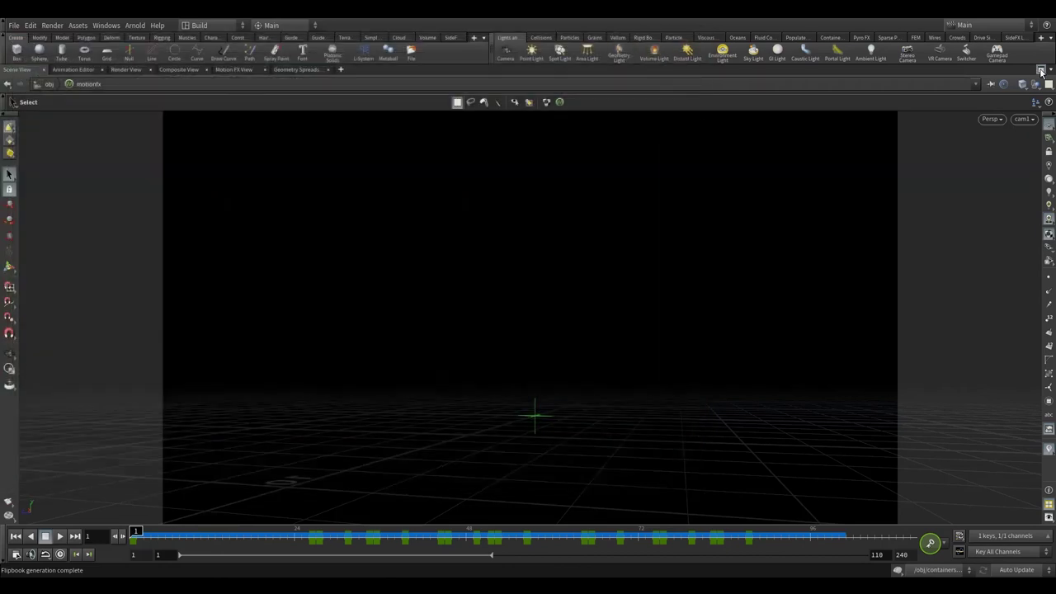
{"action": "left_click", "coordinate": [1041, 71]}
{"action": "left_click", "coordinate": [353, 84]}
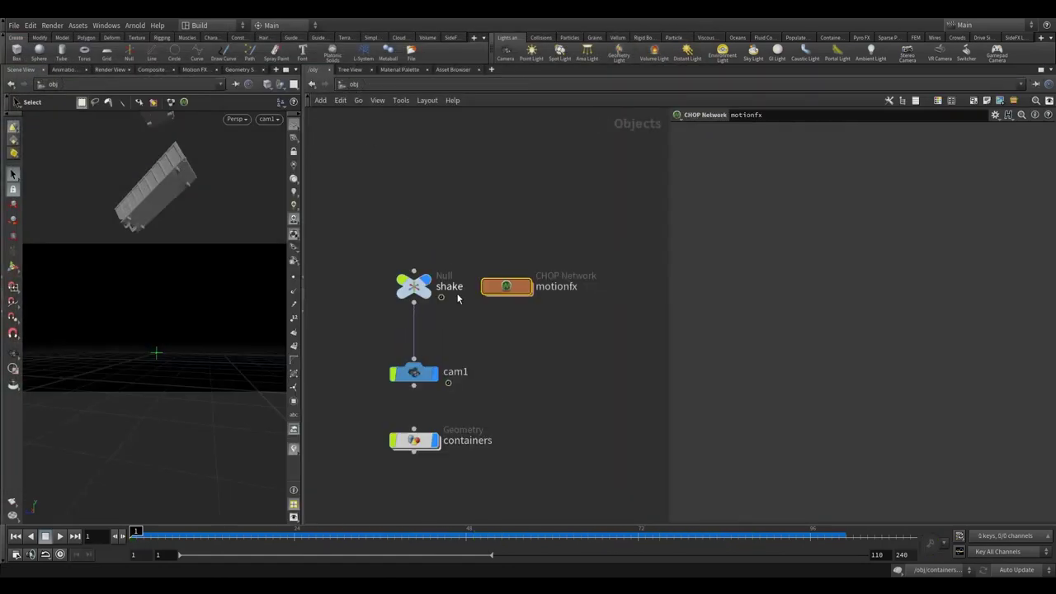
{"action": "double_click", "coordinate": [406, 437]}
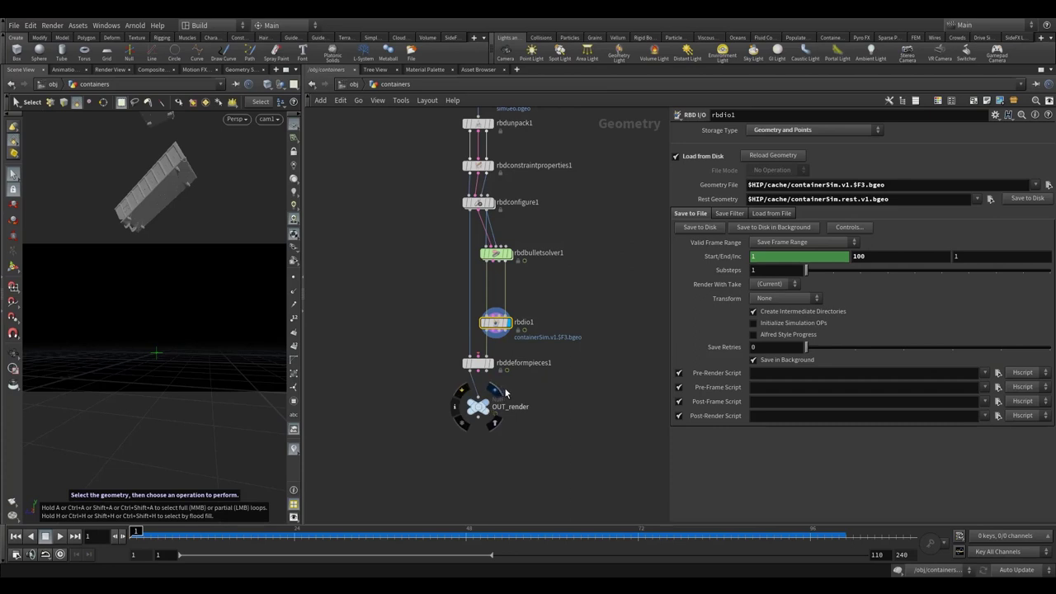
{"action": "left_click", "coordinate": [477, 405]}
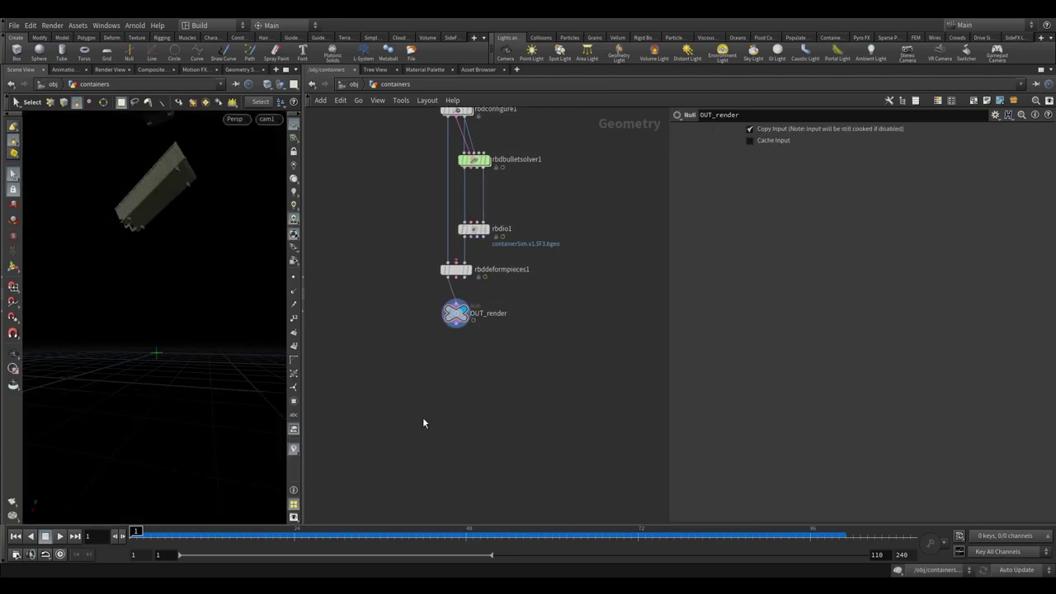
Step: Add a Grid node beside the OUT_render chain, deleting a mistakenly added Group node
{"action": "key", "text": "Tab"}
{"action": "type", "text": "g"}
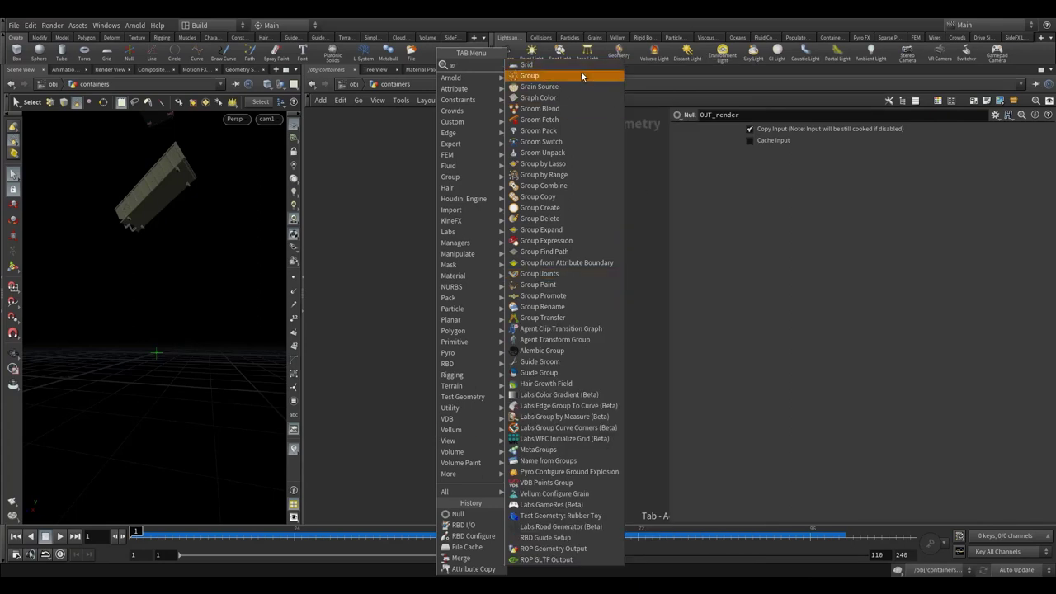
{"action": "left_click", "coordinate": [580, 70]}
{"action": "left_click_drag", "start_coordinate": [455, 327], "coordinate": [461, 394]}
{"action": "key", "text": "Delete"}
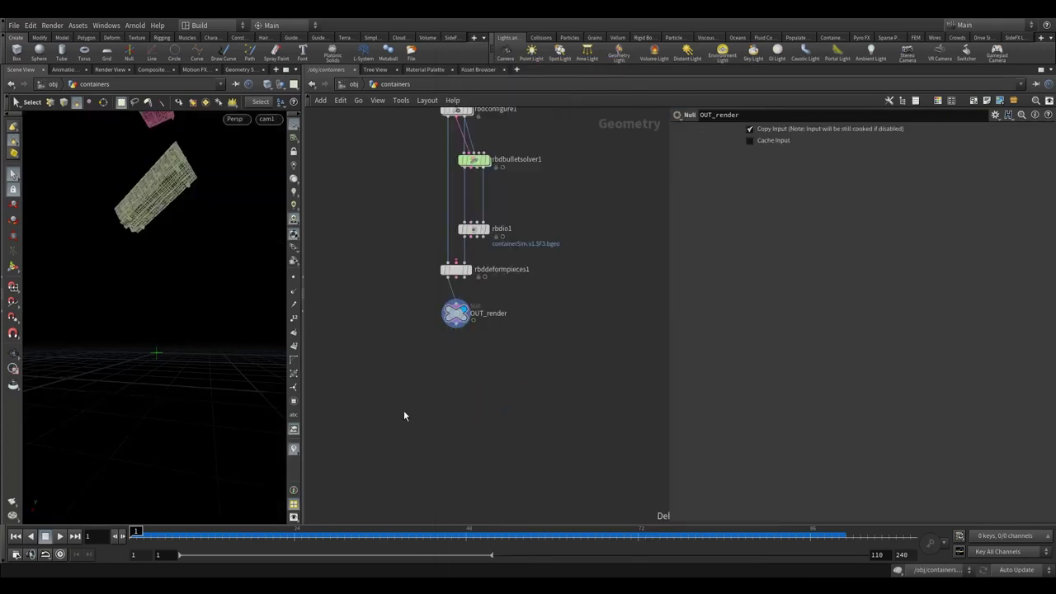
{"action": "key", "text": "Tab"}
{"action": "type", "text": "gri"}
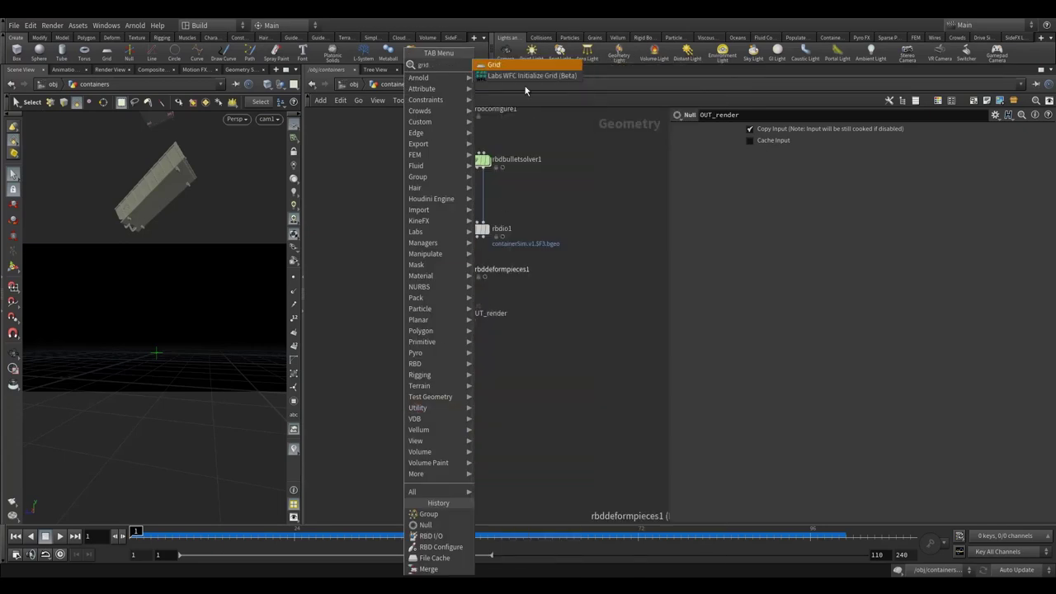
{"action": "key", "text": "Return"}
{"action": "left_click", "coordinate": [456, 385]}
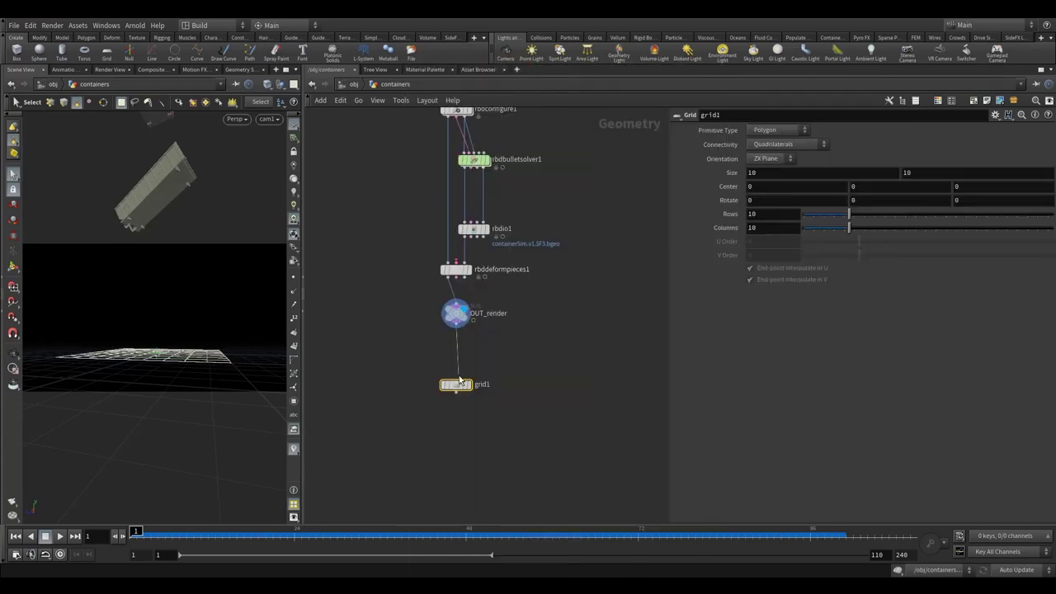
{"action": "left_click_drag", "start_coordinate": [446, 385], "coordinate": [518, 365]}
Step: Merge grid1 with OUT_render in a Merge node and make it the display output
{"action": "key", "text": "Tab"}
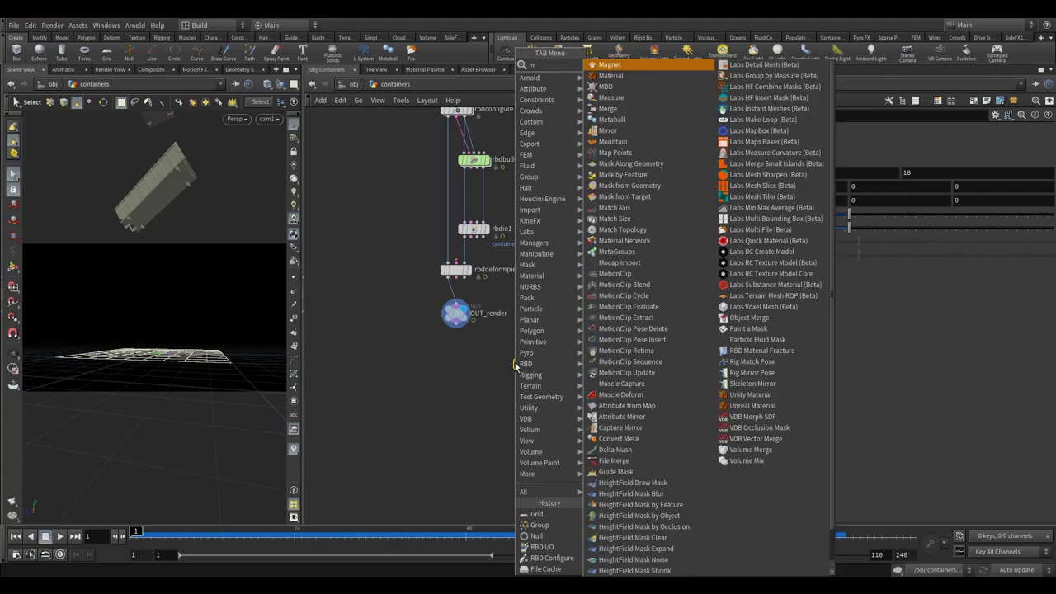
{"action": "left_click", "coordinate": [588, 111]}
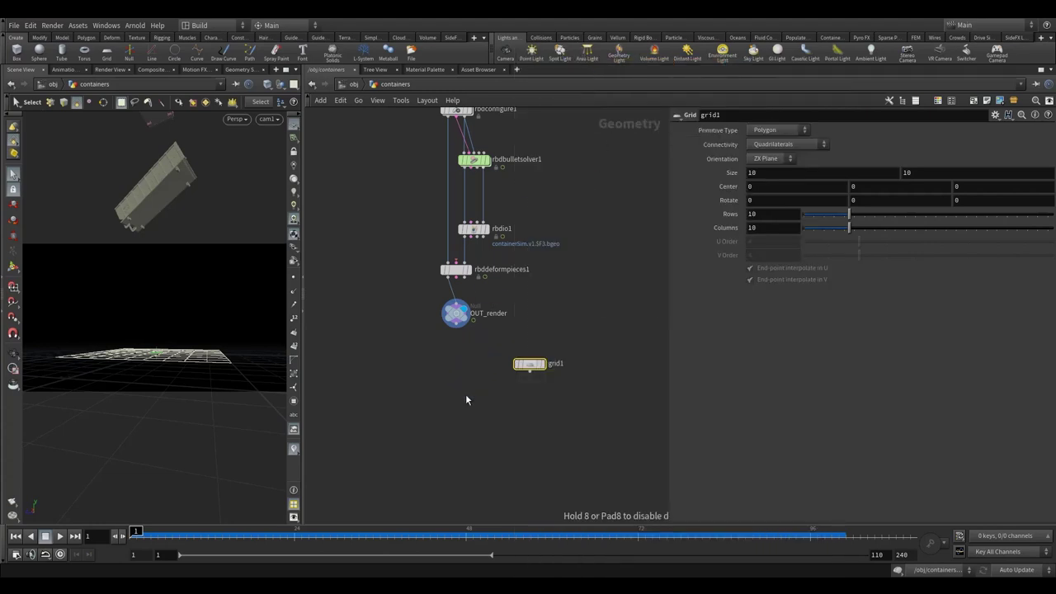
{"action": "left_click", "coordinate": [466, 388]}
{"action": "mouse_move", "coordinate": [466, 389]}
{"action": "left_mouse_down"}
{"action": "mouse_move", "coordinate": [483, 390]}
{"action": "mouse_move", "coordinate": [479, 400]}
{"action": "left_mouse_up"}
{"action": "left_click", "coordinate": [492, 400]}
Step: Set grid1 to size 100 by 100 with 10 rows and 10 columns, then go up to /obj
{"action": "left_click", "coordinate": [534, 365]}
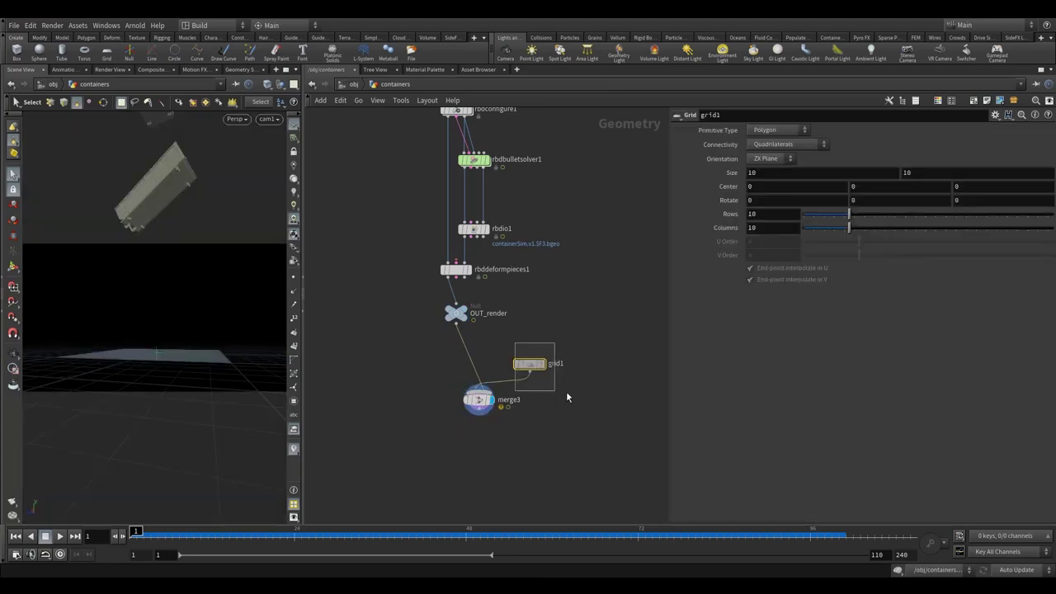
{"action": "left_click", "coordinate": [767, 214]}
{"action": "type", "text": "100"}
{"action": "key", "text": "Return"}
{"action": "left_click", "coordinate": [773, 228]}
{"action": "type", "text": "100"}
{"action": "key", "text": "Return"}
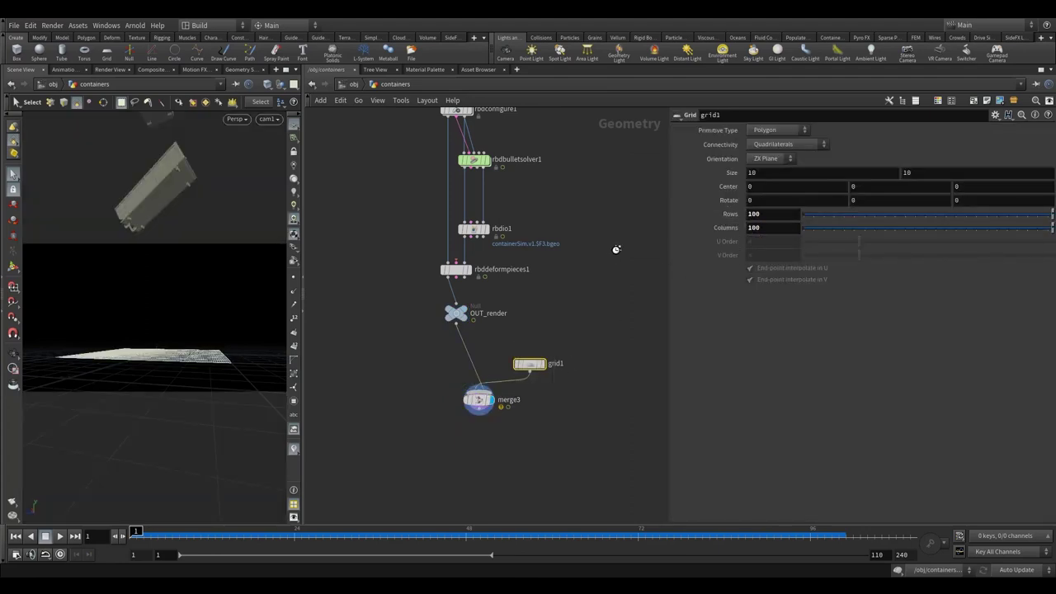
{"action": "left_click", "coordinate": [763, 214]}
{"action": "type", "text": "10"}
{"action": "key", "text": "Tab"}
{"action": "type", "text": "100"}
{"action": "left_click", "coordinate": [900, 172]}
{"action": "type", "text": "100"}
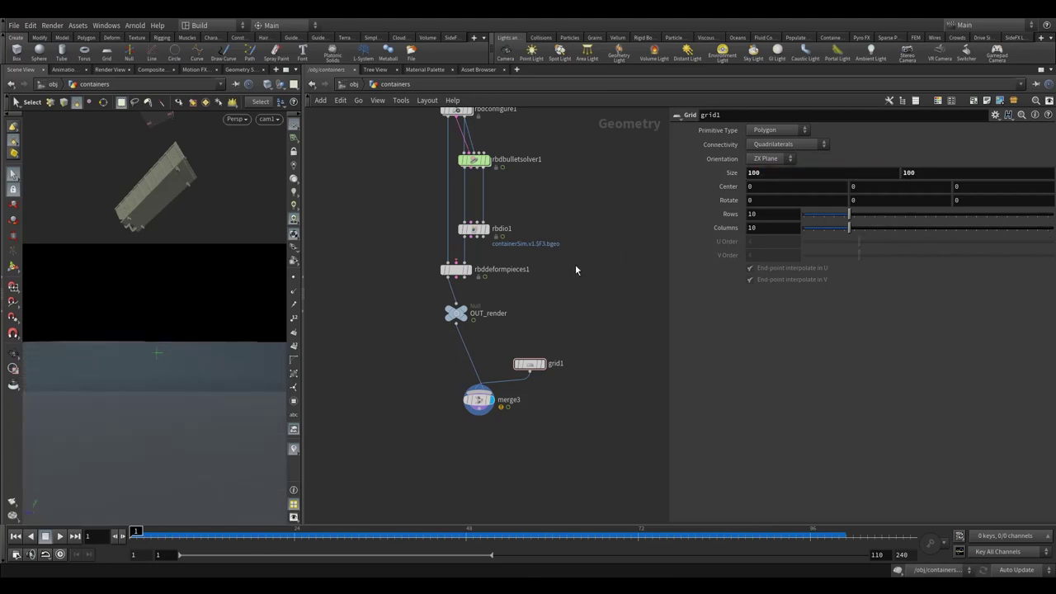
{"action": "mouse_move", "coordinate": [530, 368]}
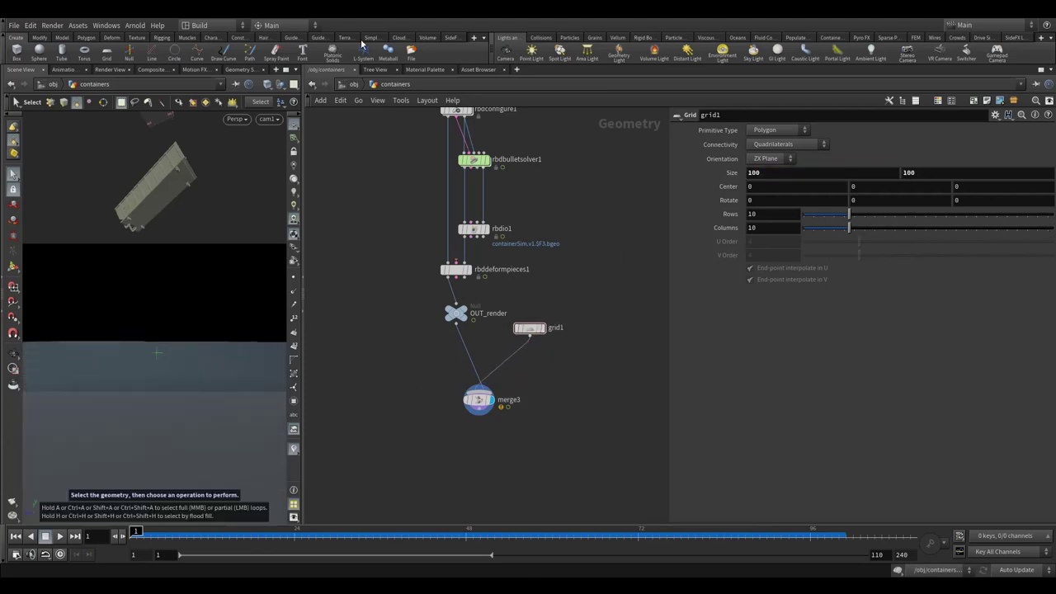
{"action": "key", "text": "u"}
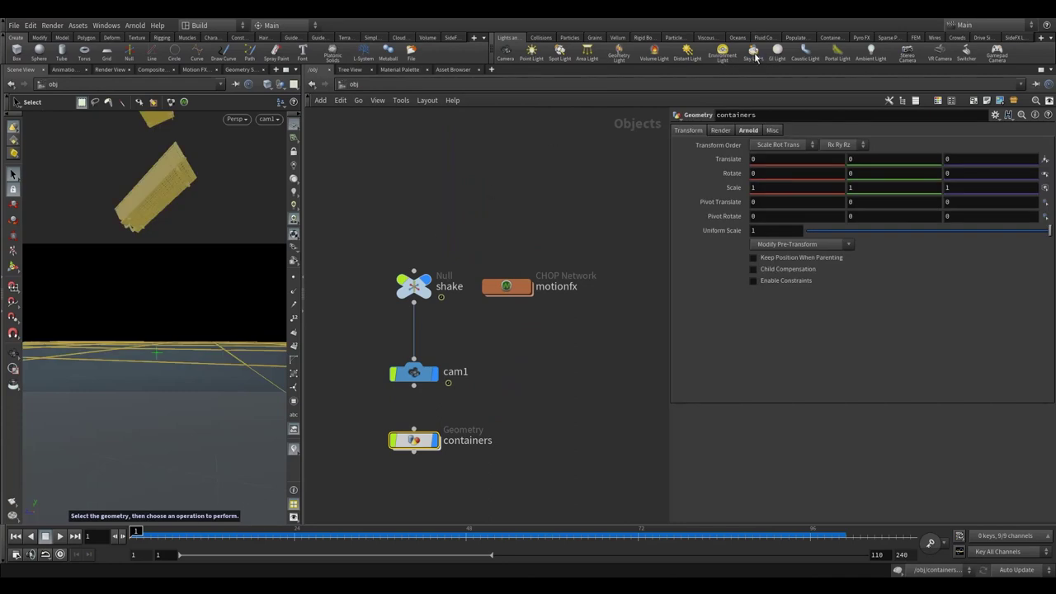
Step: Add a sun and sky light, hide the environment-light viewport background, and maximize the viewport
{"action": "left_click", "coordinate": [753, 52]}
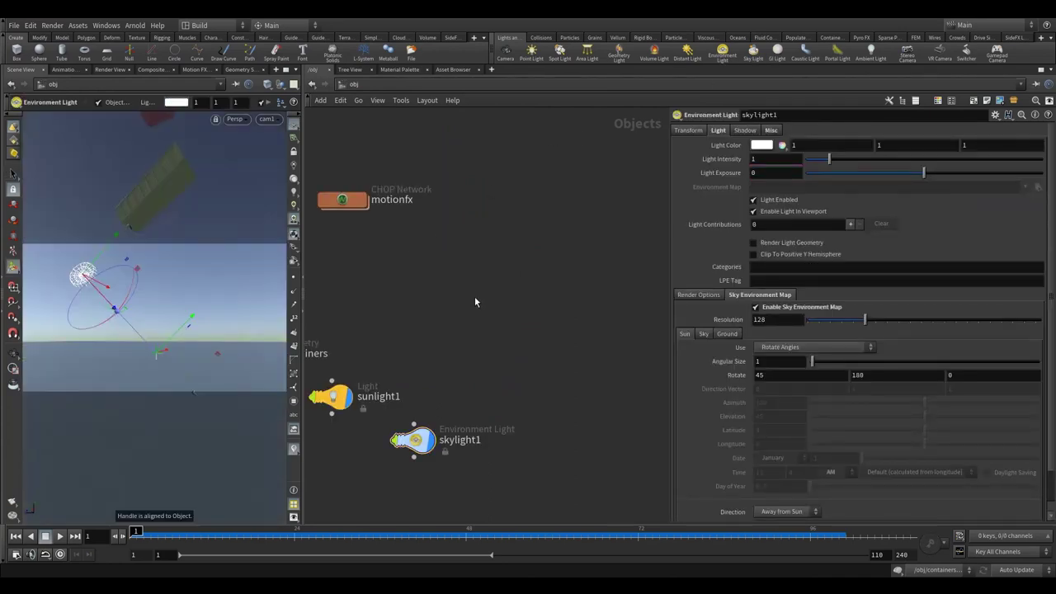
{"action": "key", "text": "d"}
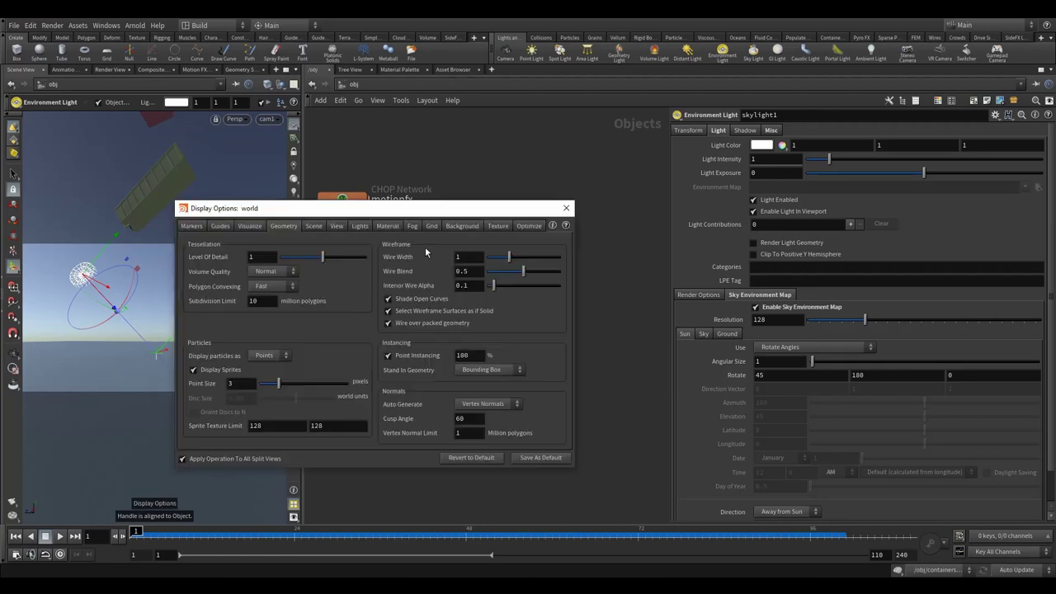
{"action": "left_click", "coordinate": [450, 228]}
{"action": "left_click", "coordinate": [315, 245]}
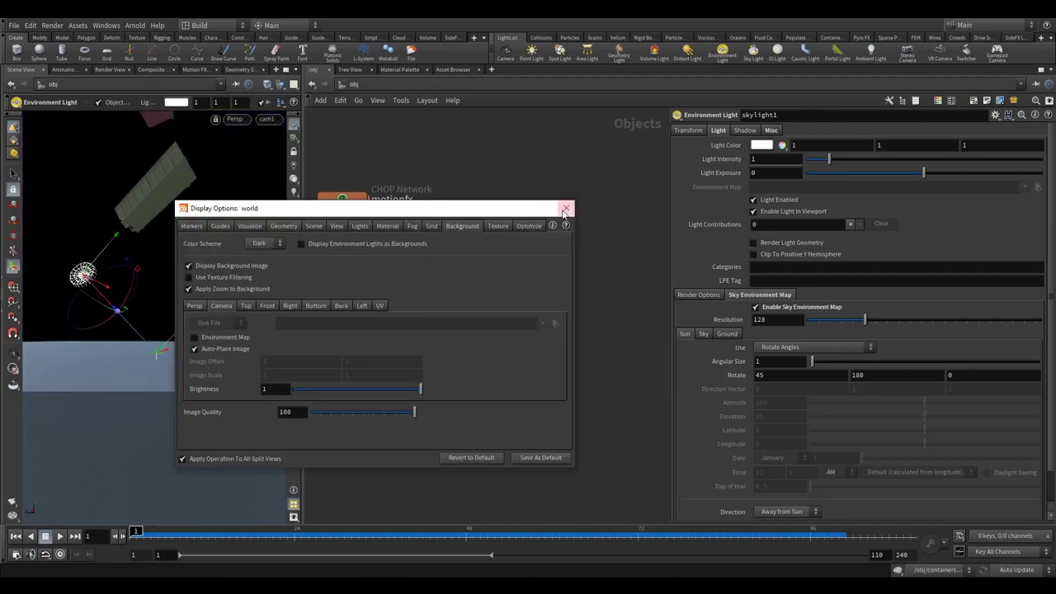
{"action": "left_click", "coordinate": [566, 208]}
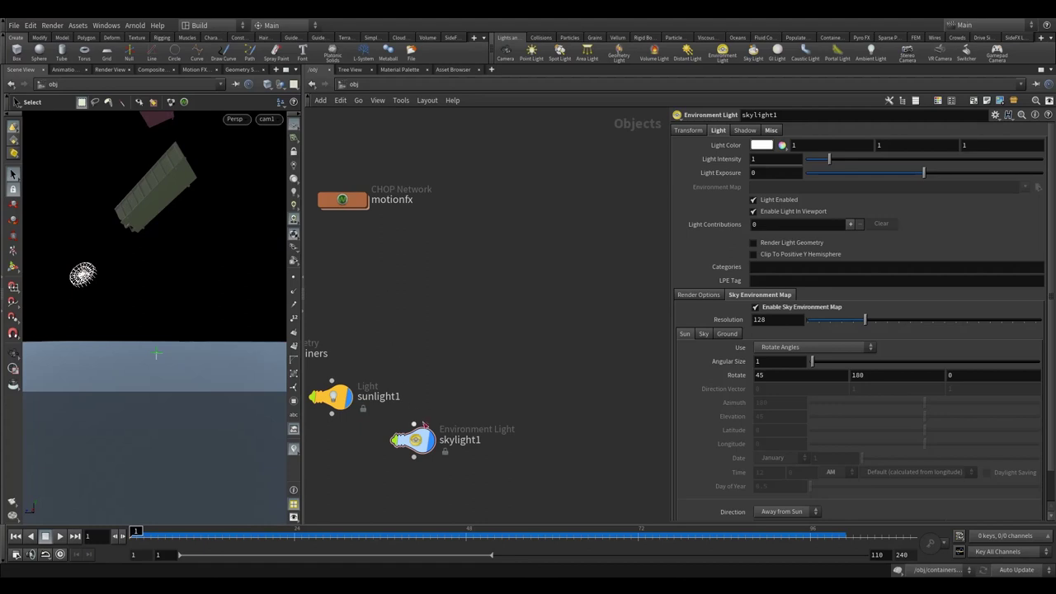
{"action": "key", "text": "h"}
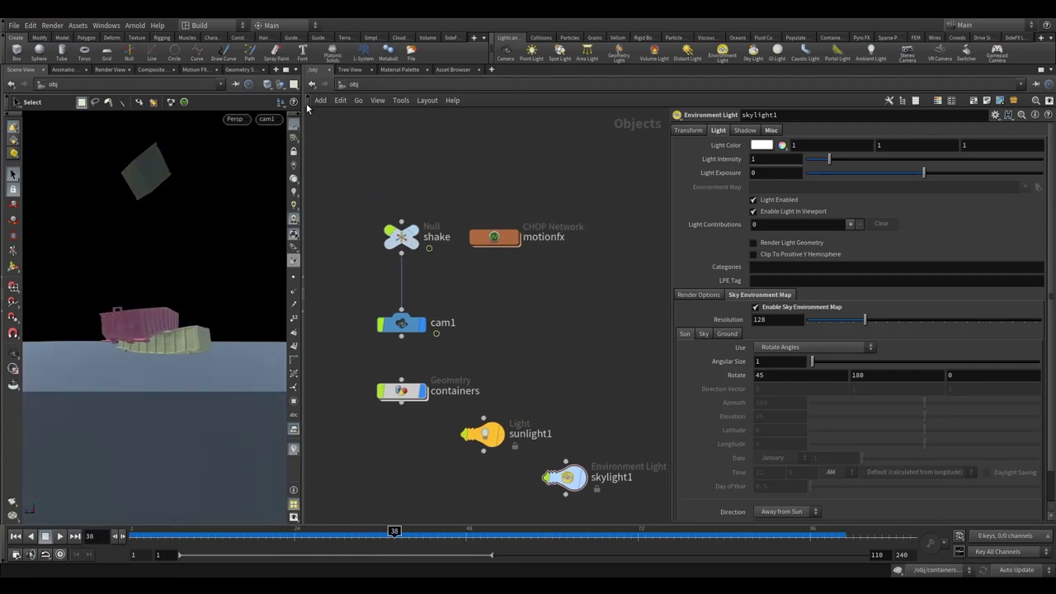
{"action": "left_click", "coordinate": [293, 83]}
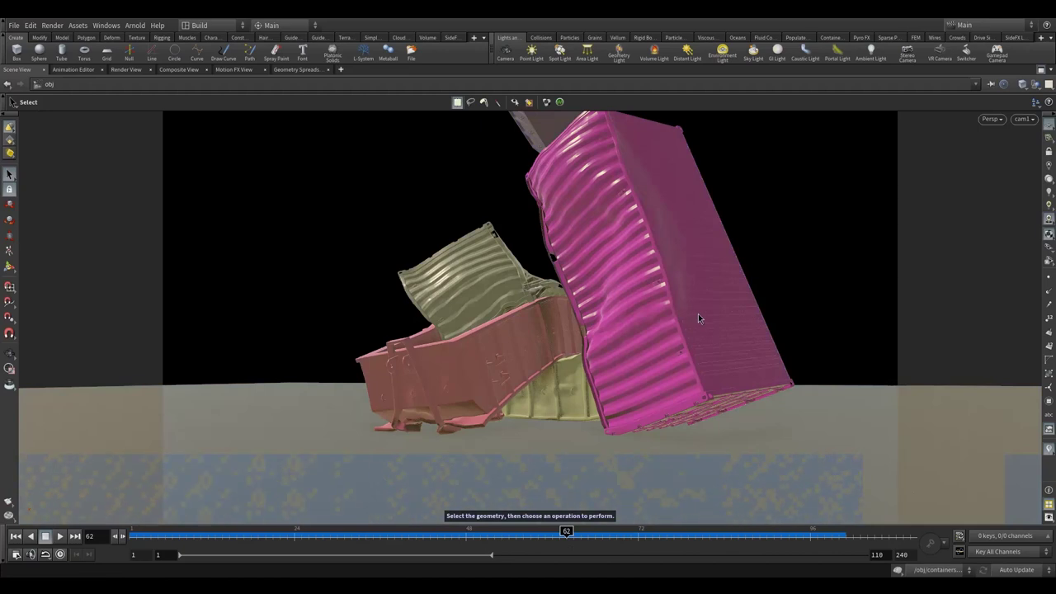
Step: Raise viewport Light Sampling from 8 to 32 and enable Ambient Occlusion in Display Options
{"action": "key", "text": "d"}
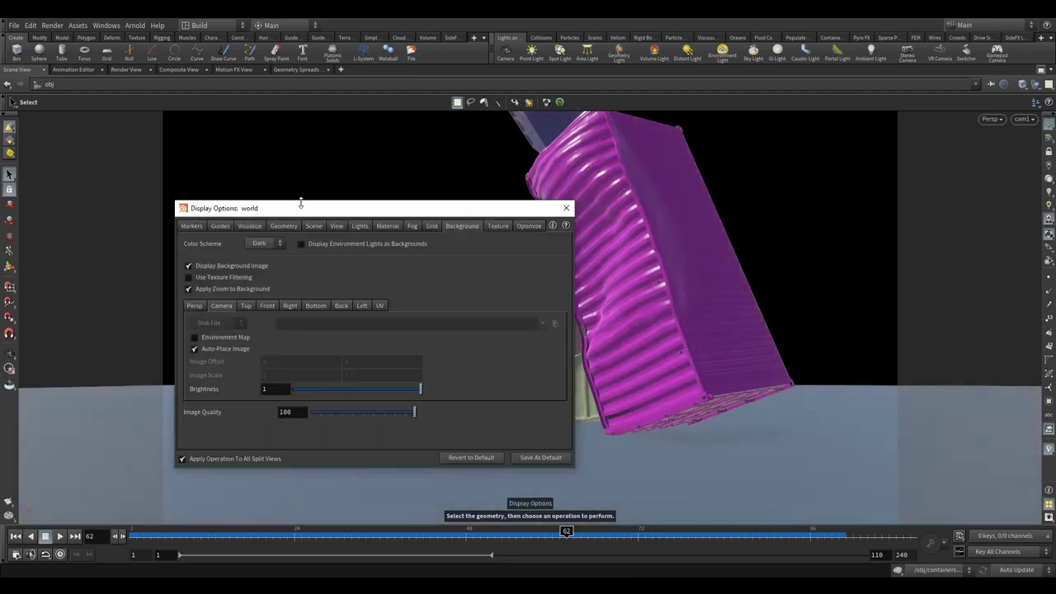
{"action": "left_click_drag", "start_coordinate": [345, 214], "coordinate": [802, 219]}
{"action": "left_click", "coordinate": [816, 230]}
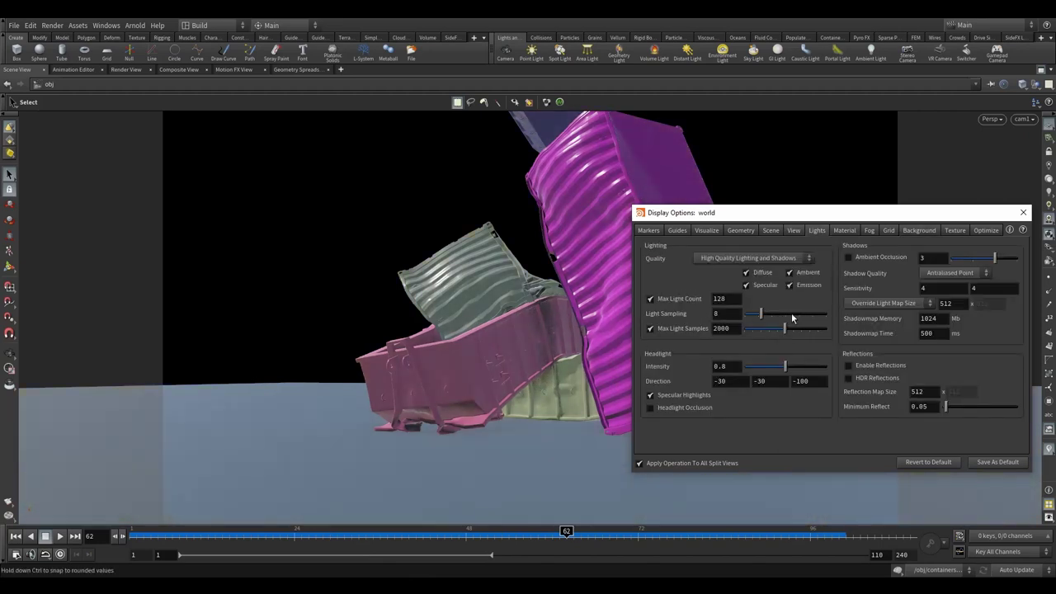
{"action": "left_click_drag", "start_coordinate": [792, 318], "coordinate": [816, 322]}
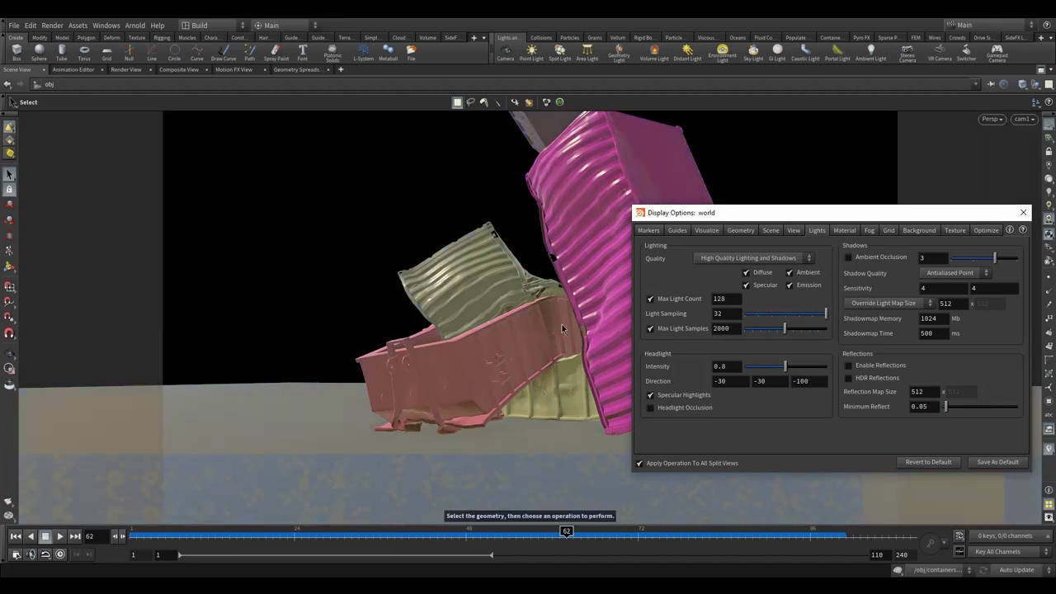
{"action": "left_click", "coordinate": [847, 258]}
{"action": "left_click", "coordinate": [1023, 212]}
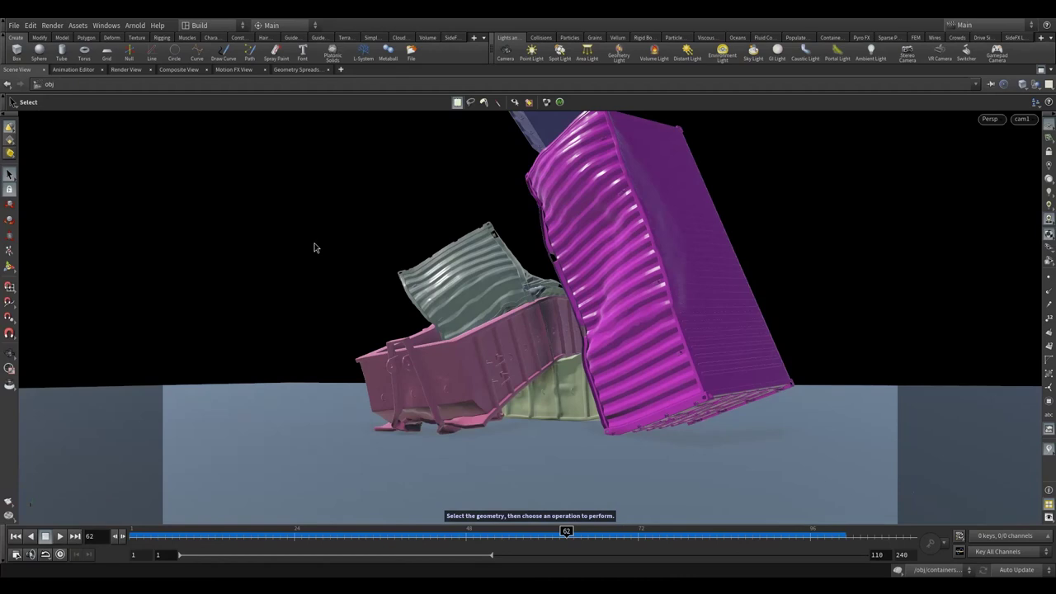
Step: Inside containers, switch the display flag from OUT_render back to merge3, then return to /obj maximized
{"action": "left_click", "coordinate": [1040, 70]}
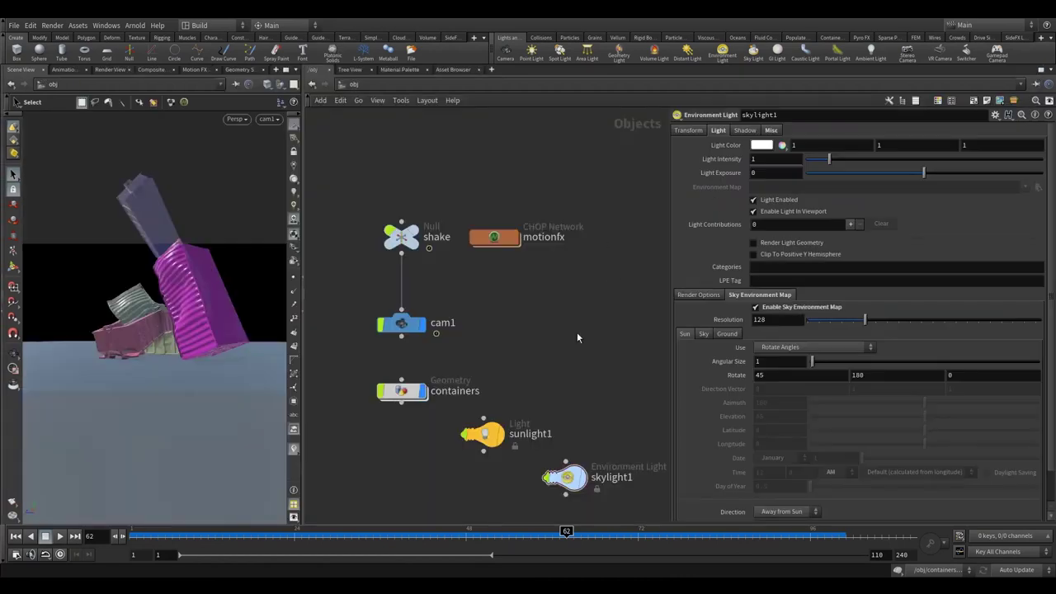
{"action": "left_click", "coordinate": [411, 391]}
{"action": "double_click", "coordinate": [412, 391]}
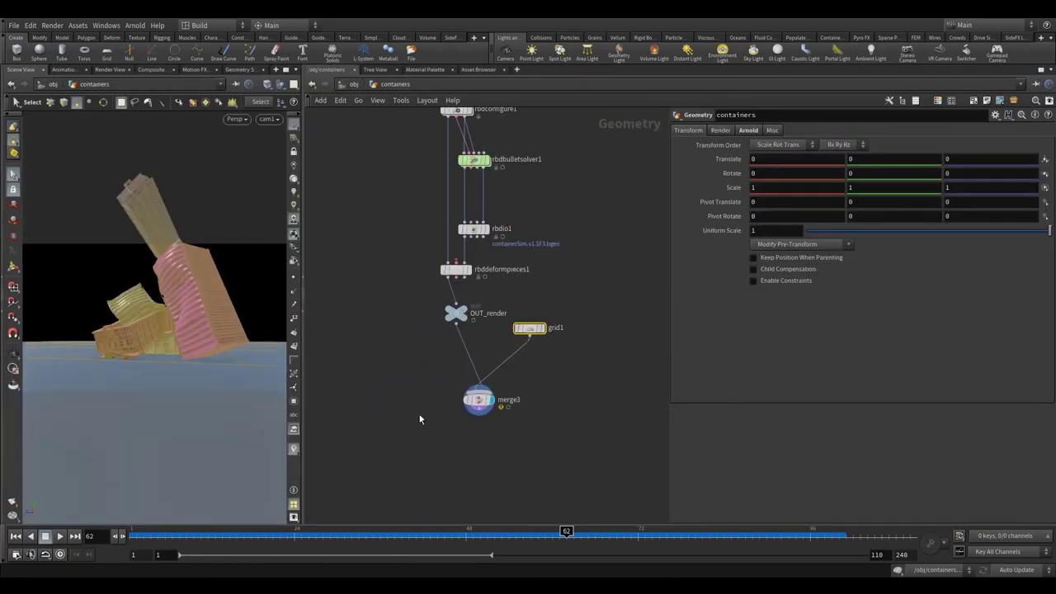
{"action": "left_click", "coordinate": [473, 301]}
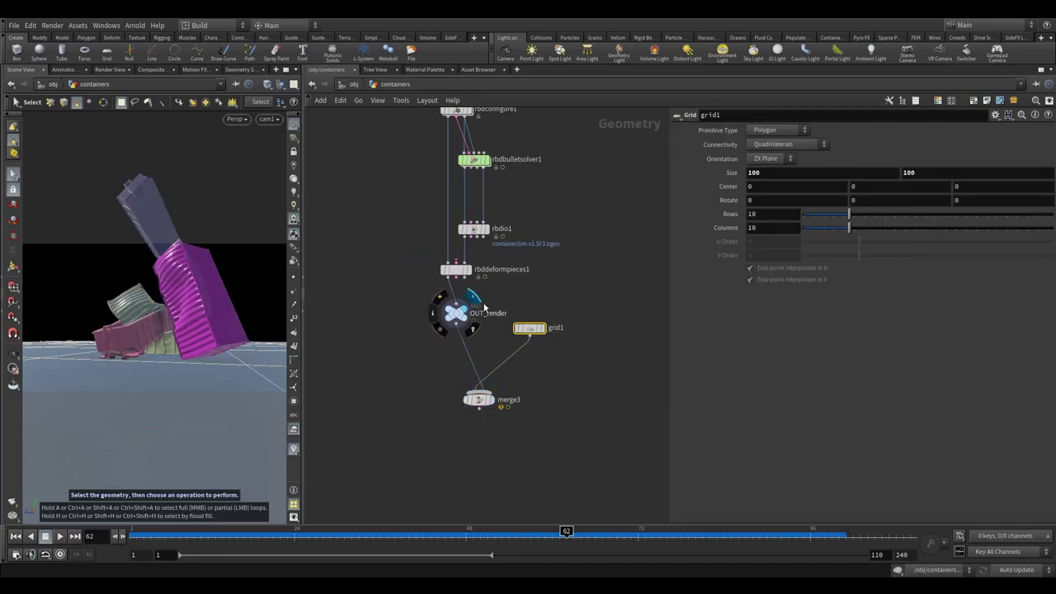
{"action": "left_click", "coordinate": [455, 313]}
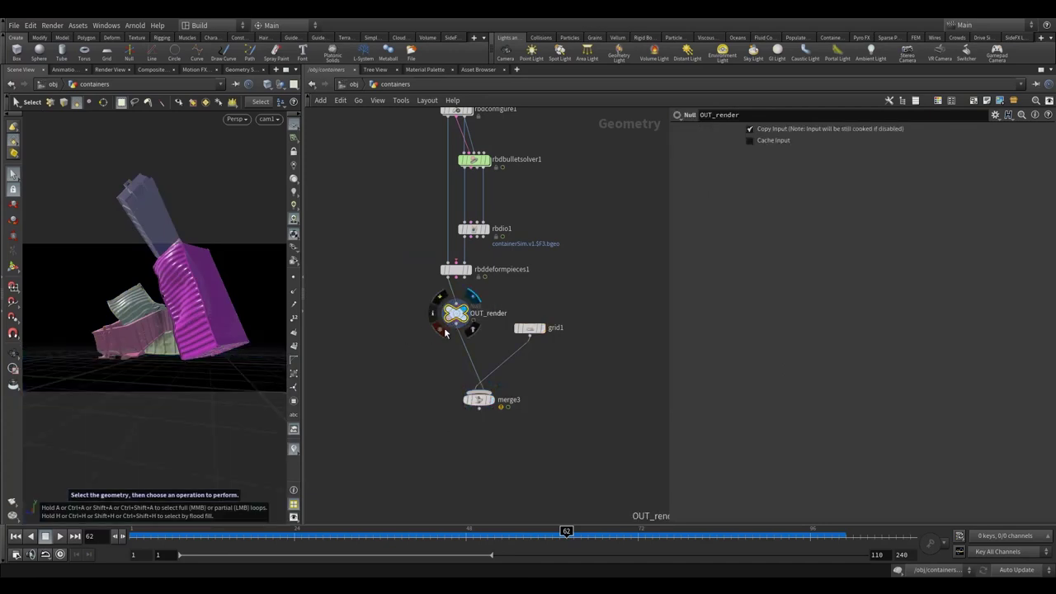
{"action": "left_click", "coordinate": [495, 383]}
{"action": "left_click", "coordinate": [479, 400]}
{"action": "left_click", "coordinate": [353, 84]}
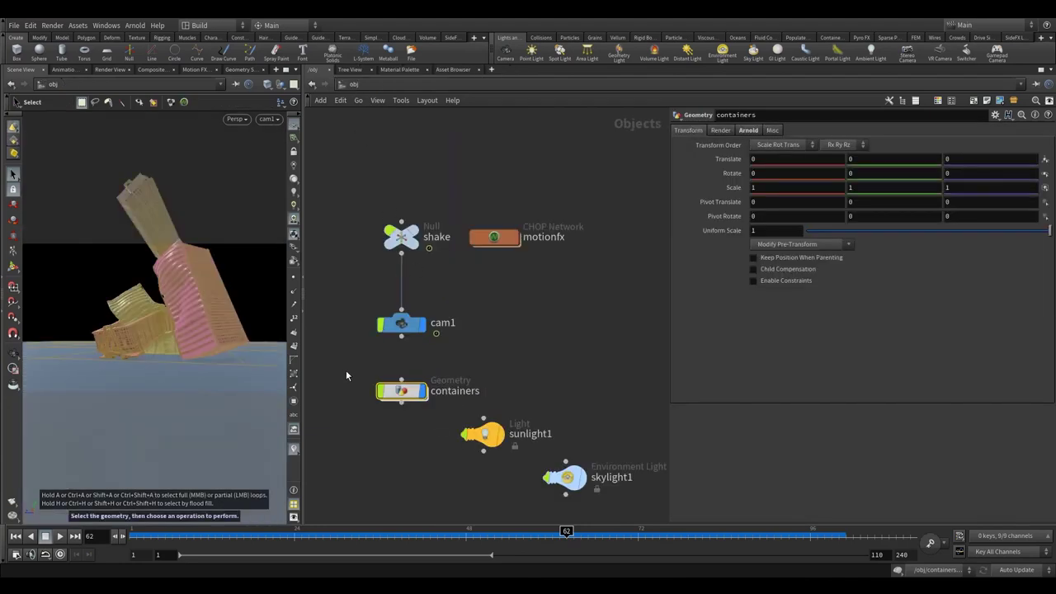
{"action": "left_click", "coordinate": [294, 85]}
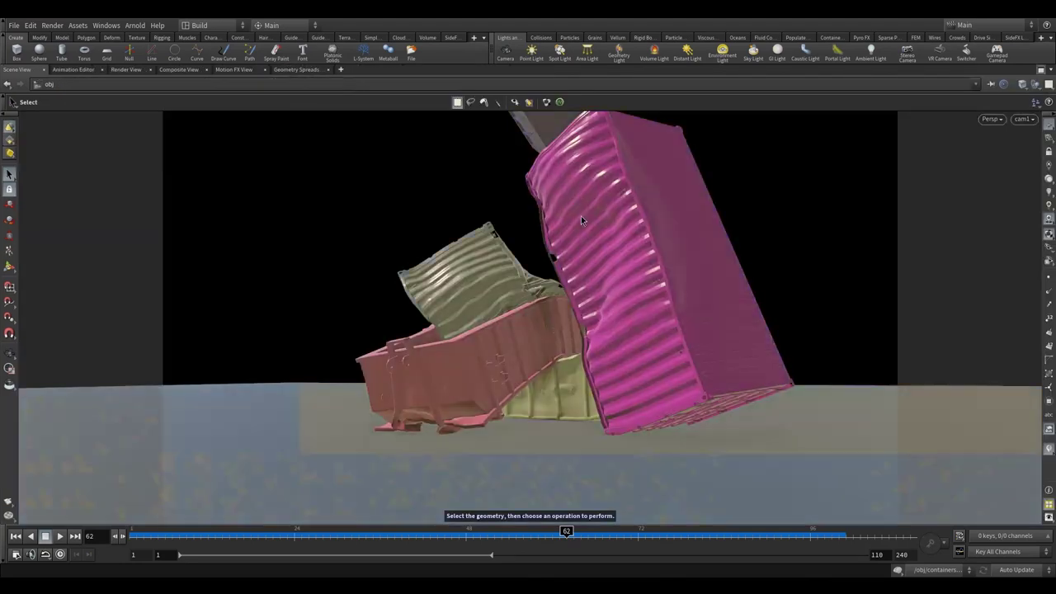
Step: Render a flipbook of frames 10 to 85 to MPlay
{"action": "left_click", "coordinate": [12, 506]}
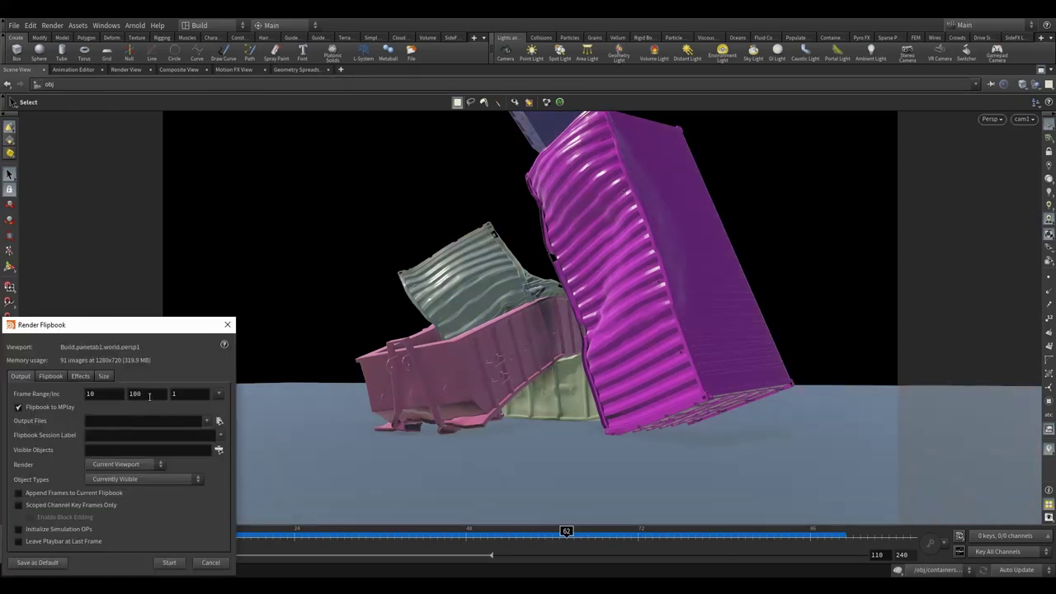
{"action": "key", "text": "Return"}
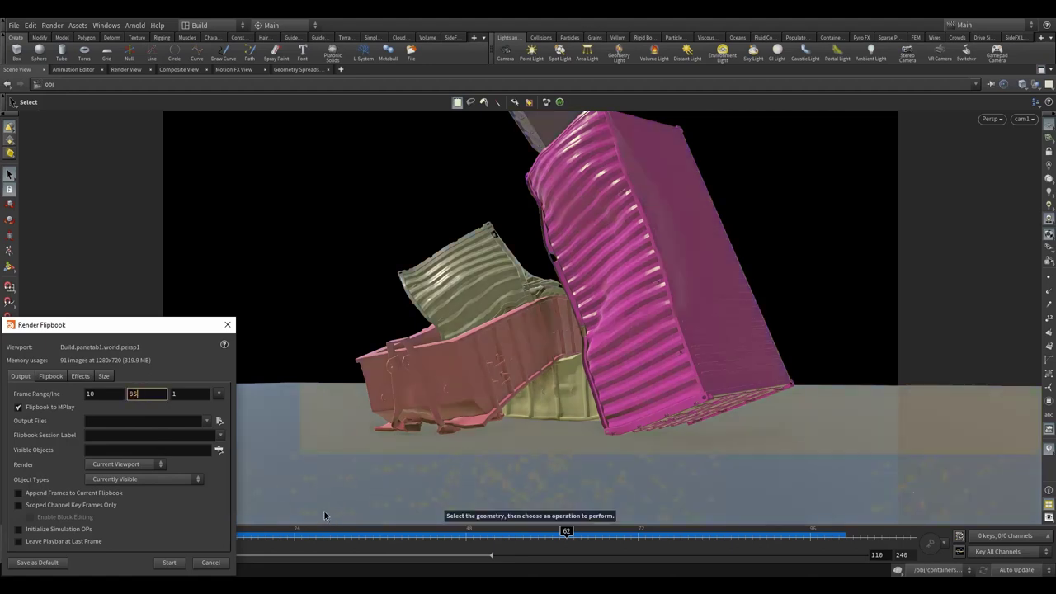
{"action": "left_click", "coordinate": [169, 562]}
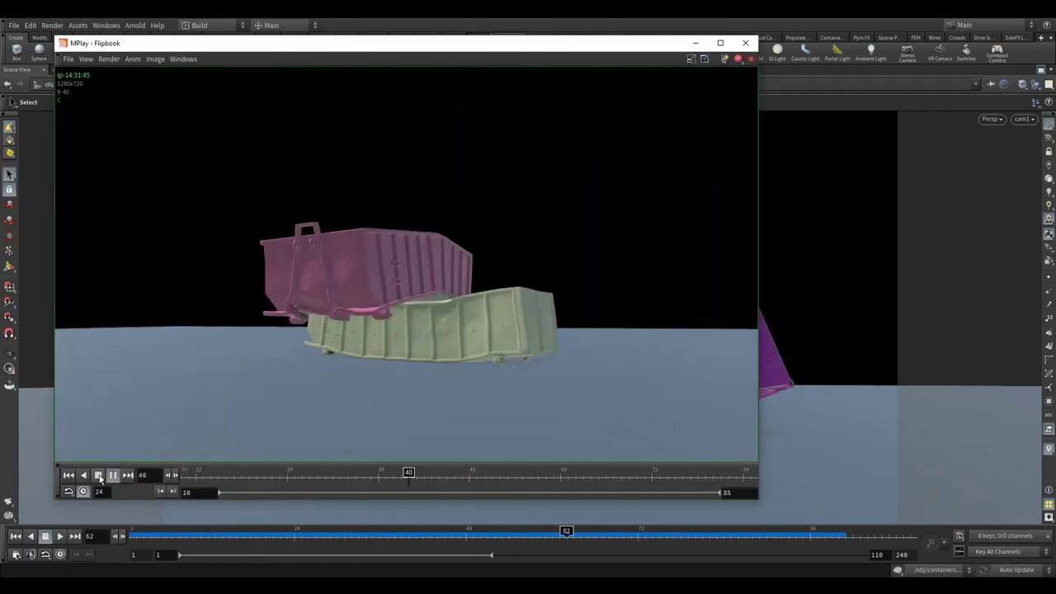
Step: Stop MPlay playback and scrub the crash around frames 77–85, moving the window aside
{"action": "left_click_drag", "start_coordinate": [404, 50], "coordinate": [434, 55]}
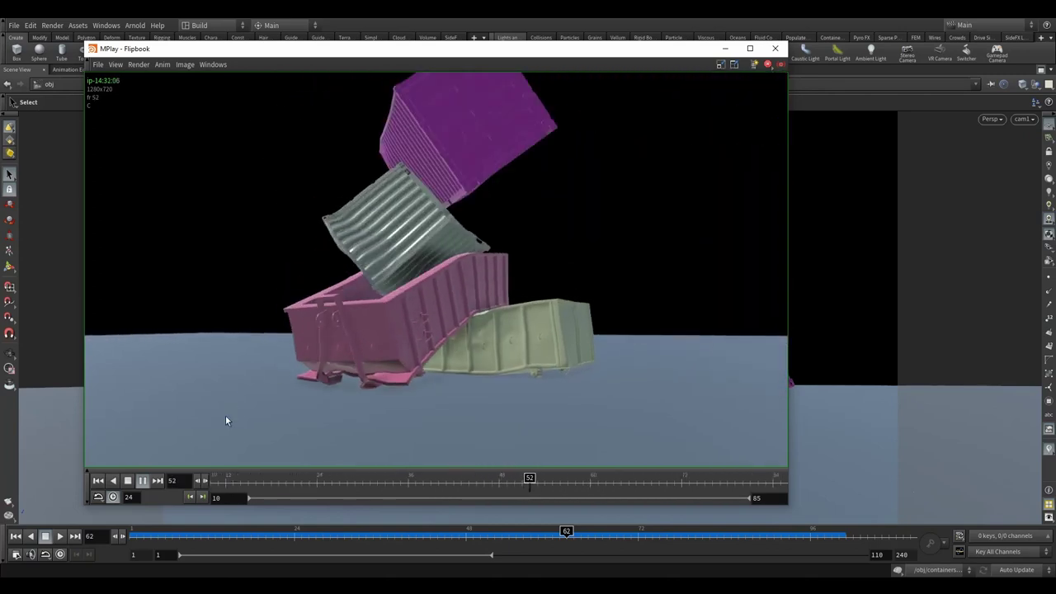
{"action": "key", "text": "Up"}
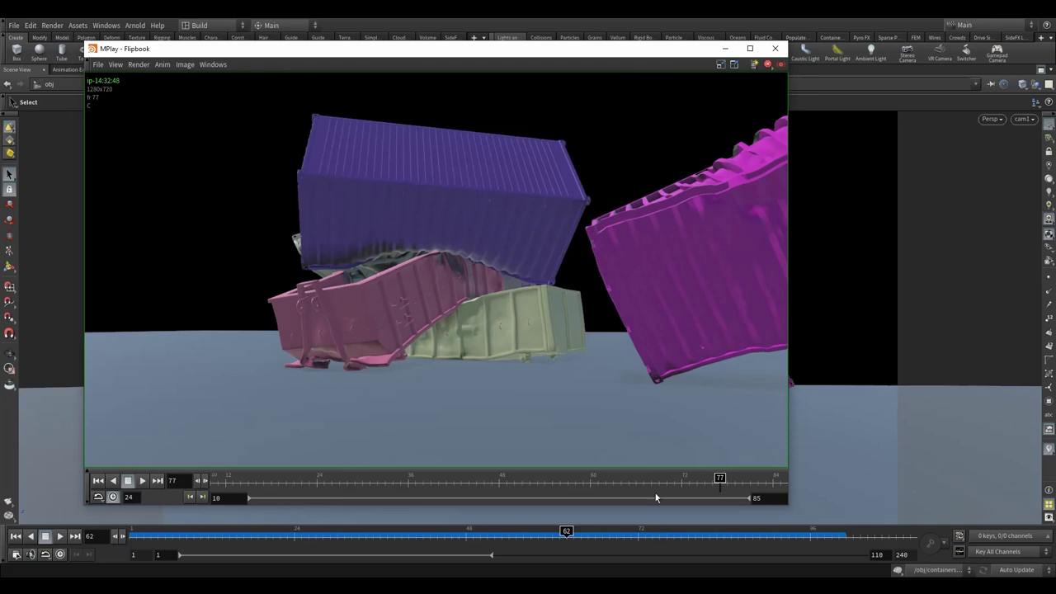
{"action": "mouse_move", "coordinate": [719, 479]}
{"action": "left_mouse_down"}
{"action": "mouse_move", "coordinate": [768, 485]}
{"action": "mouse_move", "coordinate": [279, 482]}
{"action": "mouse_move", "coordinate": [784, 486]}
{"action": "left_mouse_up"}
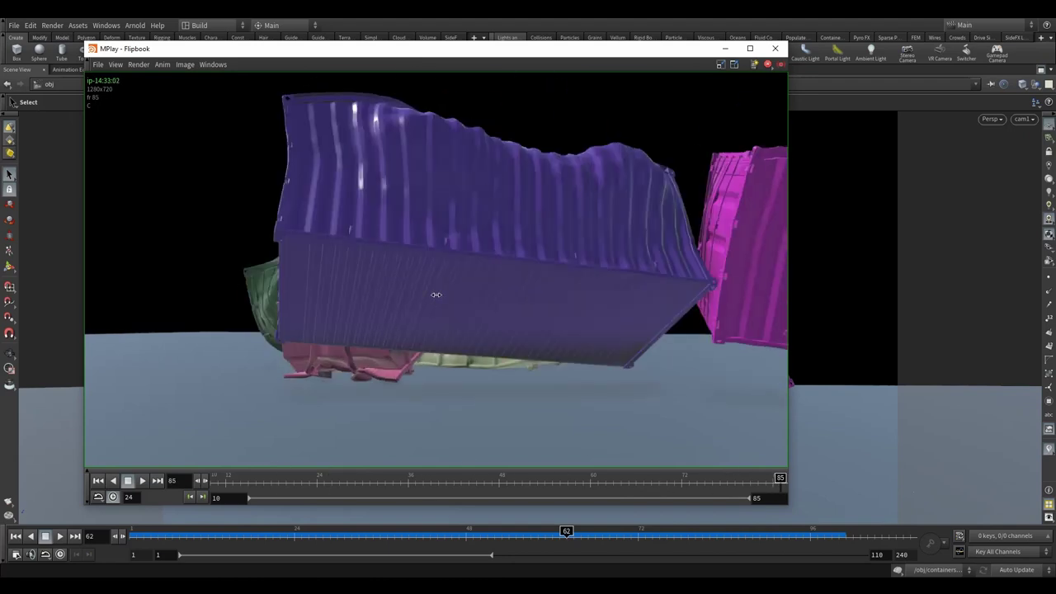
{"action": "mouse_move", "coordinate": [783, 480]}
{"action": "left_mouse_down"}
{"action": "mouse_move", "coordinate": [417, 481]}
{"action": "mouse_move", "coordinate": [761, 480]}
{"action": "left_mouse_up"}
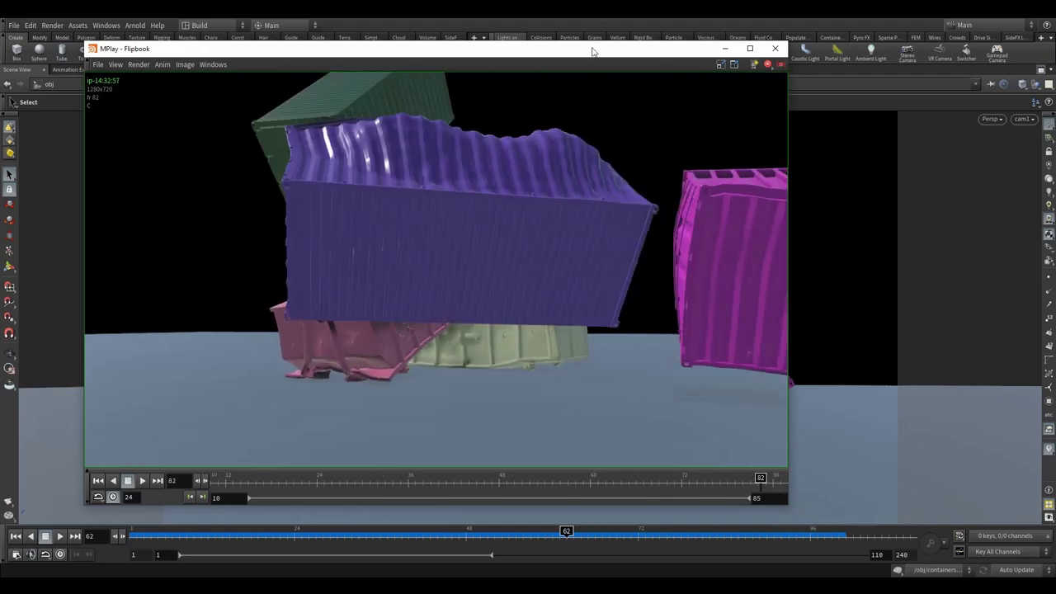
{"action": "left_click_drag", "start_coordinate": [591, 51], "coordinate": [694, 49]}
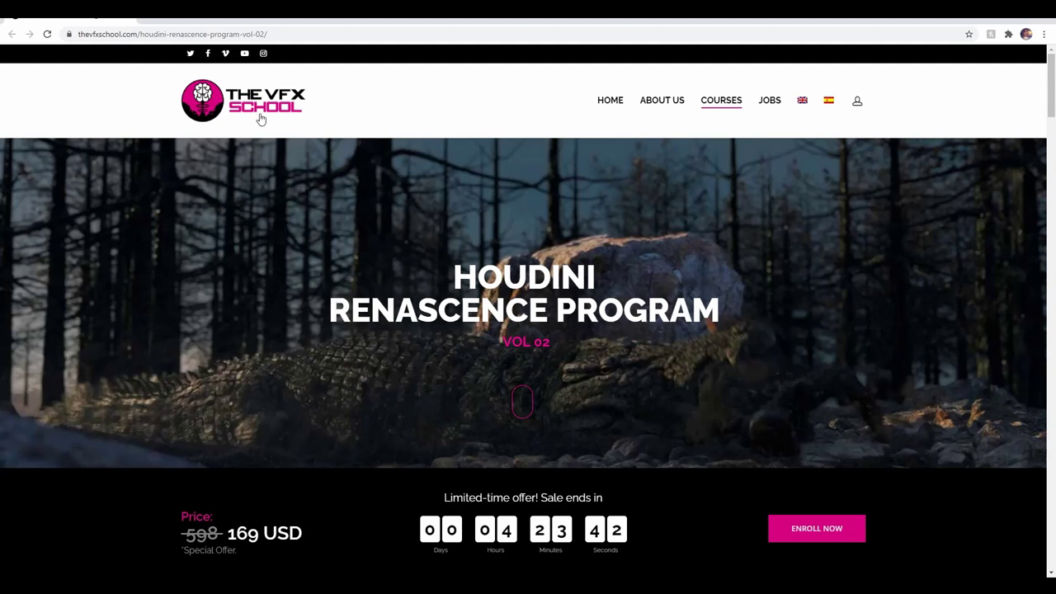
Step: Scroll the course page down past the Overview to the Module I, The Art of Destruction, video
{"action": "scroll", "coordinate": [422, 345], "scroll_direction": "down", "scroll_amount": 1}
{"action": "scroll", "coordinate": [422, 345], "scroll_direction": "down", "scroll_amount": 10}
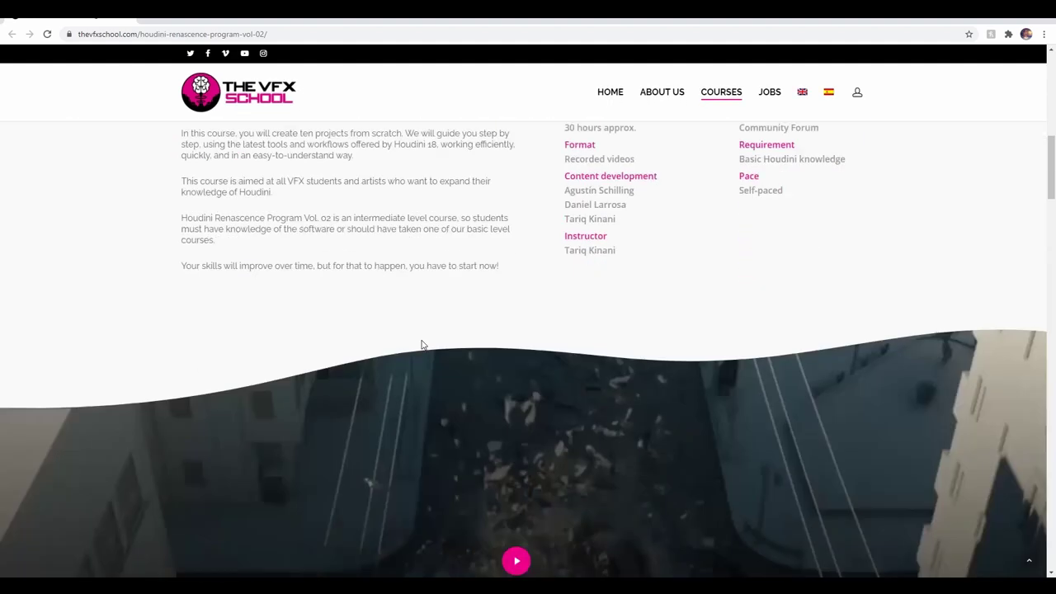
{"action": "scroll", "coordinate": [421, 345], "scroll_direction": "up", "scroll_amount": 12}
{"action": "scroll", "coordinate": [421, 345], "scroll_direction": "up", "scroll_amount": 4}
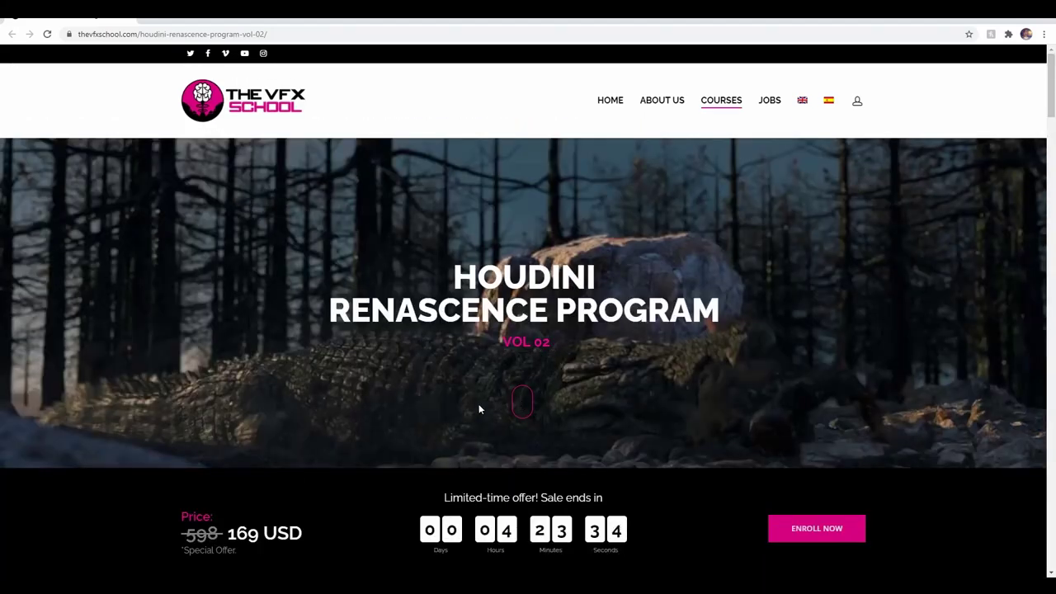
{"action": "scroll", "coordinate": [479, 402], "scroll_direction": "down", "scroll_amount": 15}
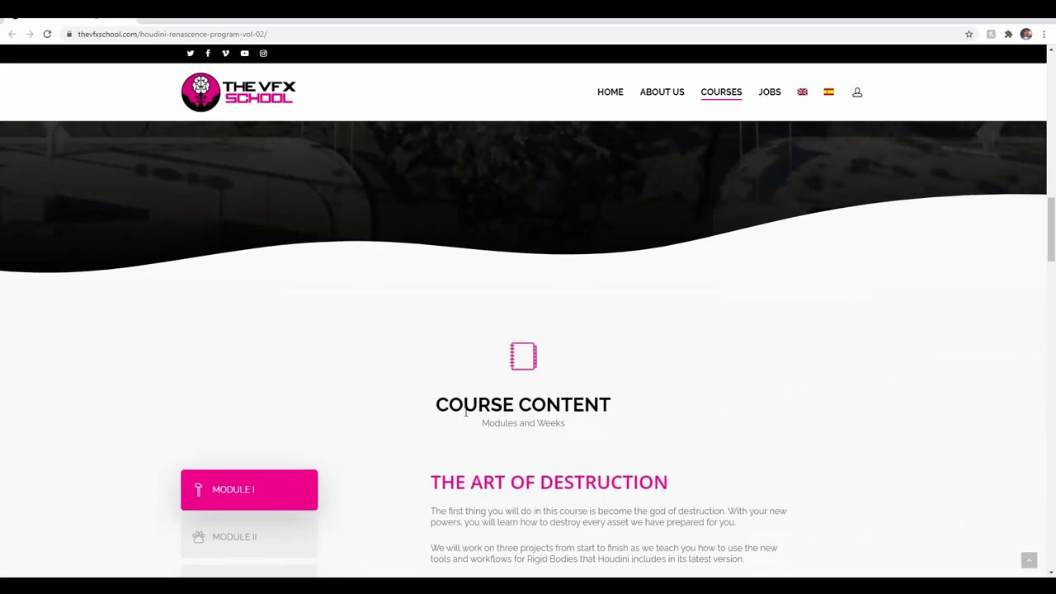
{"action": "scroll", "coordinate": [464, 411], "scroll_direction": "down", "scroll_amount": 5}
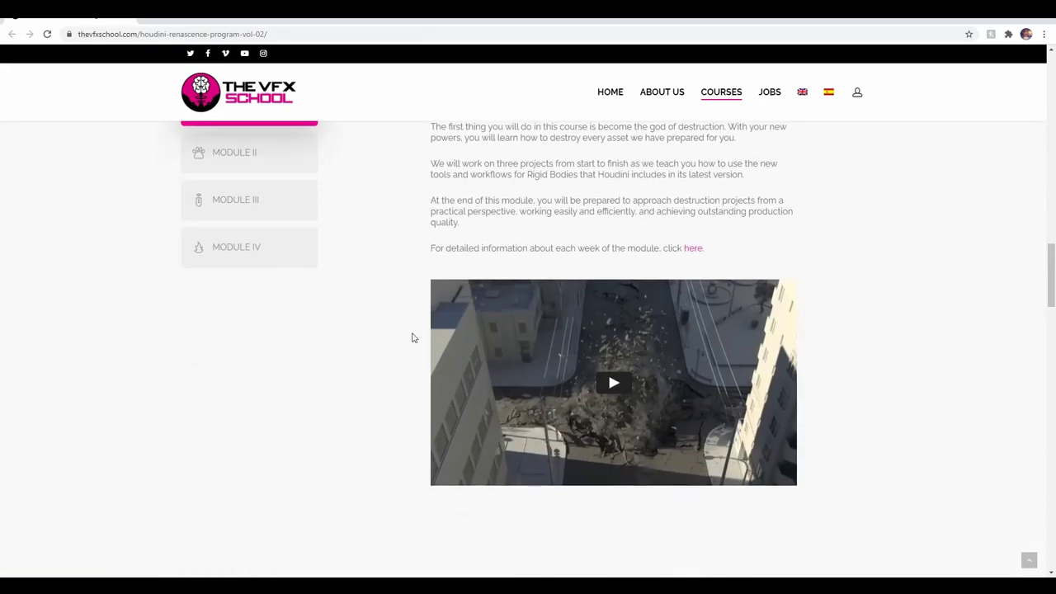
{"action": "scroll", "coordinate": [420, 339], "scroll_direction": "up", "scroll_amount": 1}
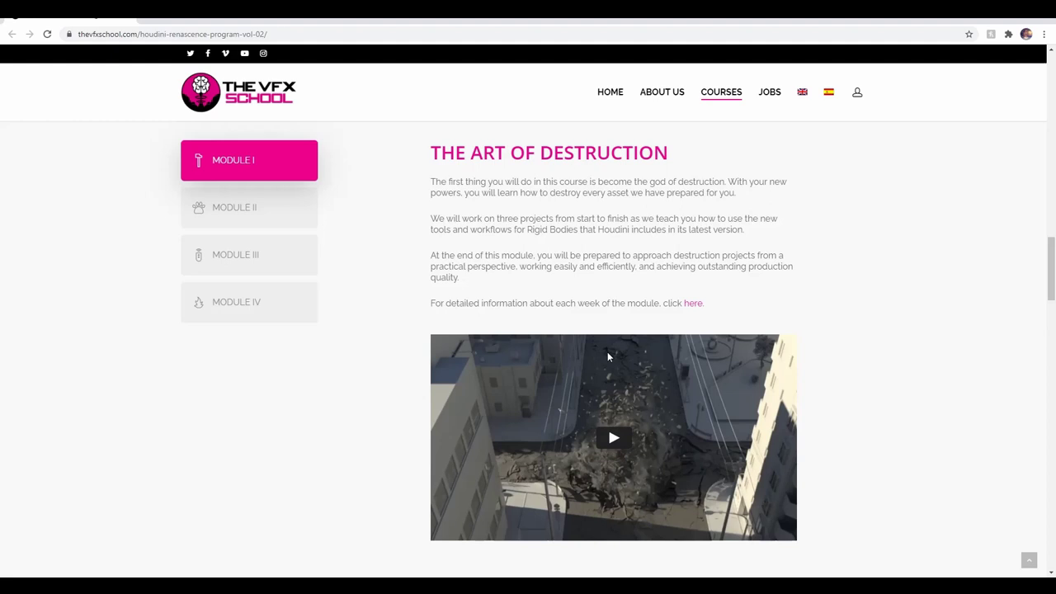
{"action": "scroll", "coordinate": [621, 356], "scroll_direction": "down", "scroll_amount": 1}
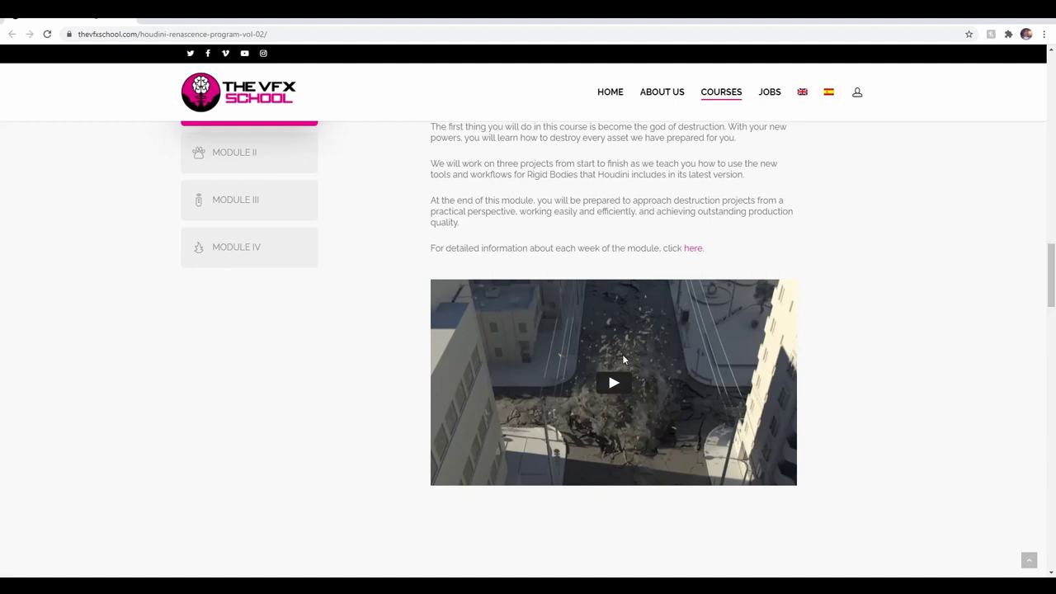
Step: Alternately play and pause the Module I preview, stopping on the red car shot
{"action": "left_click", "coordinate": [614, 383]}
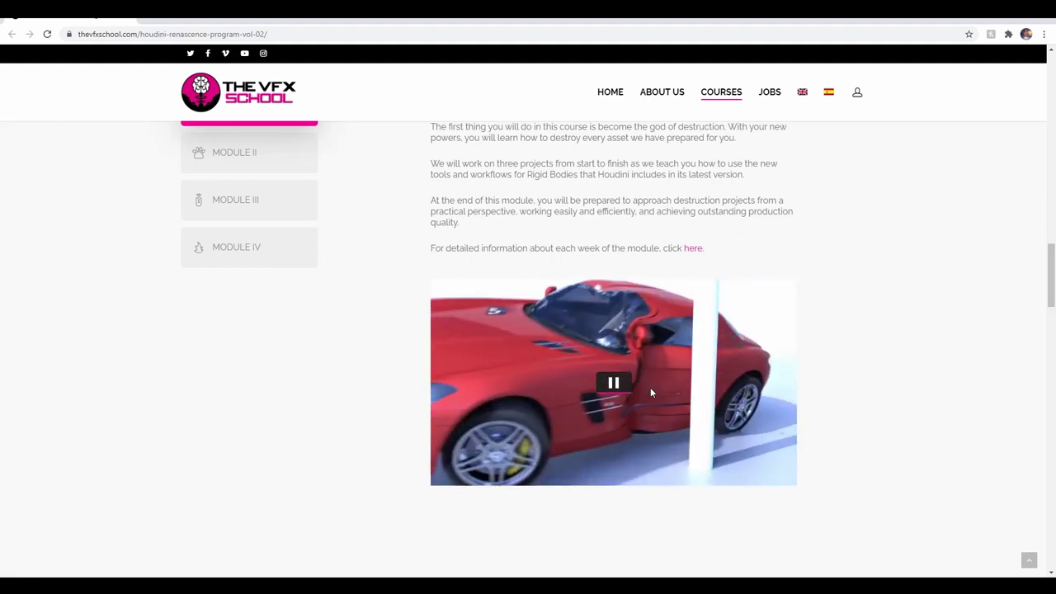
{"action": "left_click", "coordinate": [615, 384]}
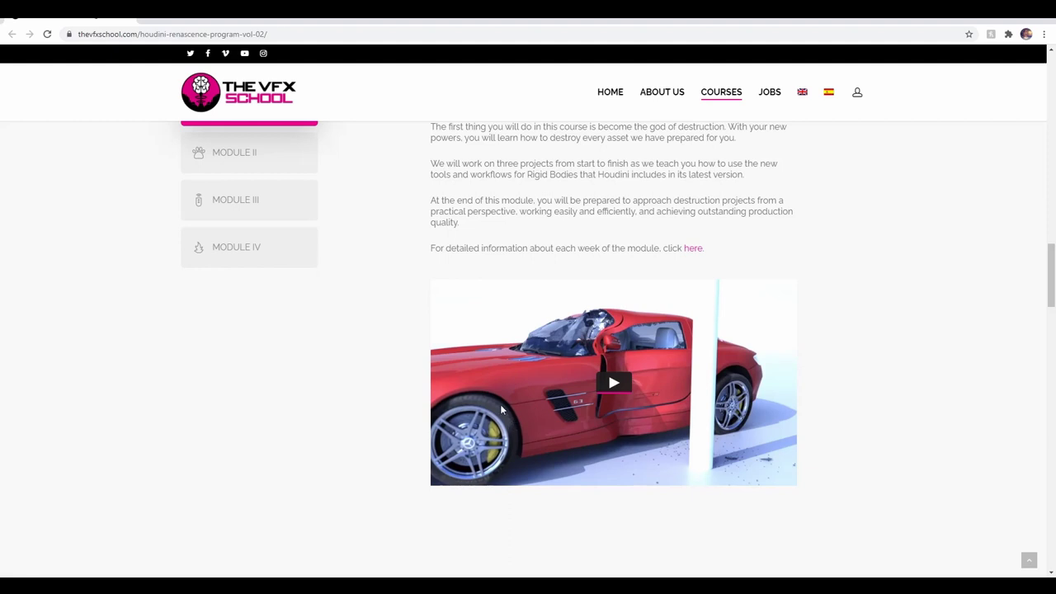
{"action": "left_click", "coordinate": [612, 385]}
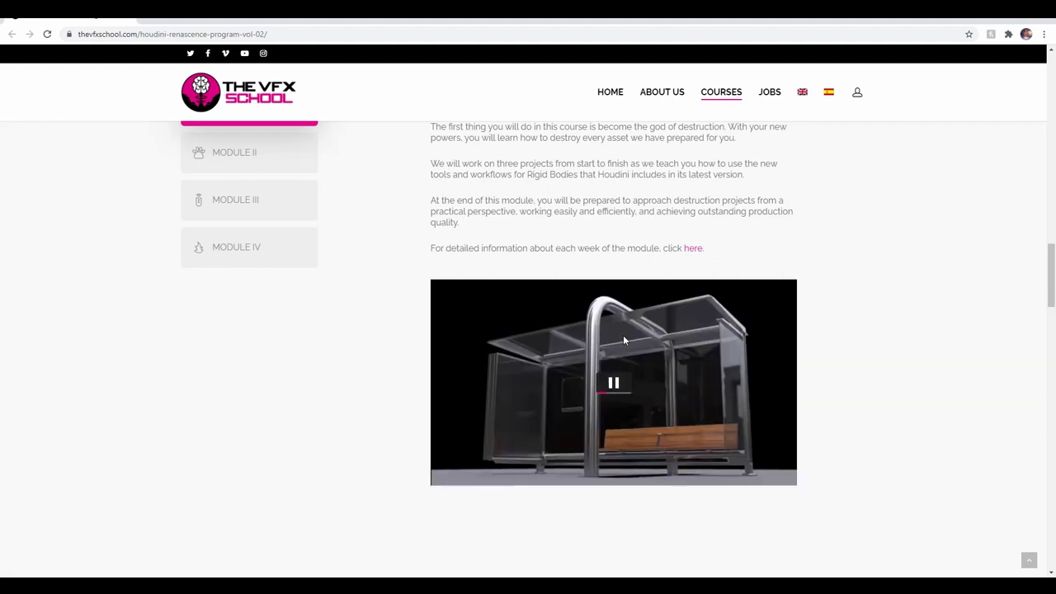
{"action": "left_click", "coordinate": [614, 385]}
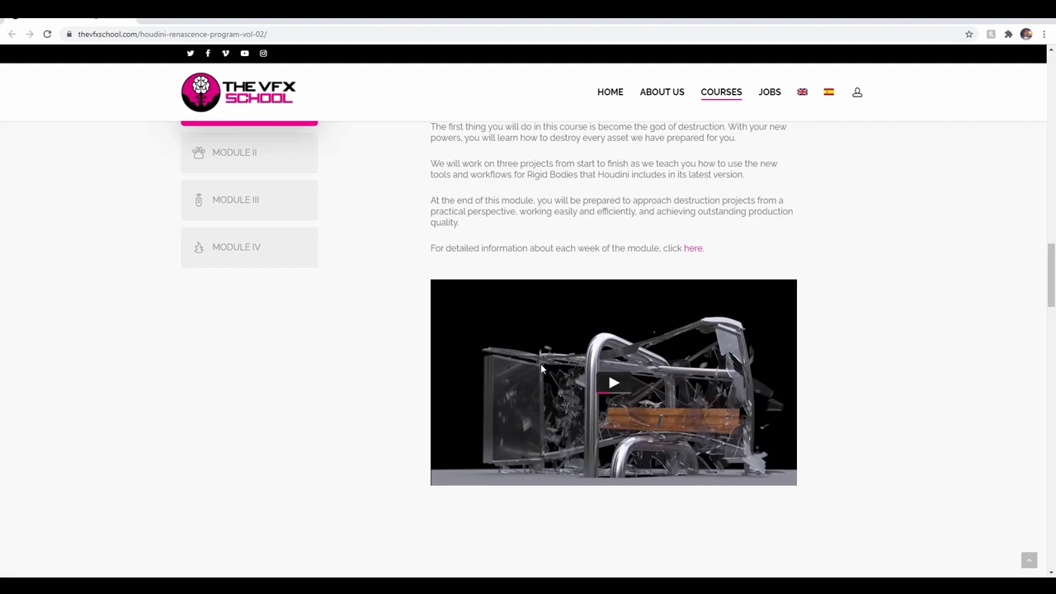
{"action": "left_click", "coordinate": [613, 383]}
{"action": "left_click", "coordinate": [614, 384]}
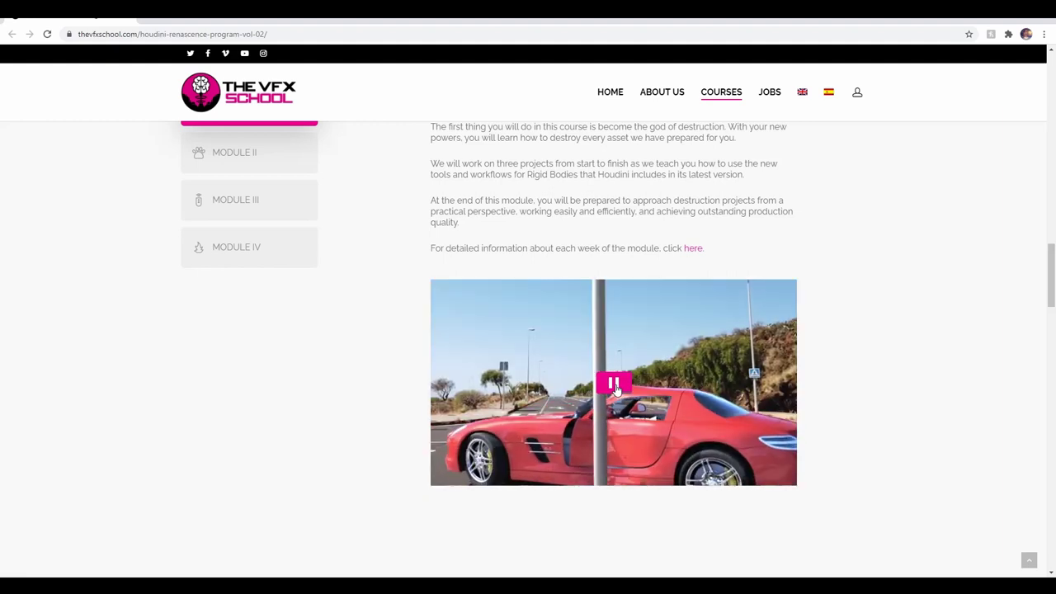
{"action": "left_click", "coordinate": [619, 386]}
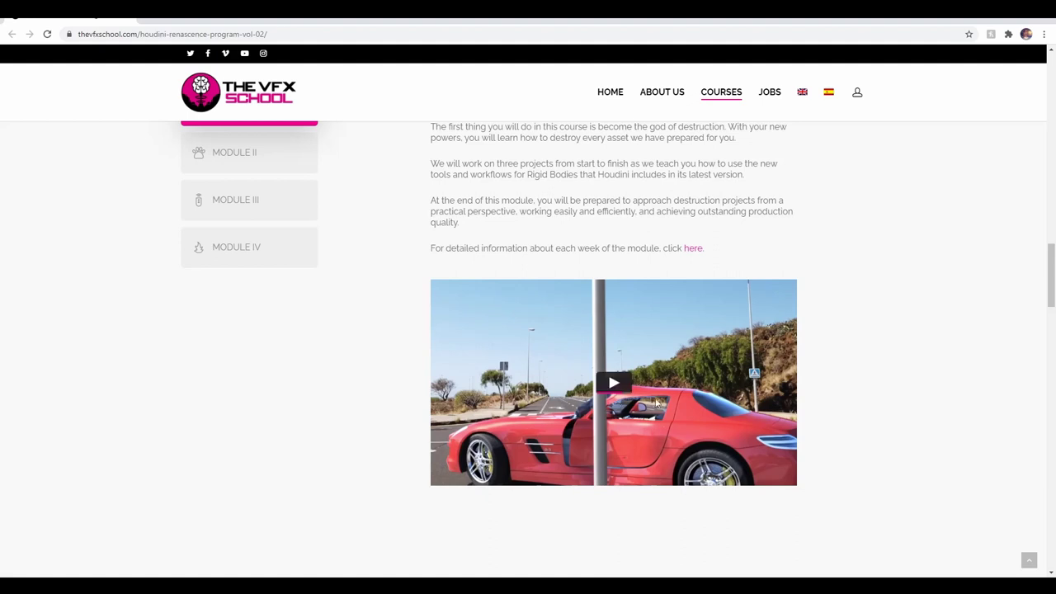